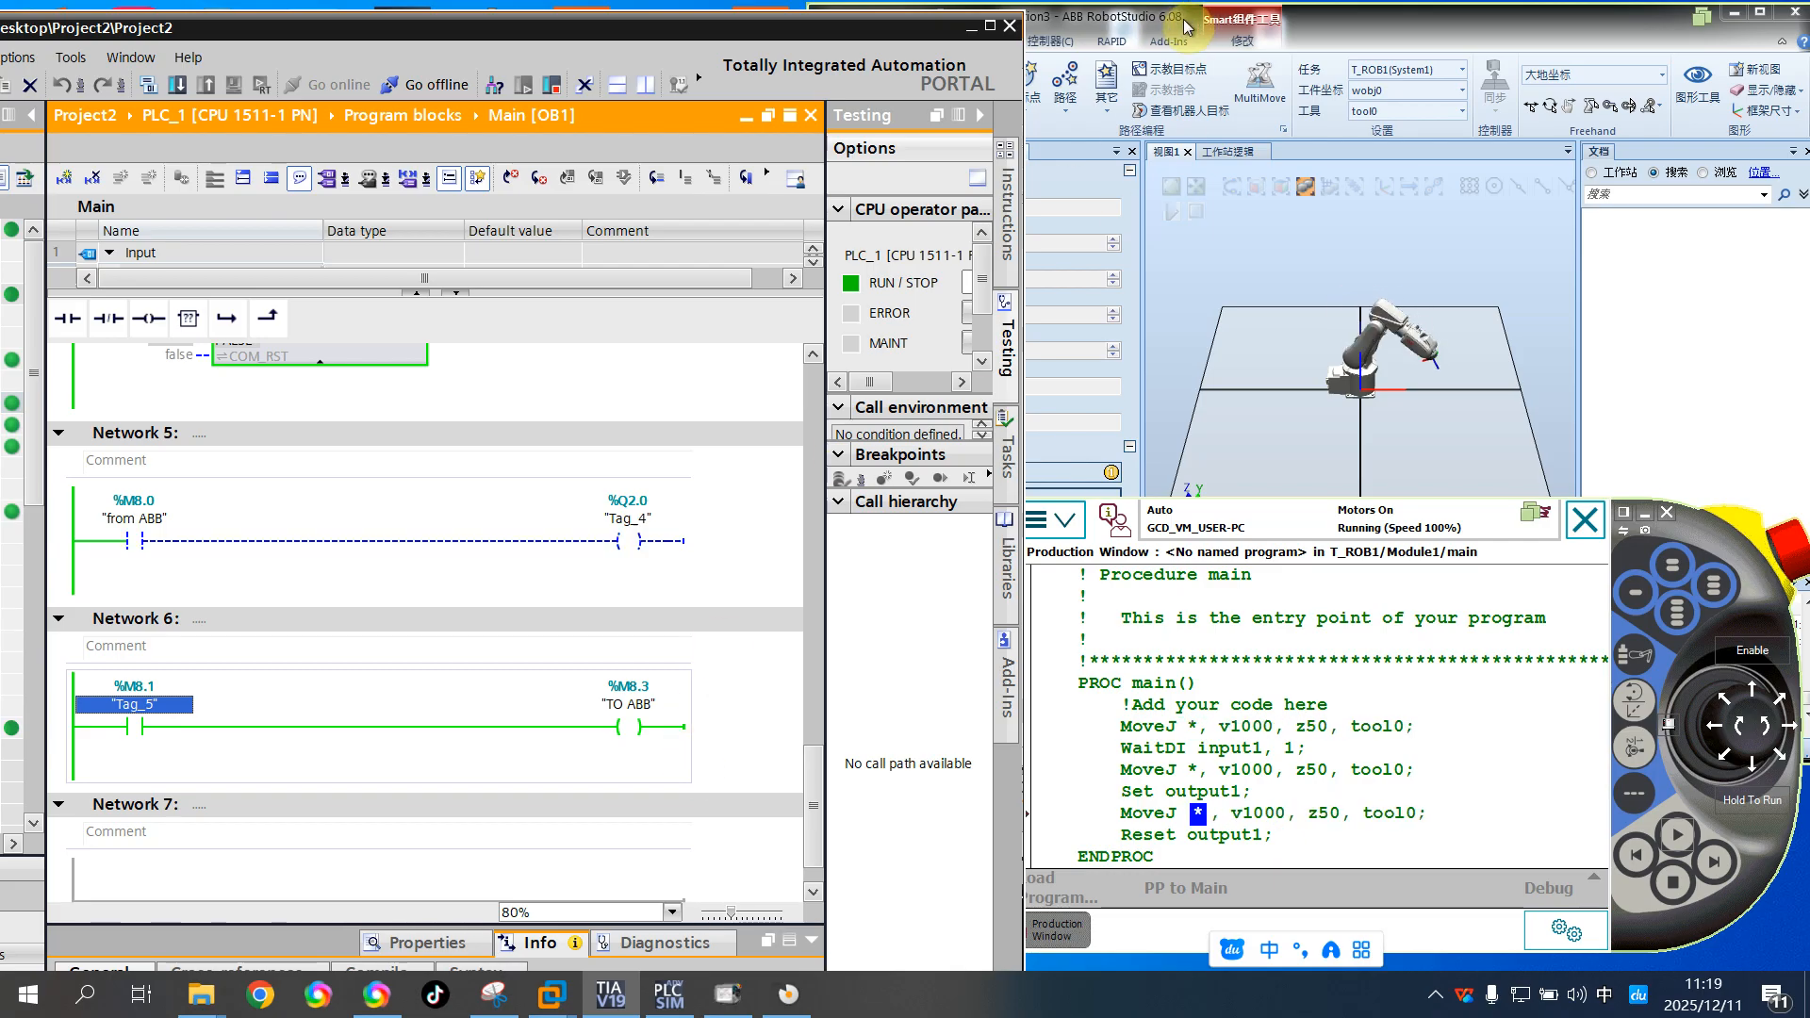
Review the SIMIT and RobotStudio signal-flow diagram, and reposition the TIA Portal window to uncover its project tree
click(493, 994)
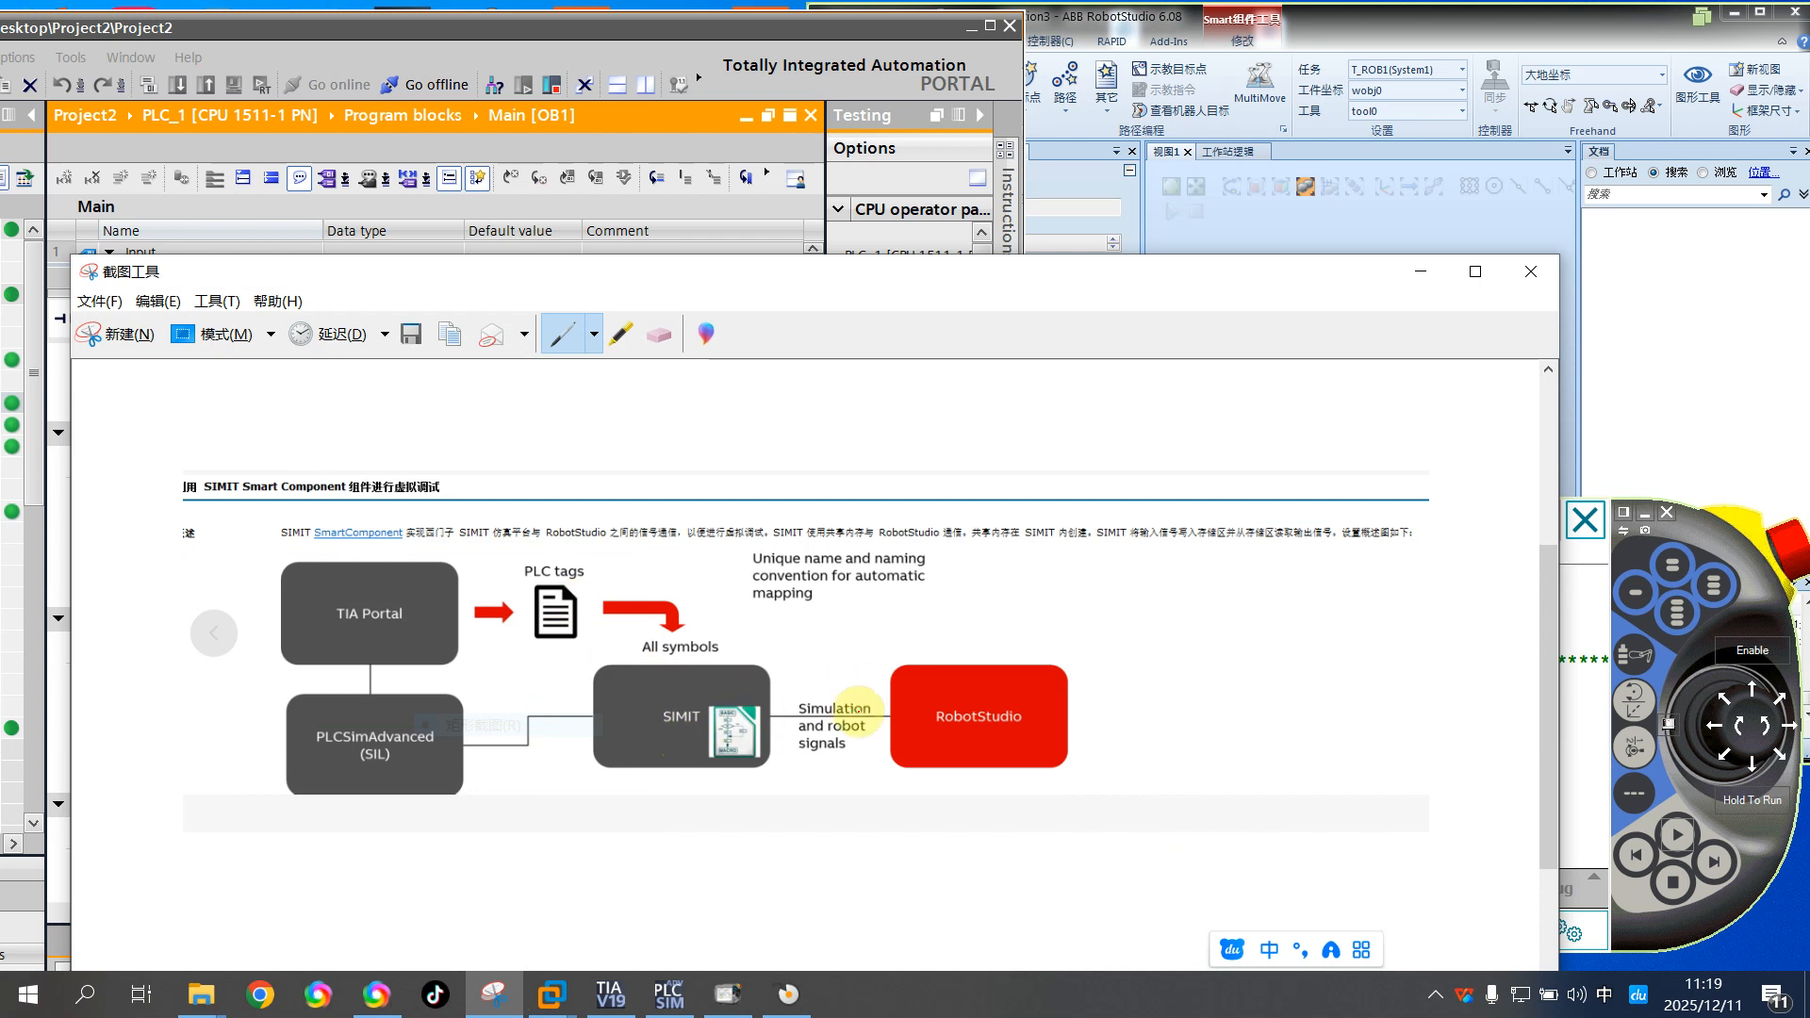
click(1418, 274)
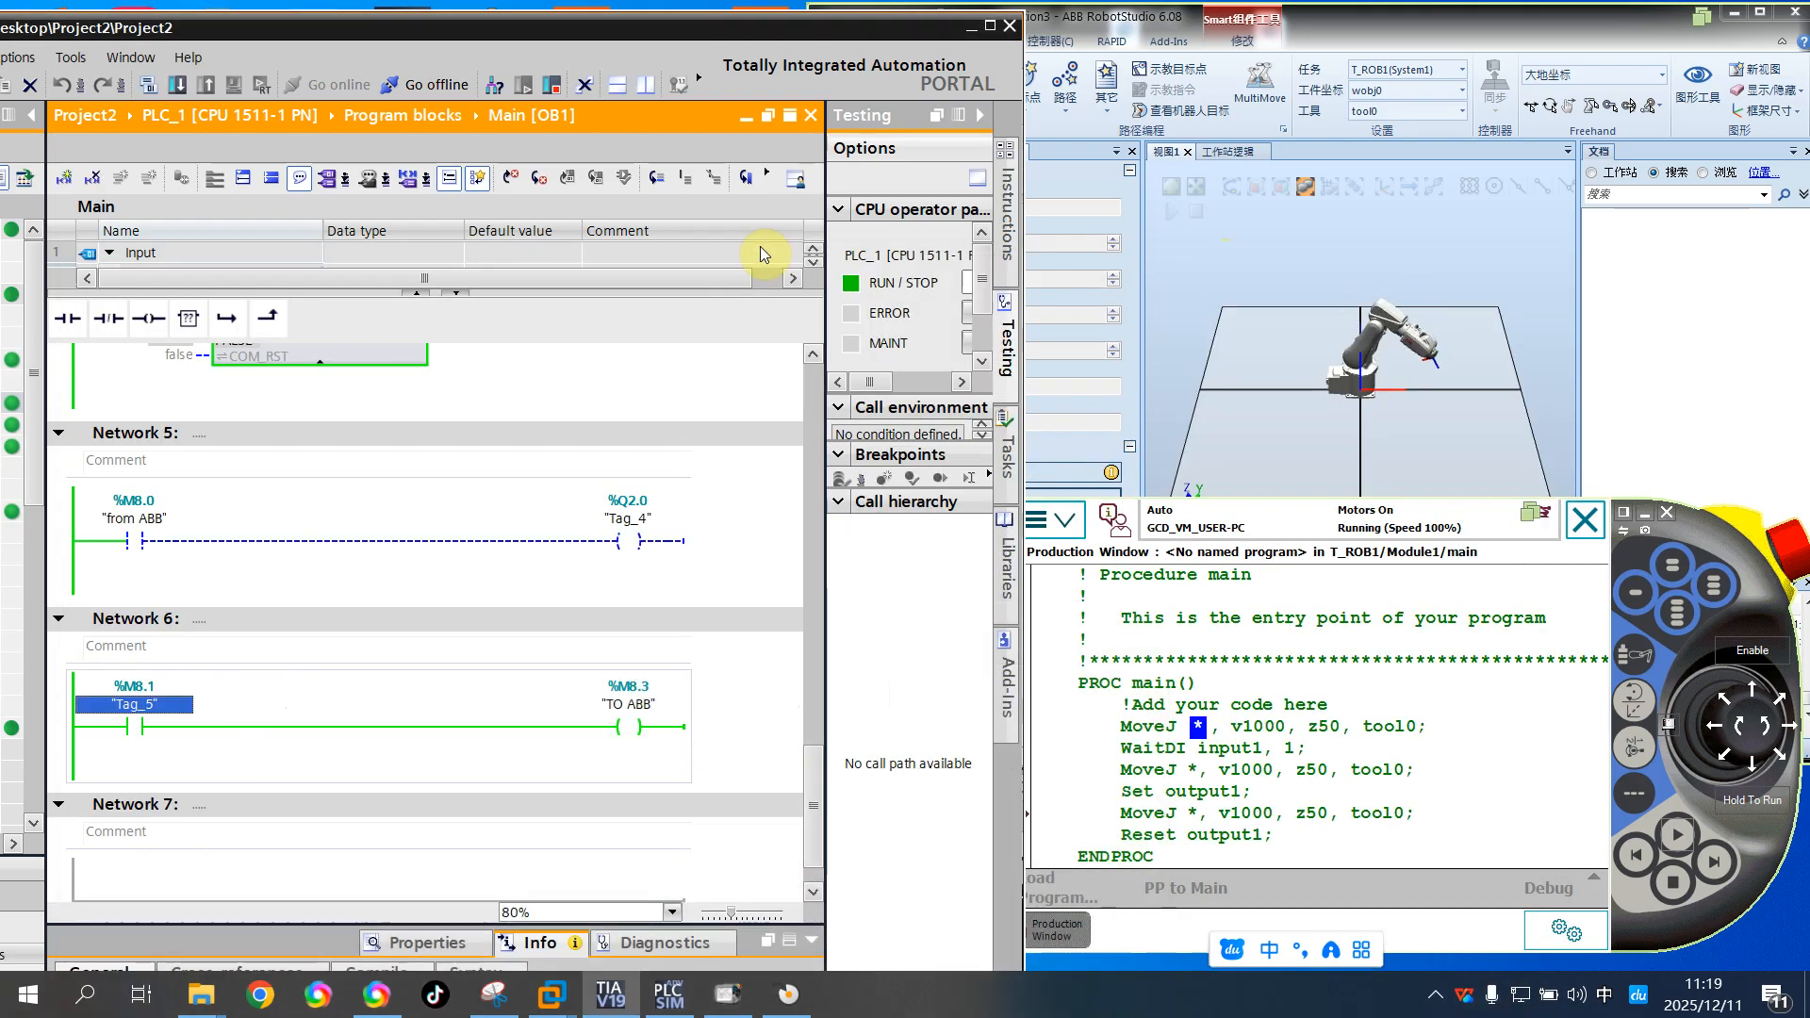
drag(615, 19, 863, 42)
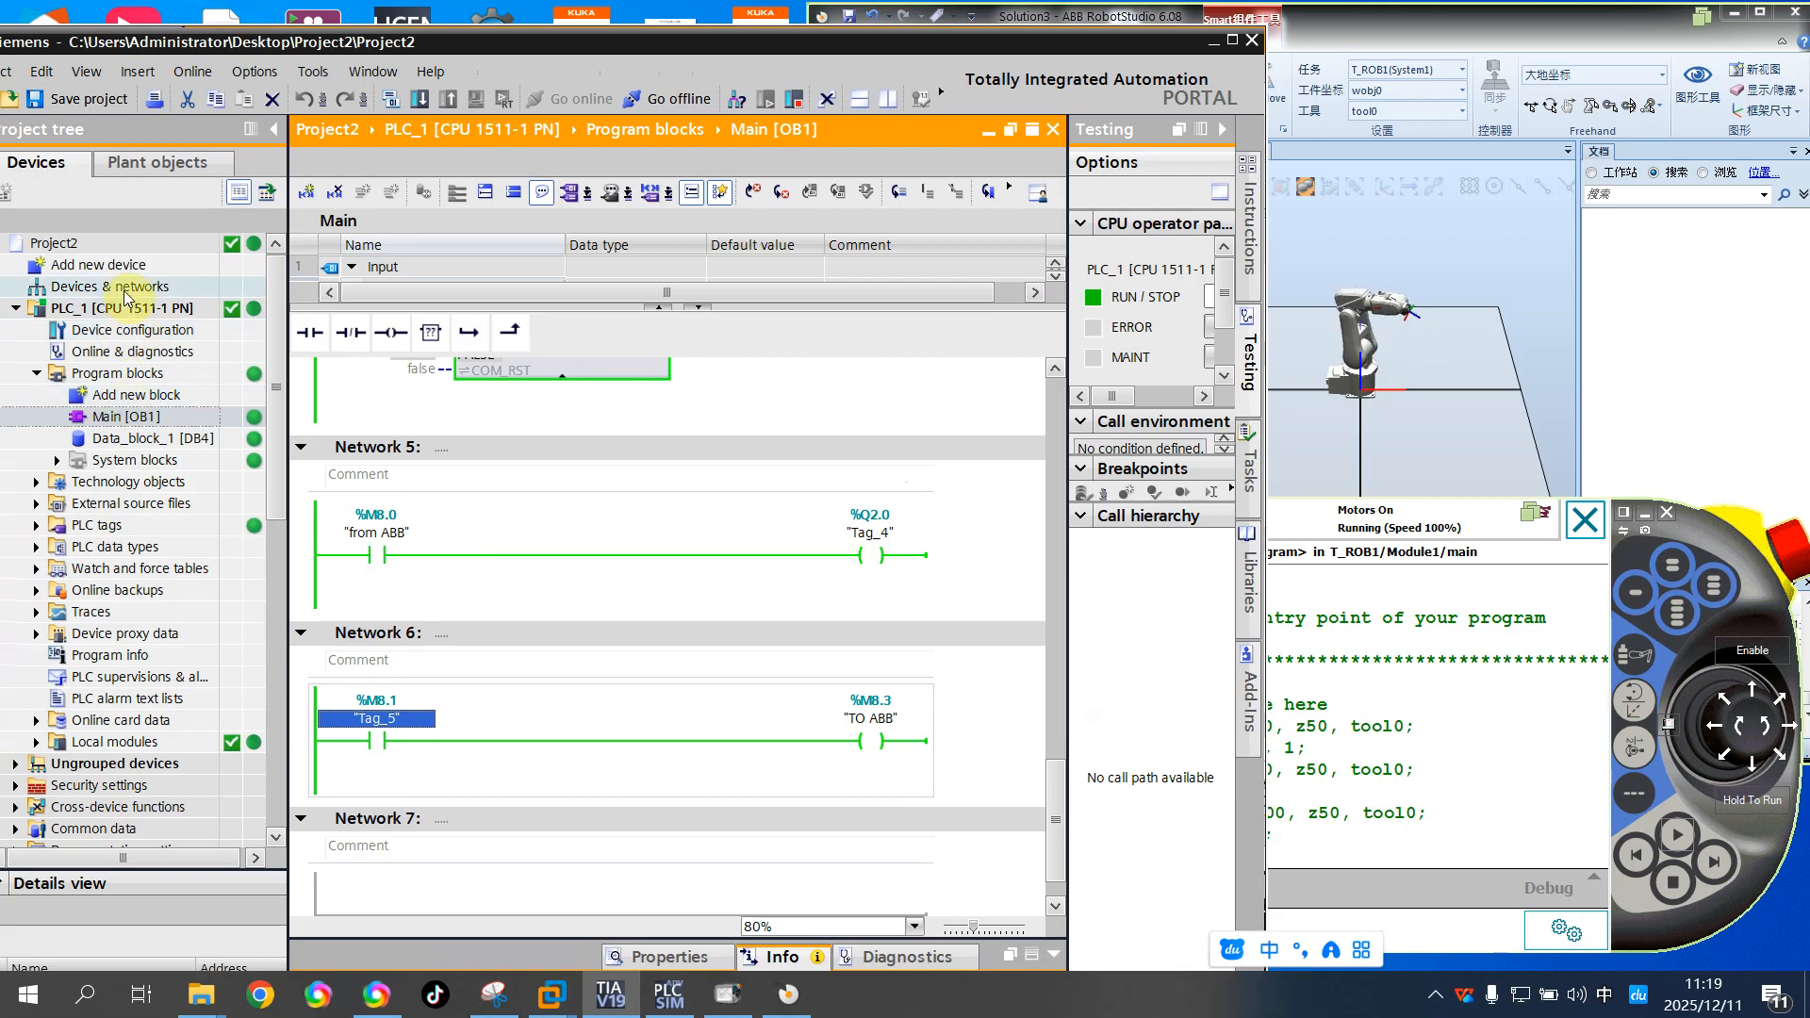
Check the ABB PLC instance and its network settings in the S7-PLCSIM Advanced control panel
click(668, 994)
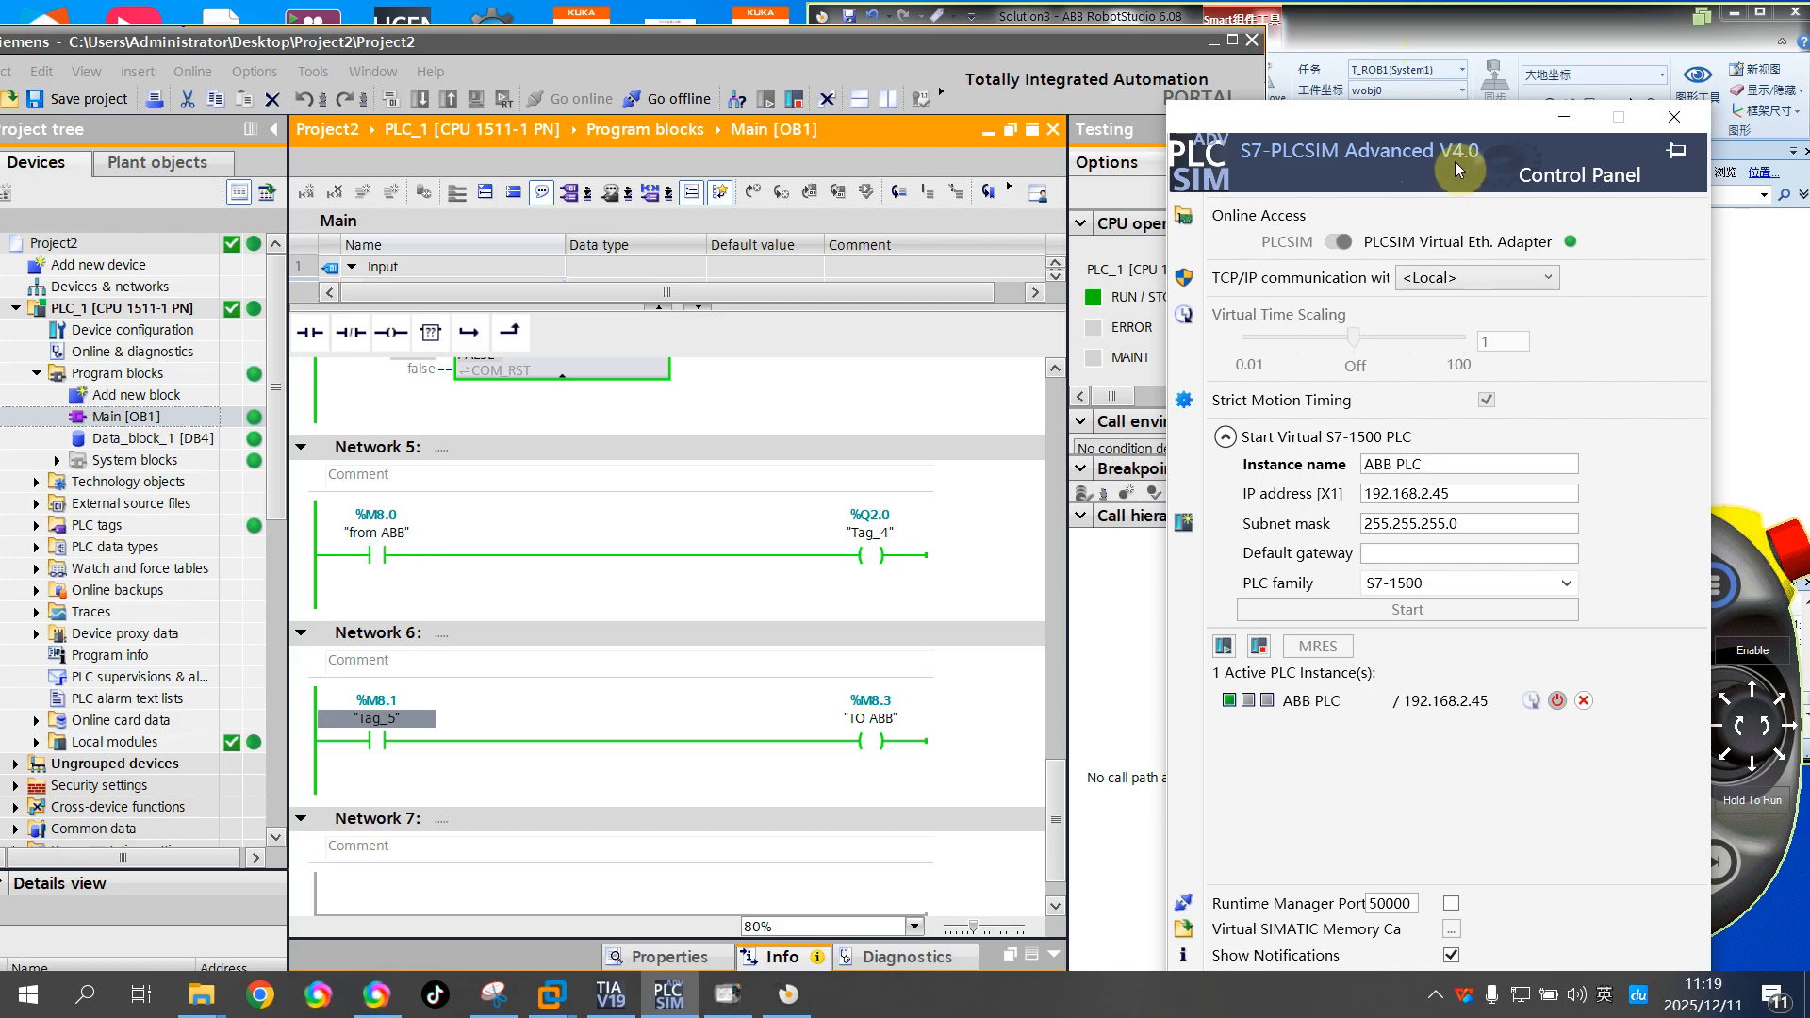
drag(1531, 123, 1065, 295)
click(1097, 288)
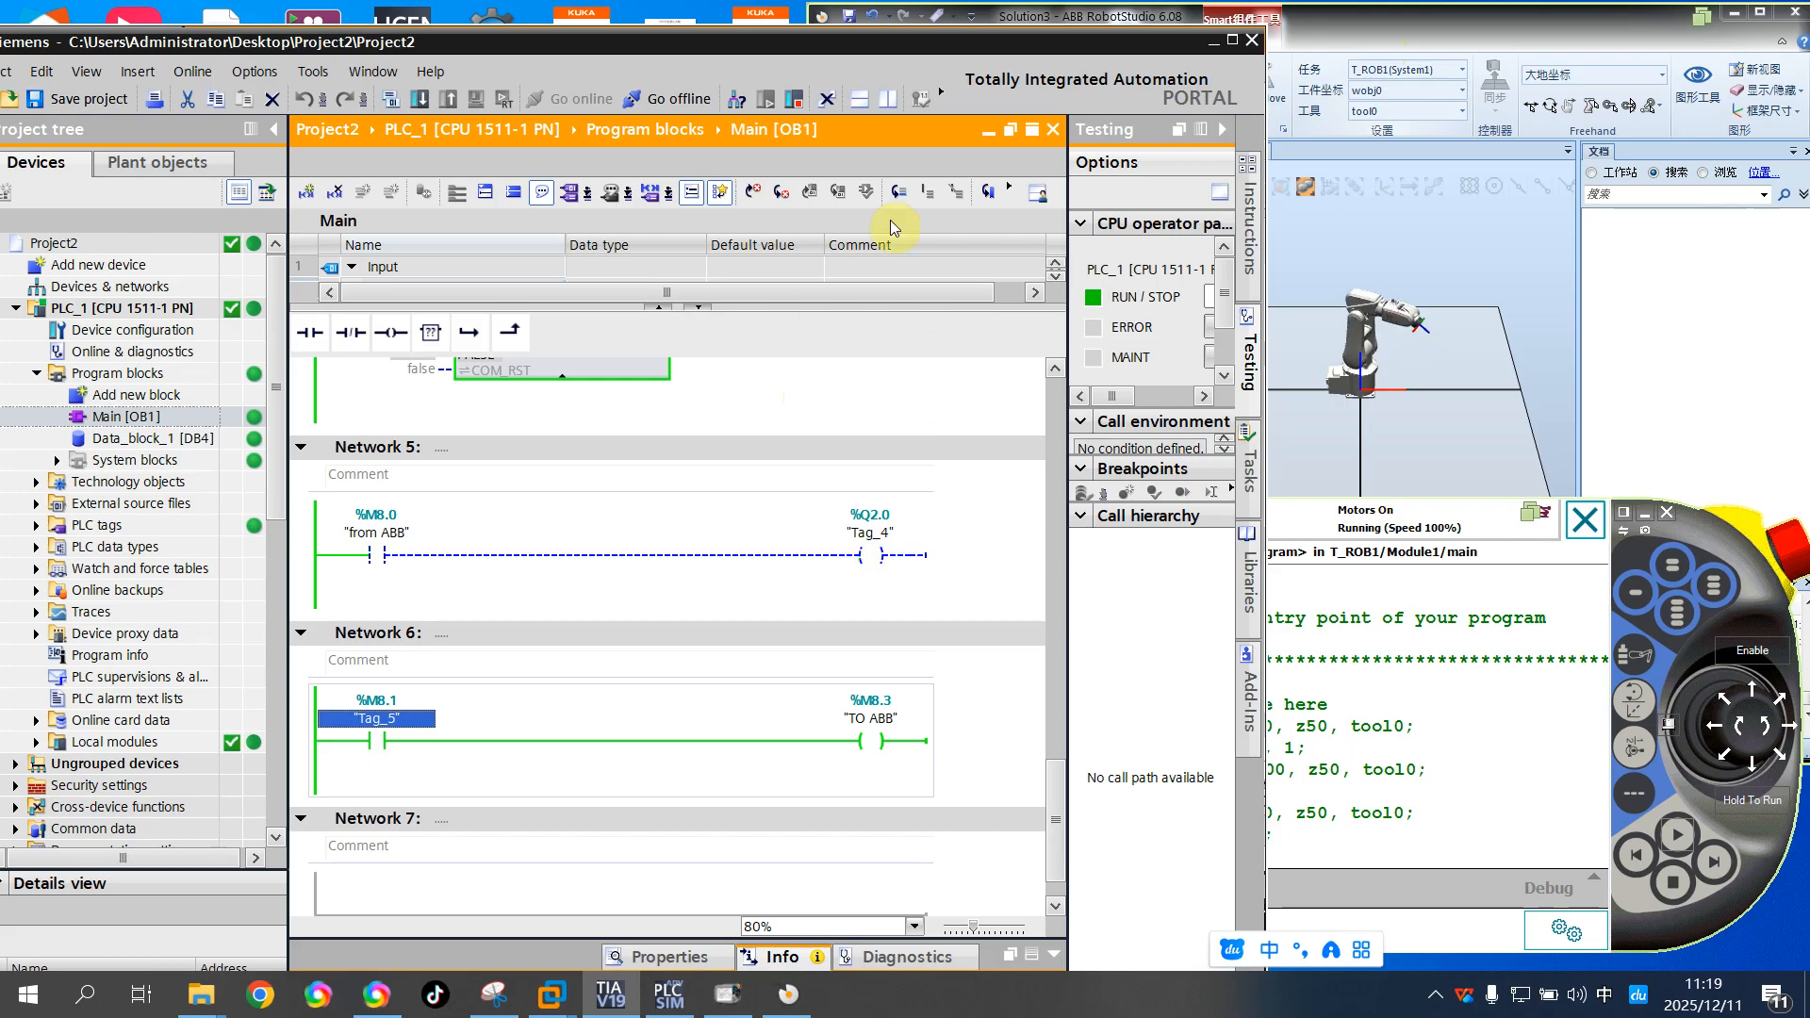
Rearrange the TIA Portal and RobotStudio windows to show Networks 5 and 6 beside the RSConnectDIOToSnap7 properties
drag(961, 43, 687, 21)
click(1411, 38)
drag(1411, 38, 1294, 62)
drag(523, 19, 592, 35)
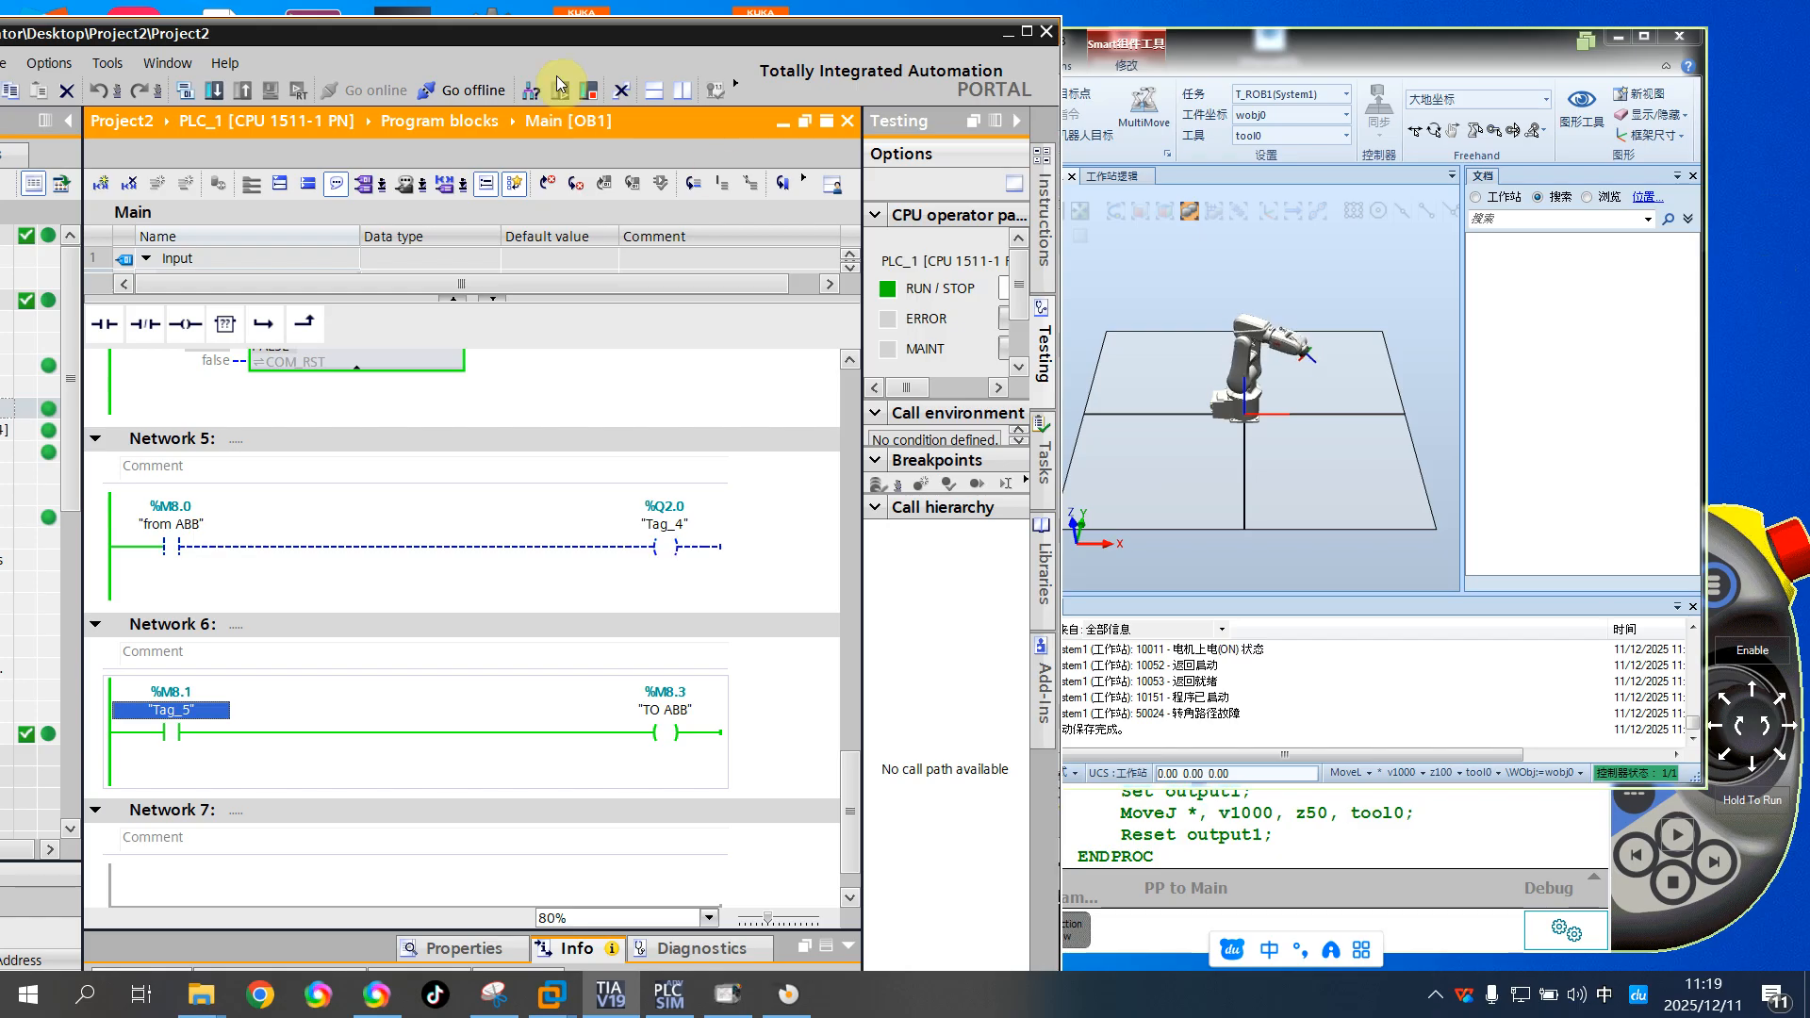
click(1333, 55)
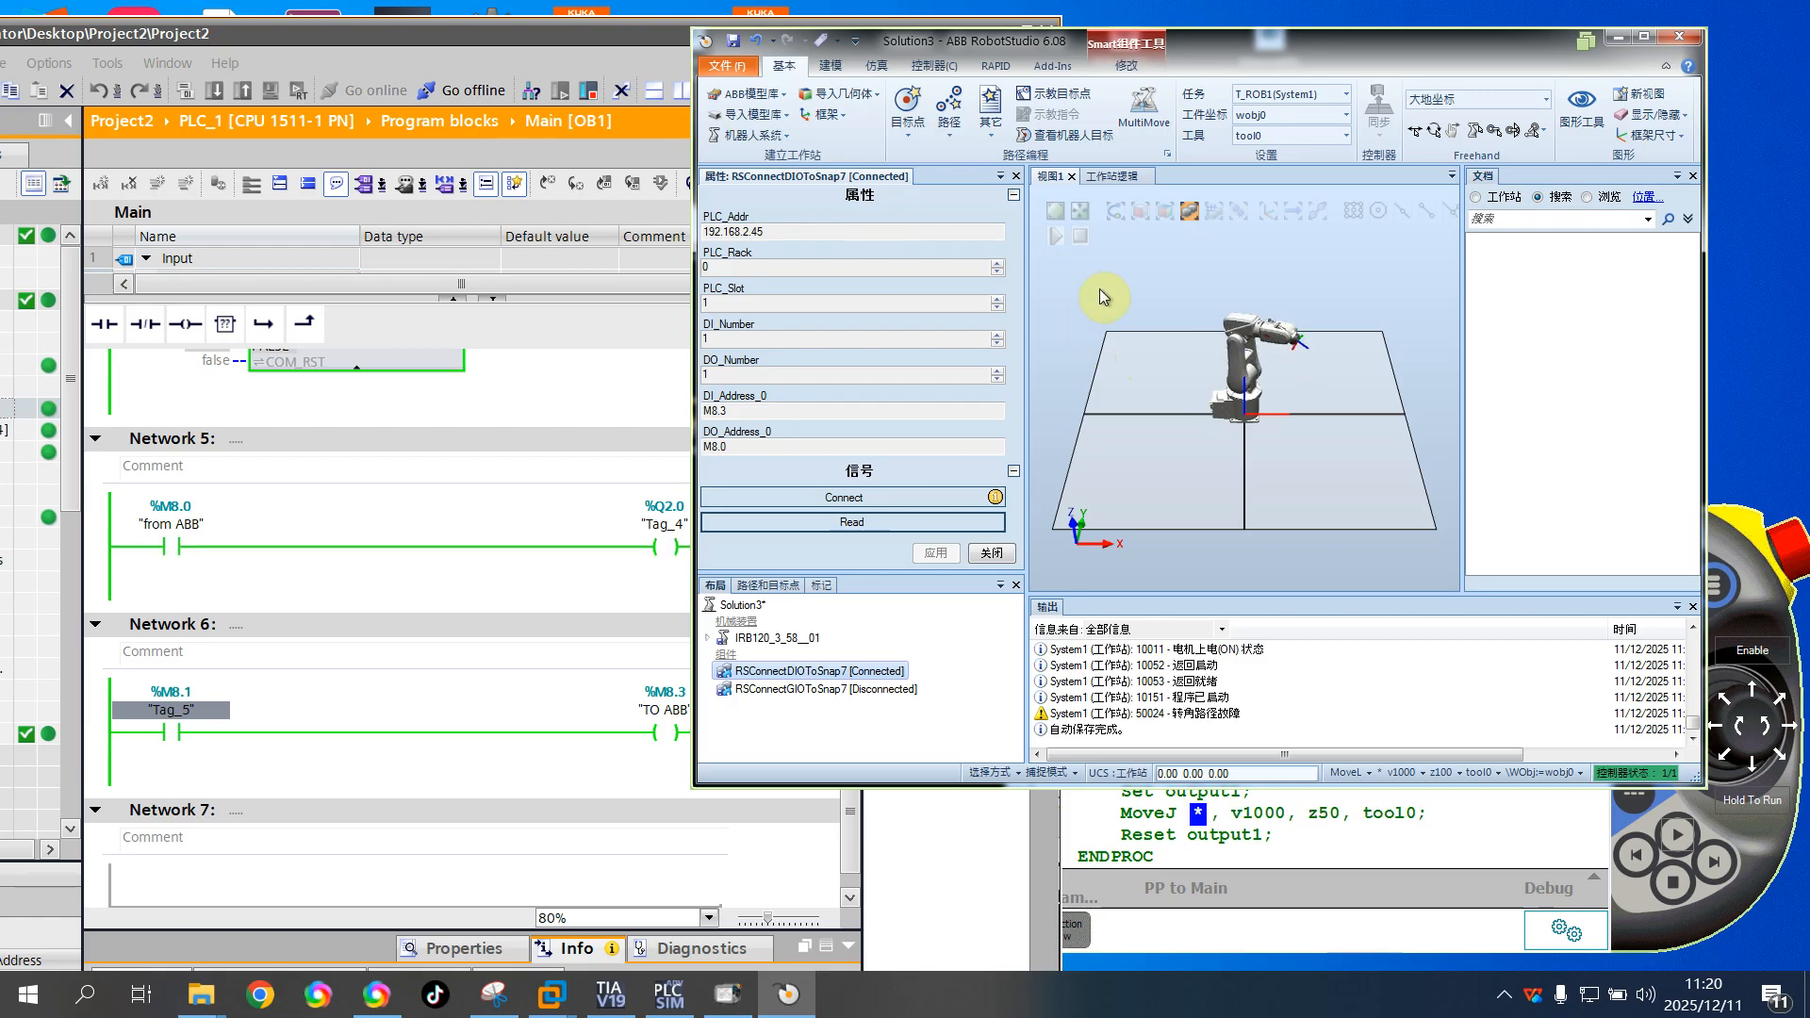
Switch to the GCD_Win7 的克隆 virtual machine in VMware Workstation, exit Unity mode and bring the RobotStudio window fully into view
mouse_move(550, 995)
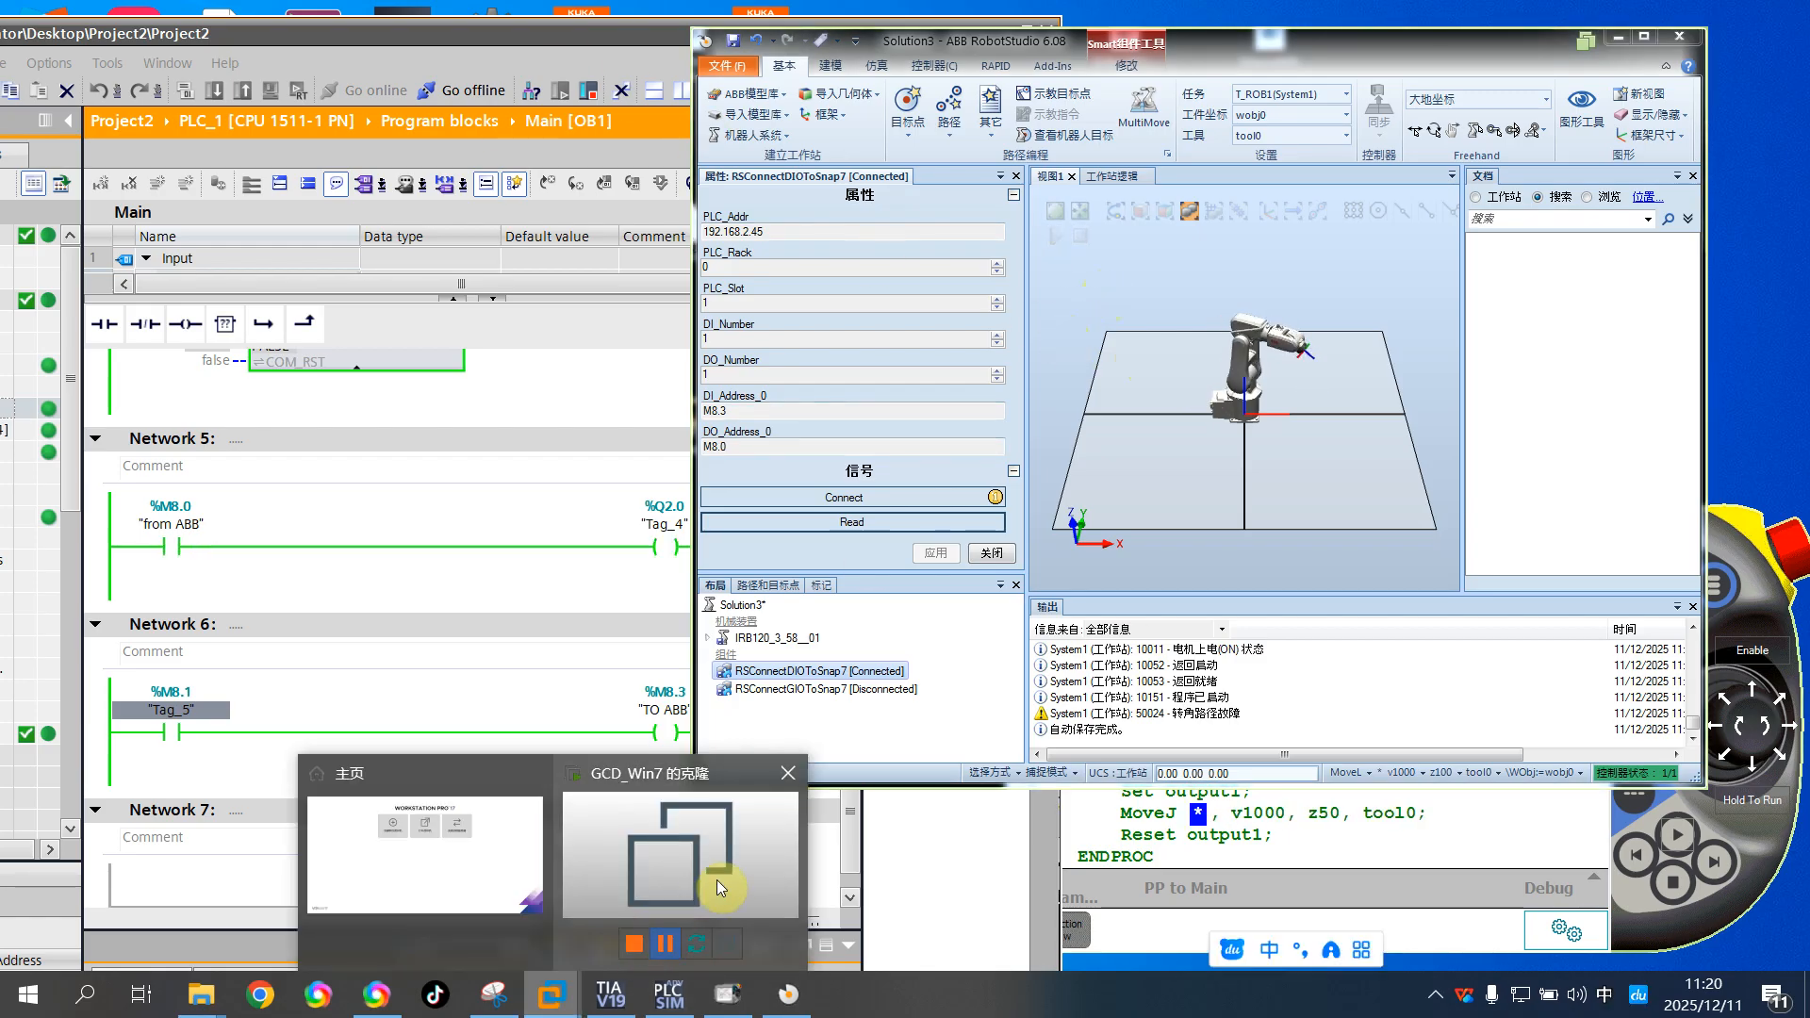
click(716, 881)
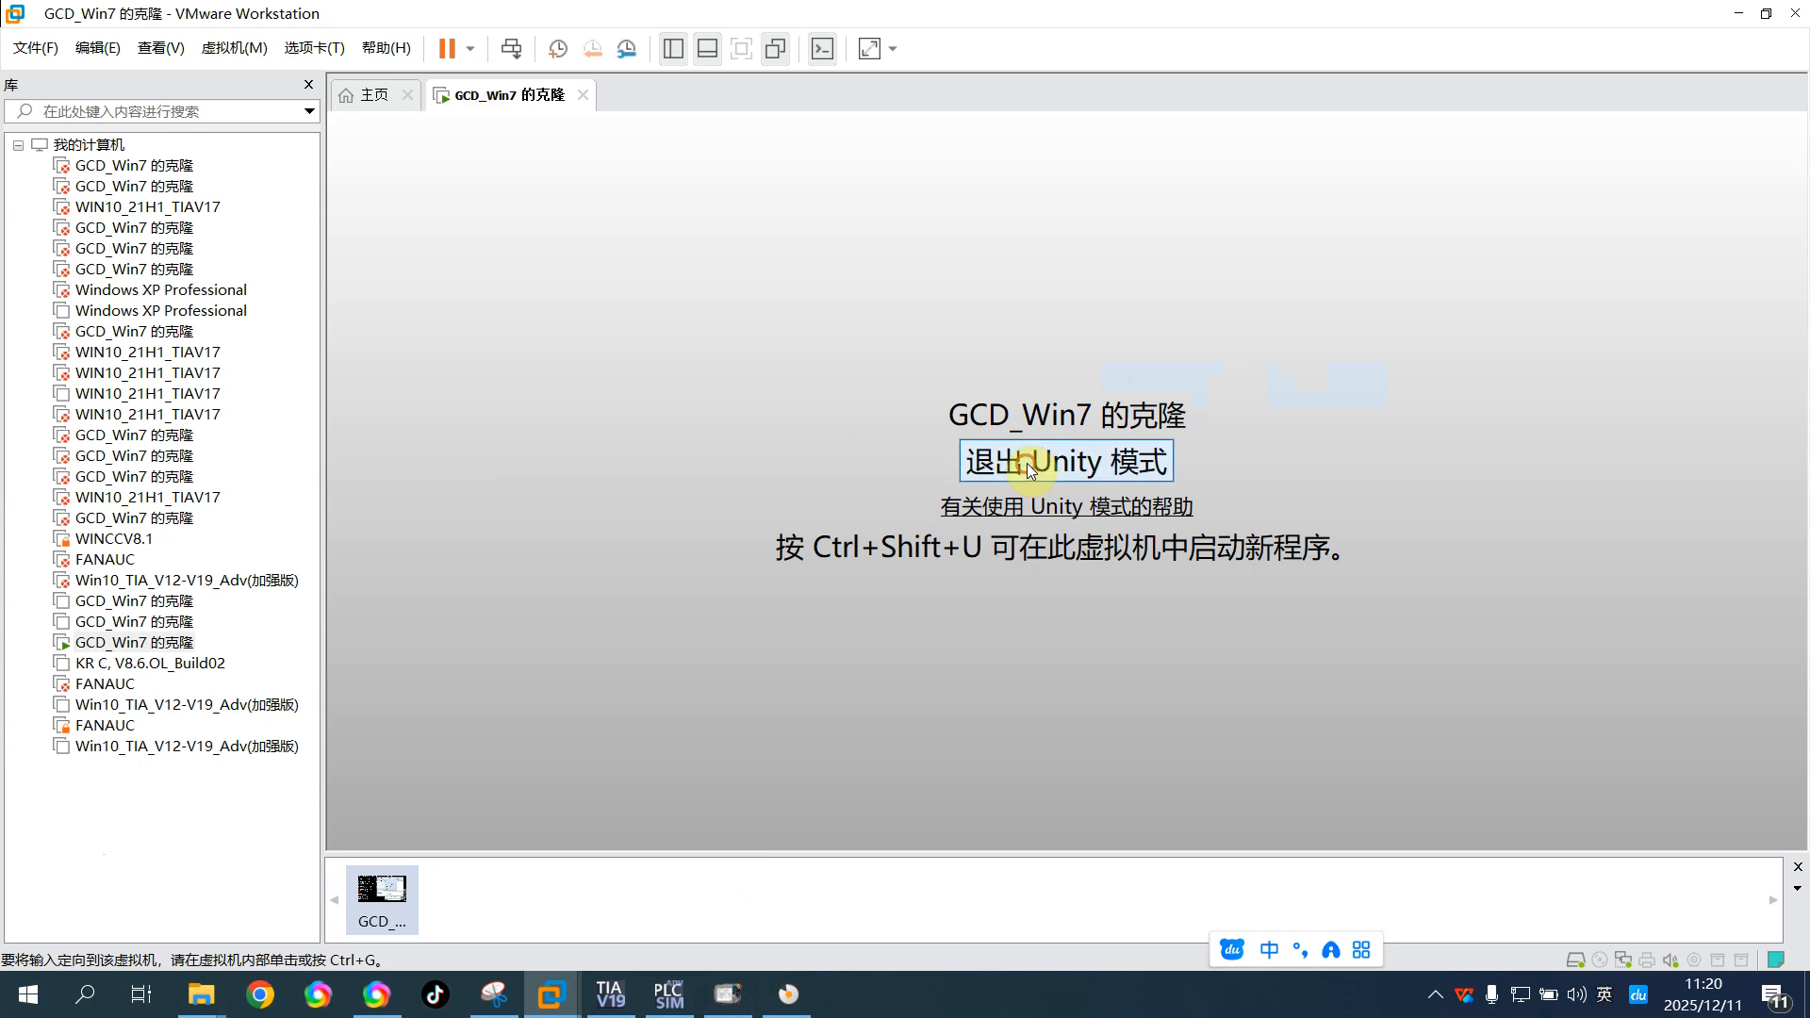
click(1026, 464)
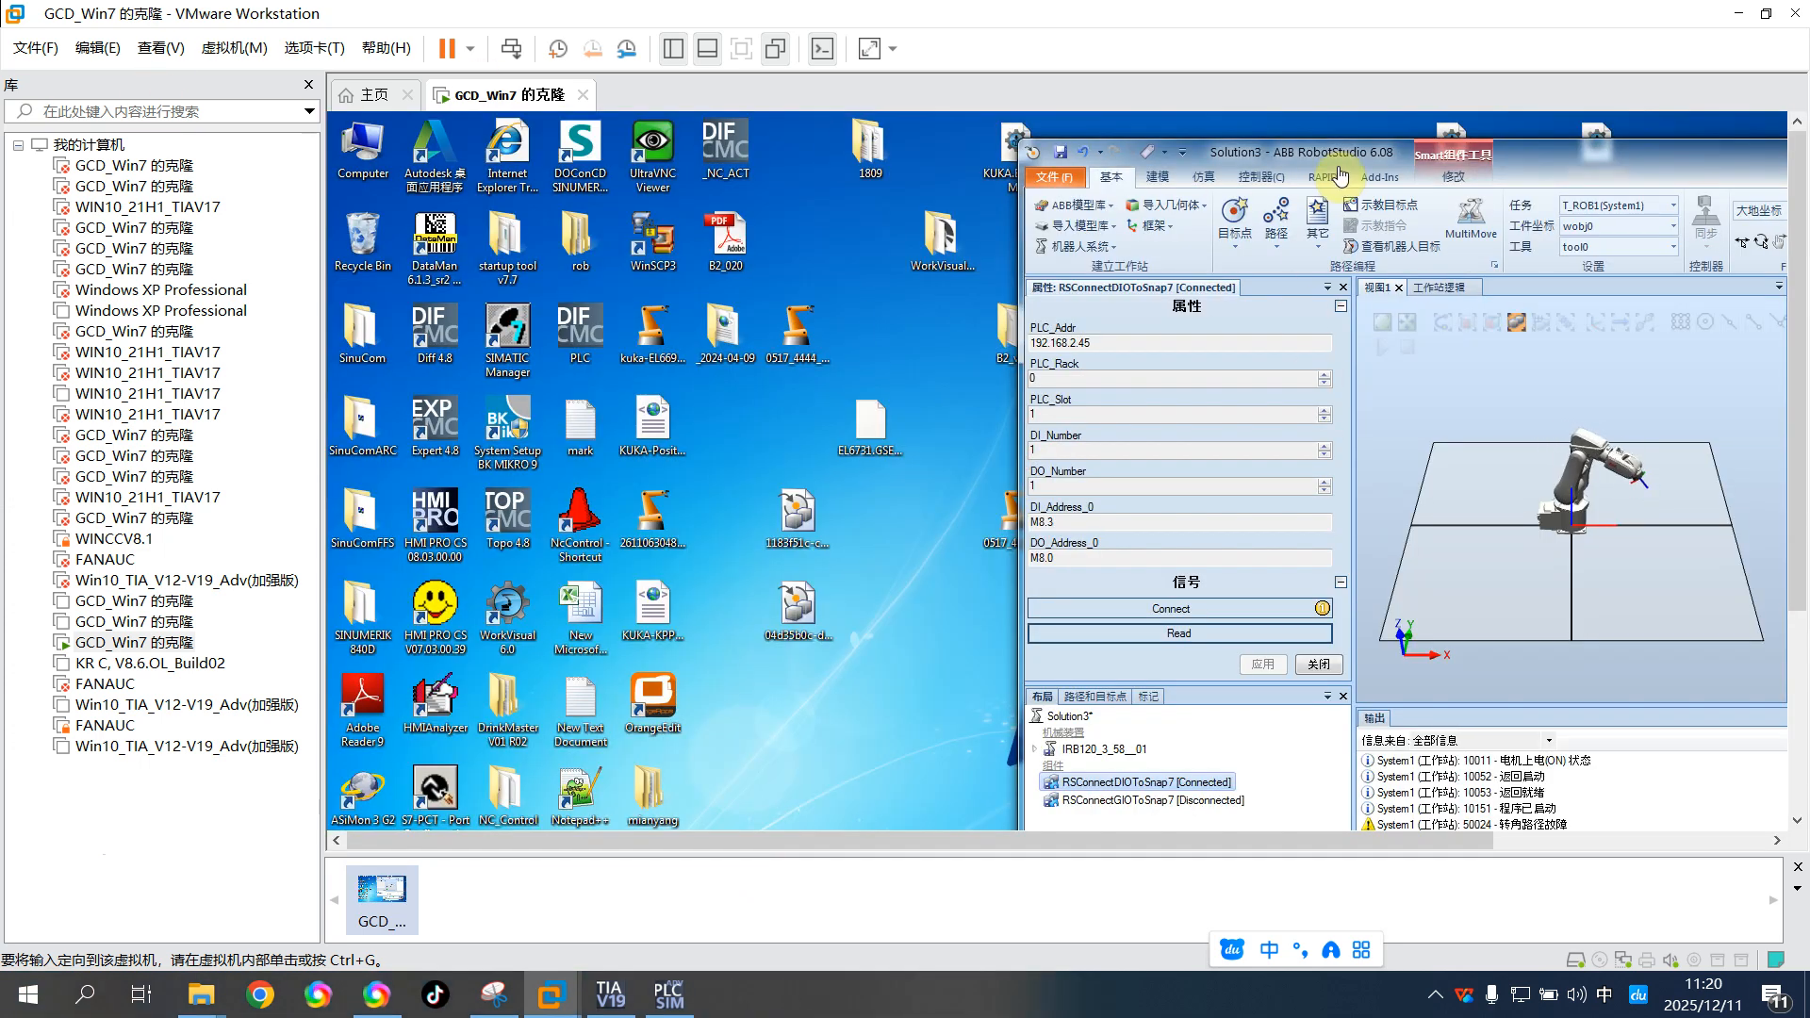
drag(1562, 158, 1192, 143)
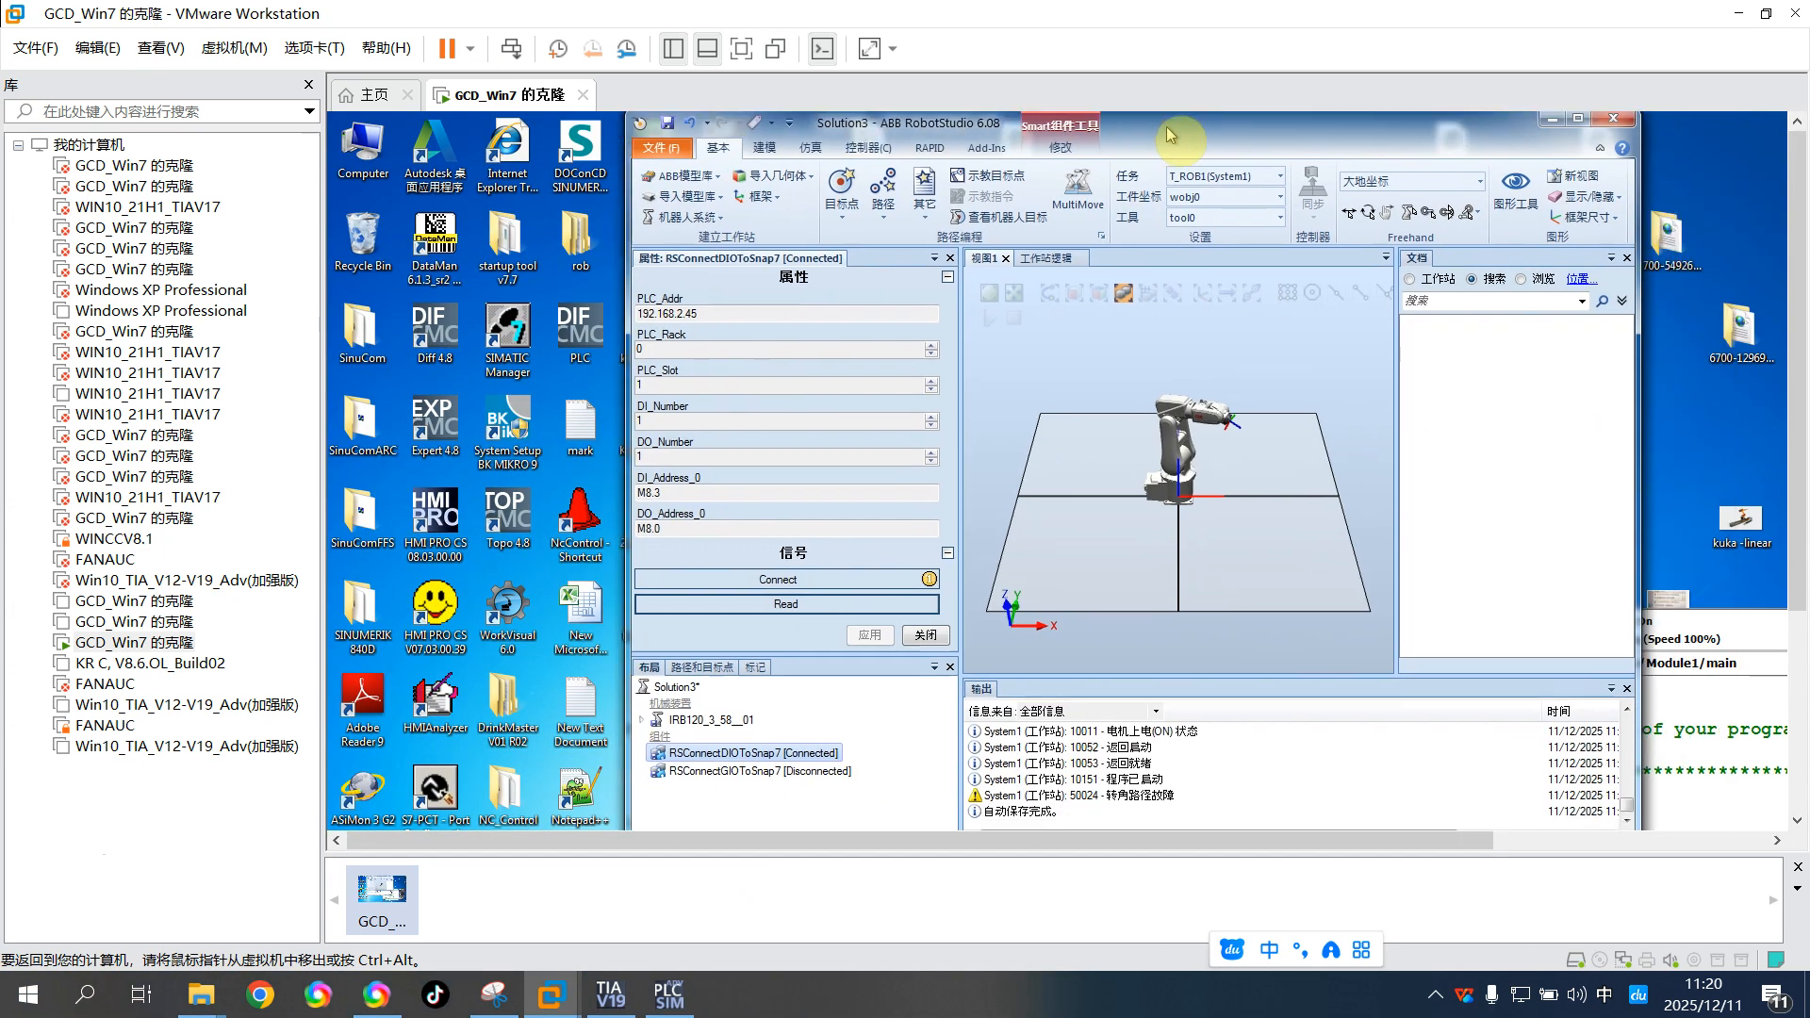
Check in the virtual network editor which host adapter VMnet0 is bridged to
click(98, 48)
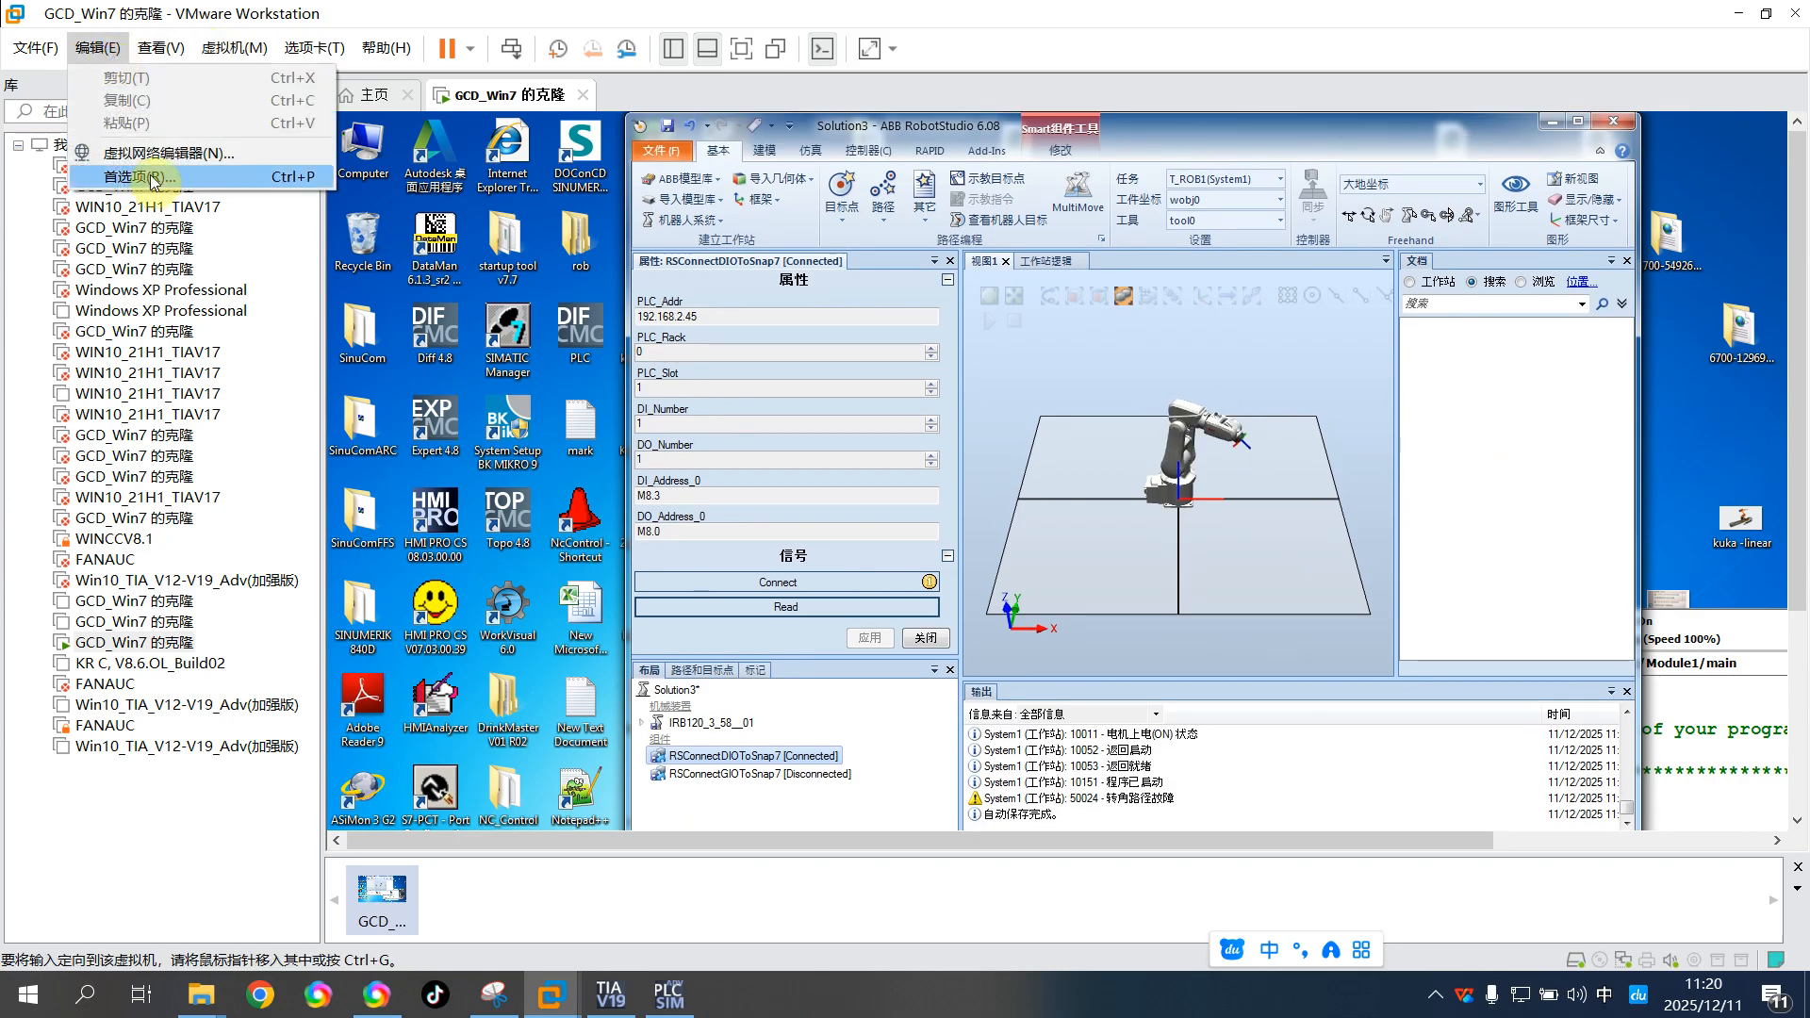
click(152, 156)
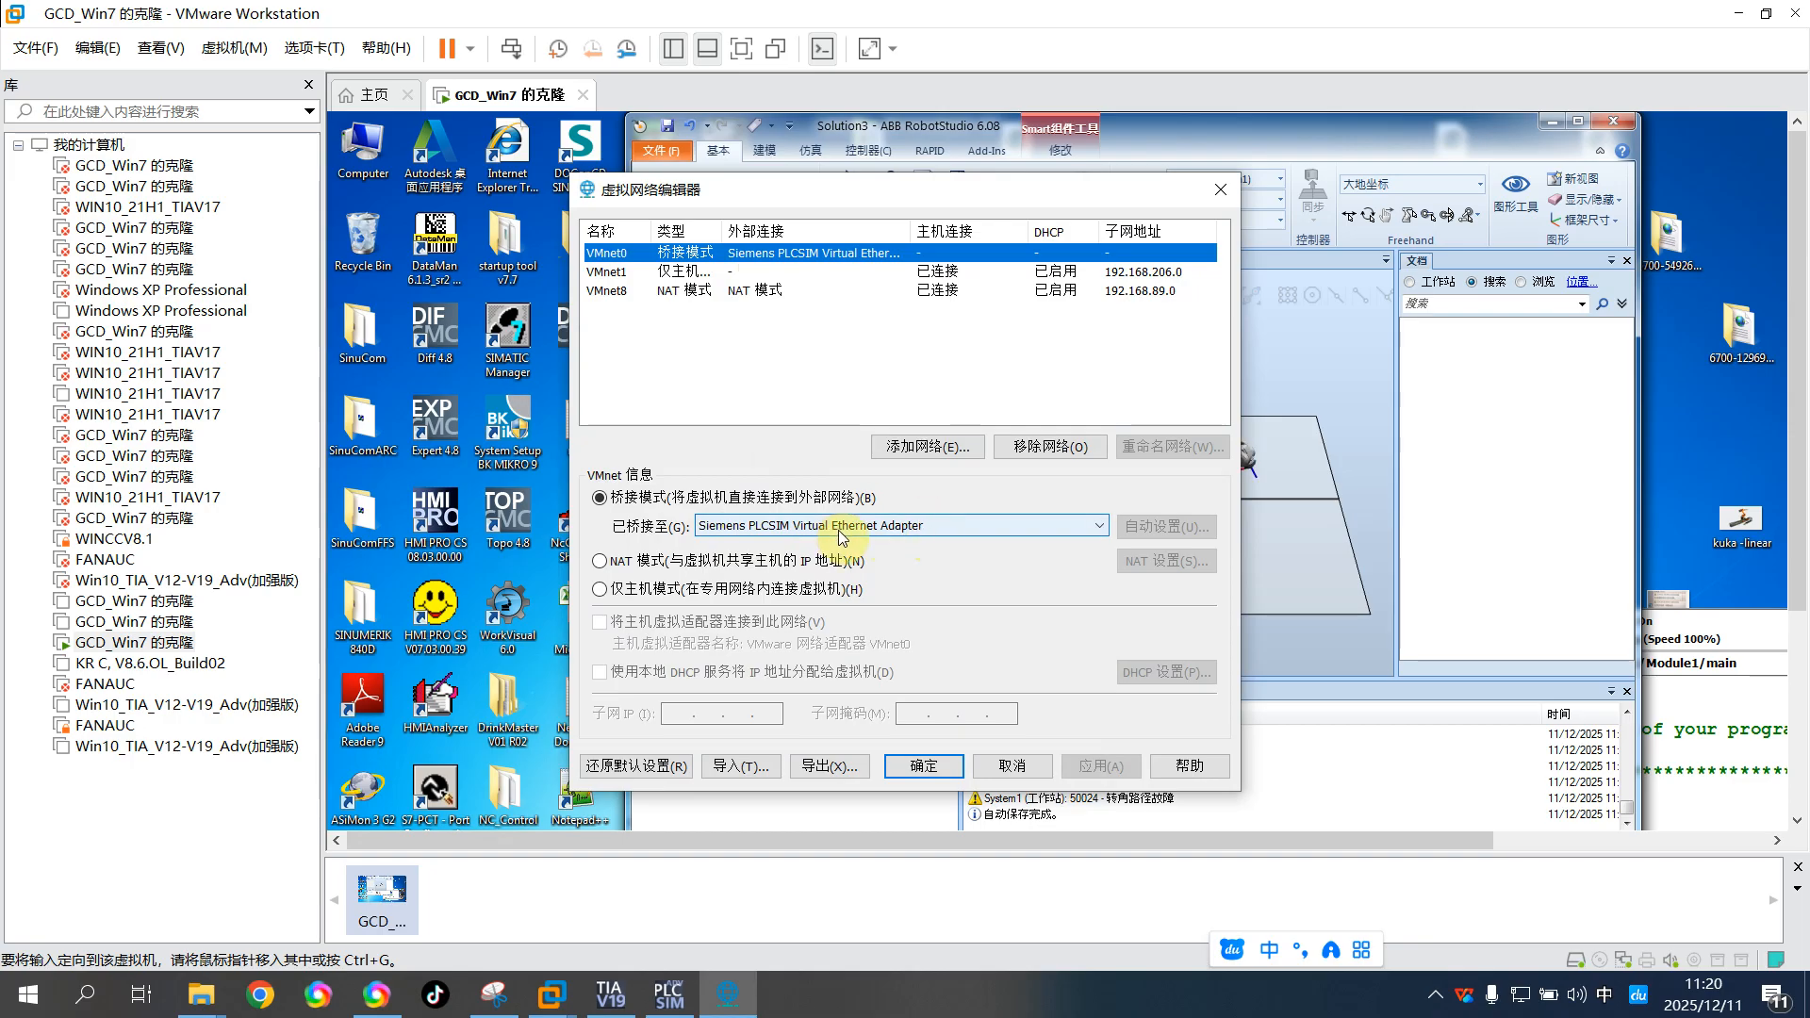
click(1231, 189)
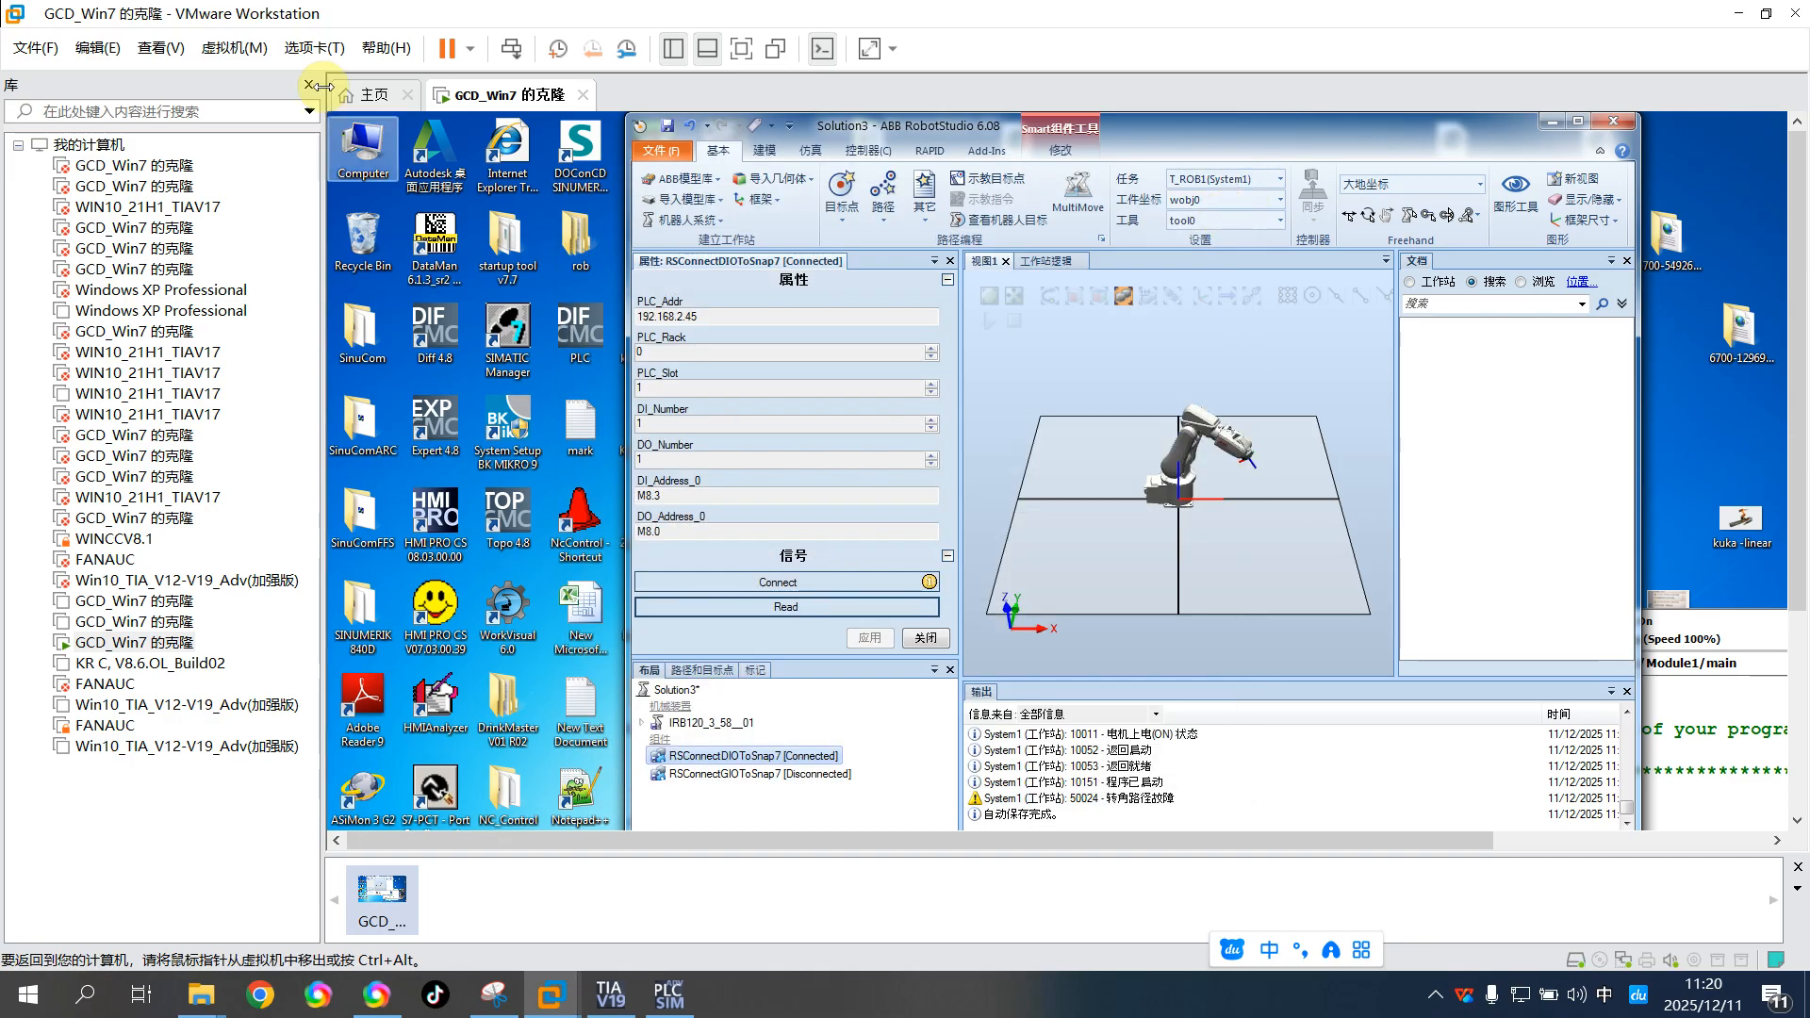
Check the network adapter's connection mode in the virtual machine settings
click(234, 53)
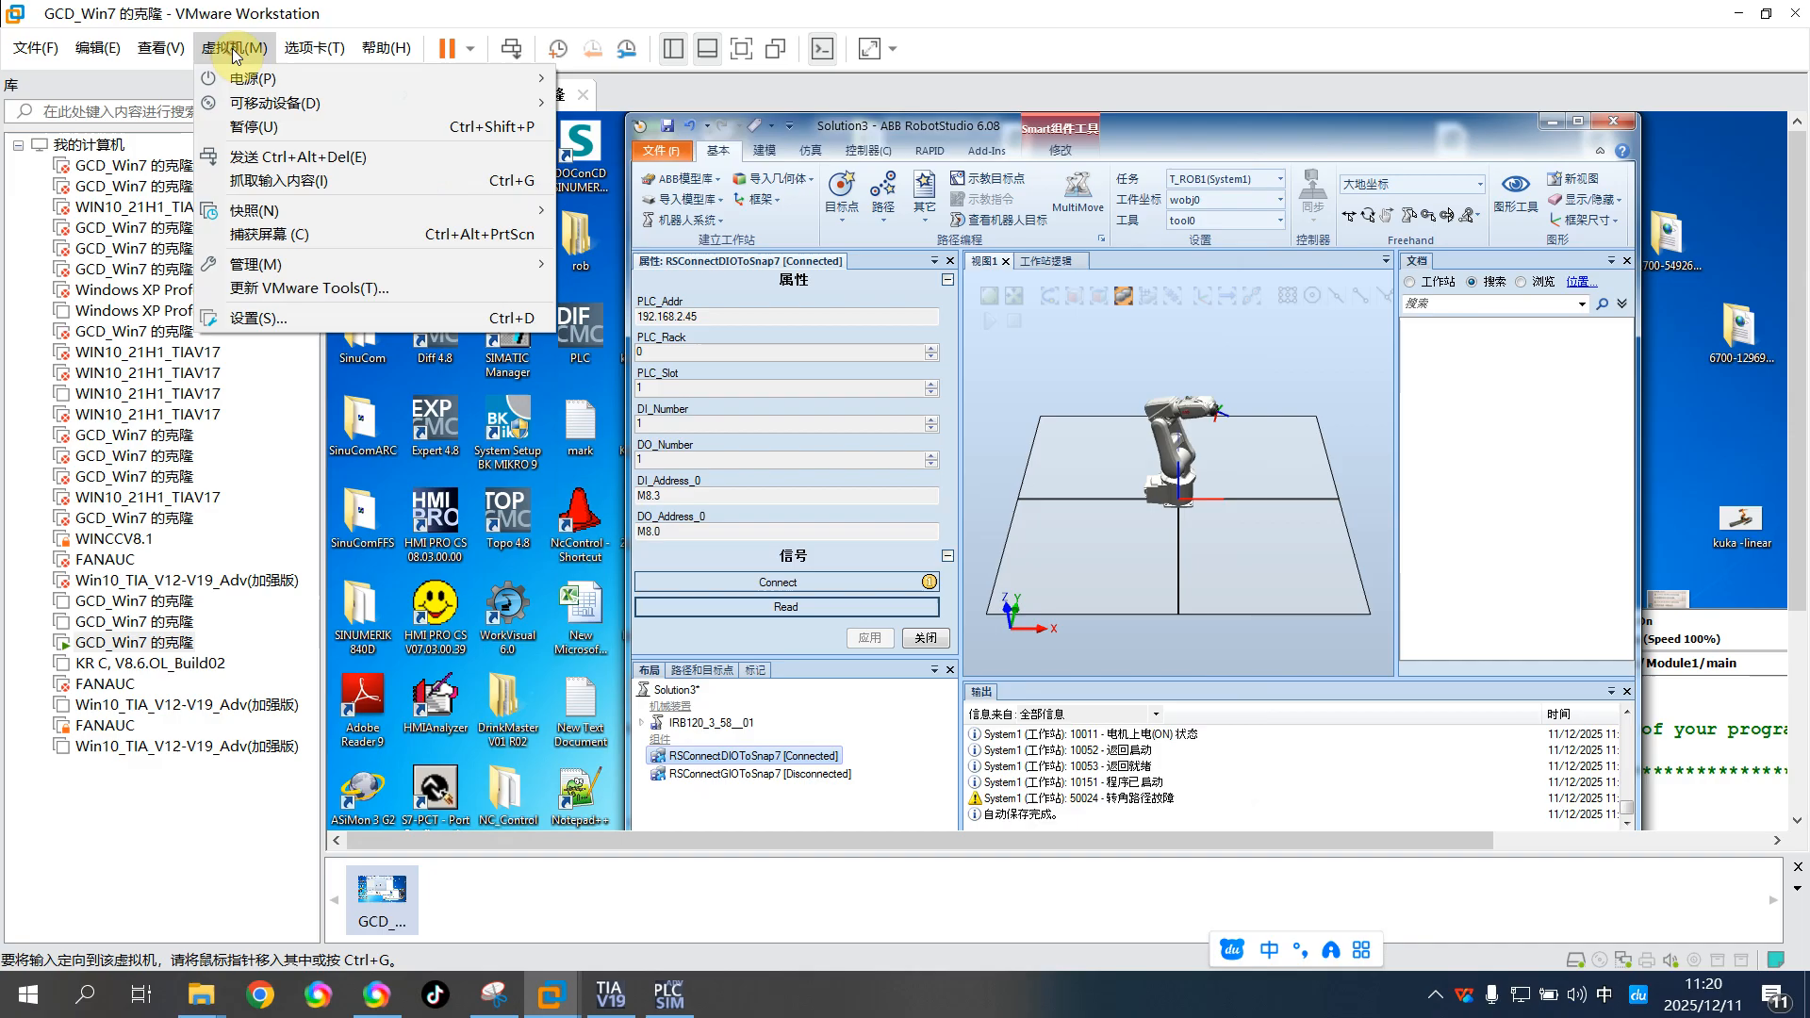
click(295, 321)
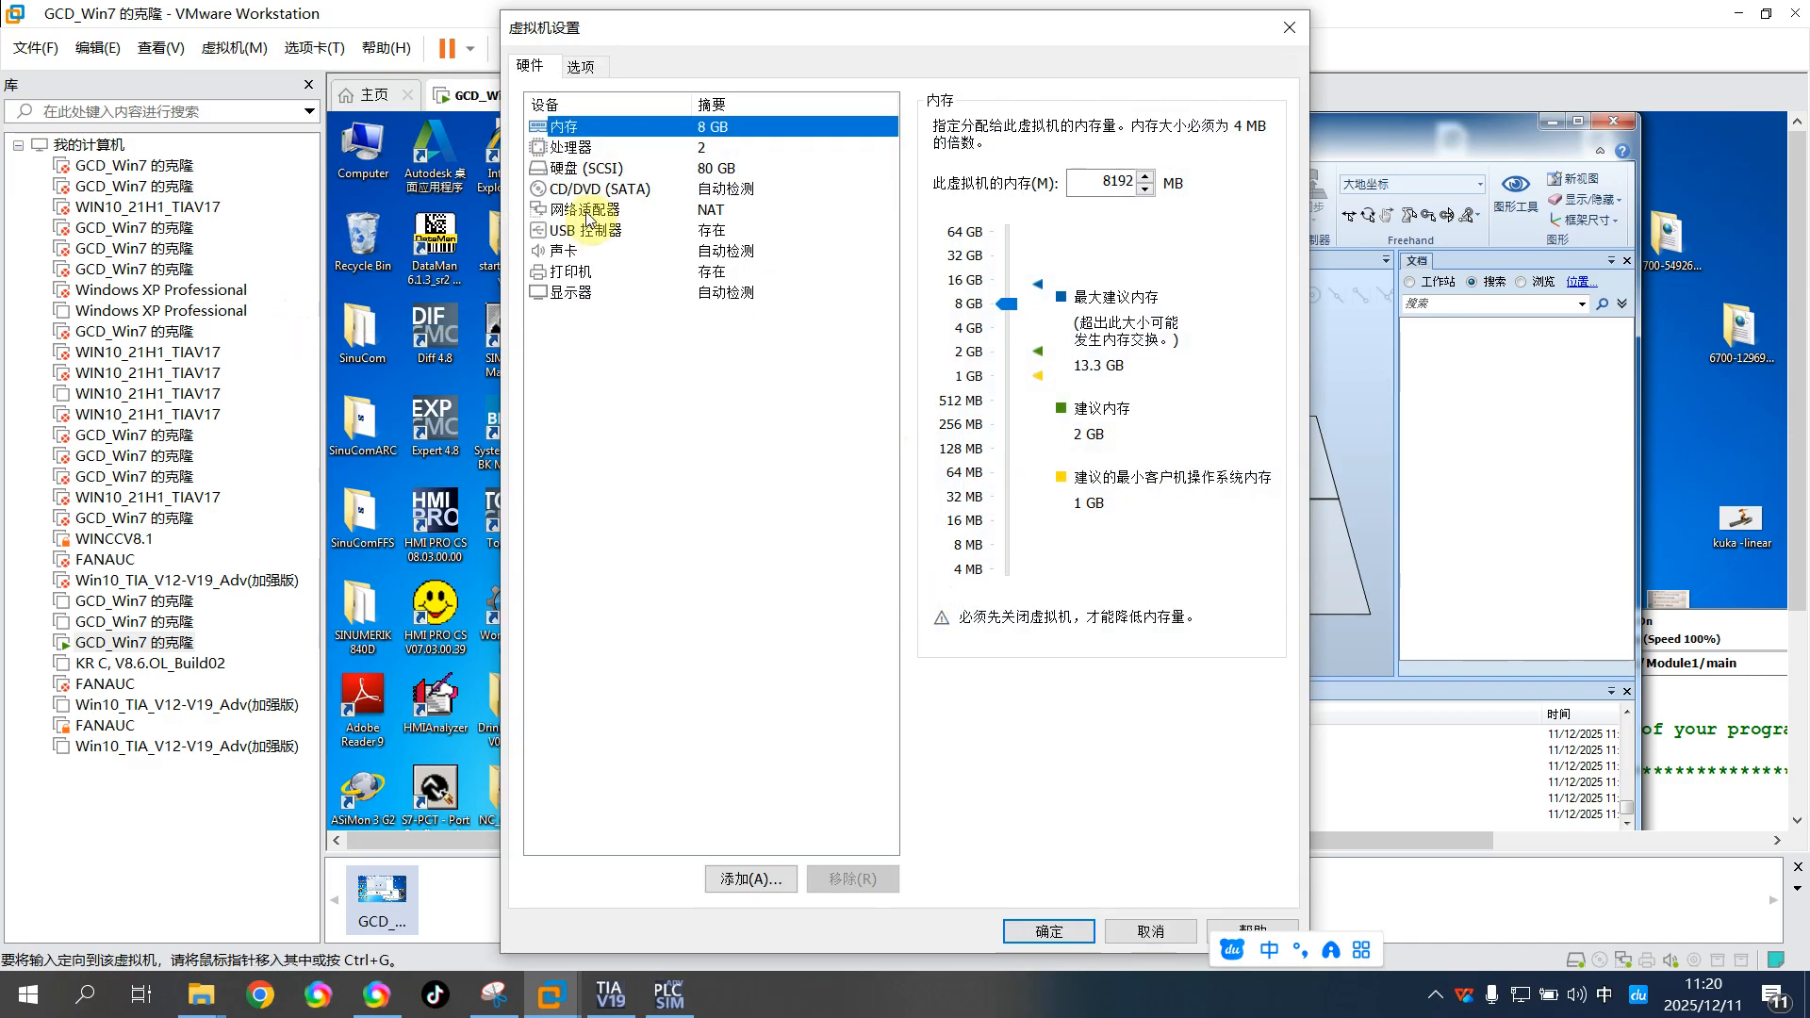
click(587, 211)
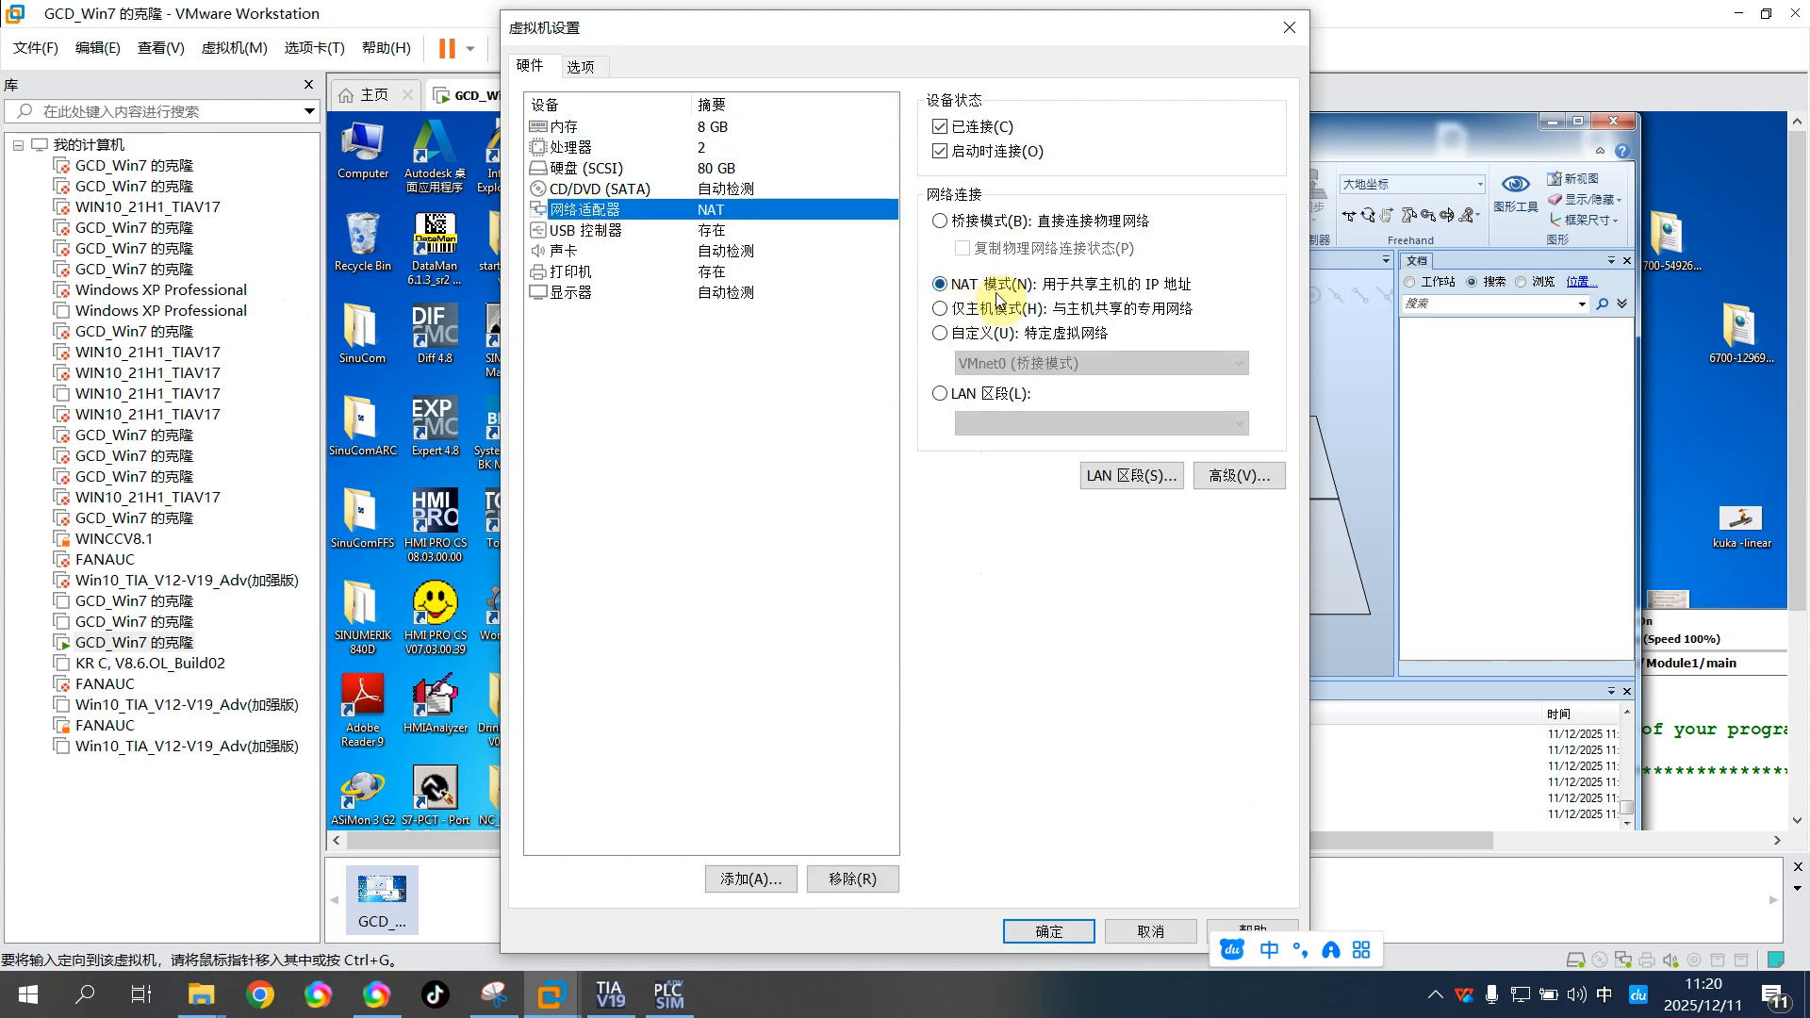
click(1152, 931)
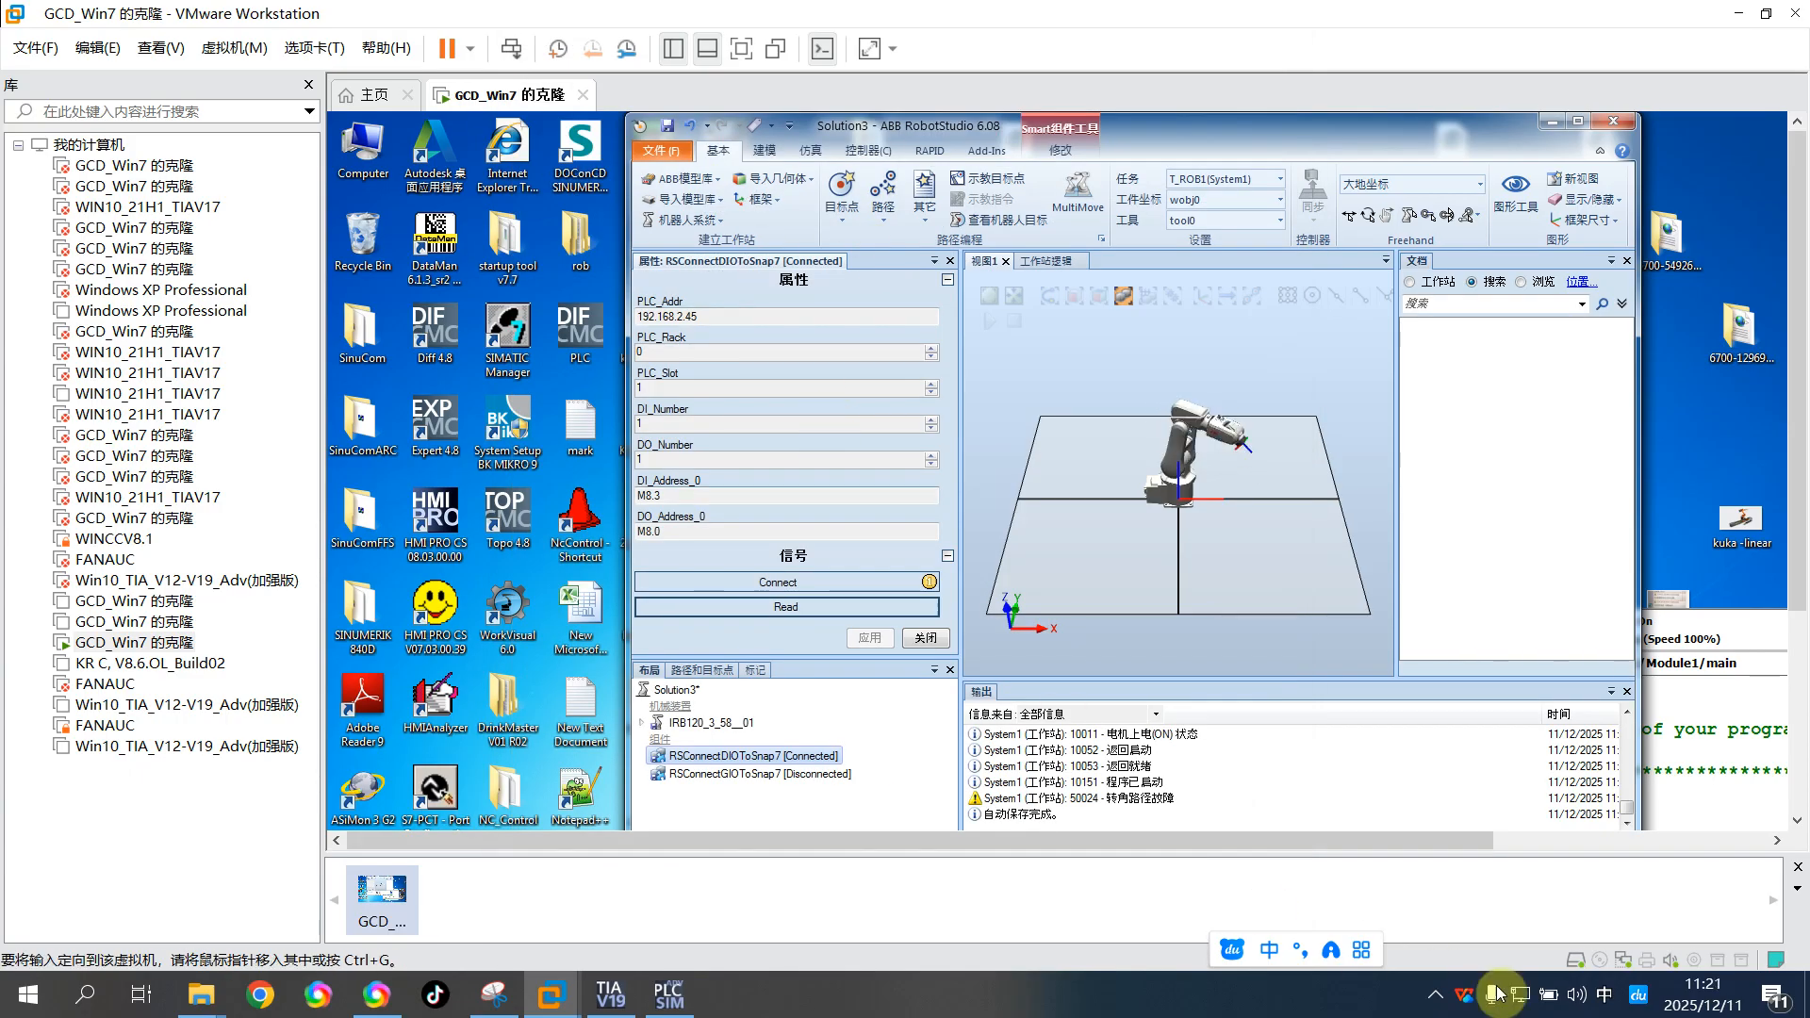
Open the host computer's list of network connections from the Windows Ethernet settings
mouse_move(1522, 1007)
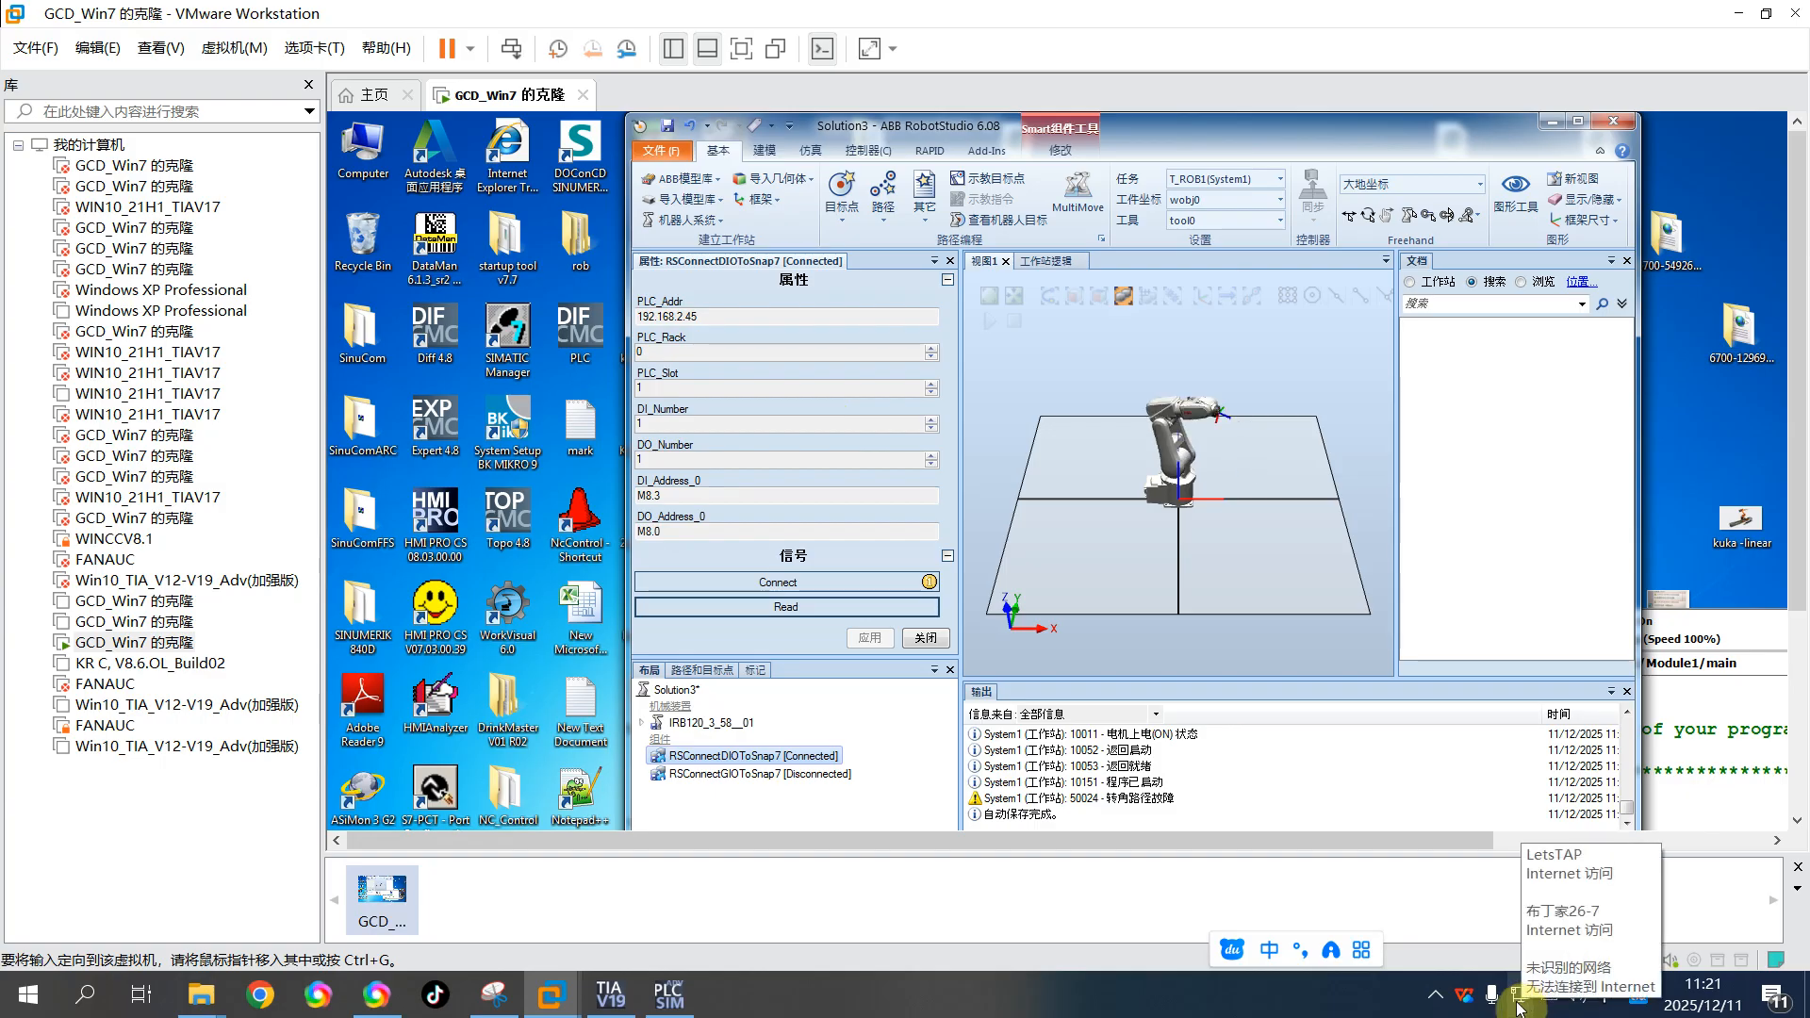
click(1519, 1005)
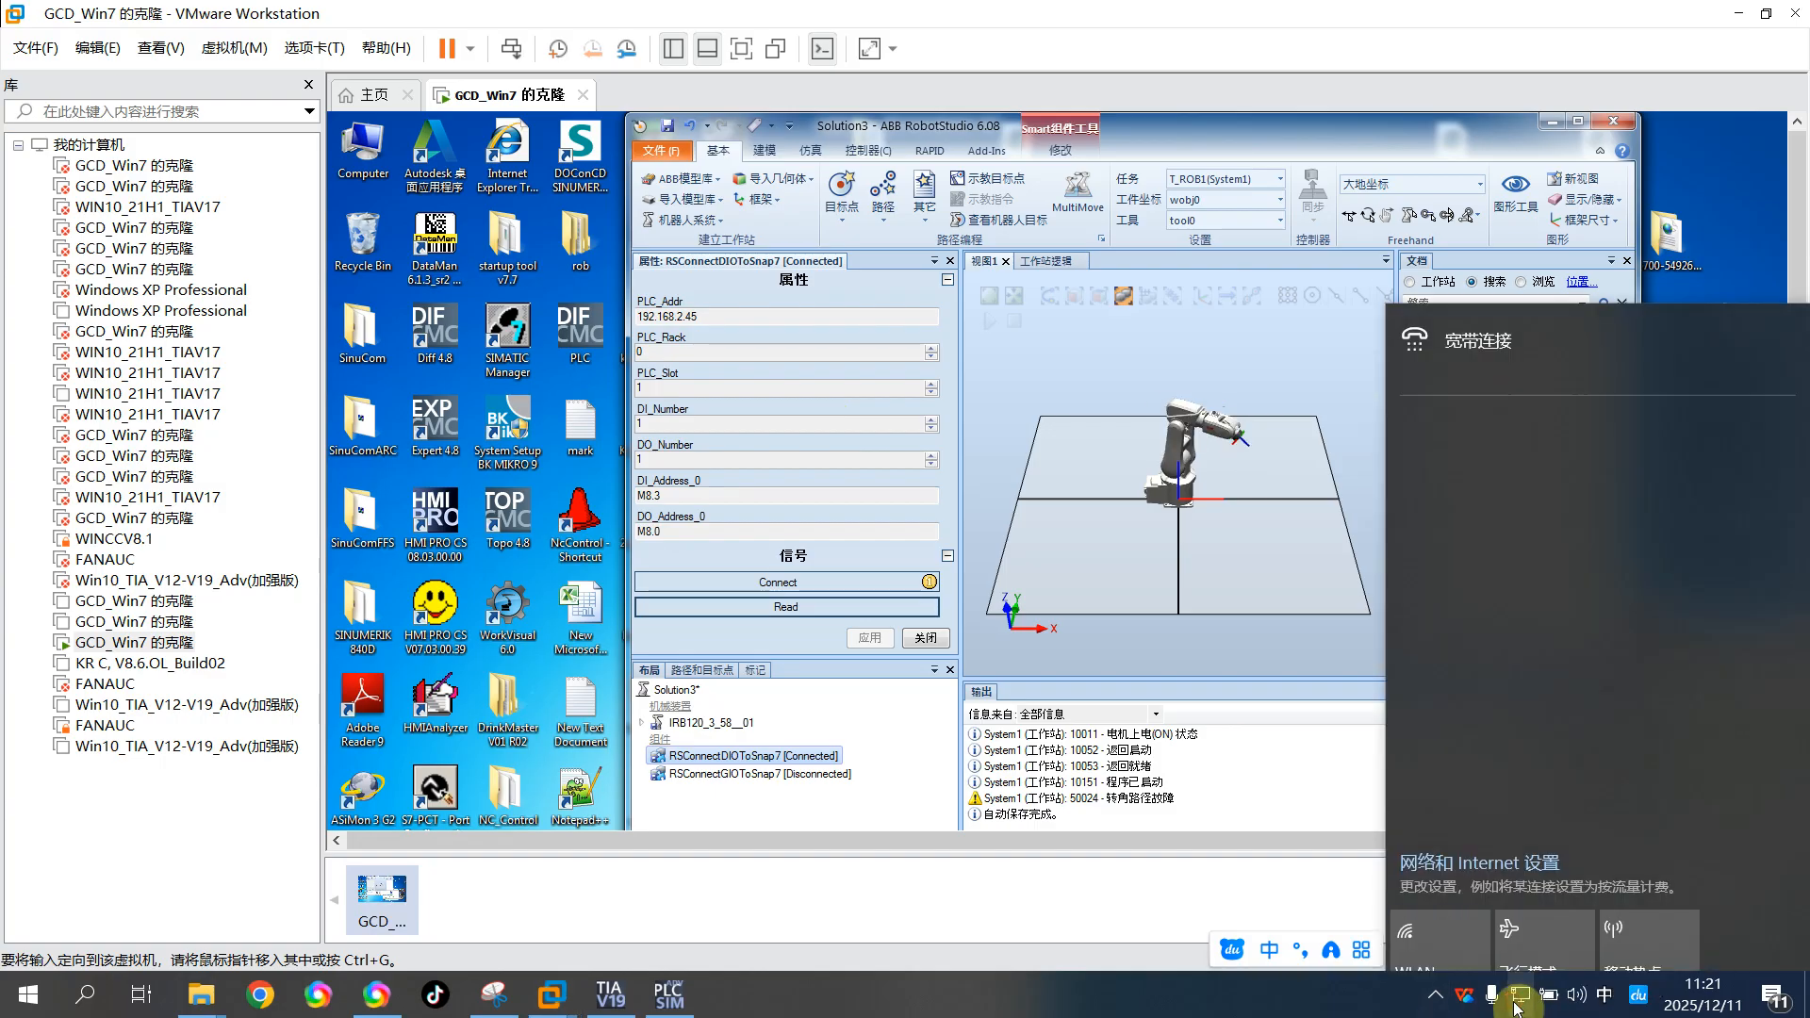
click(1520, 853)
click(76, 376)
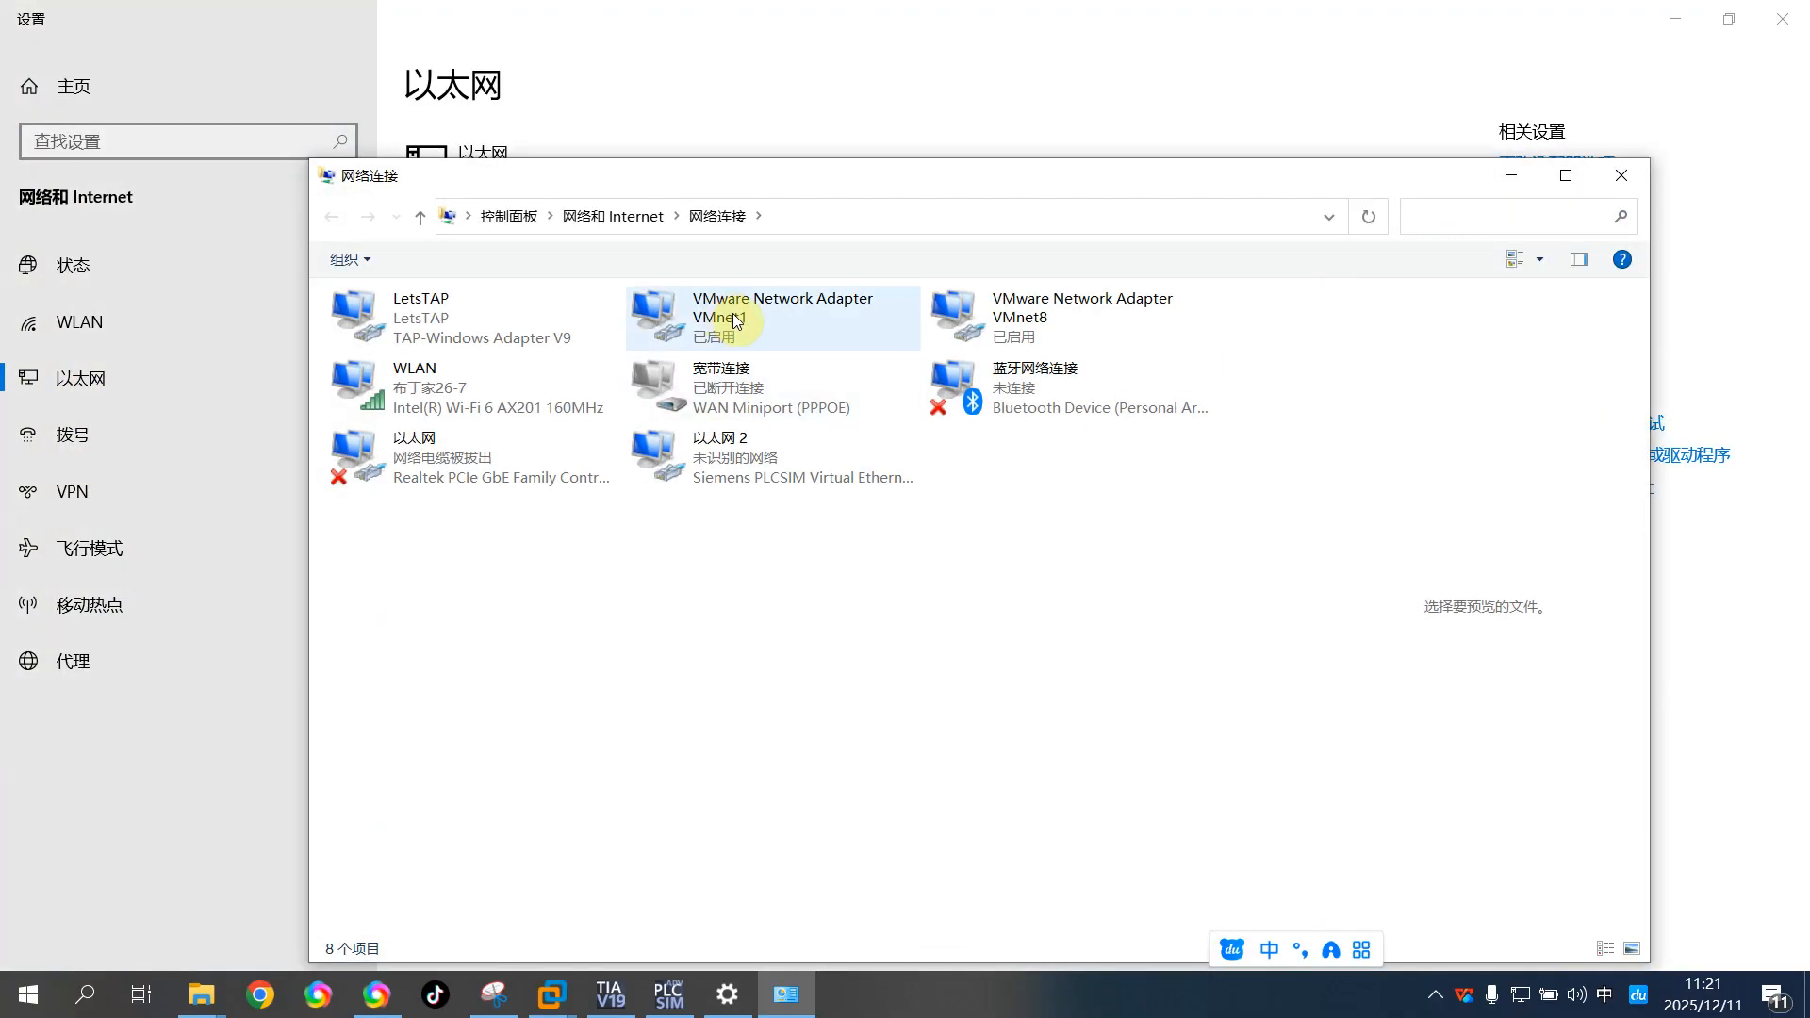
Inspect the IPv4 address settings of VMware Network Adapter VMnet1 and close its properties
click(735, 321)
right_click(741, 324)
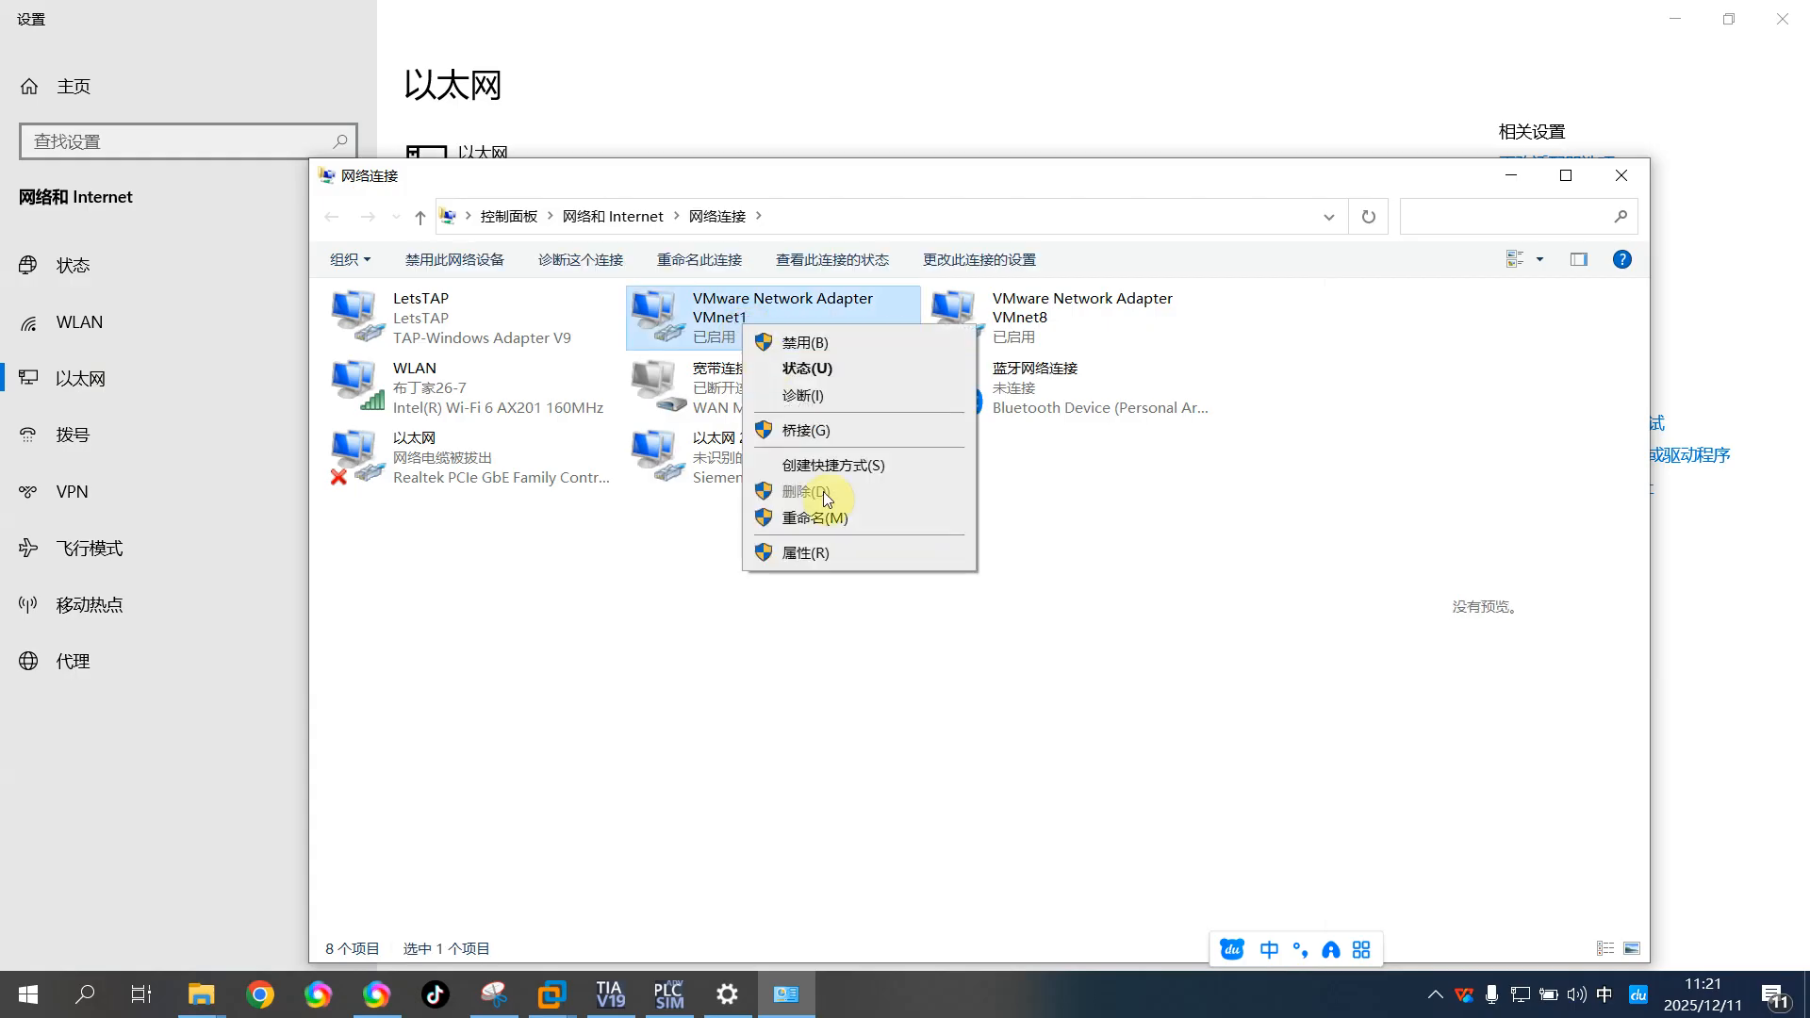
click(833, 554)
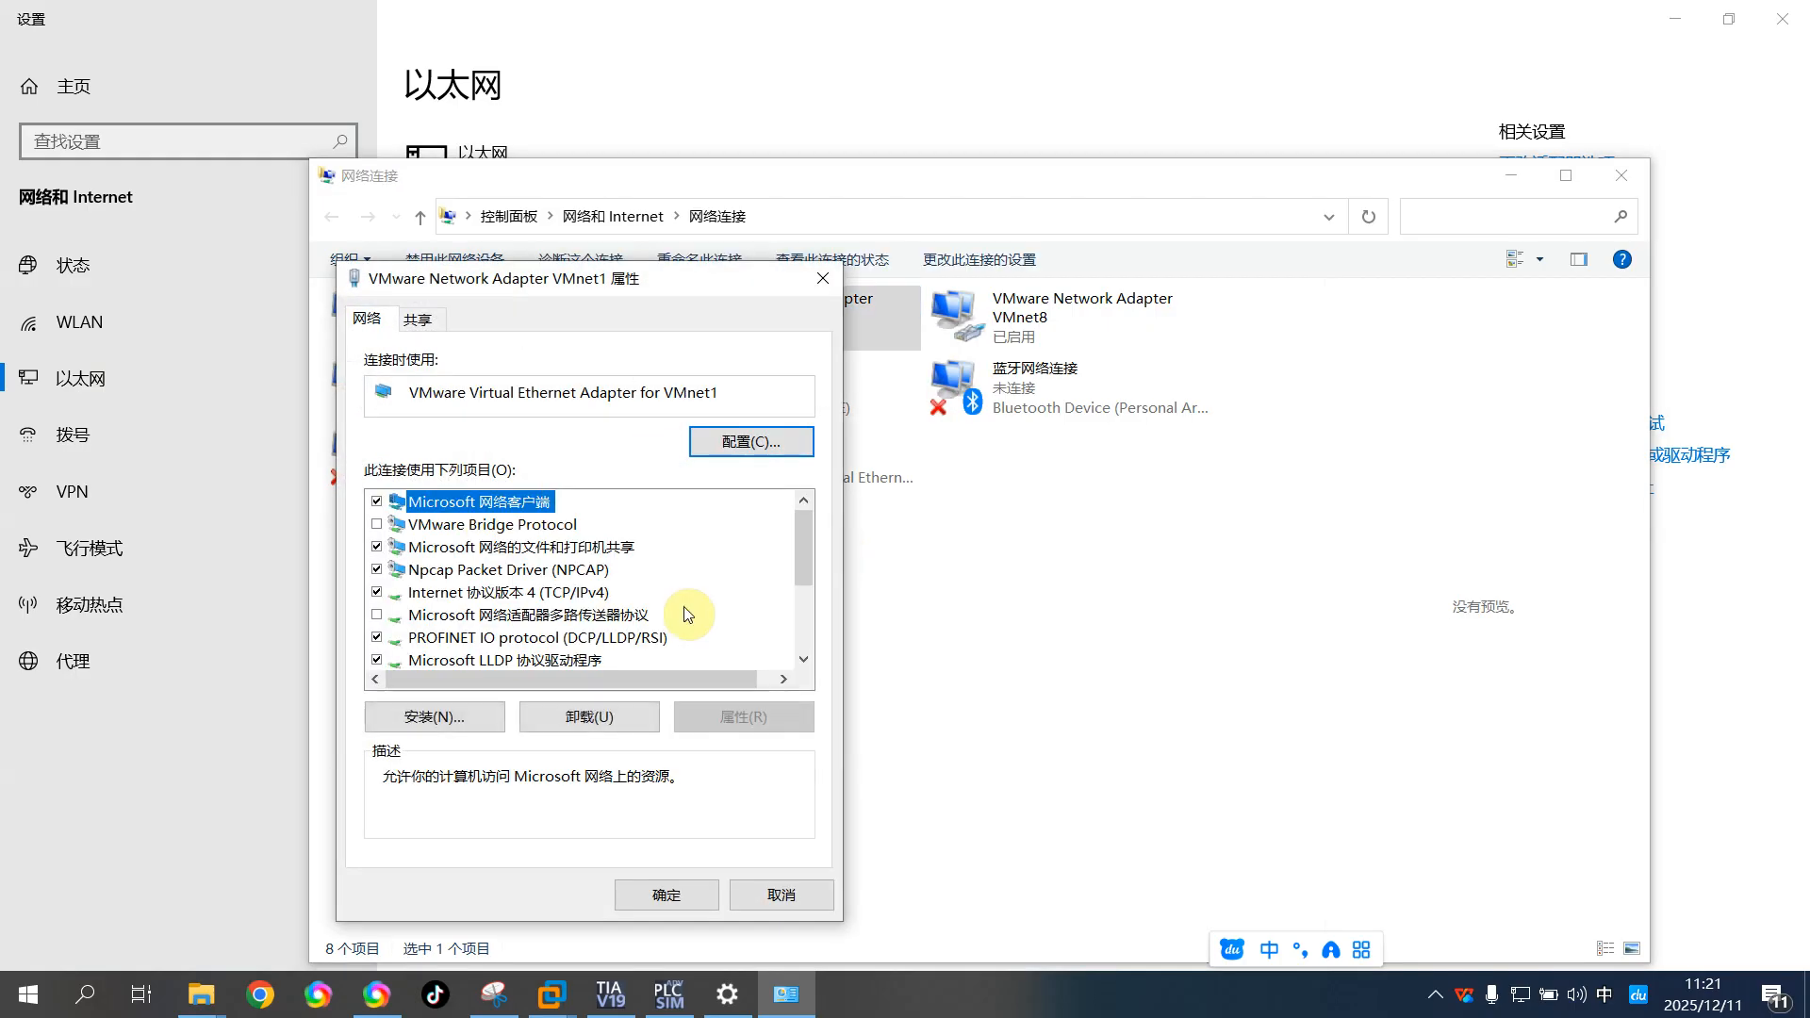
click(591, 594)
click(768, 714)
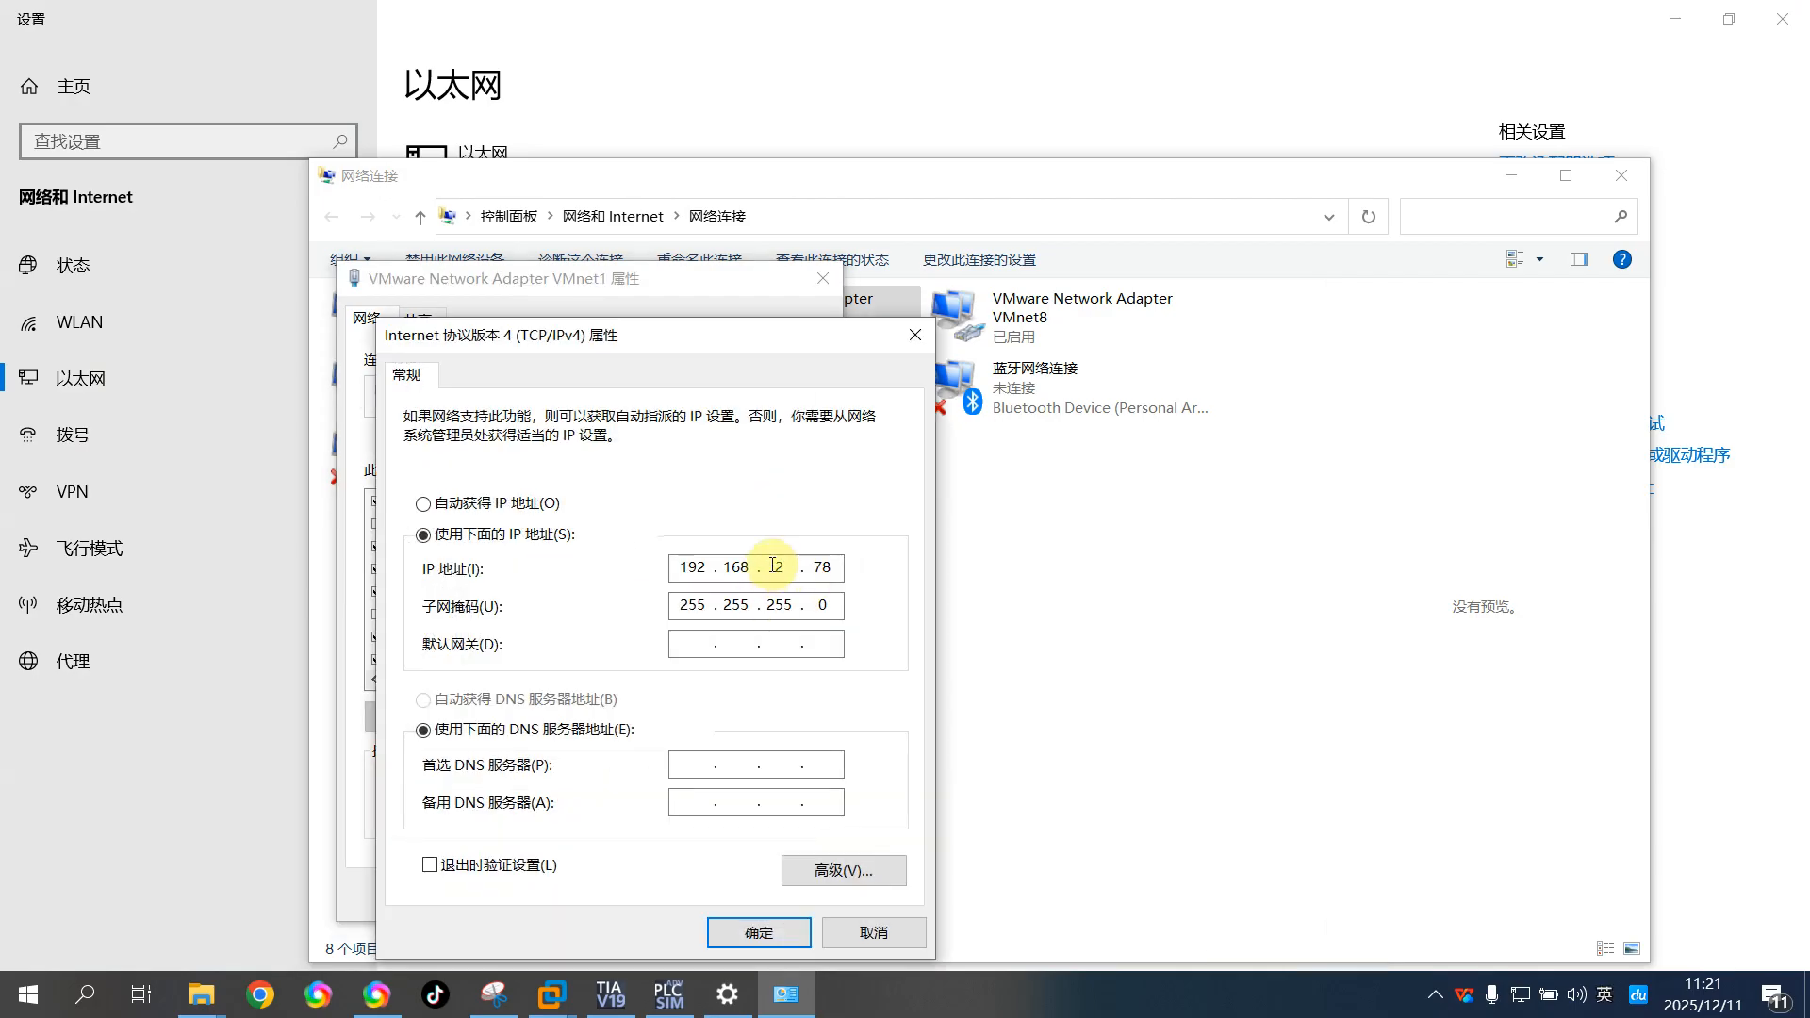
click(789, 567)
click(647, 569)
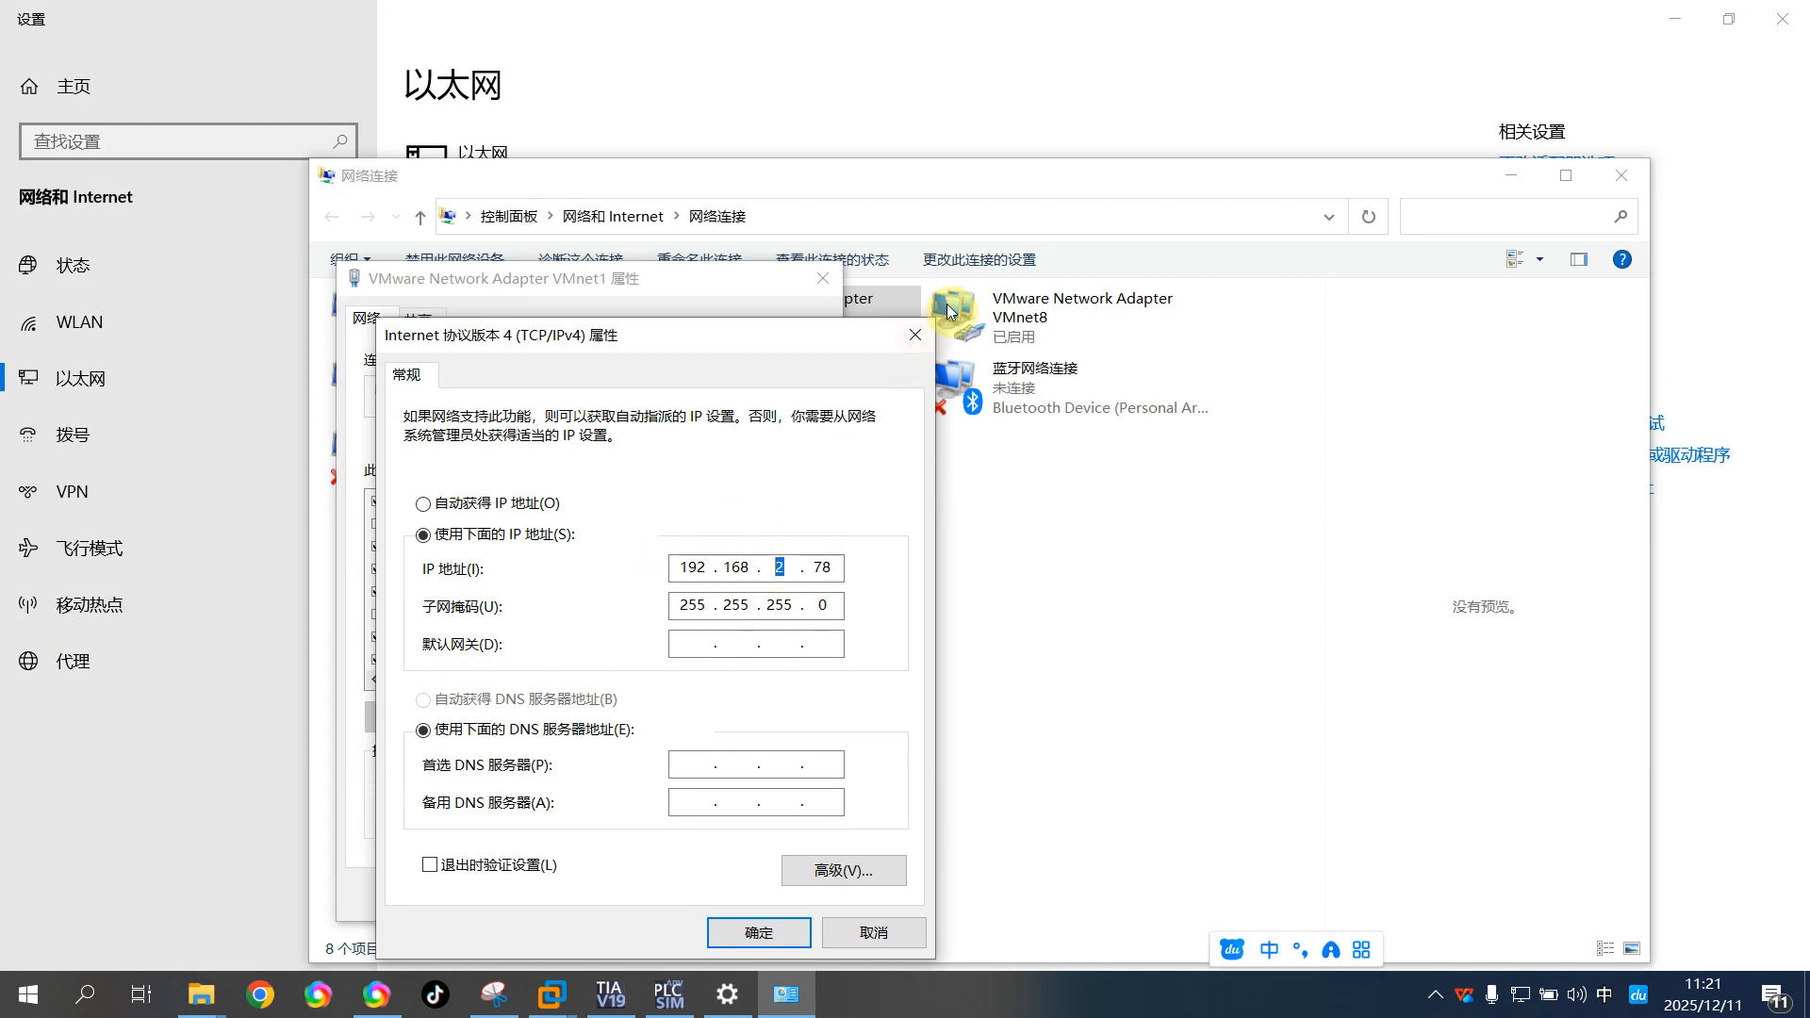
click(916, 337)
click(823, 278)
Inspect the IPv4 address settings of the Siemens PLCSIM Virtual Ethernet Adapter and close the Windows network windows
click(738, 476)
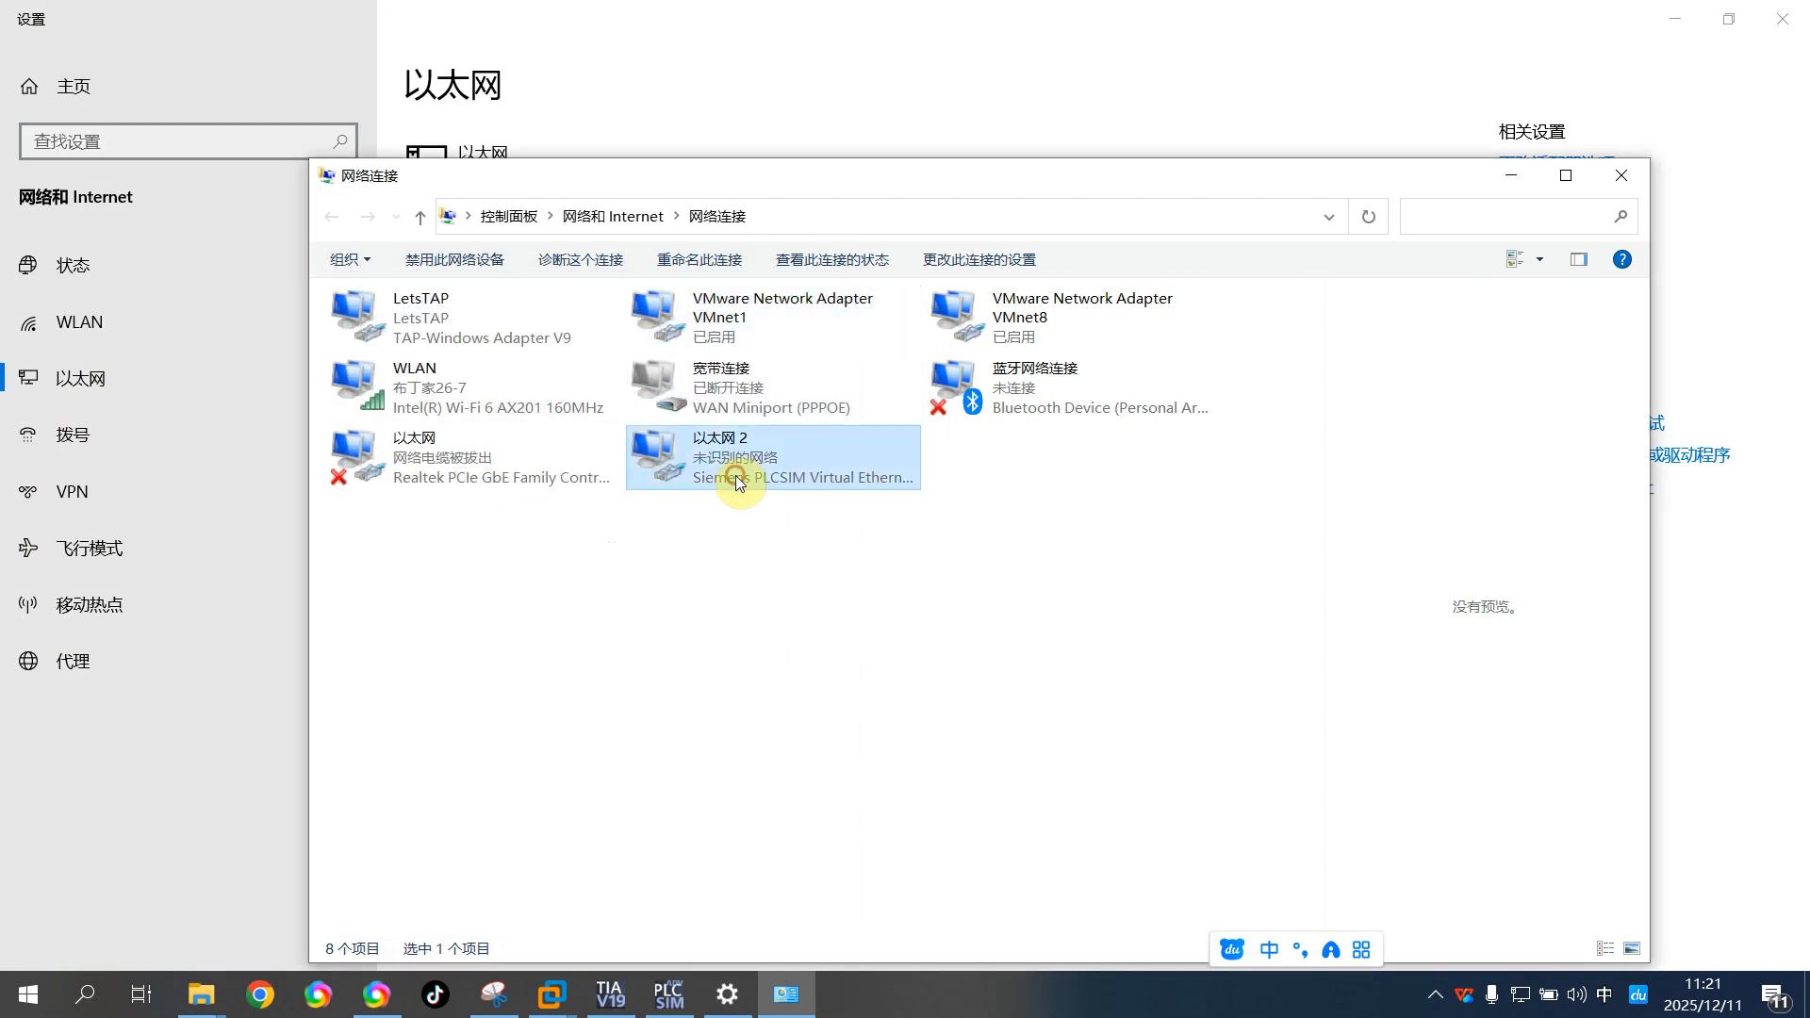
right_click(738, 484)
click(799, 704)
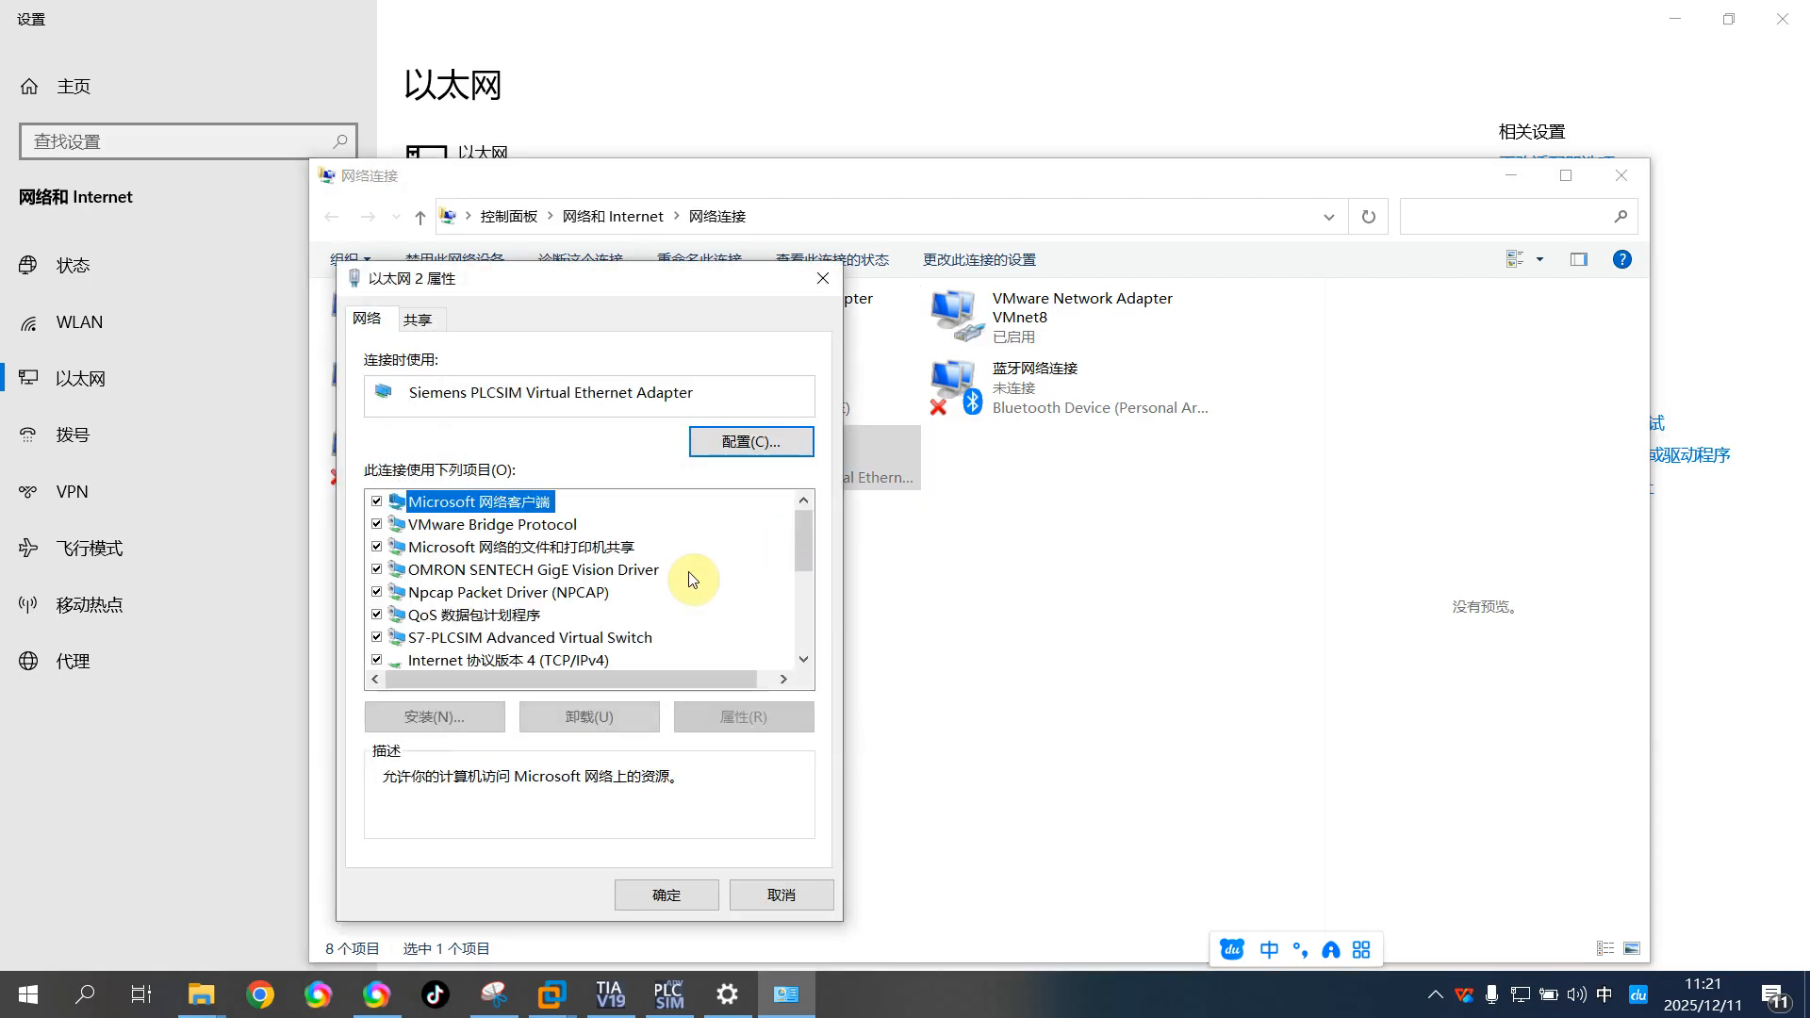
click(591, 663)
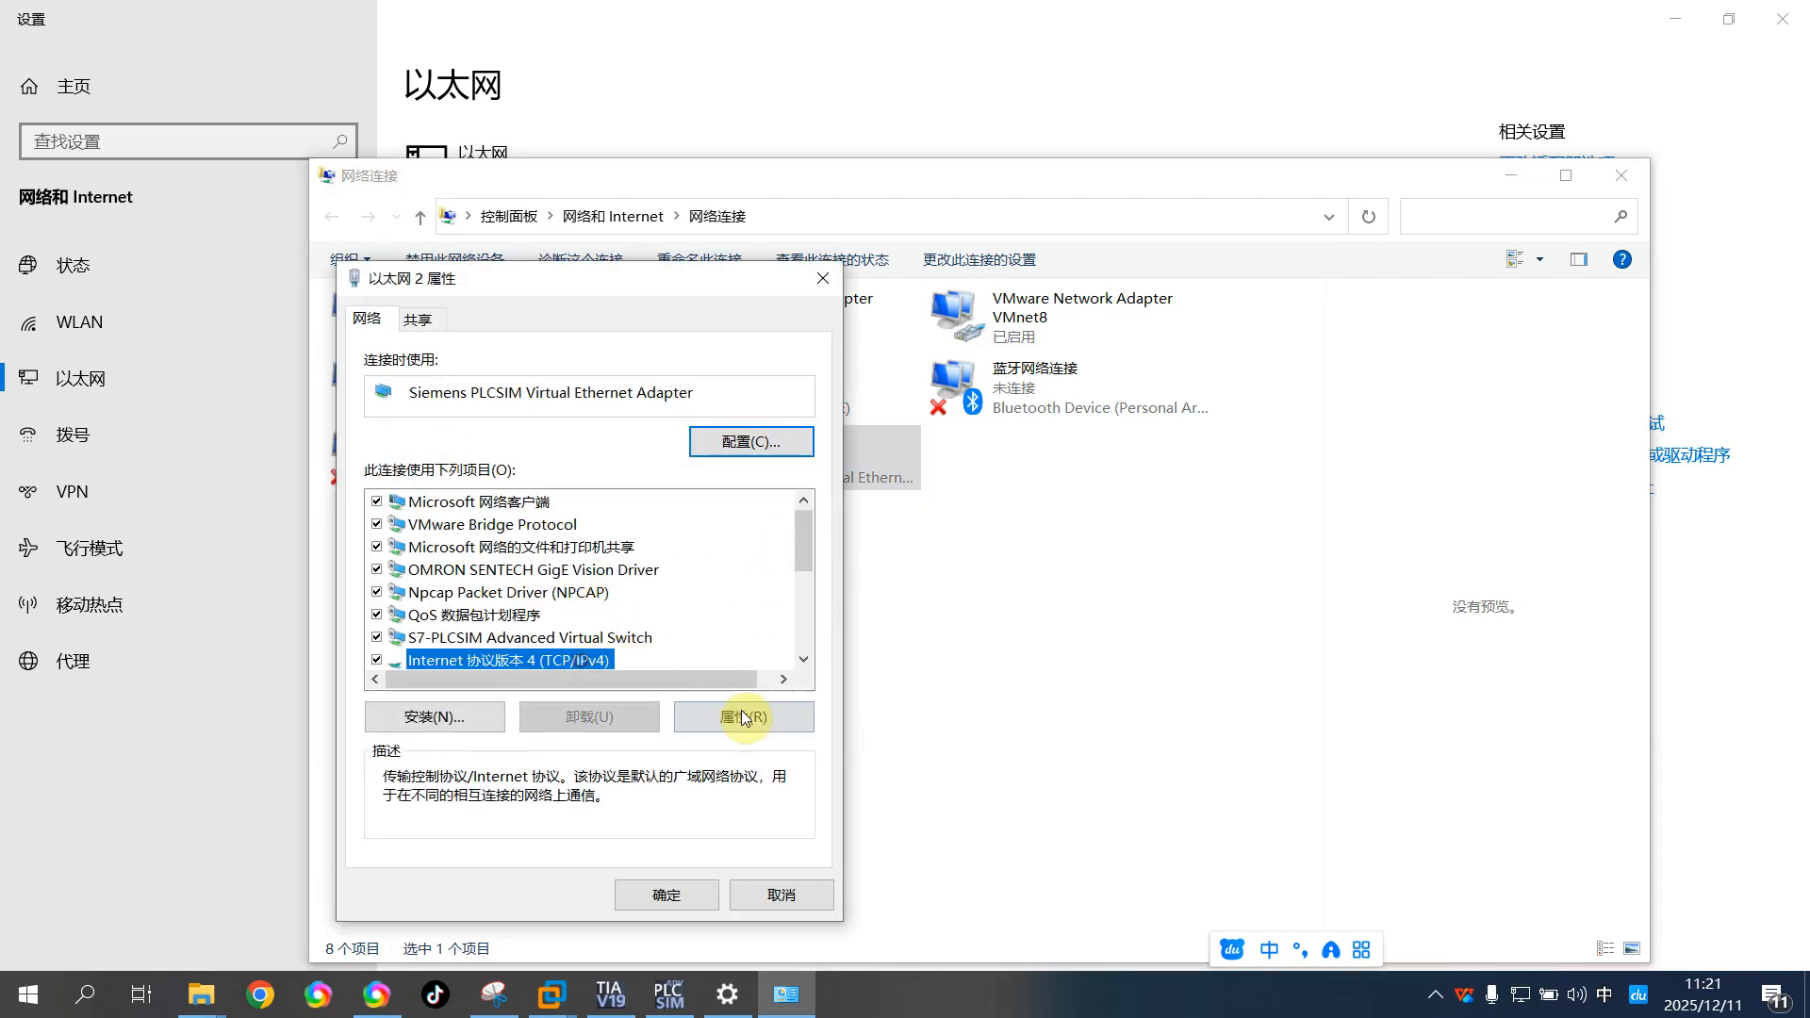
click(742, 717)
double_click(787, 567)
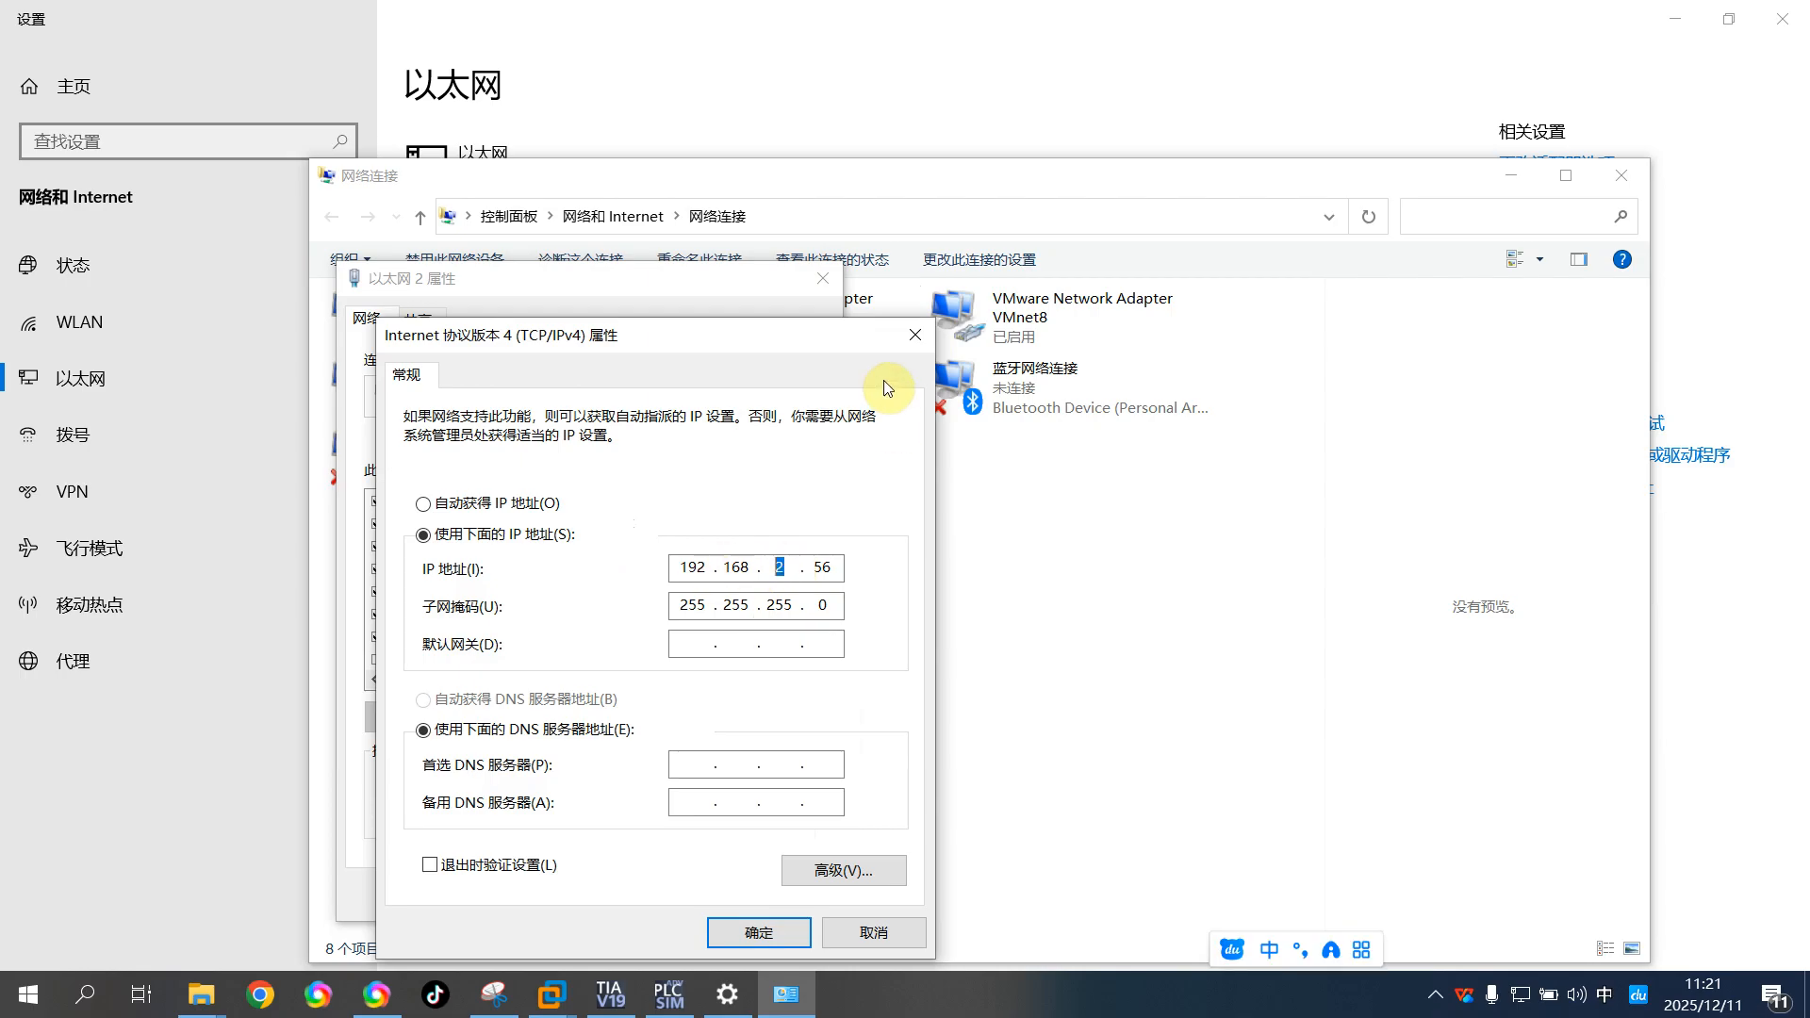
click(912, 341)
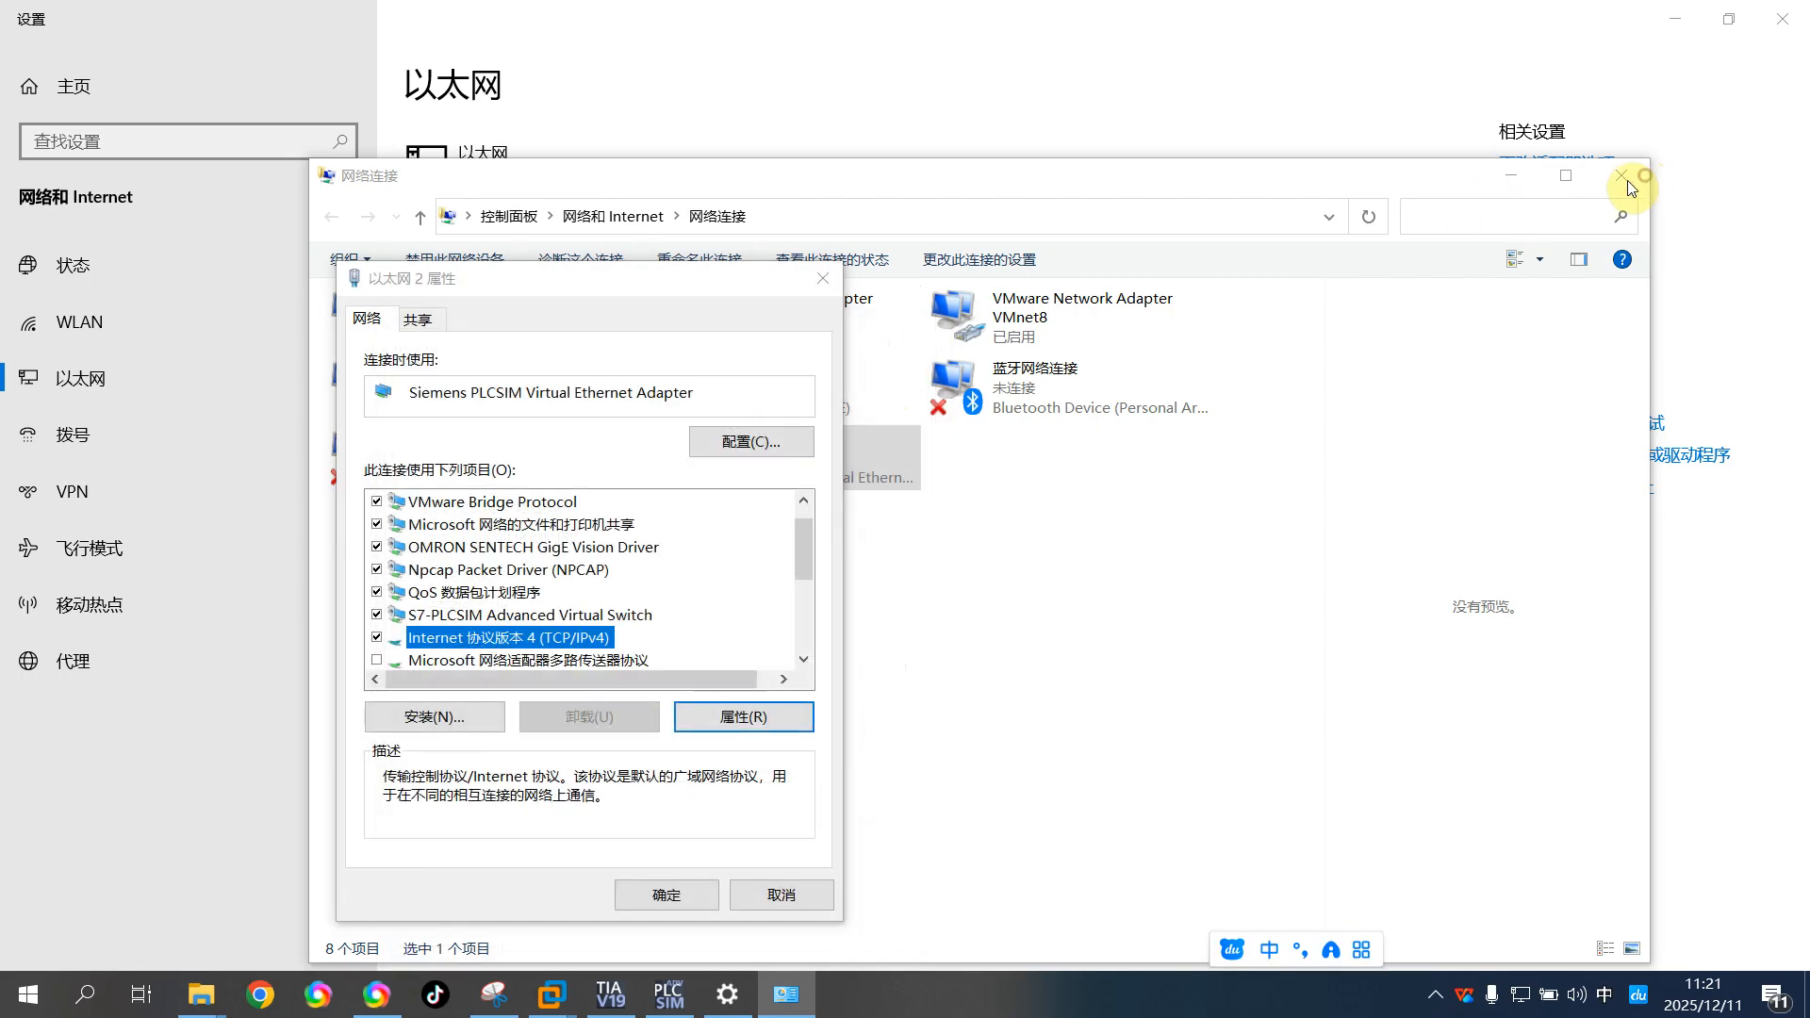
click(747, 894)
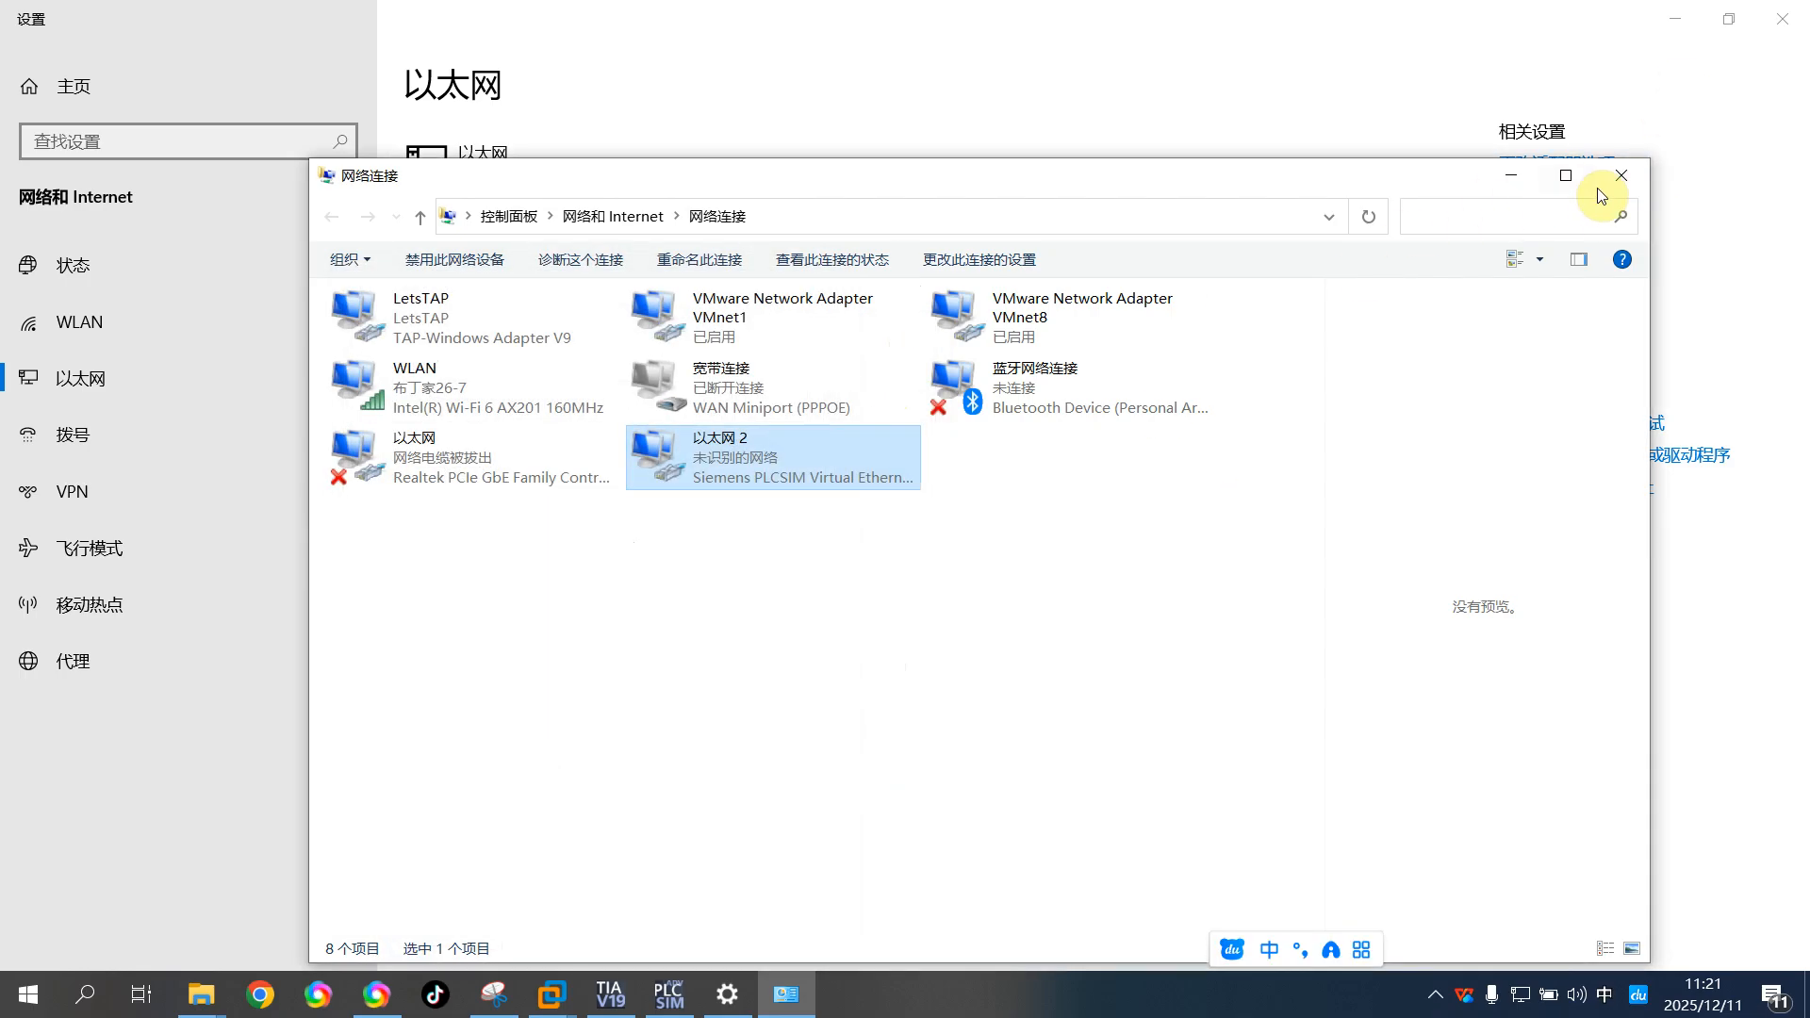
click(1617, 176)
click(1784, 21)
Switch to TIA Portal, open Project2's Devices & networks view in a maximized window and show the properties area
click(608, 995)
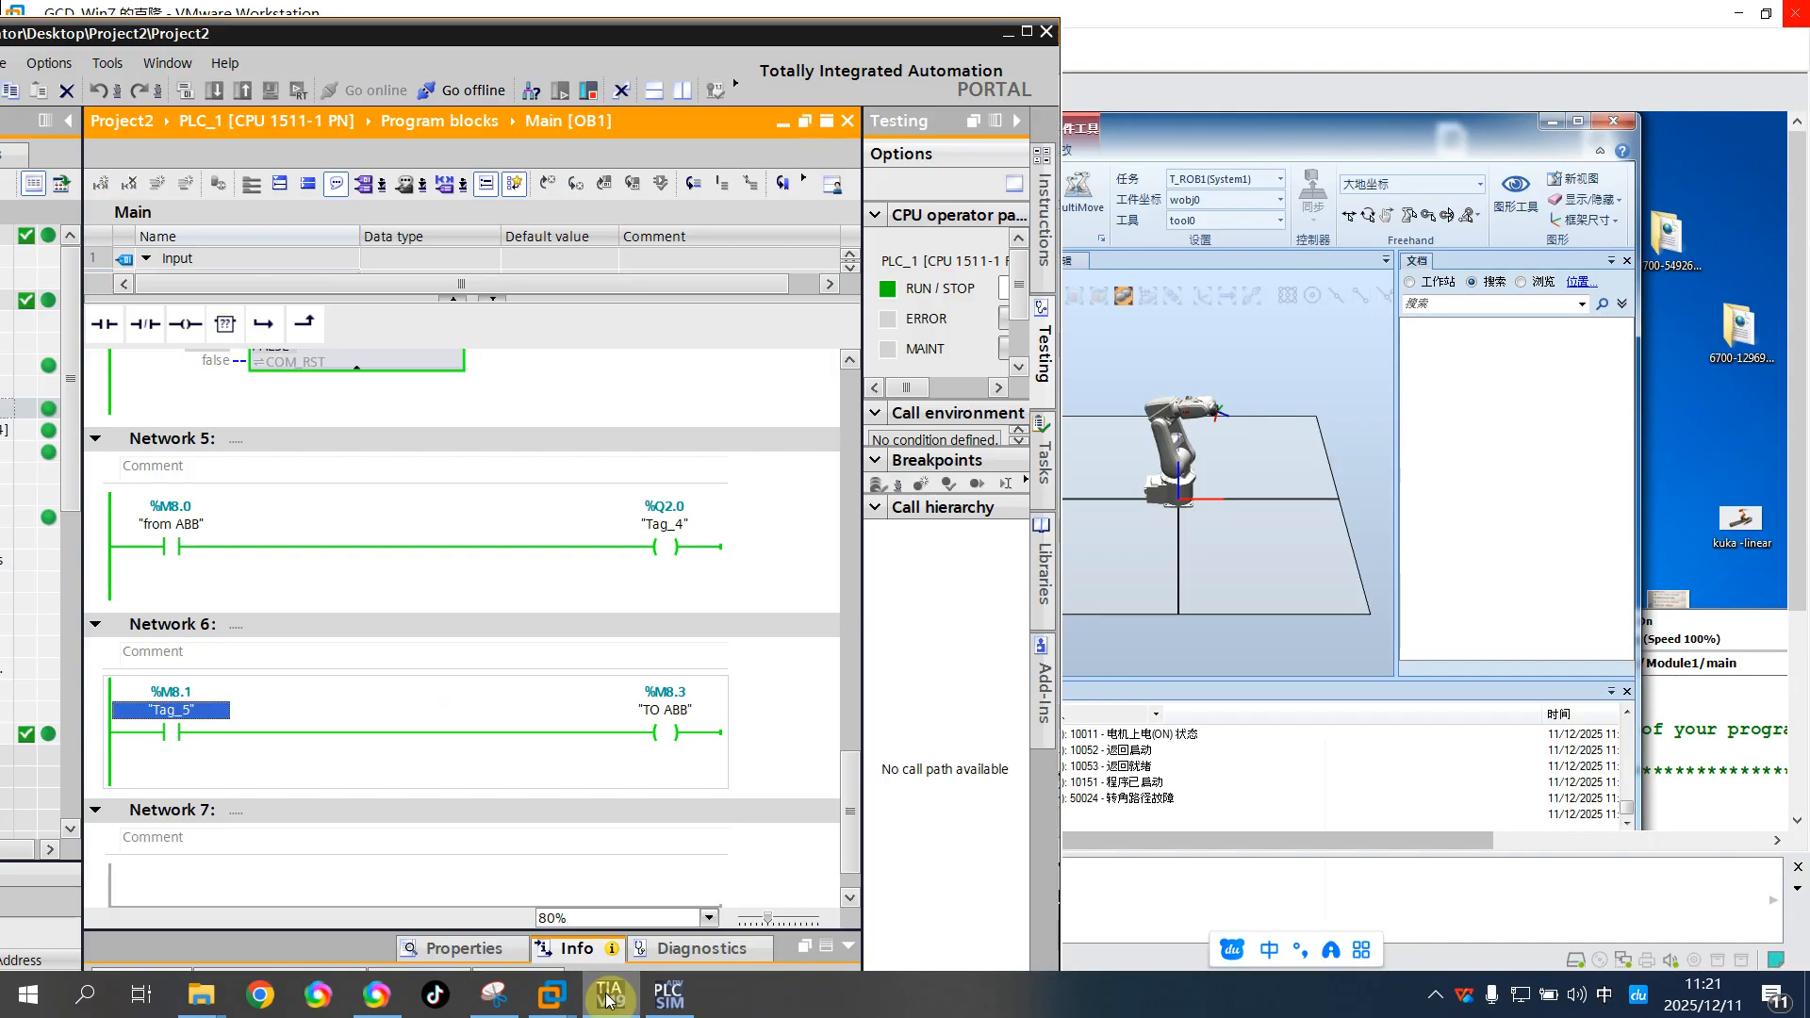
drag(690, 43, 970, 51)
double_click(194, 296)
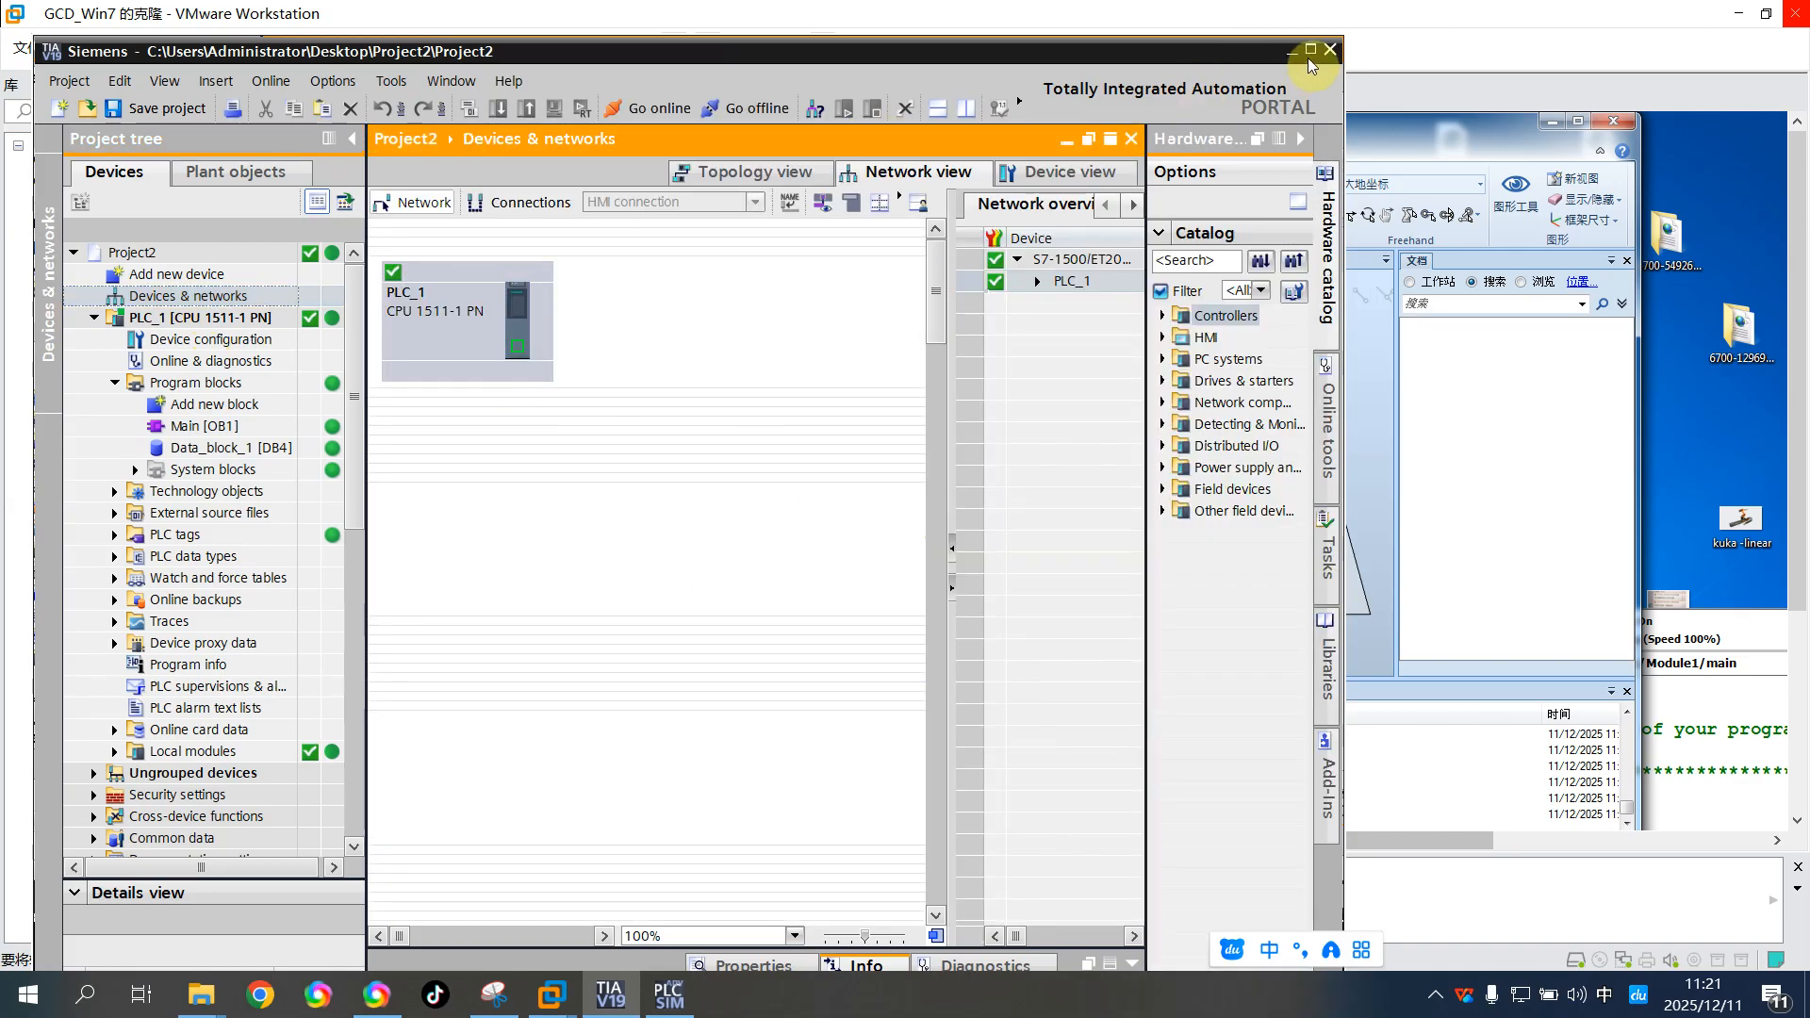
click(742, 966)
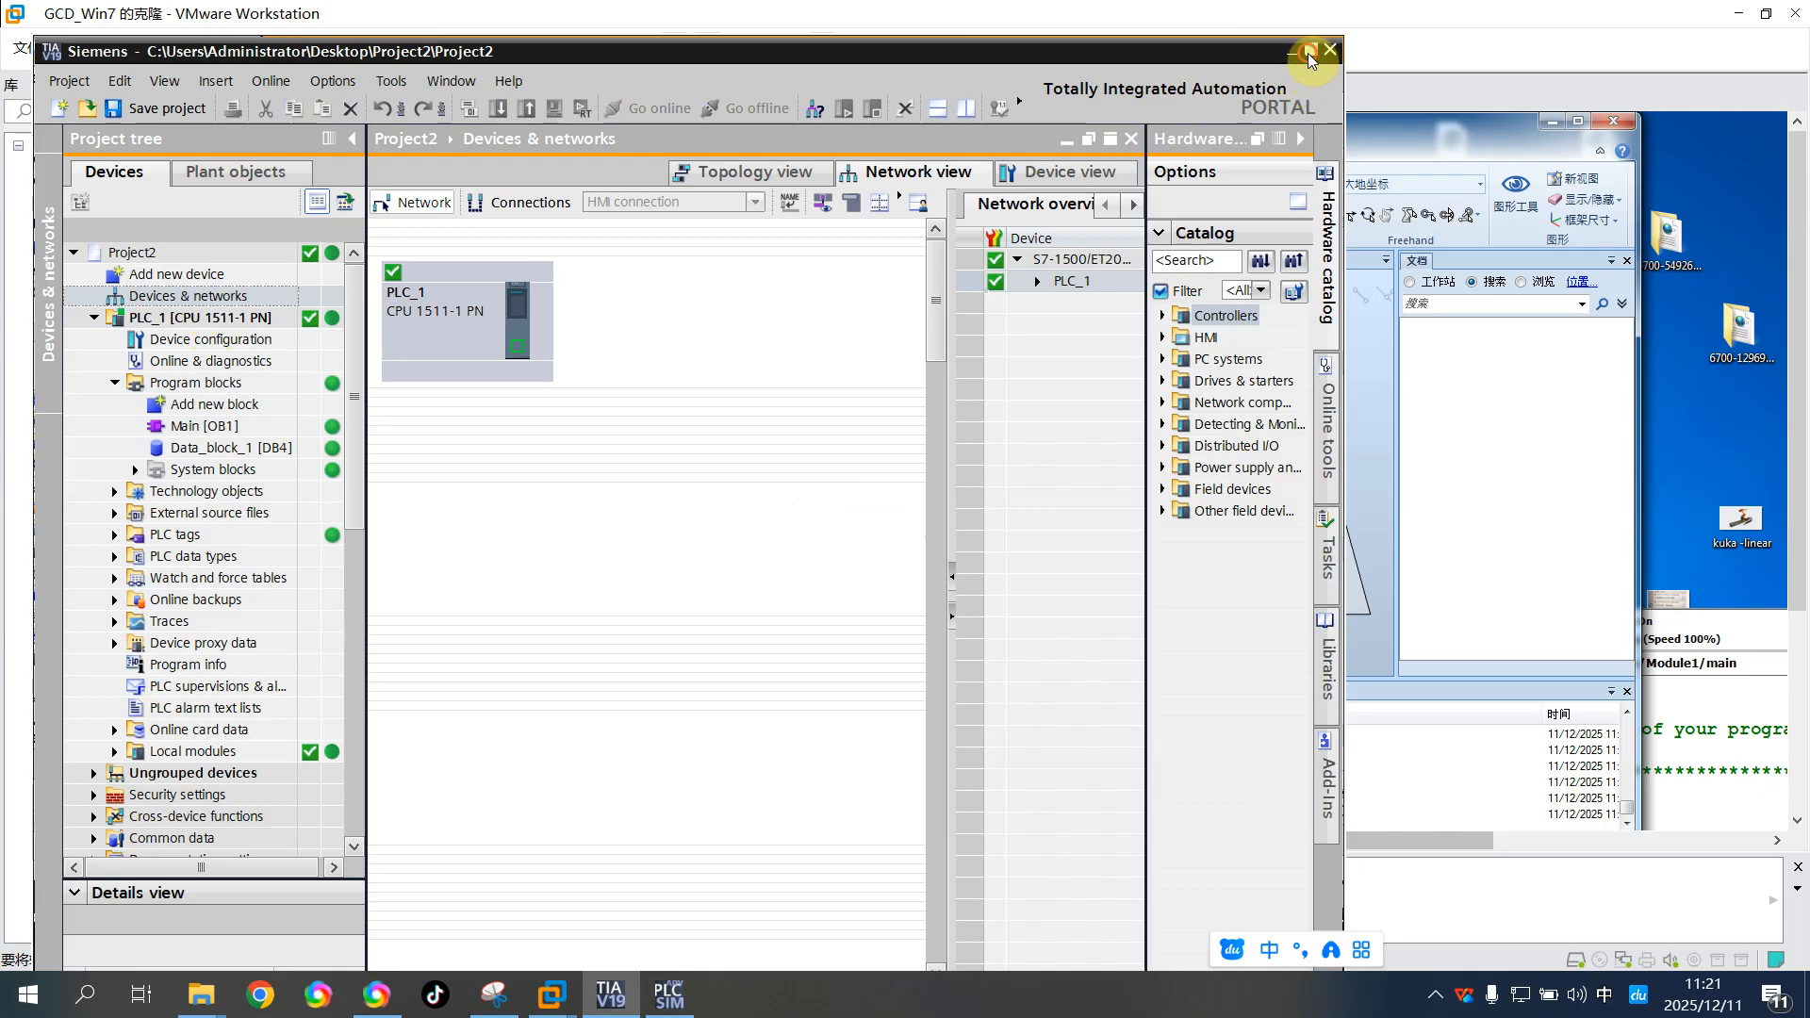
click(1308, 53)
click(1197, 926)
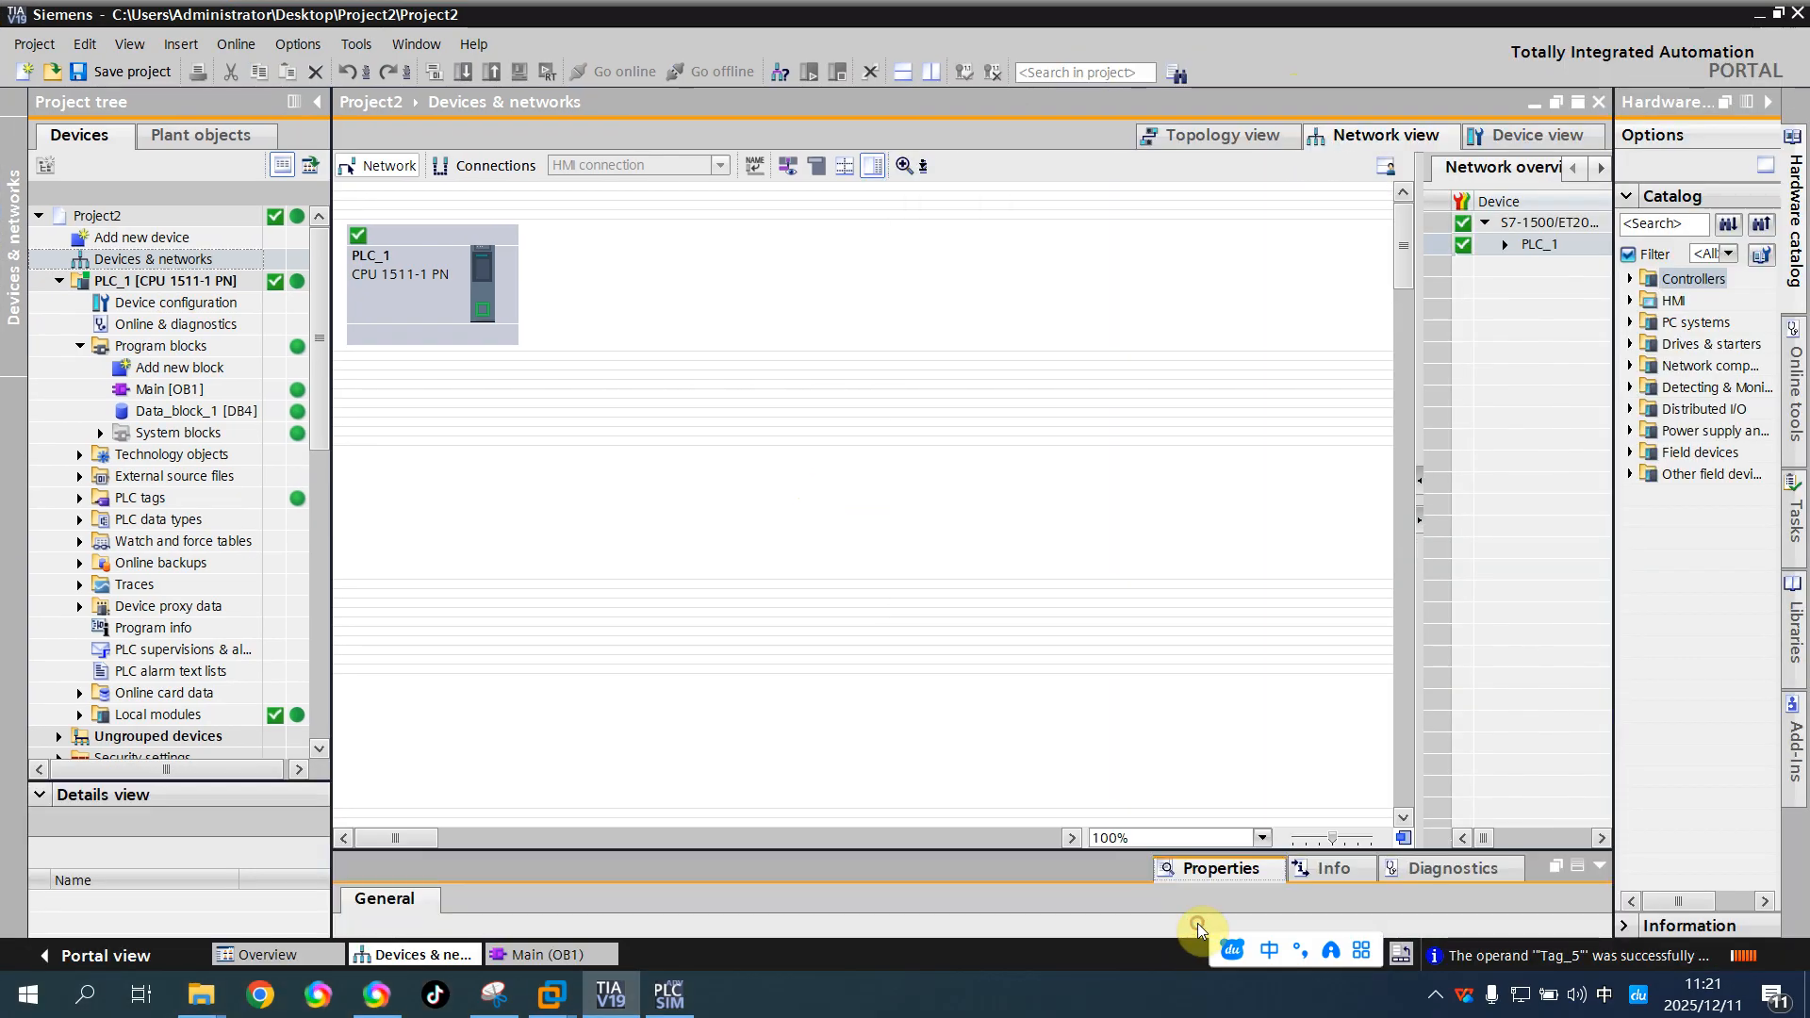
Open PLC_1's device view and examine the Ethernet addresses of its PROFINET interface in an enlarged properties area
drag(1030, 849, 1059, 468)
click(1234, 492)
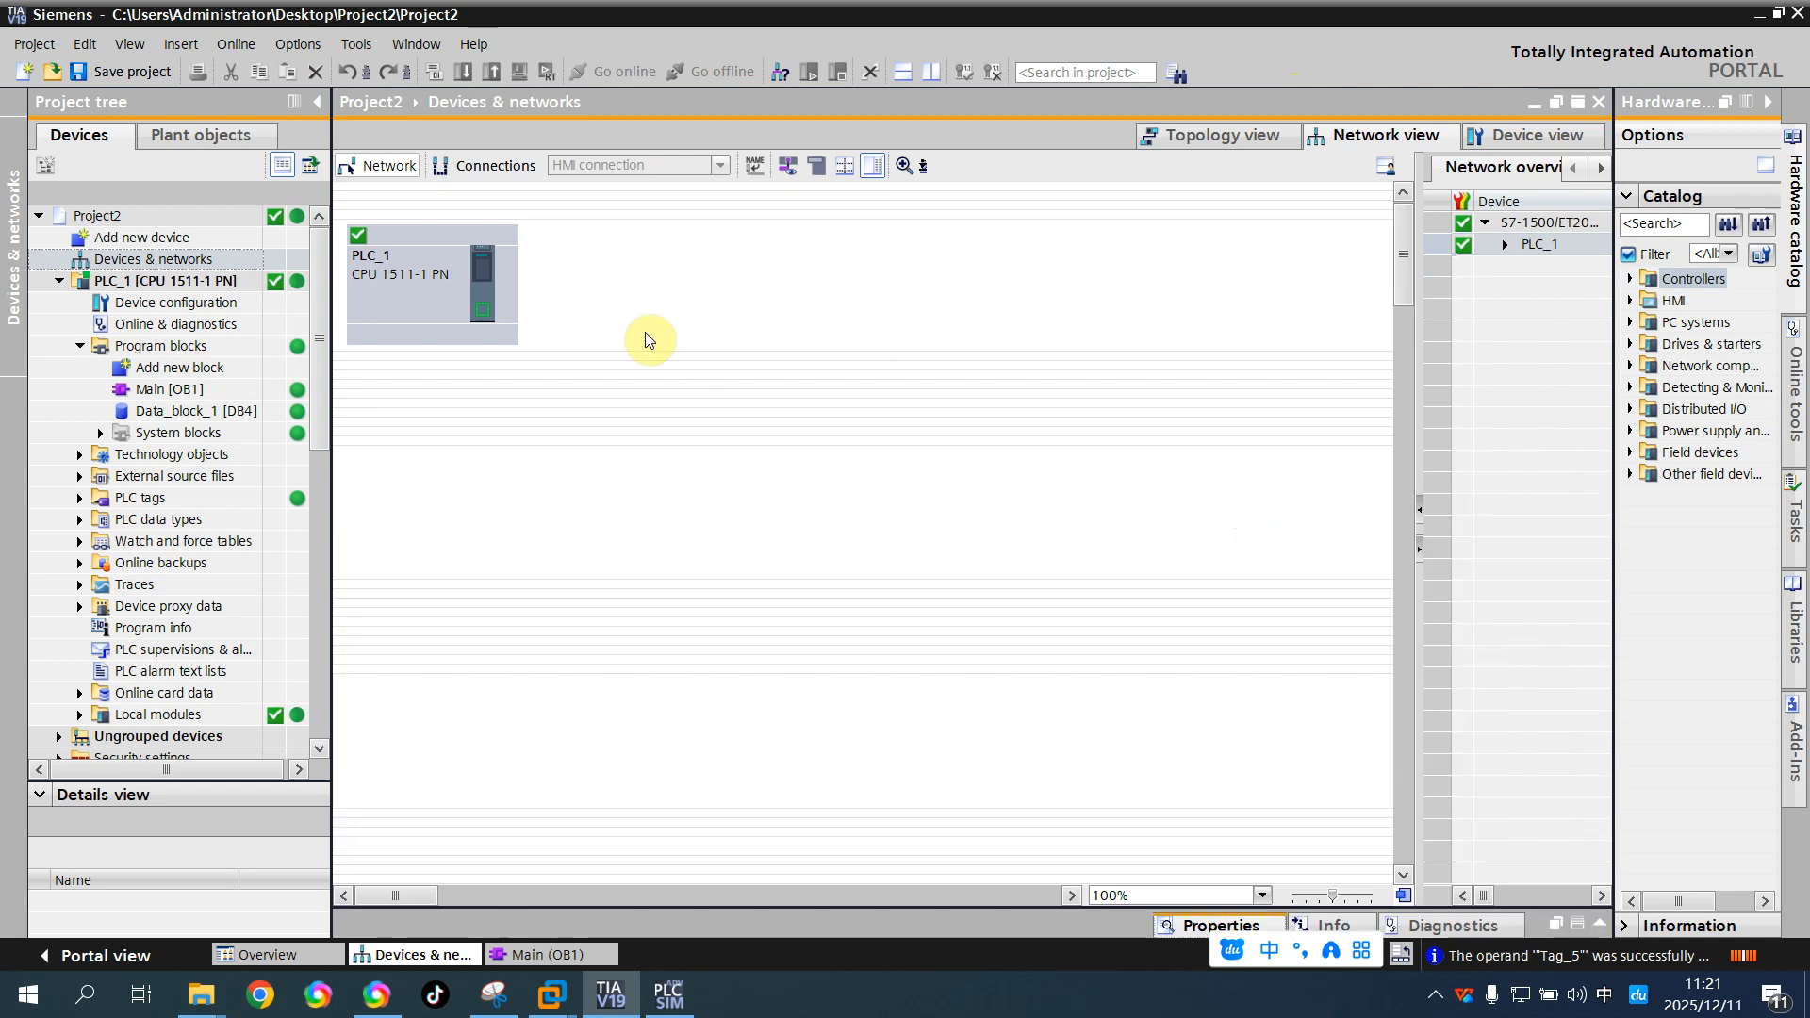
click(483, 311)
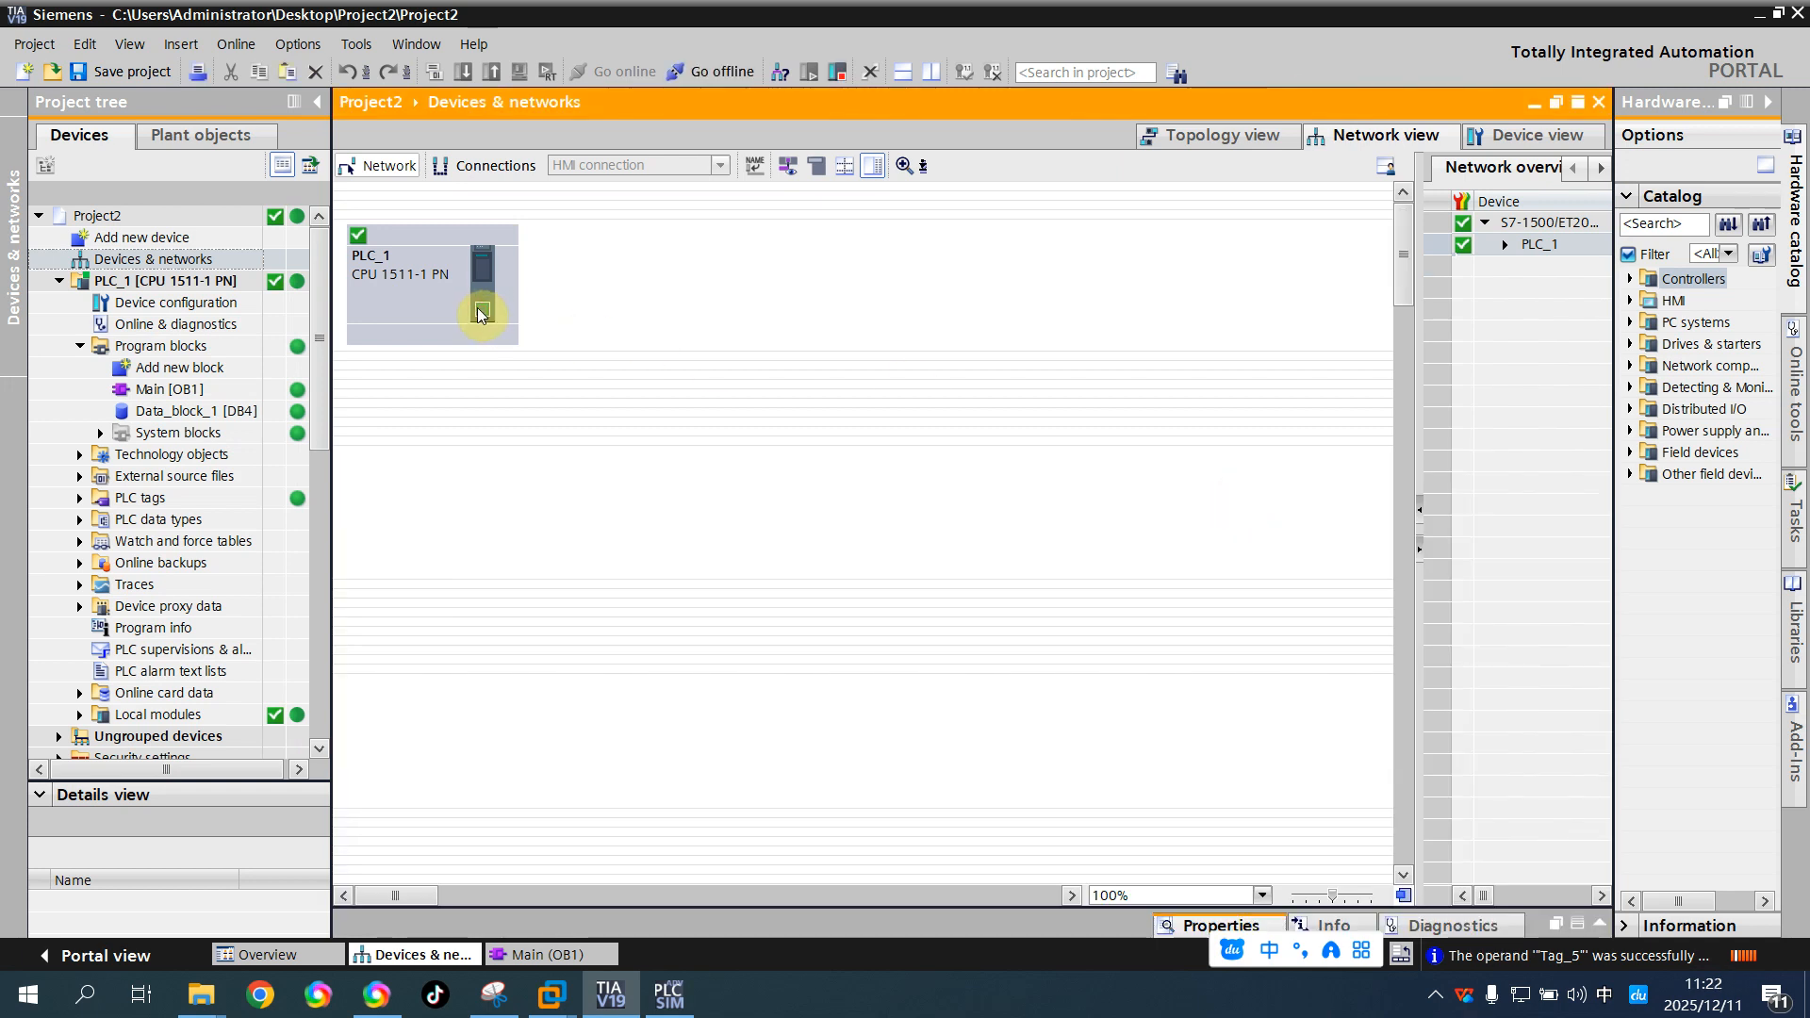
click(1186, 927)
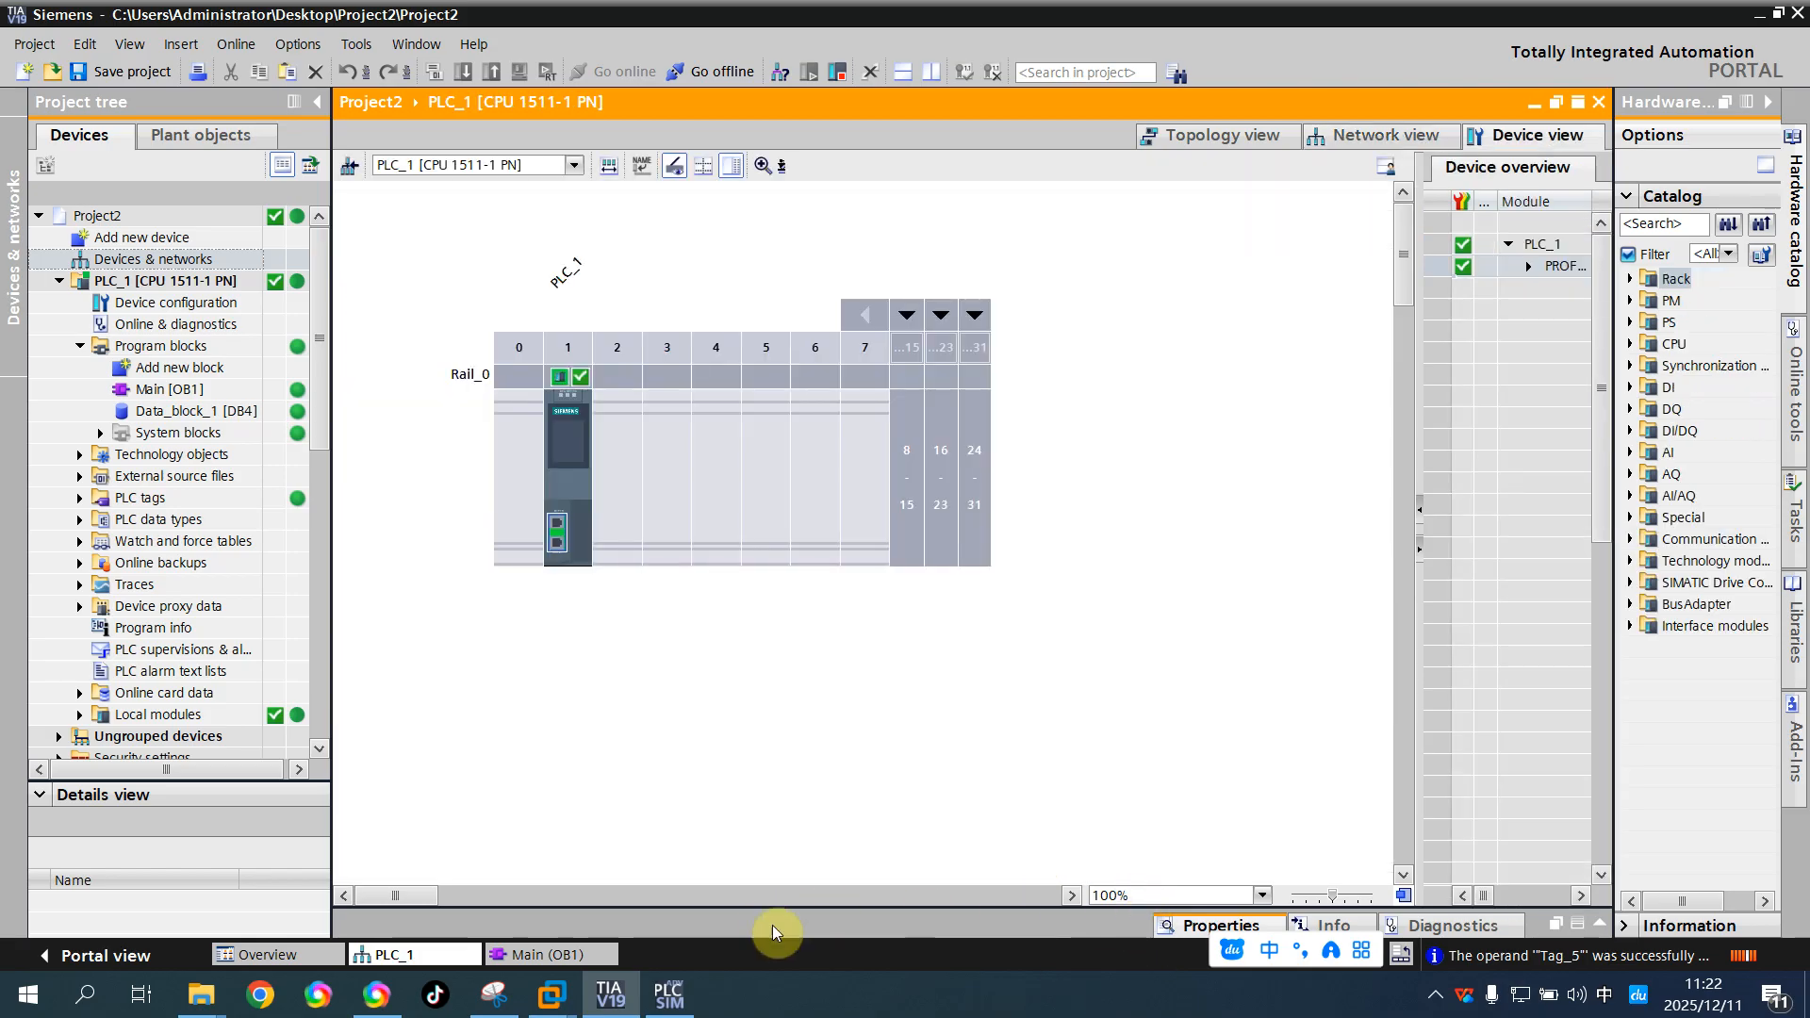
drag(794, 908, 821, 562)
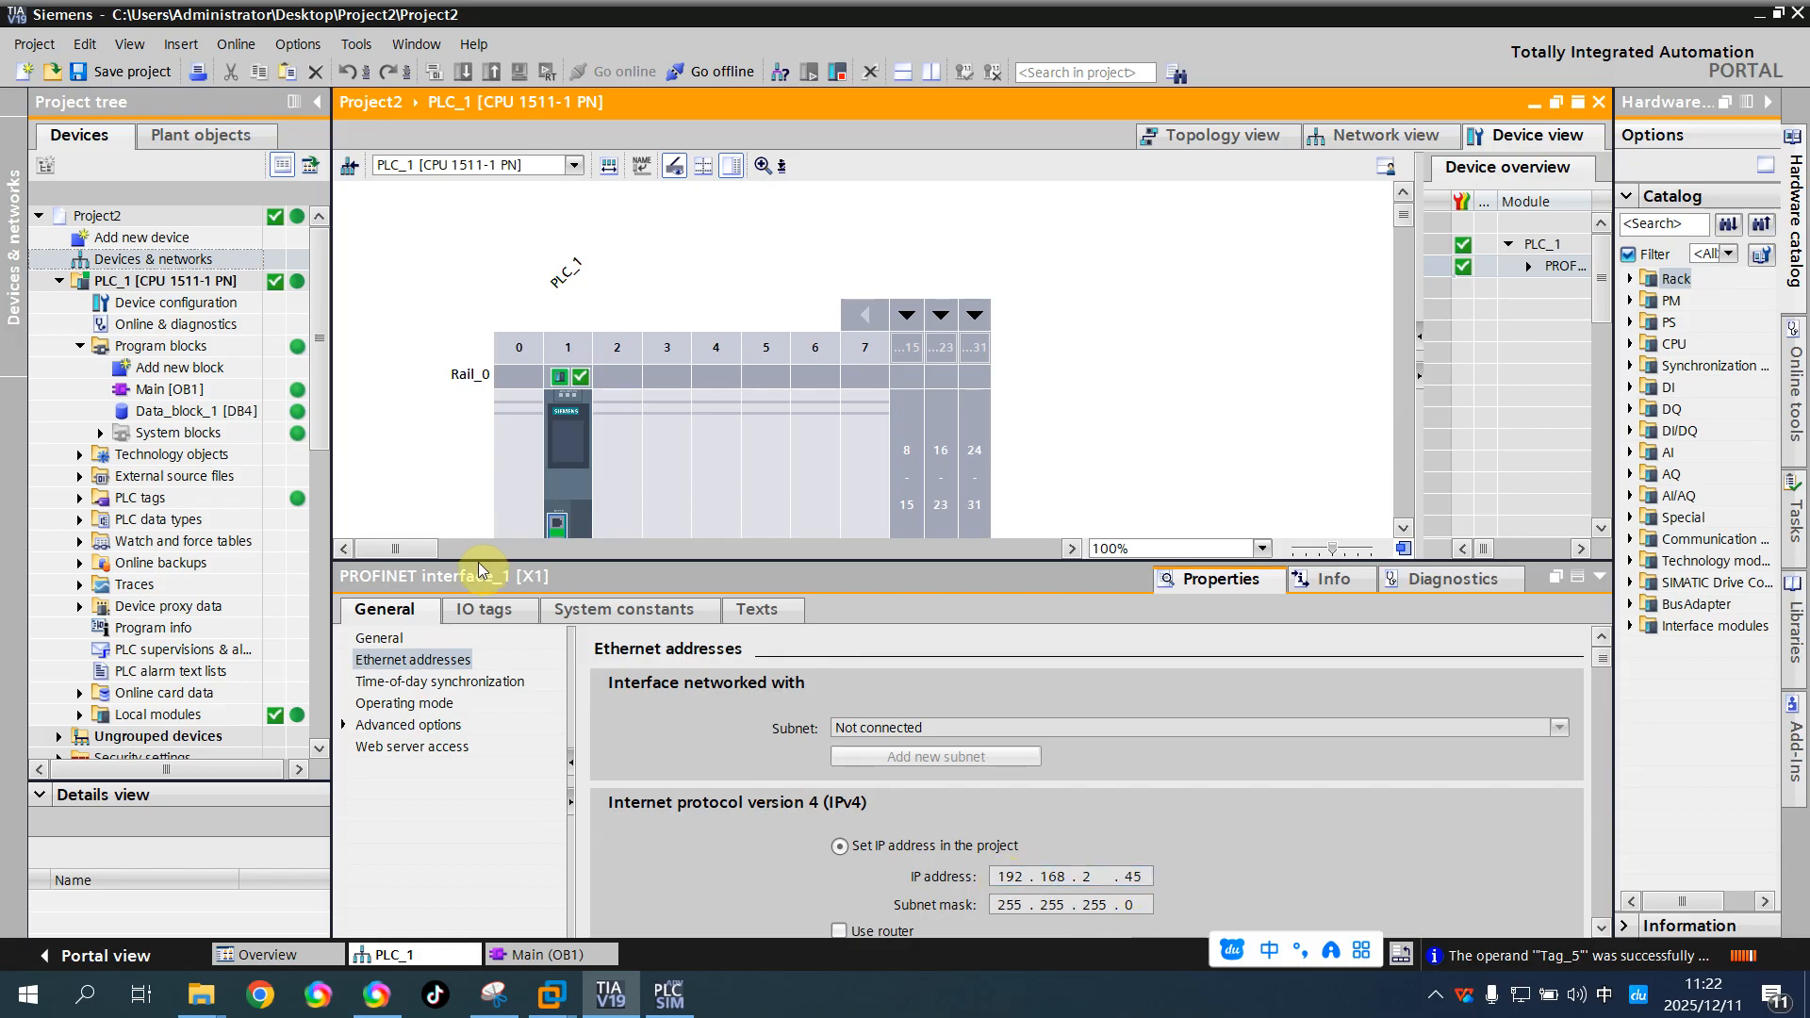
click(341, 725)
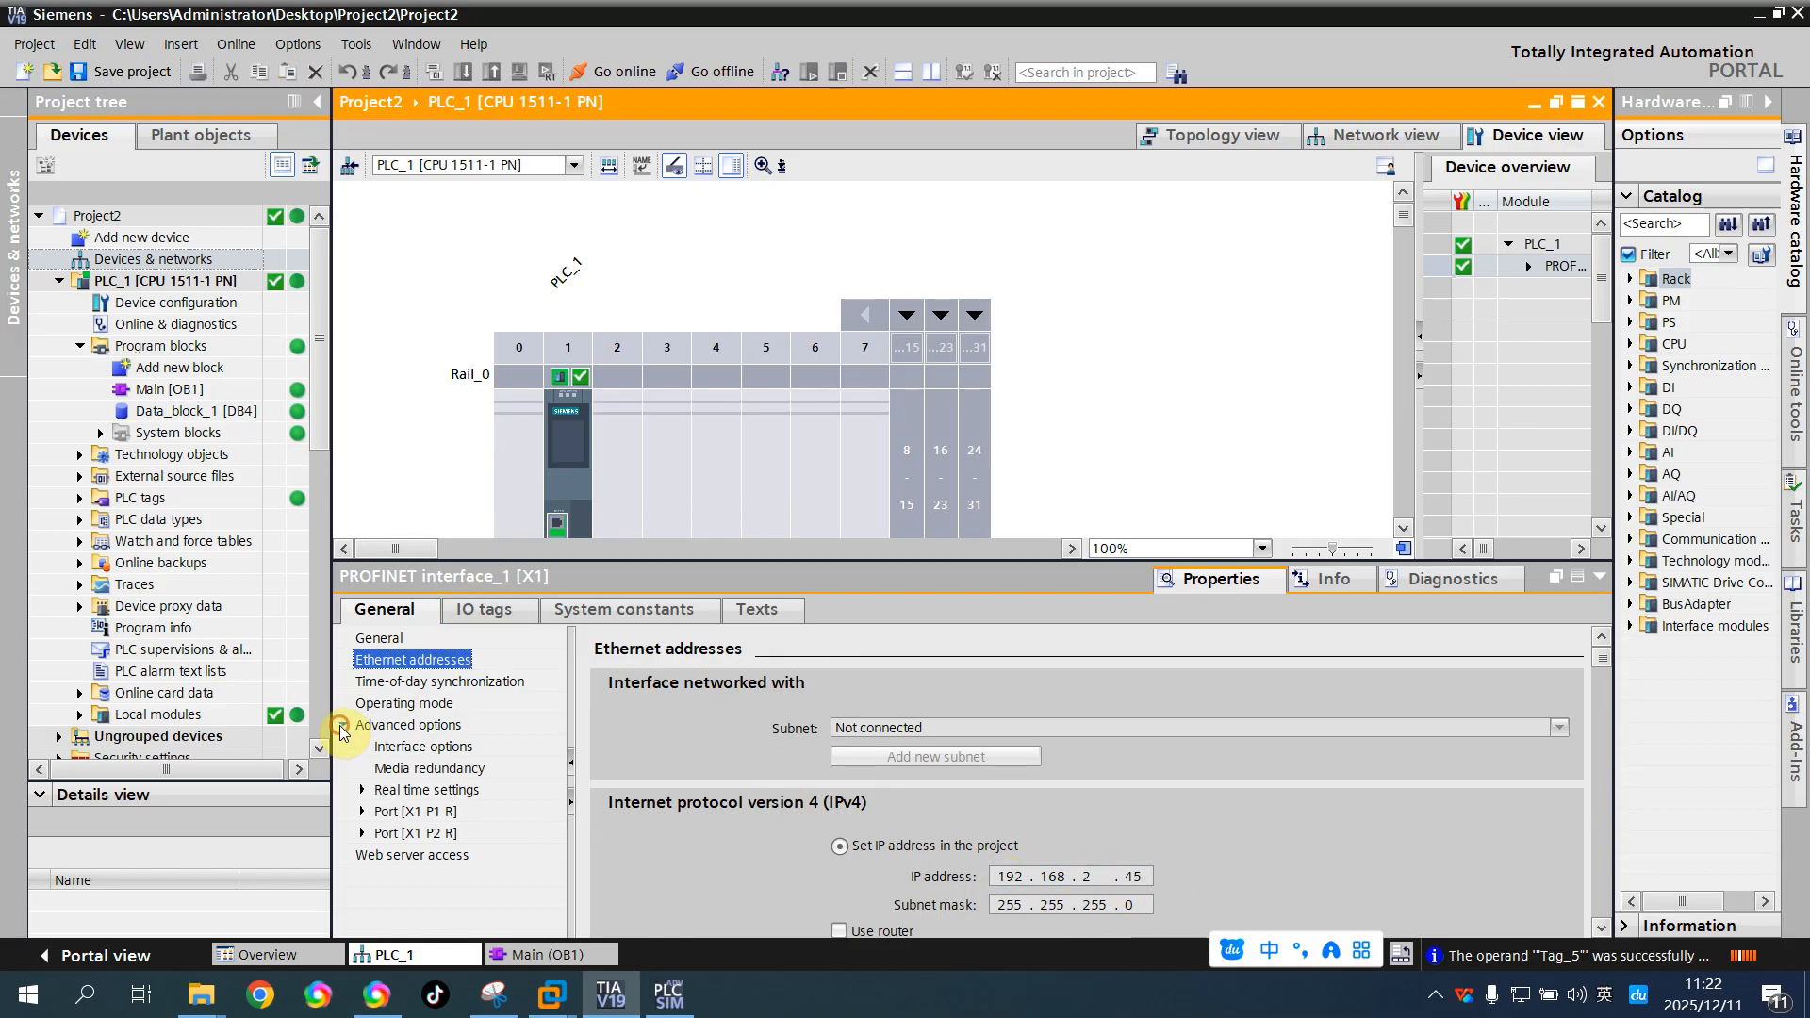
Inspect the Protection & Security settings of the PLC_1 CPU, especially the PUT/GET permission under Connection mechanisms
click(570, 422)
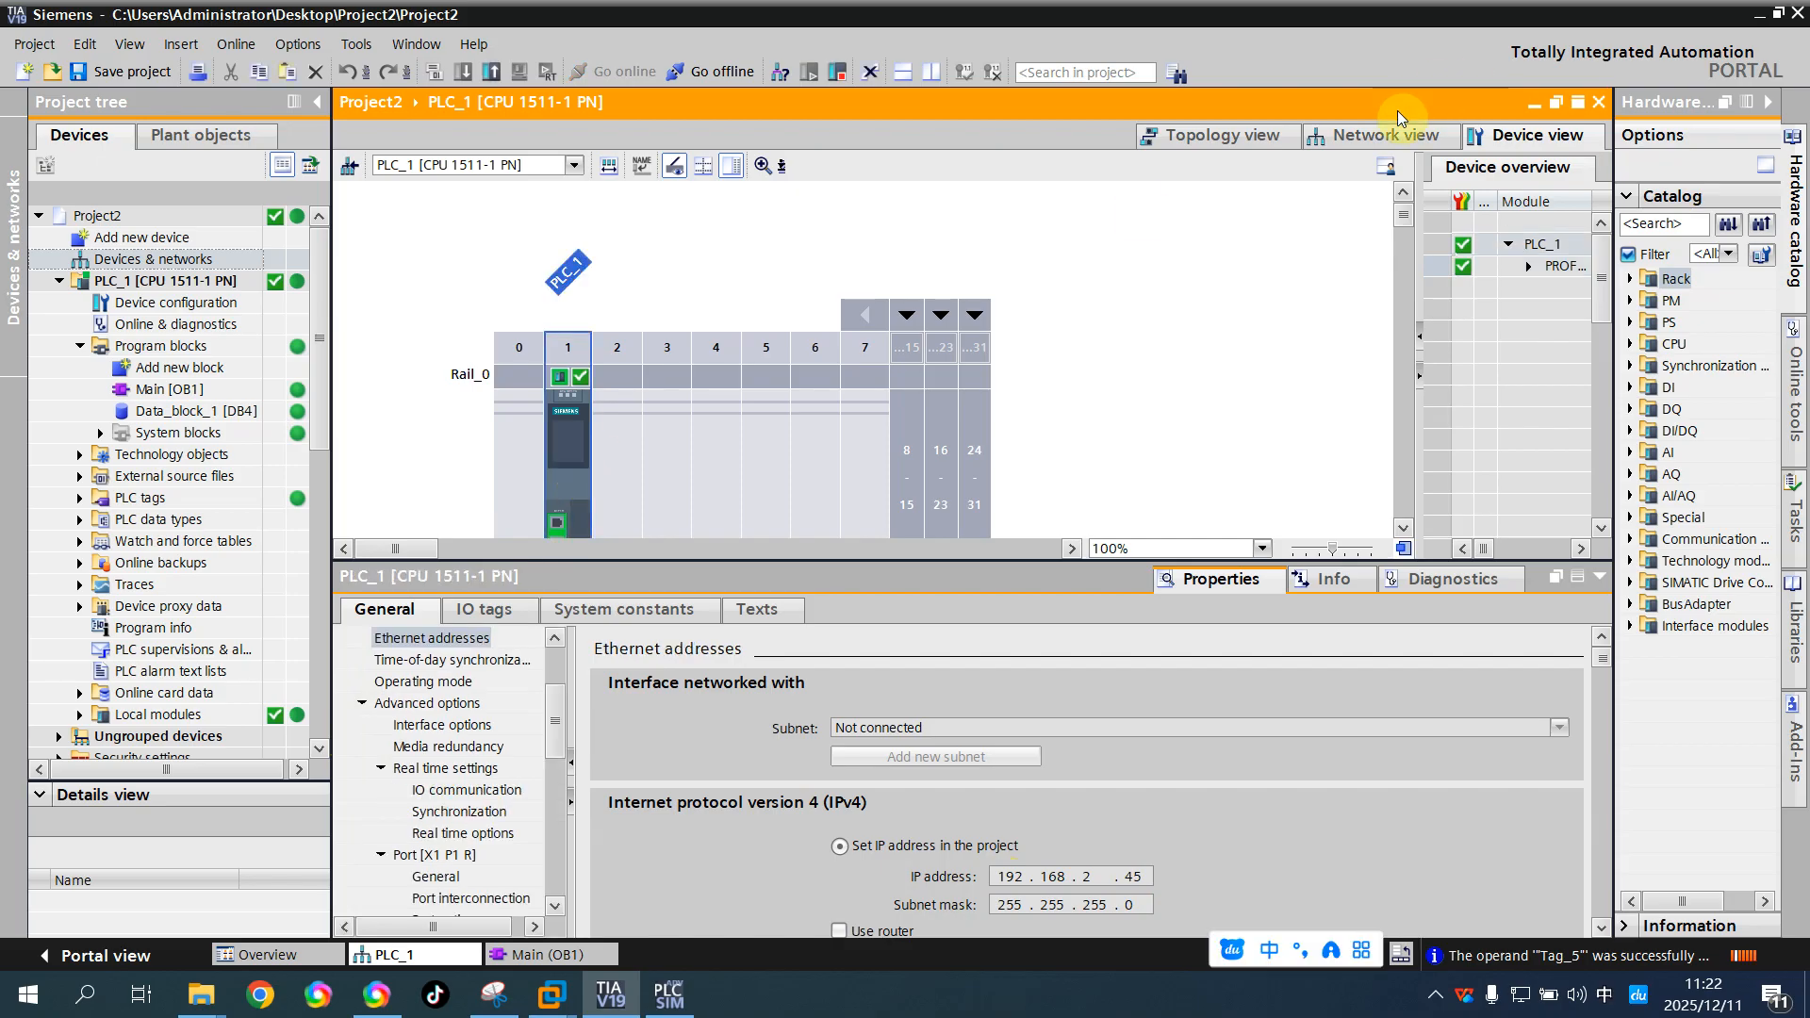
click(1386, 134)
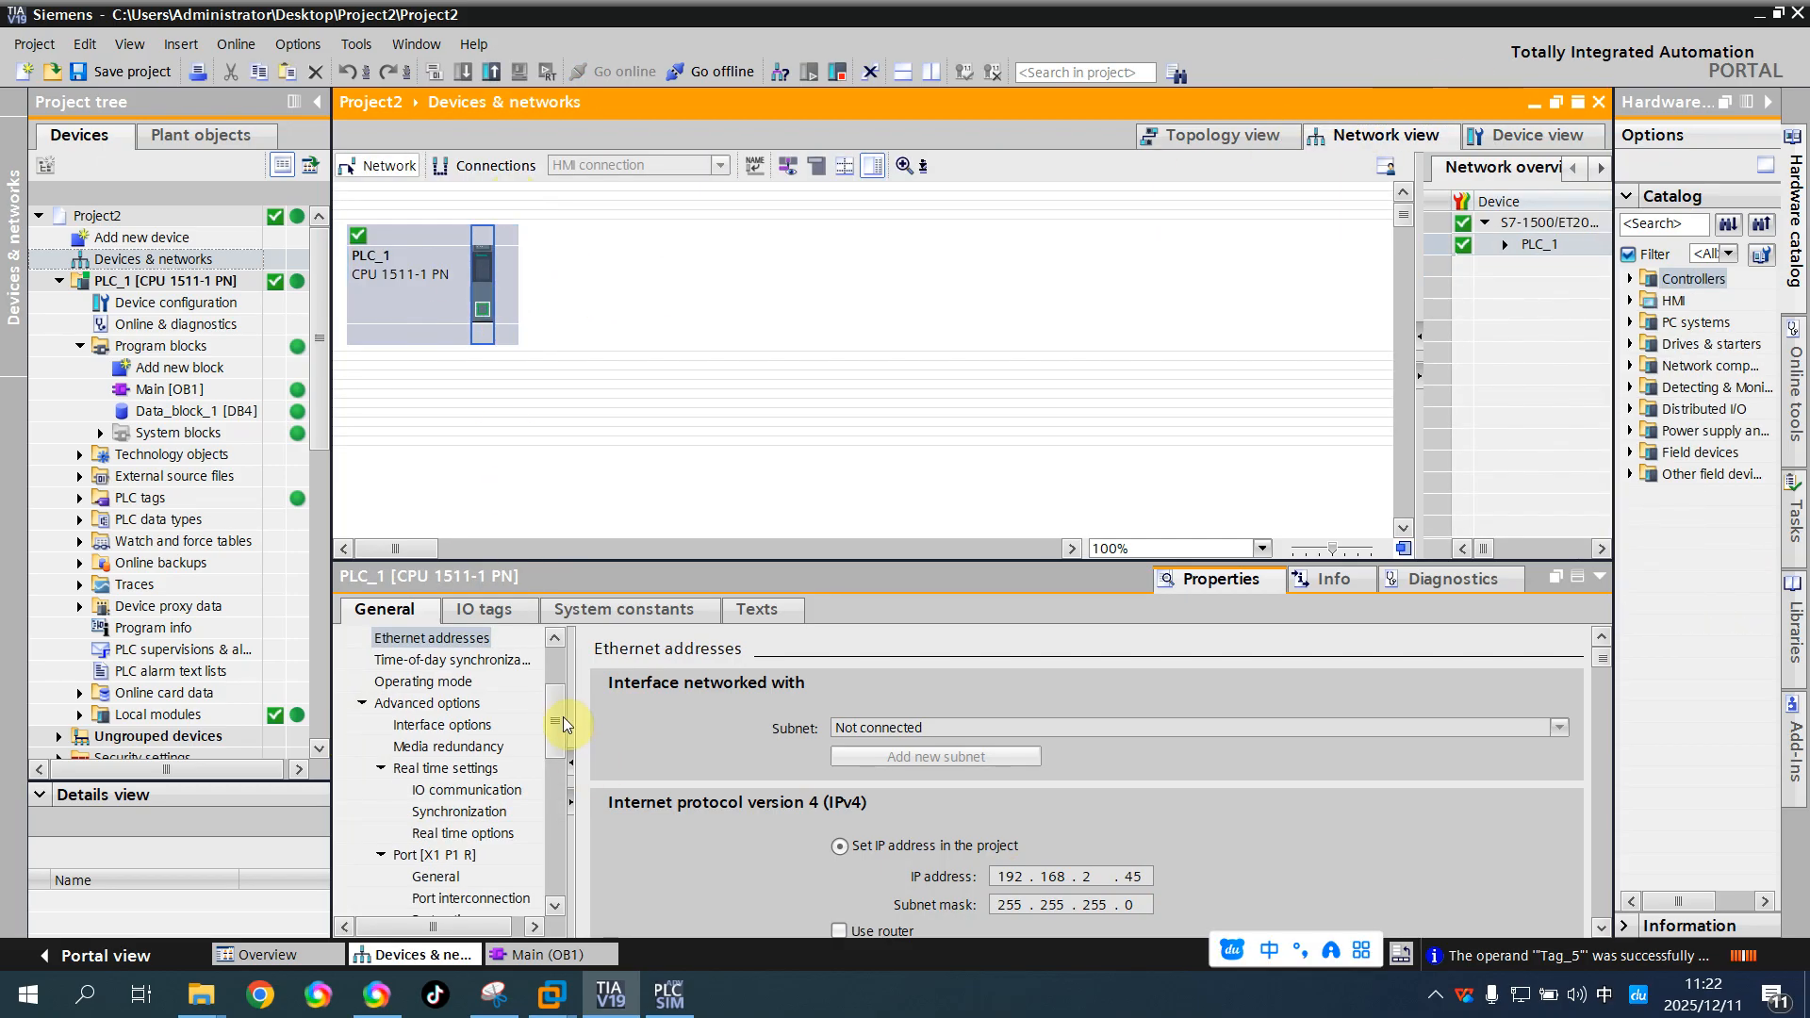
drag(566, 719, 568, 841)
click(407, 769)
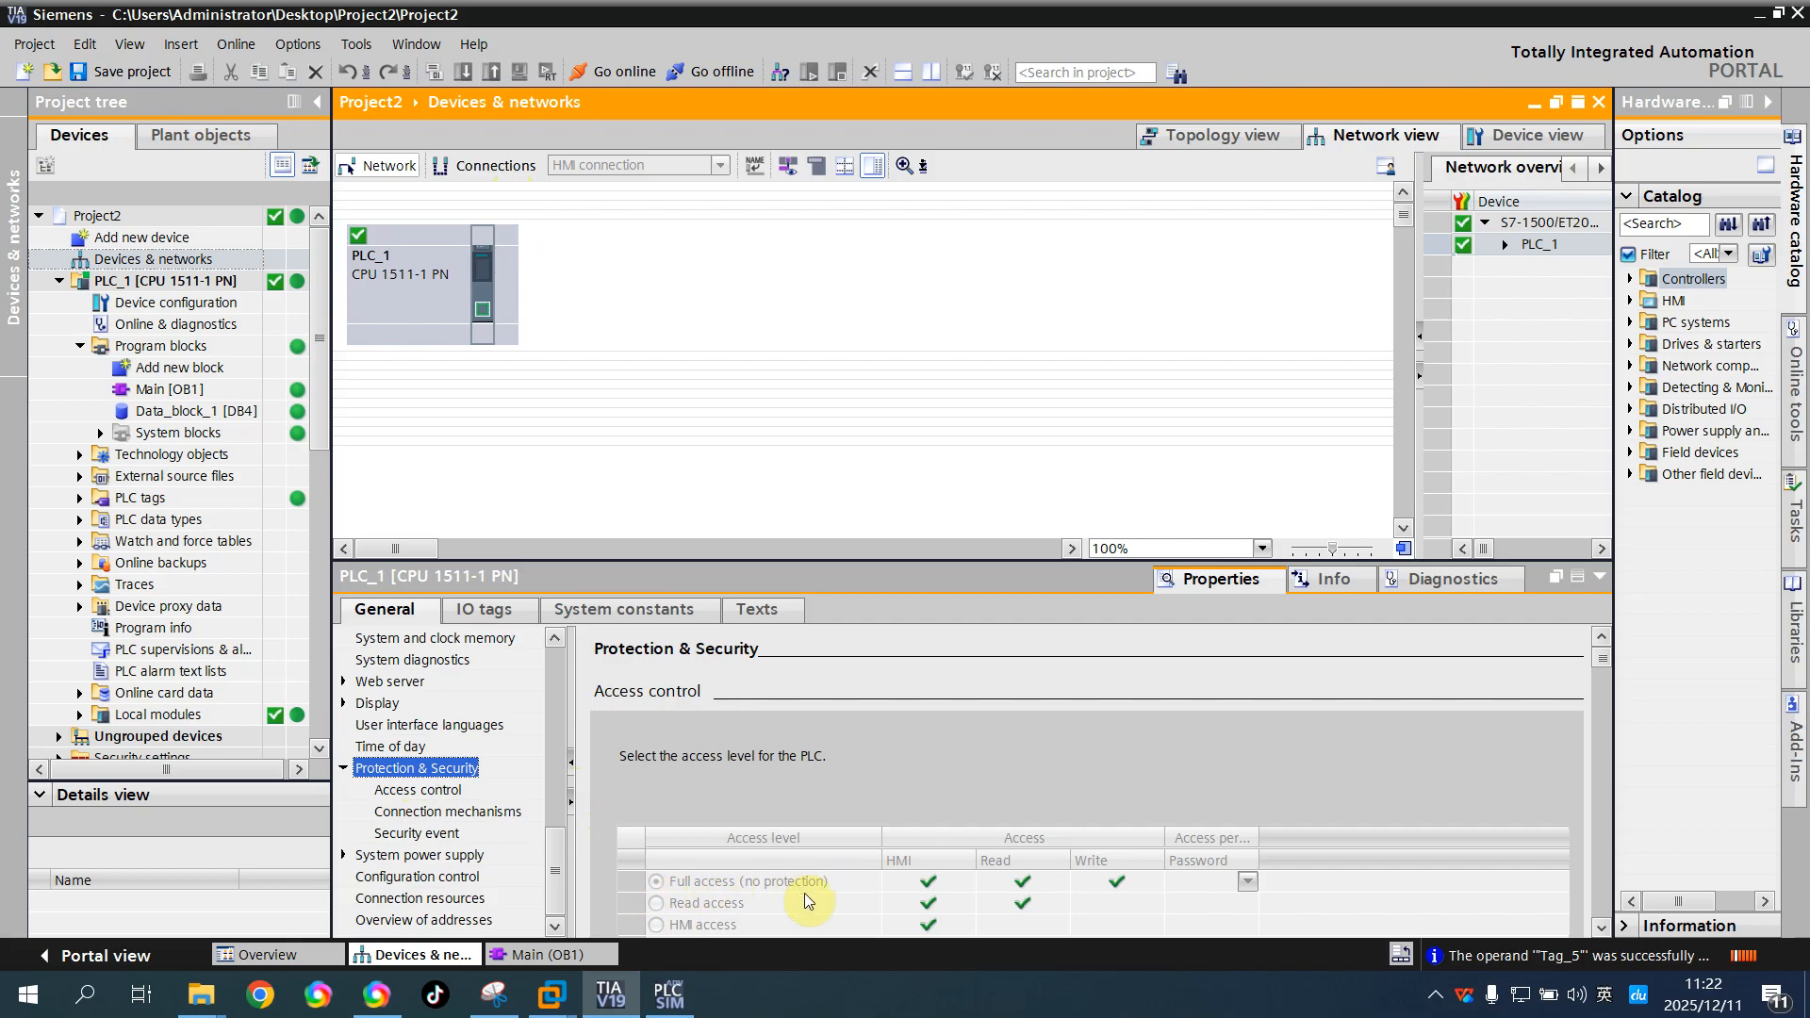
click(431, 834)
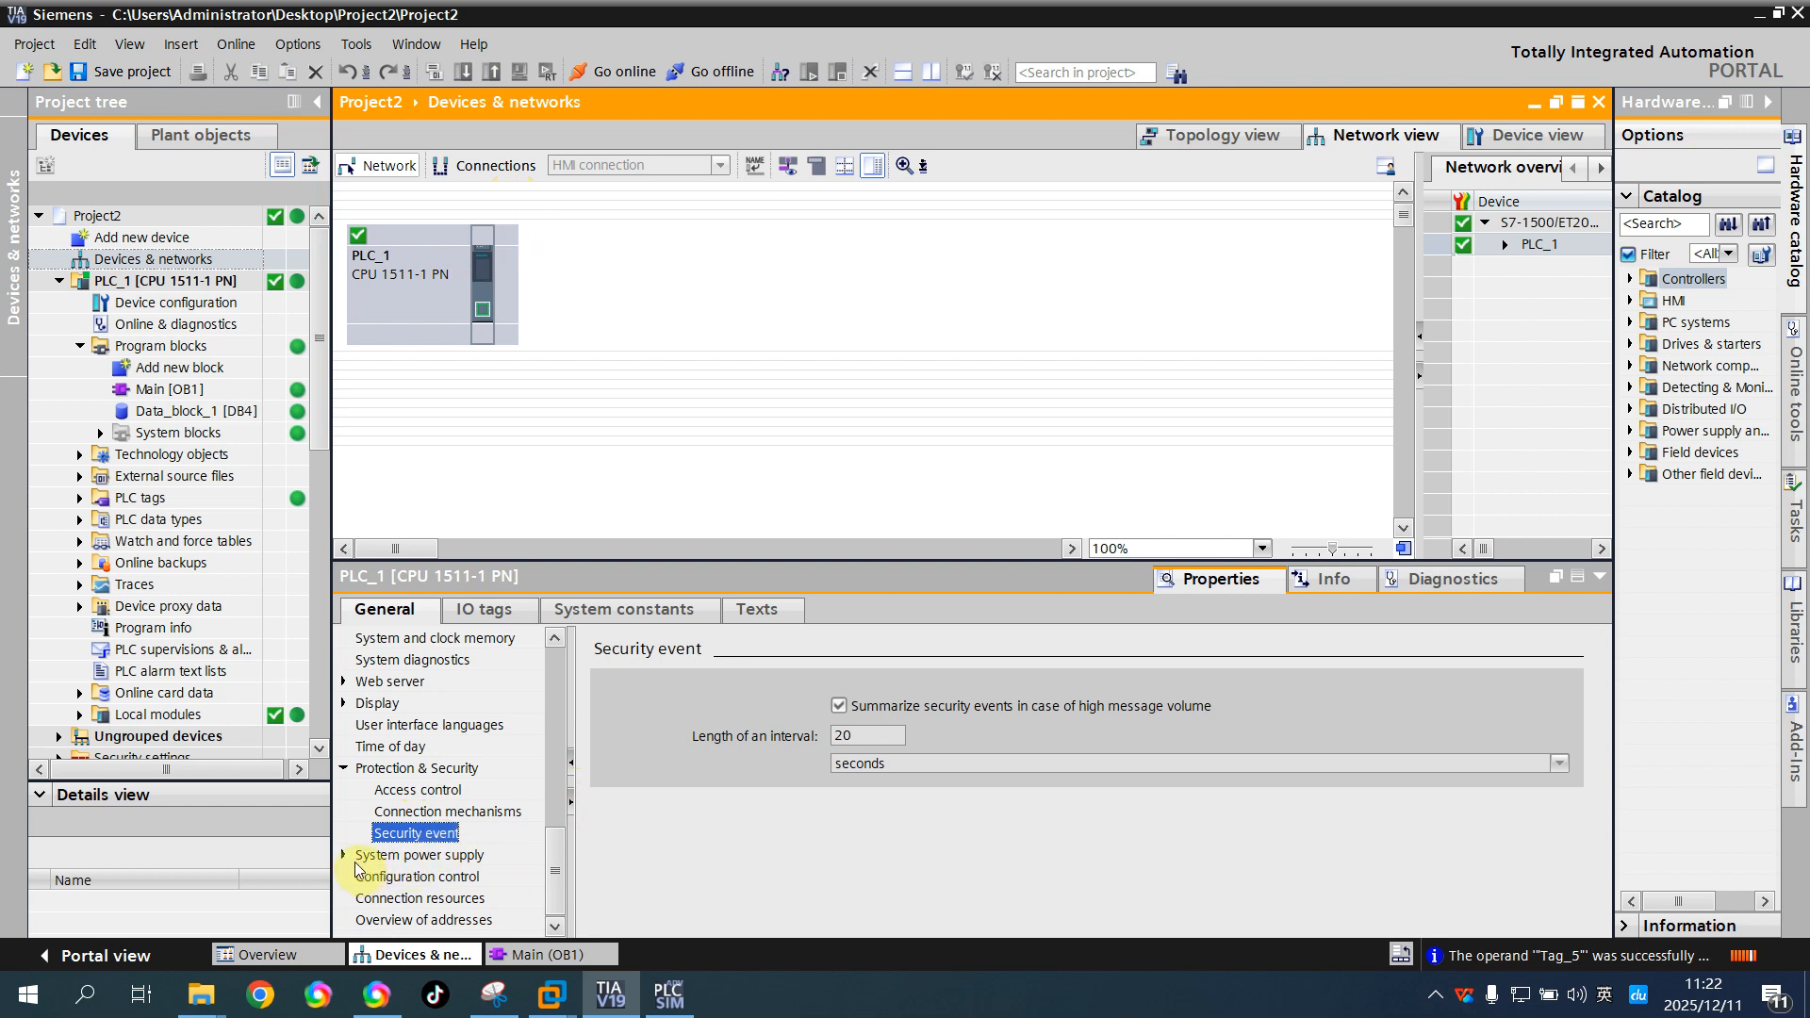
click(391, 812)
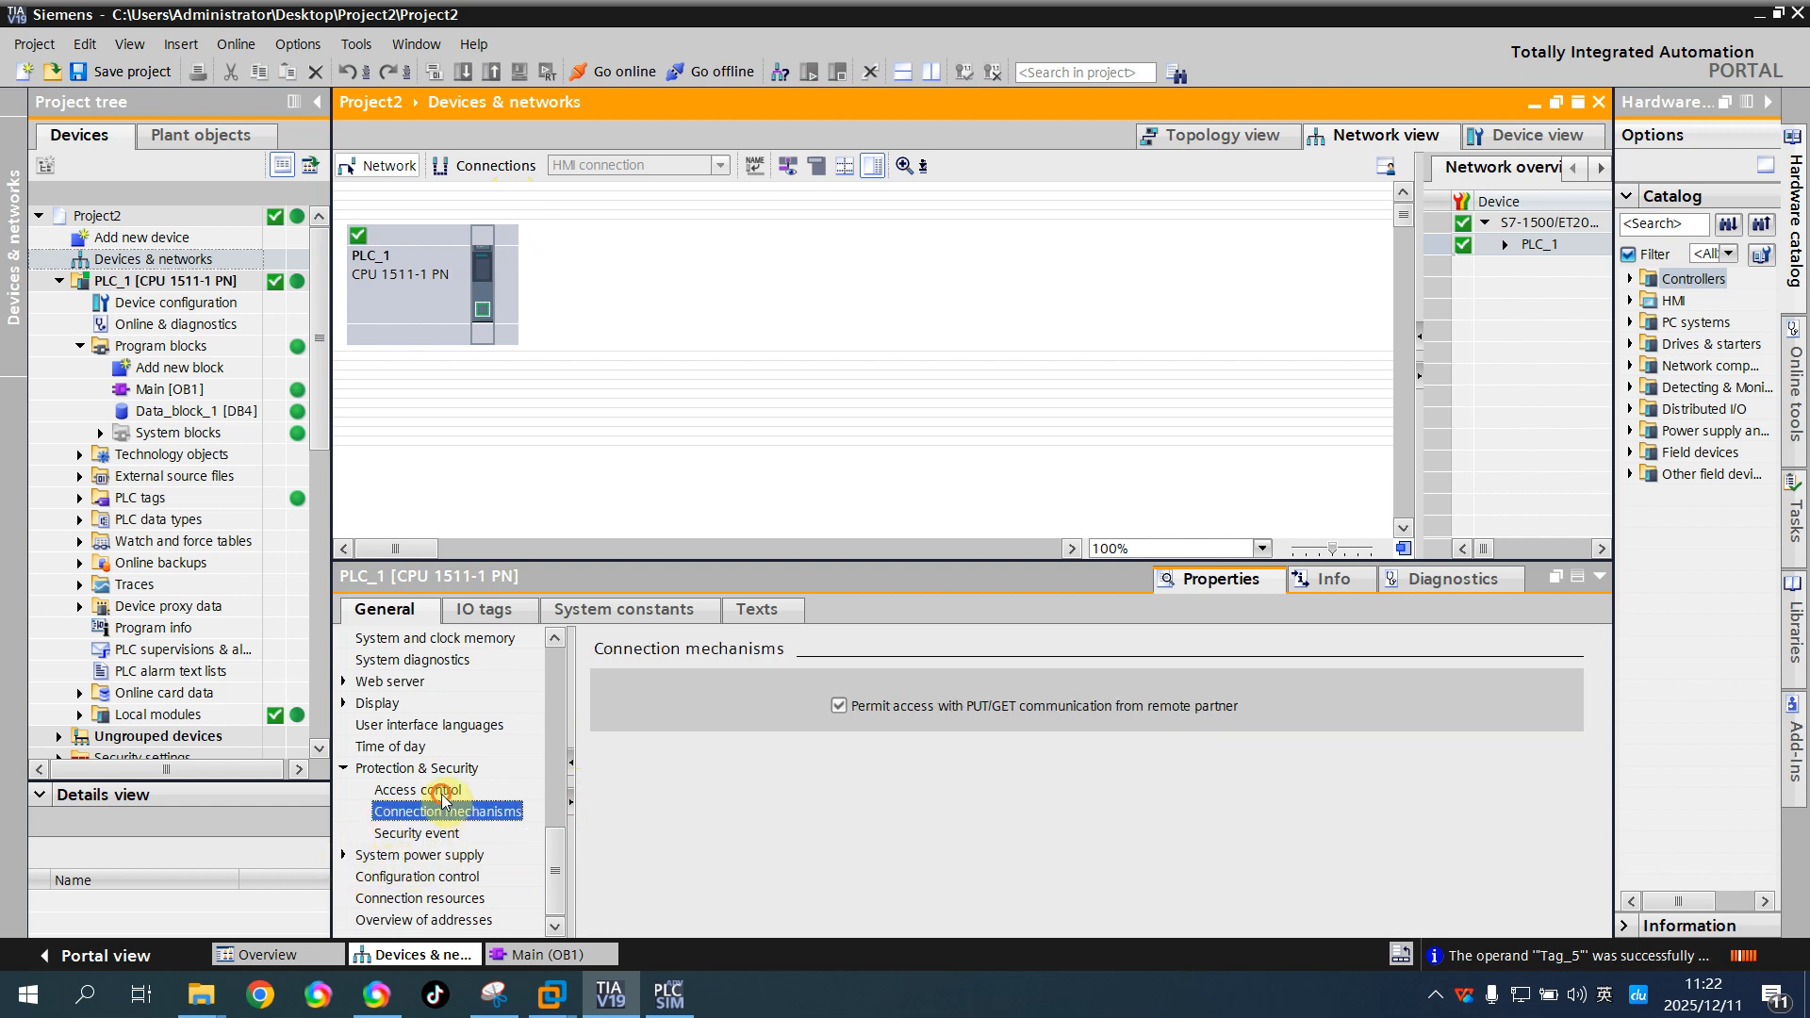
click(423, 790)
click(429, 813)
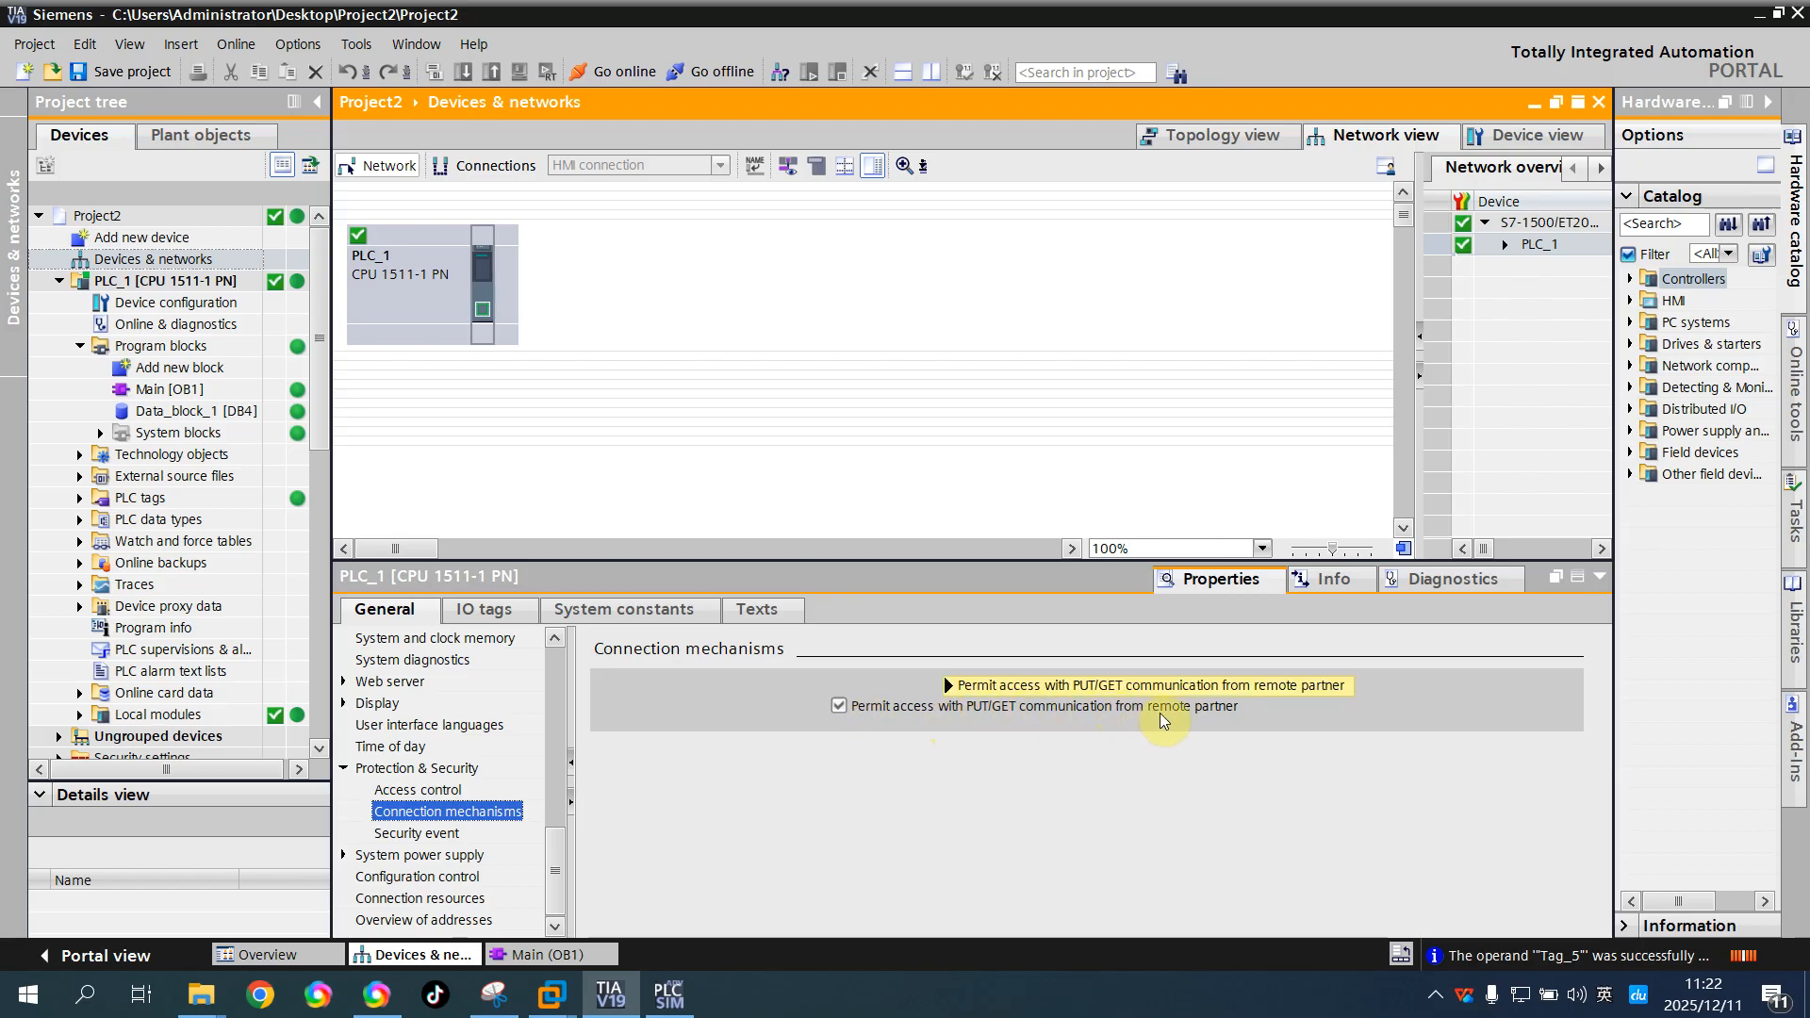
mouse_move(1240, 710)
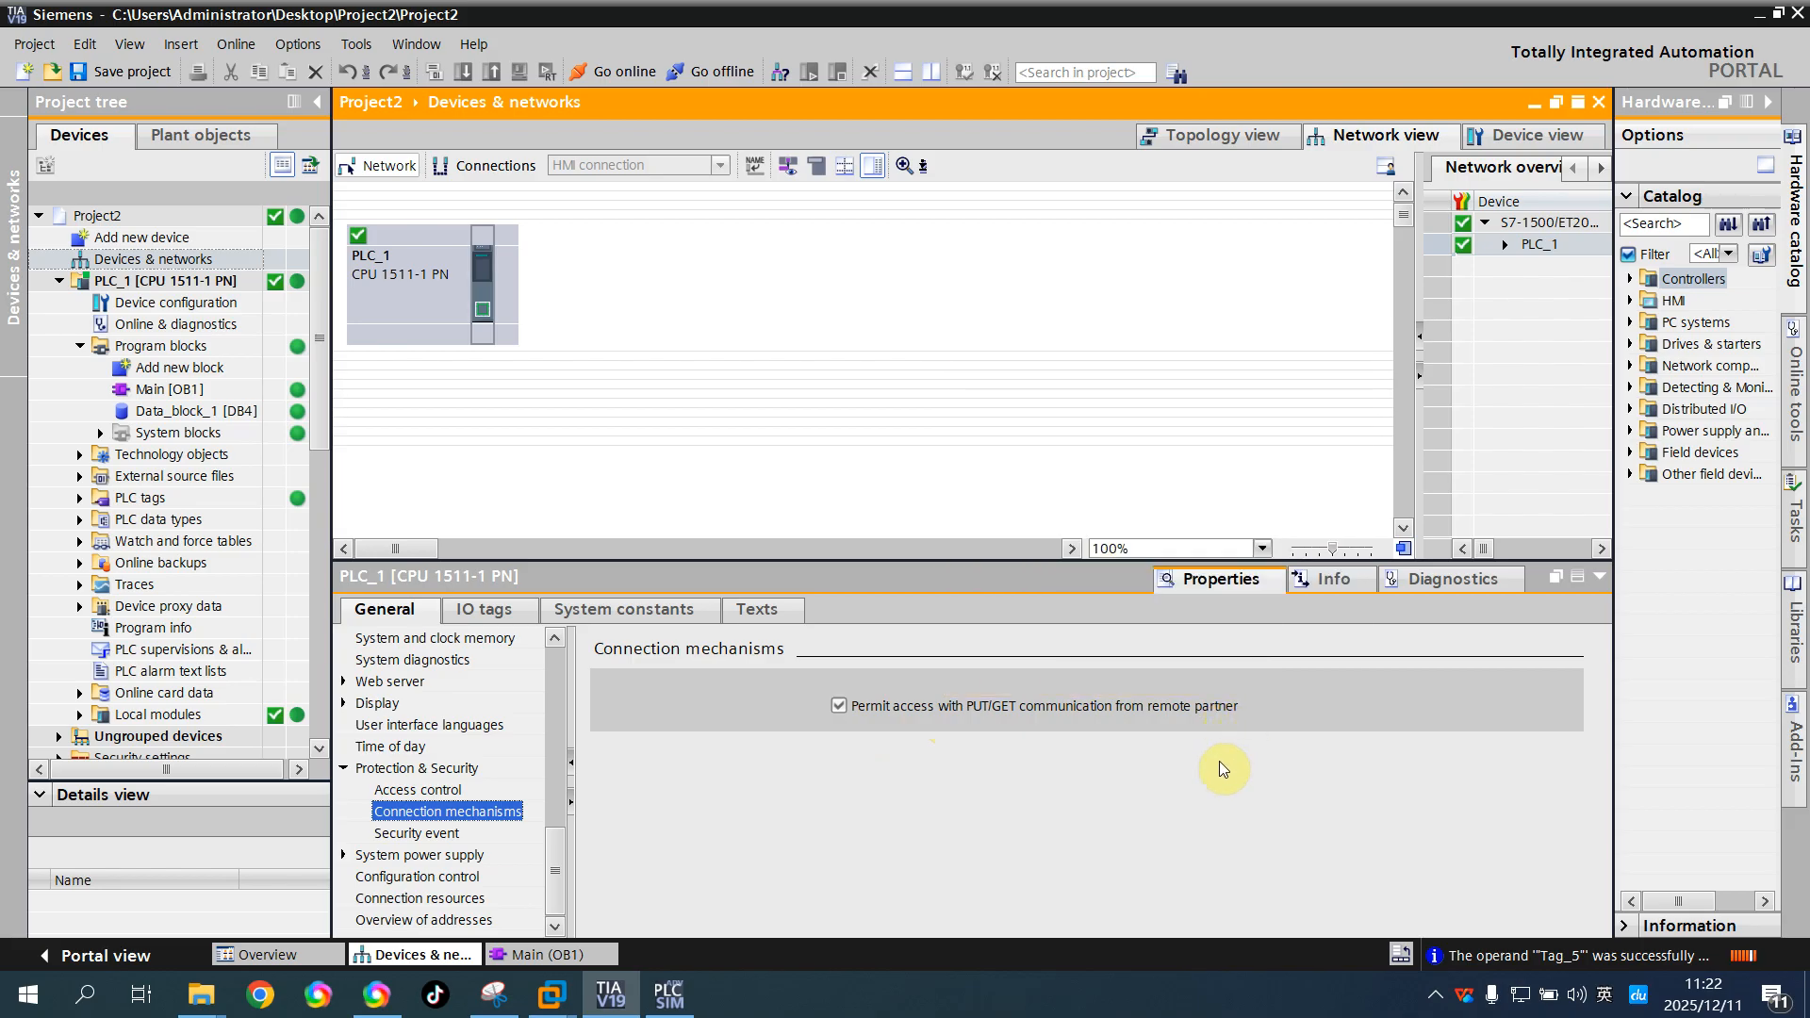
Switch to the S7-PLCSIM Advanced control panel and examine the ABB PLC instance's online access and IP settings
click(668, 994)
drag(998, 280, 971, 196)
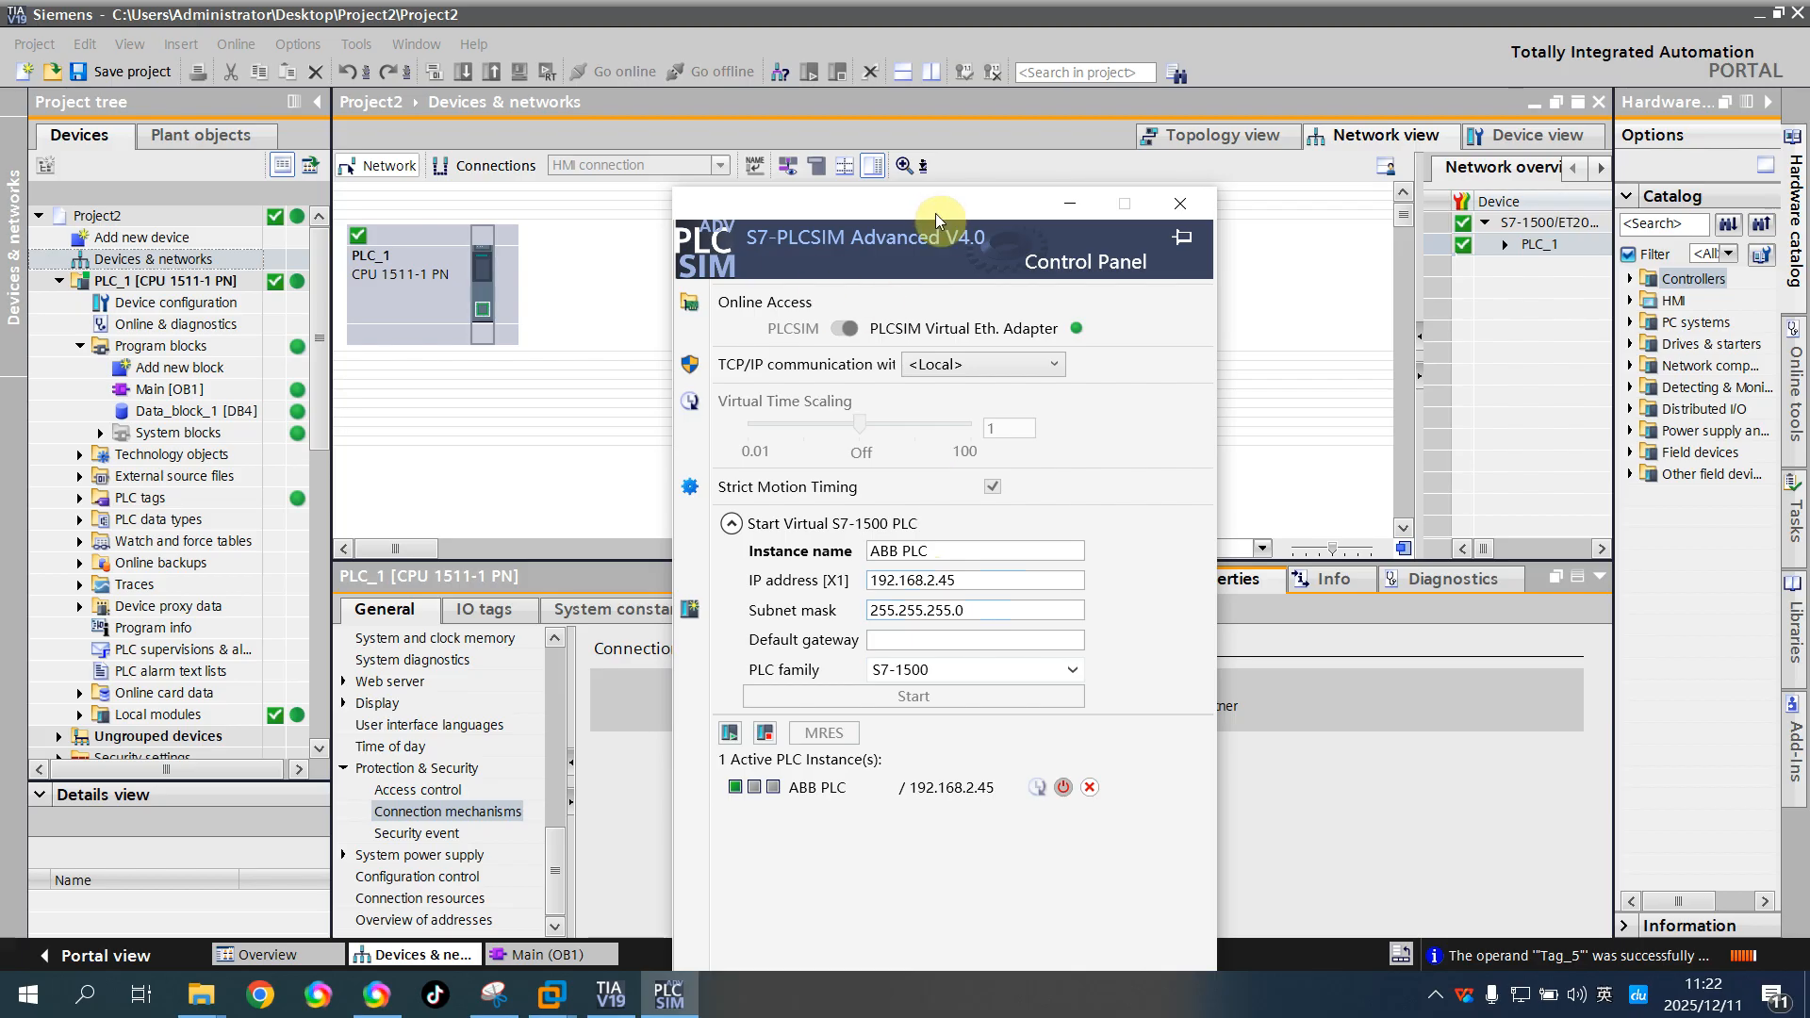
drag(941, 206, 1255, 311)
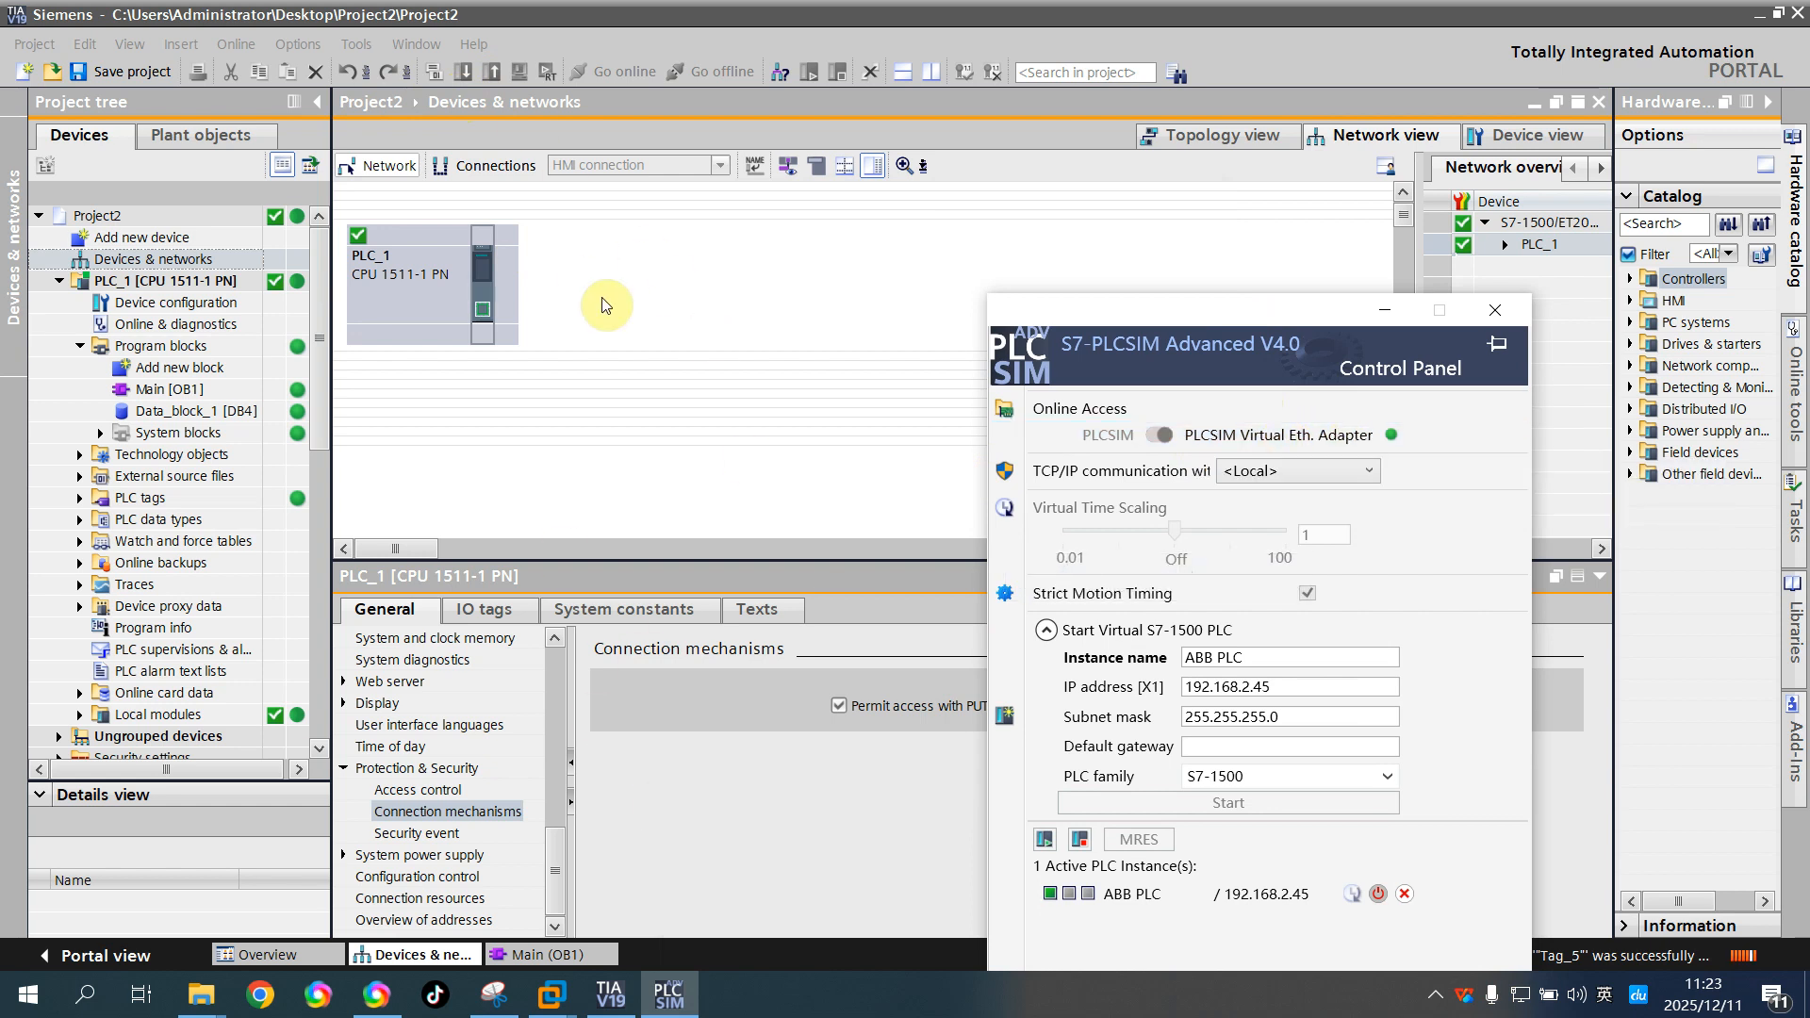
drag(1293, 309, 998, 275)
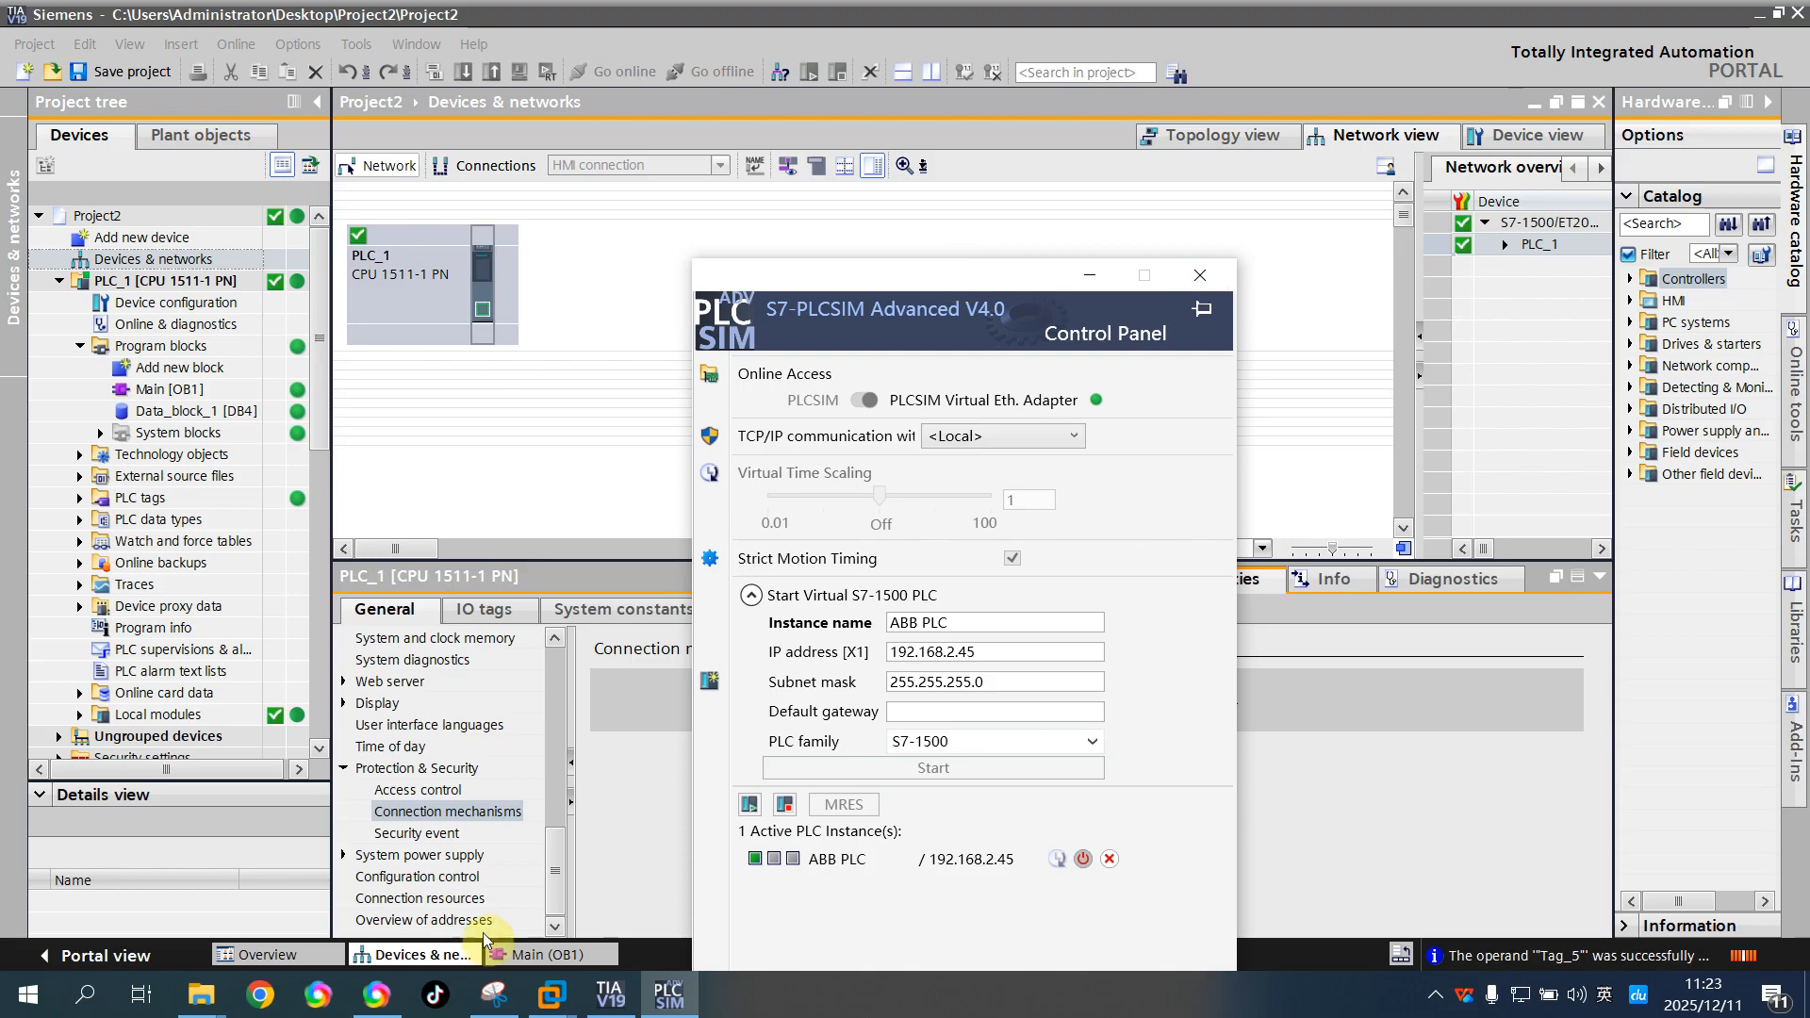
Switch to TIA Portal's Main [OB1] block and enlarge its editor area to review Networks 5 and 6
click(535, 955)
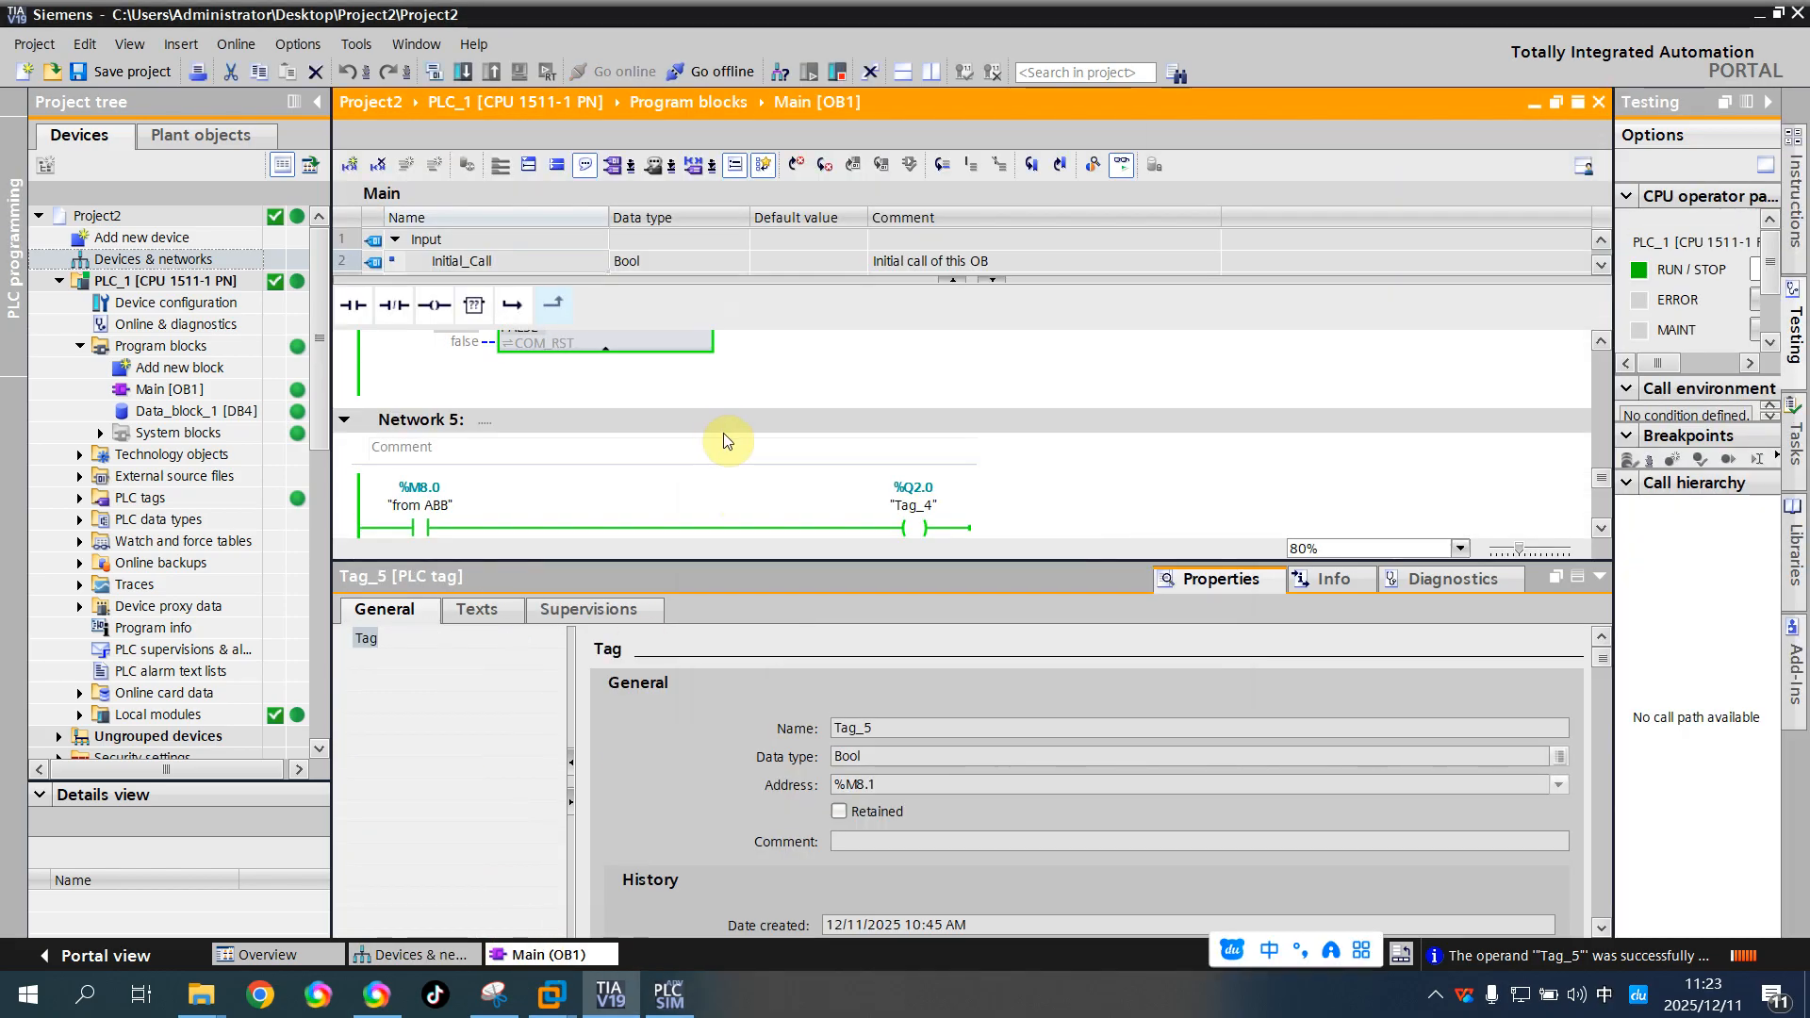
drag(811, 562, 770, 774)
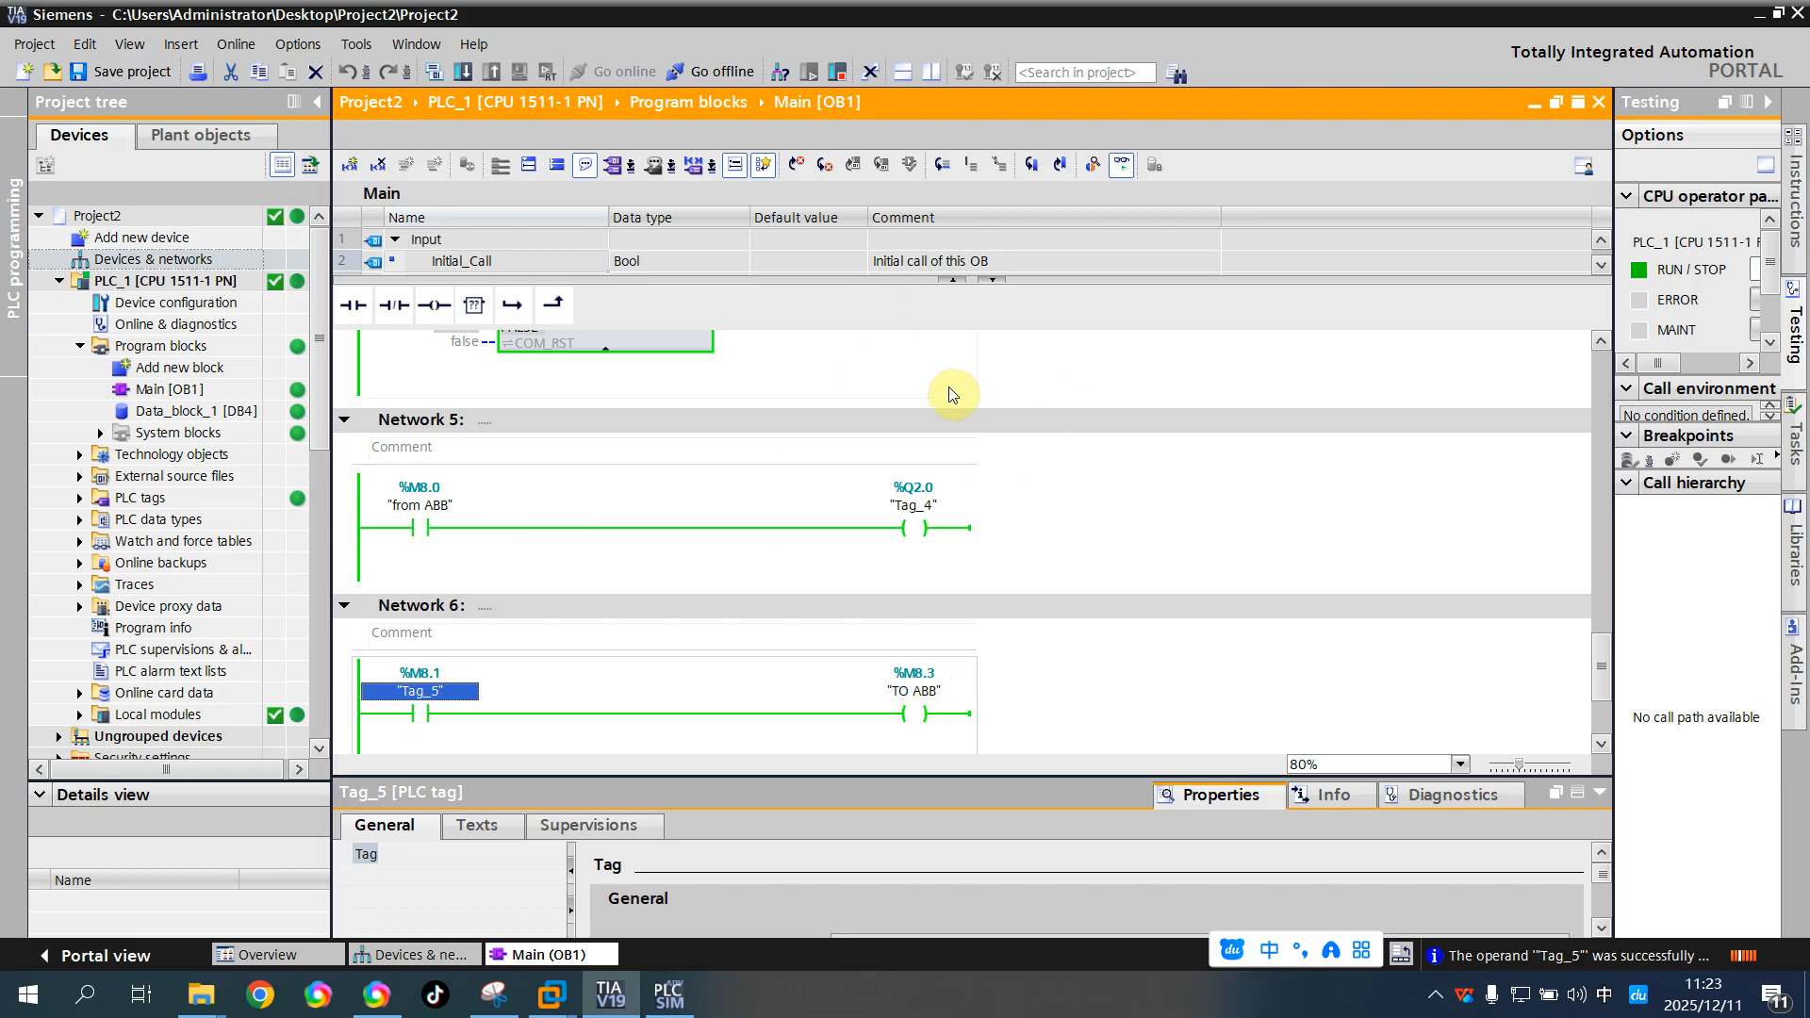
Switch to VMware Workstation and show the Windows 7 virtual machine running RobotStudio in full screen
click(550, 995)
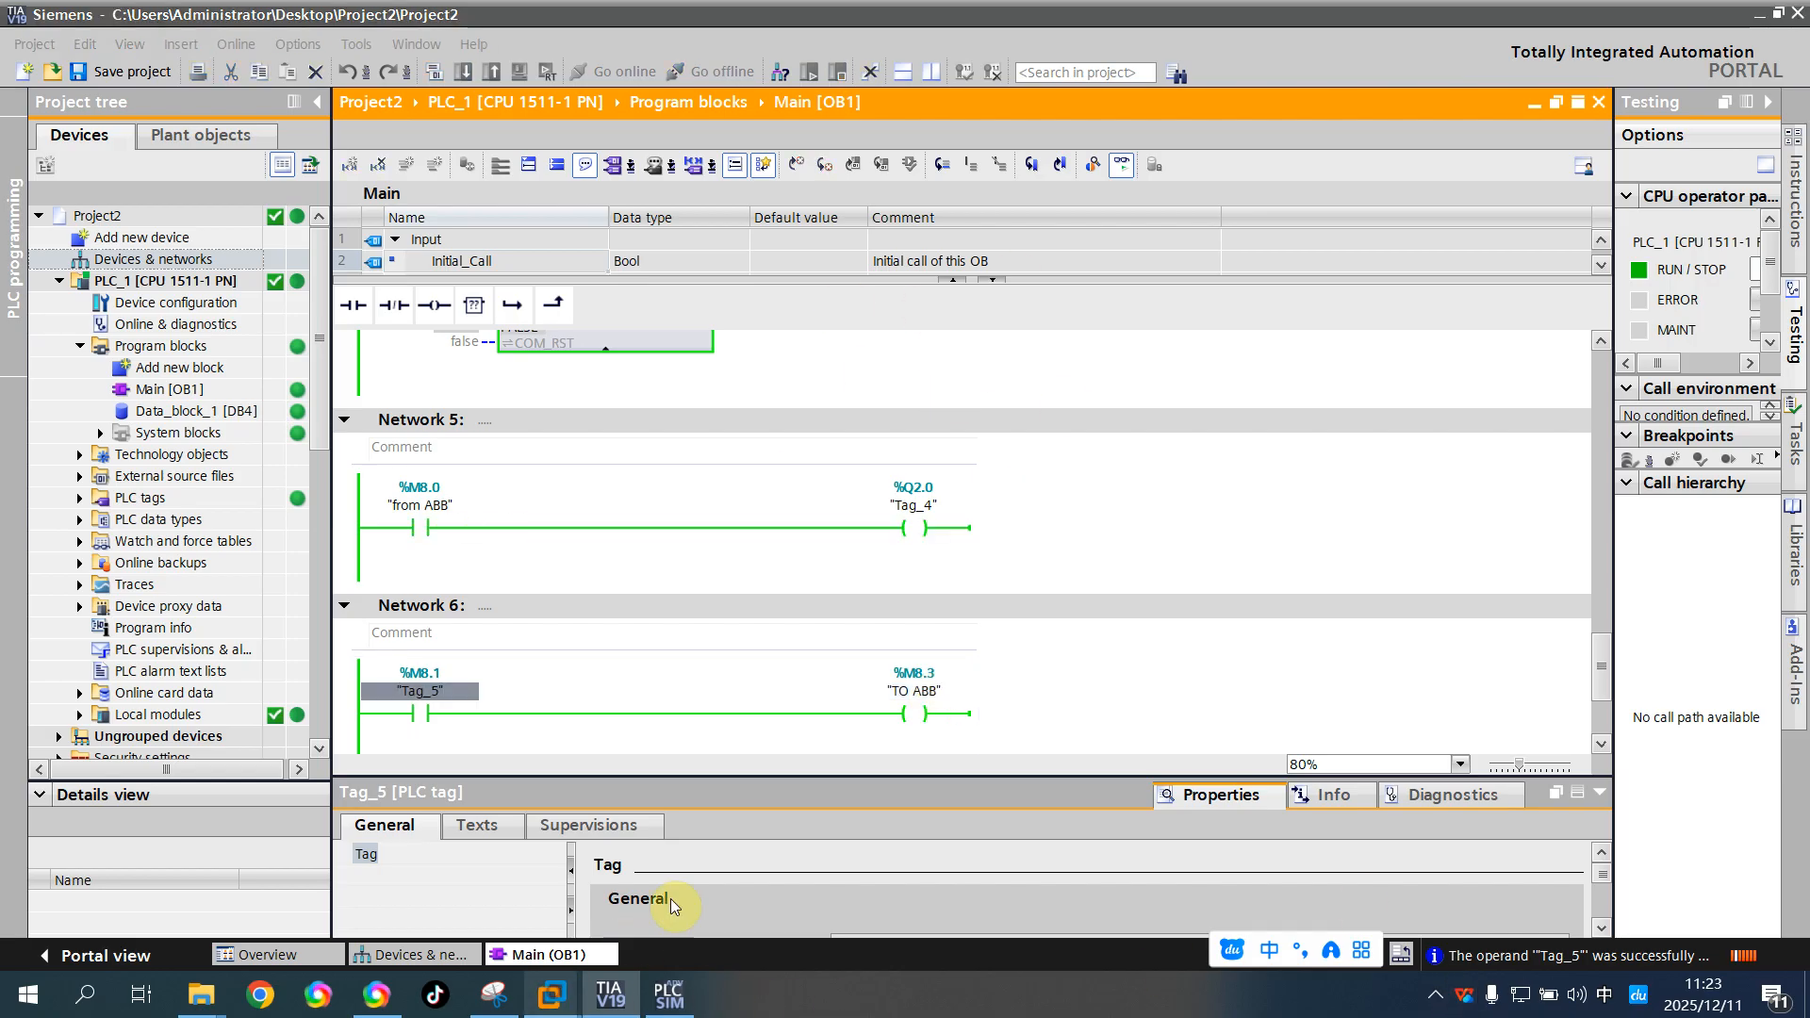
click(738, 866)
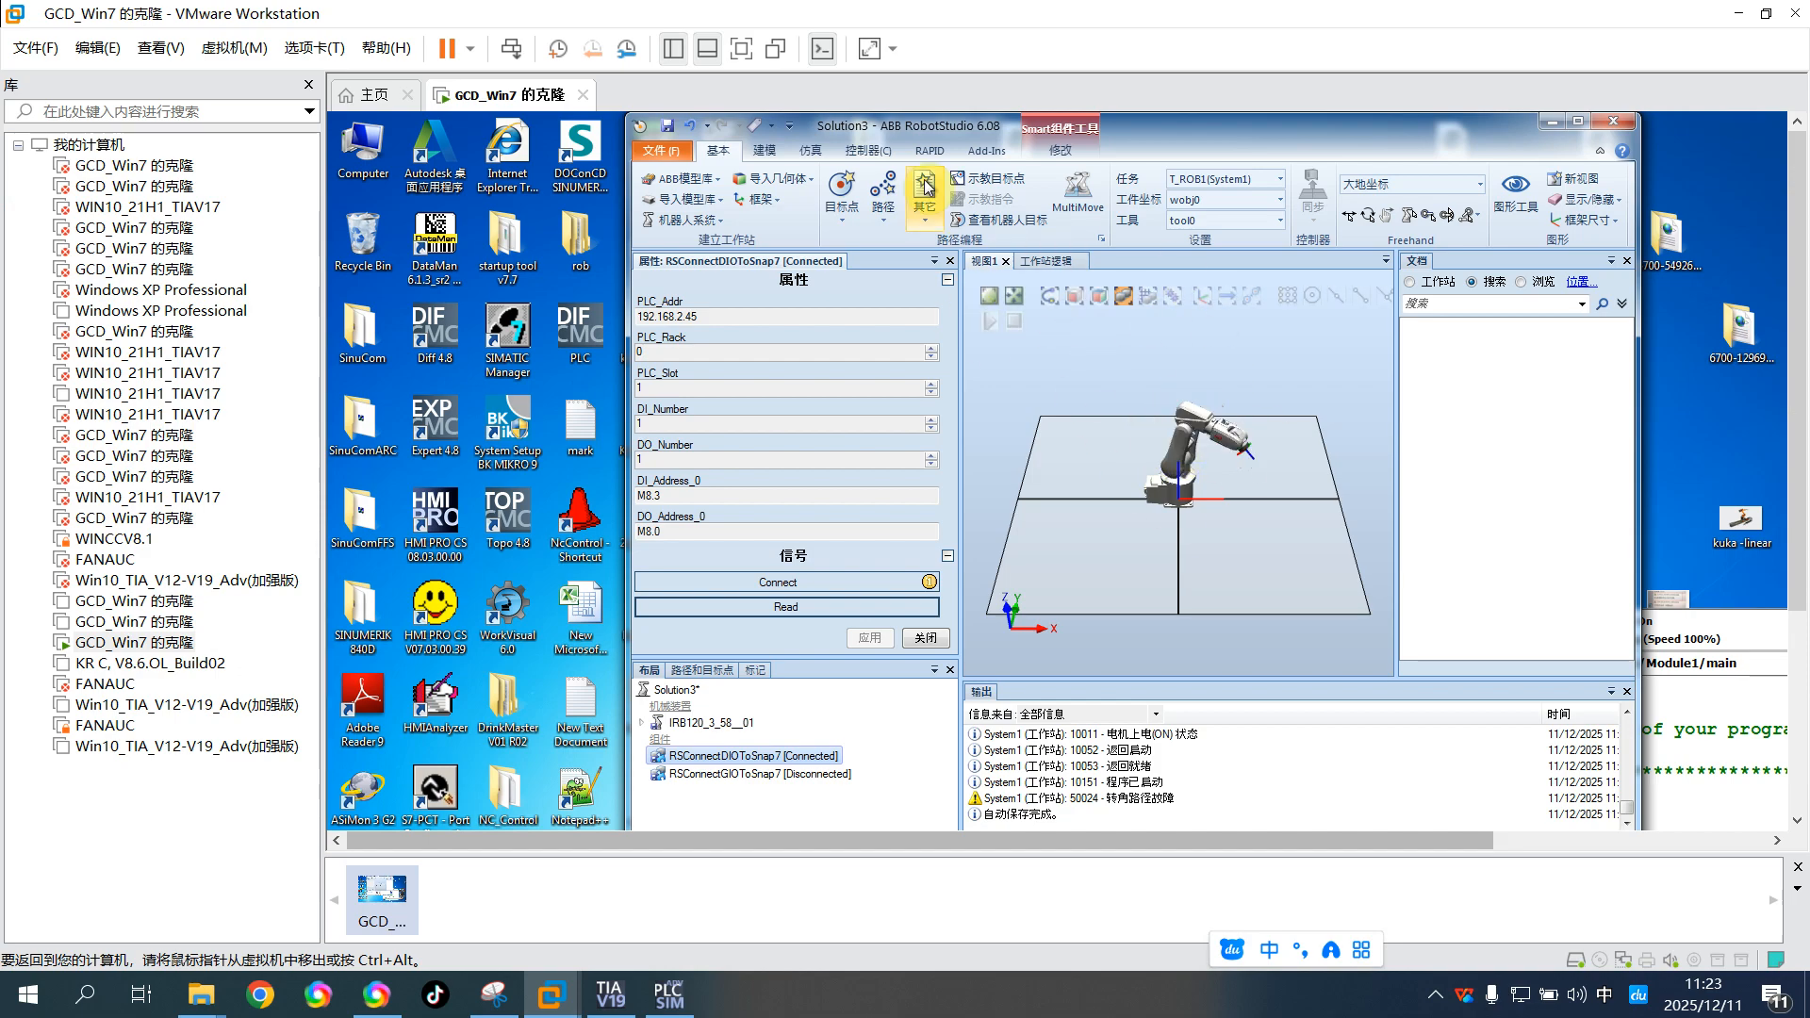
click(611, 999)
click(618, 999)
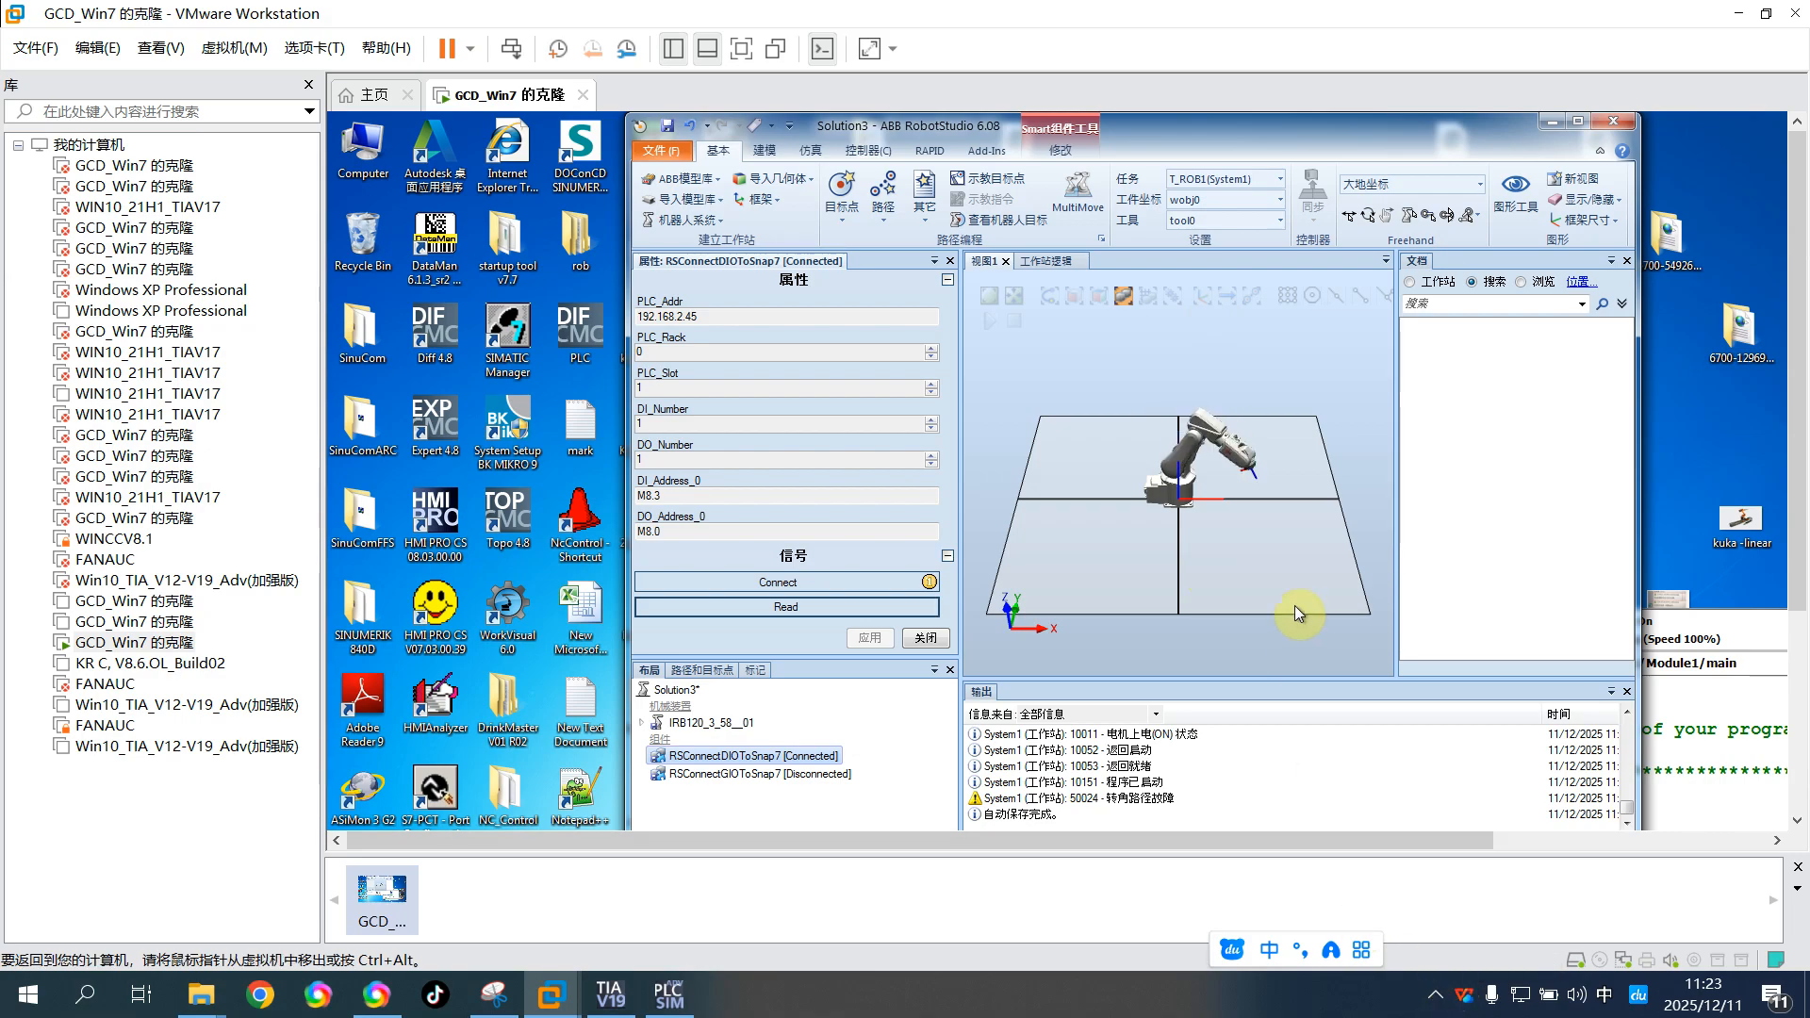
click(741, 51)
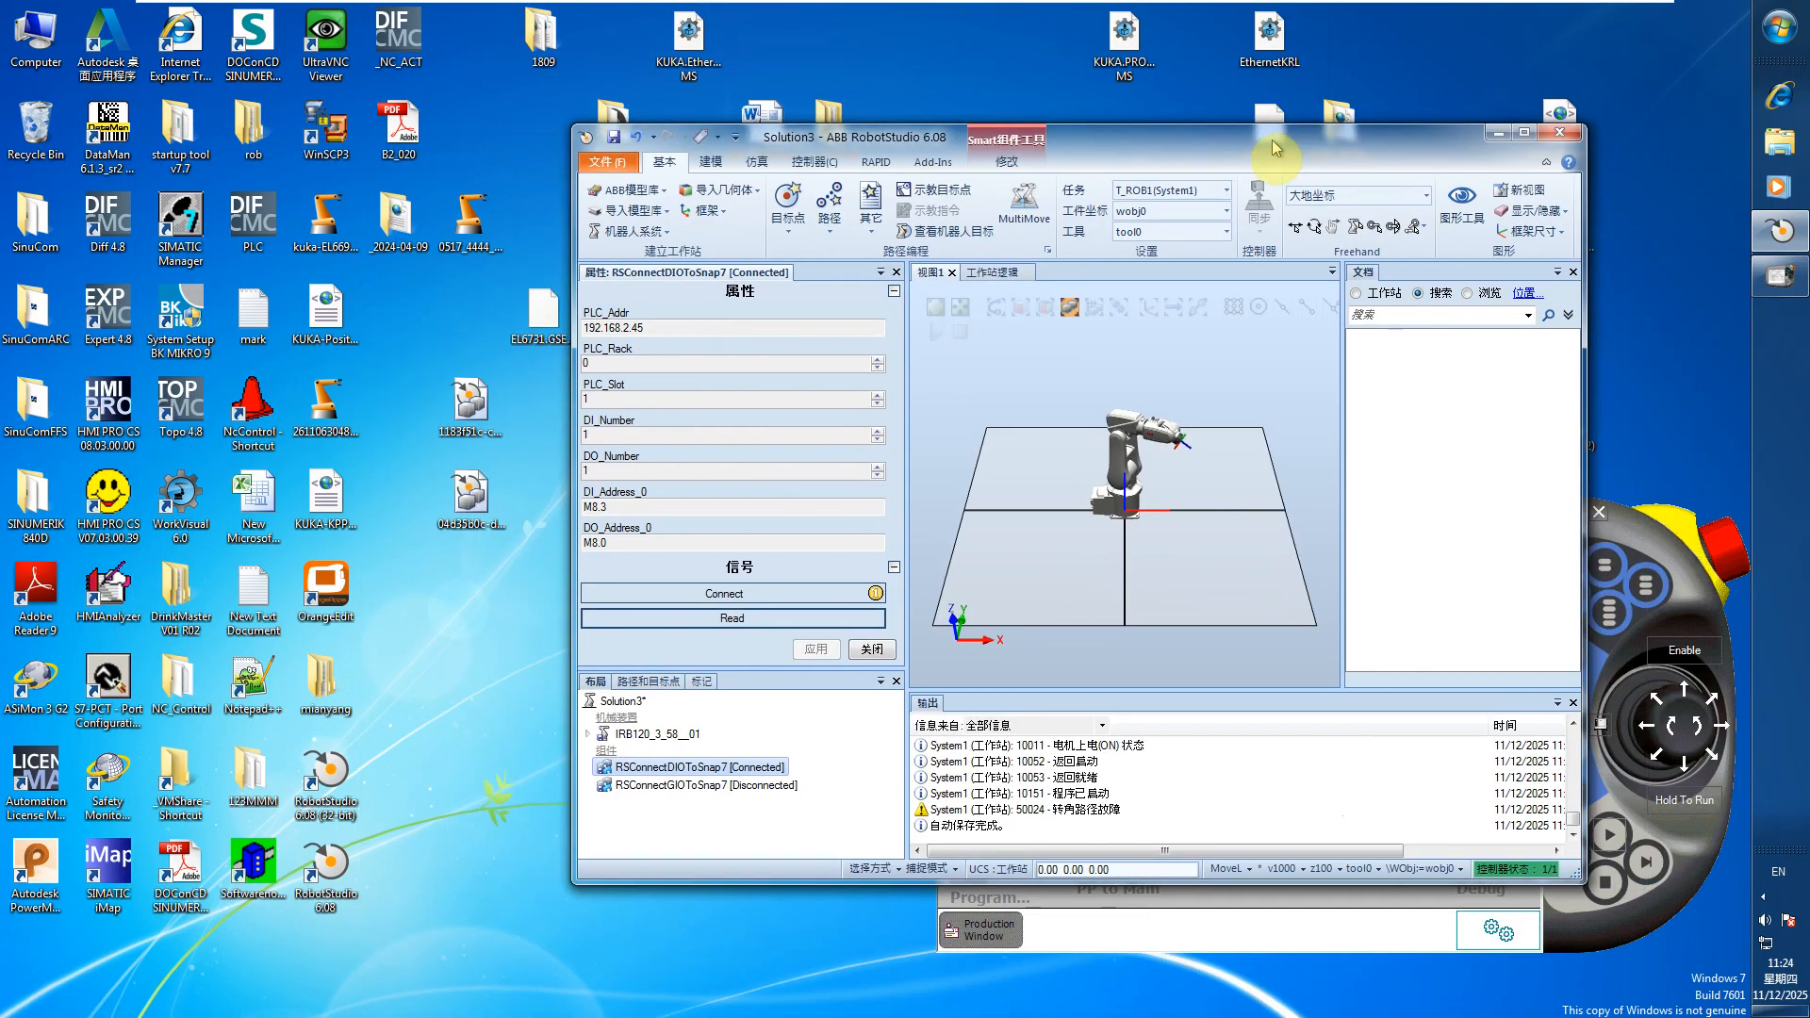
Examine the file names of the RSConnectGIOToSnap7 and RSConnectDIOToSnap7 library files on the virtual machine's desktop
click(466, 406)
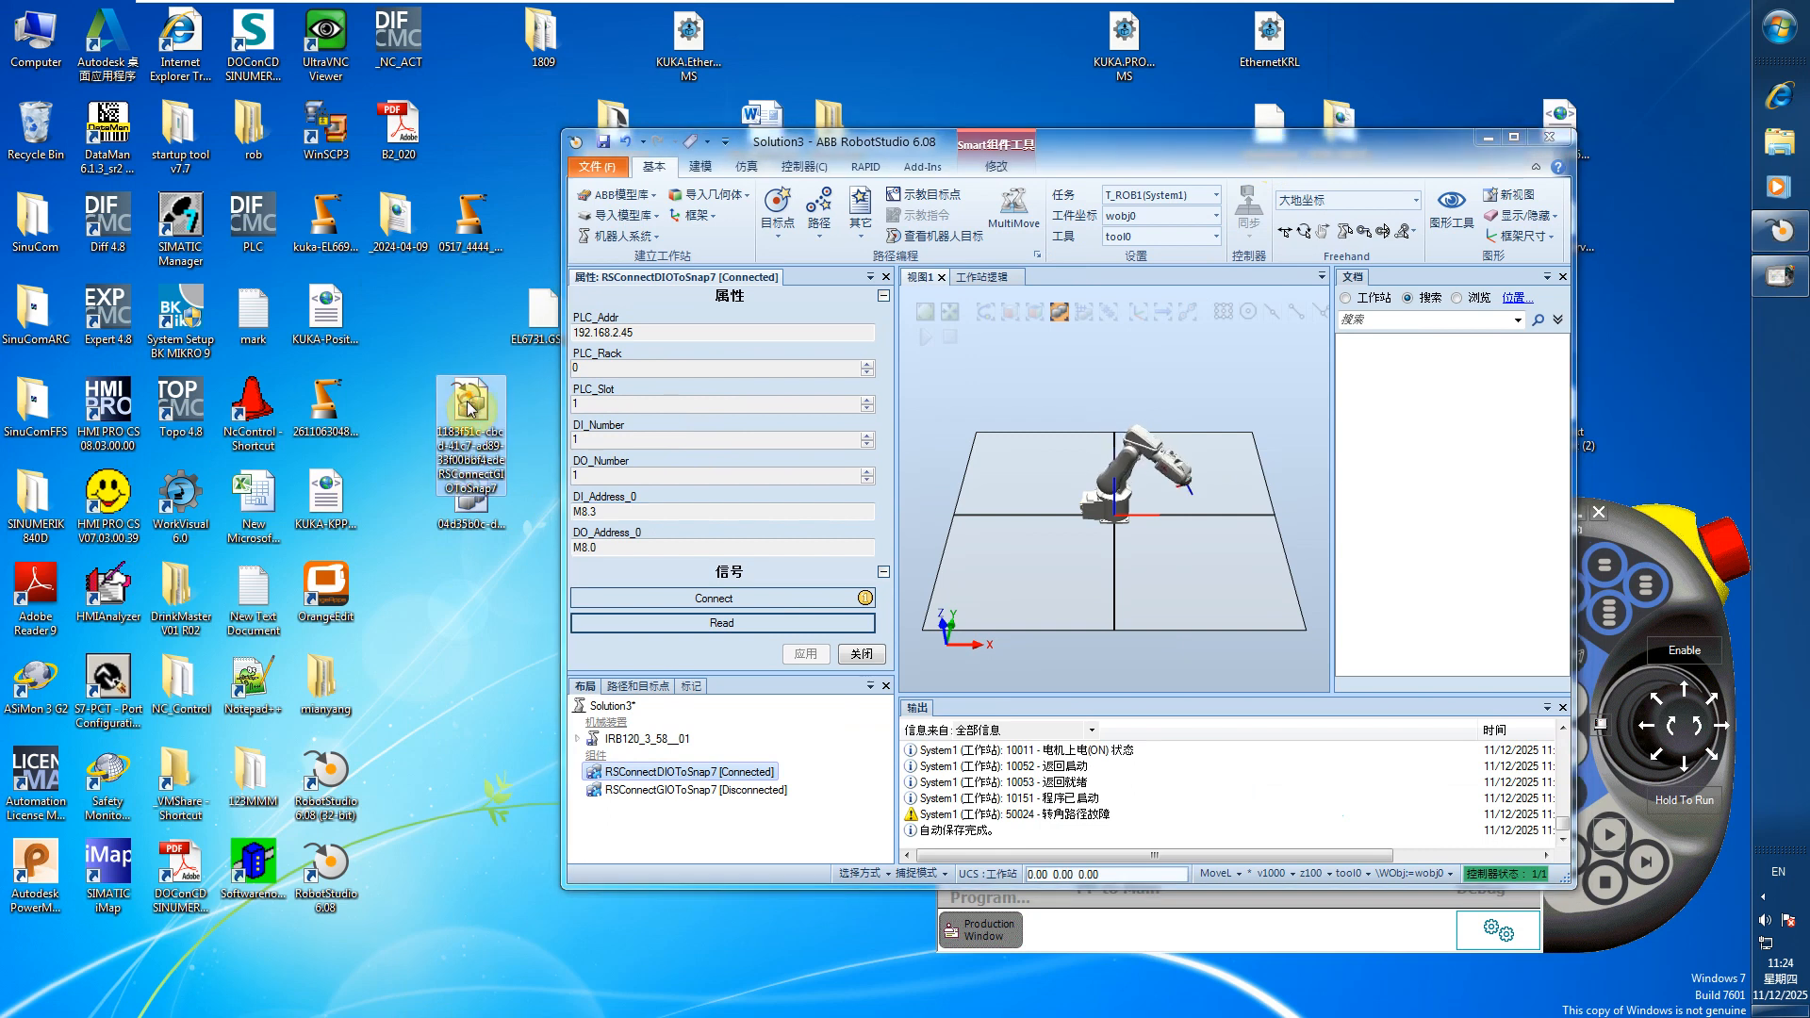
double_click(476, 510)
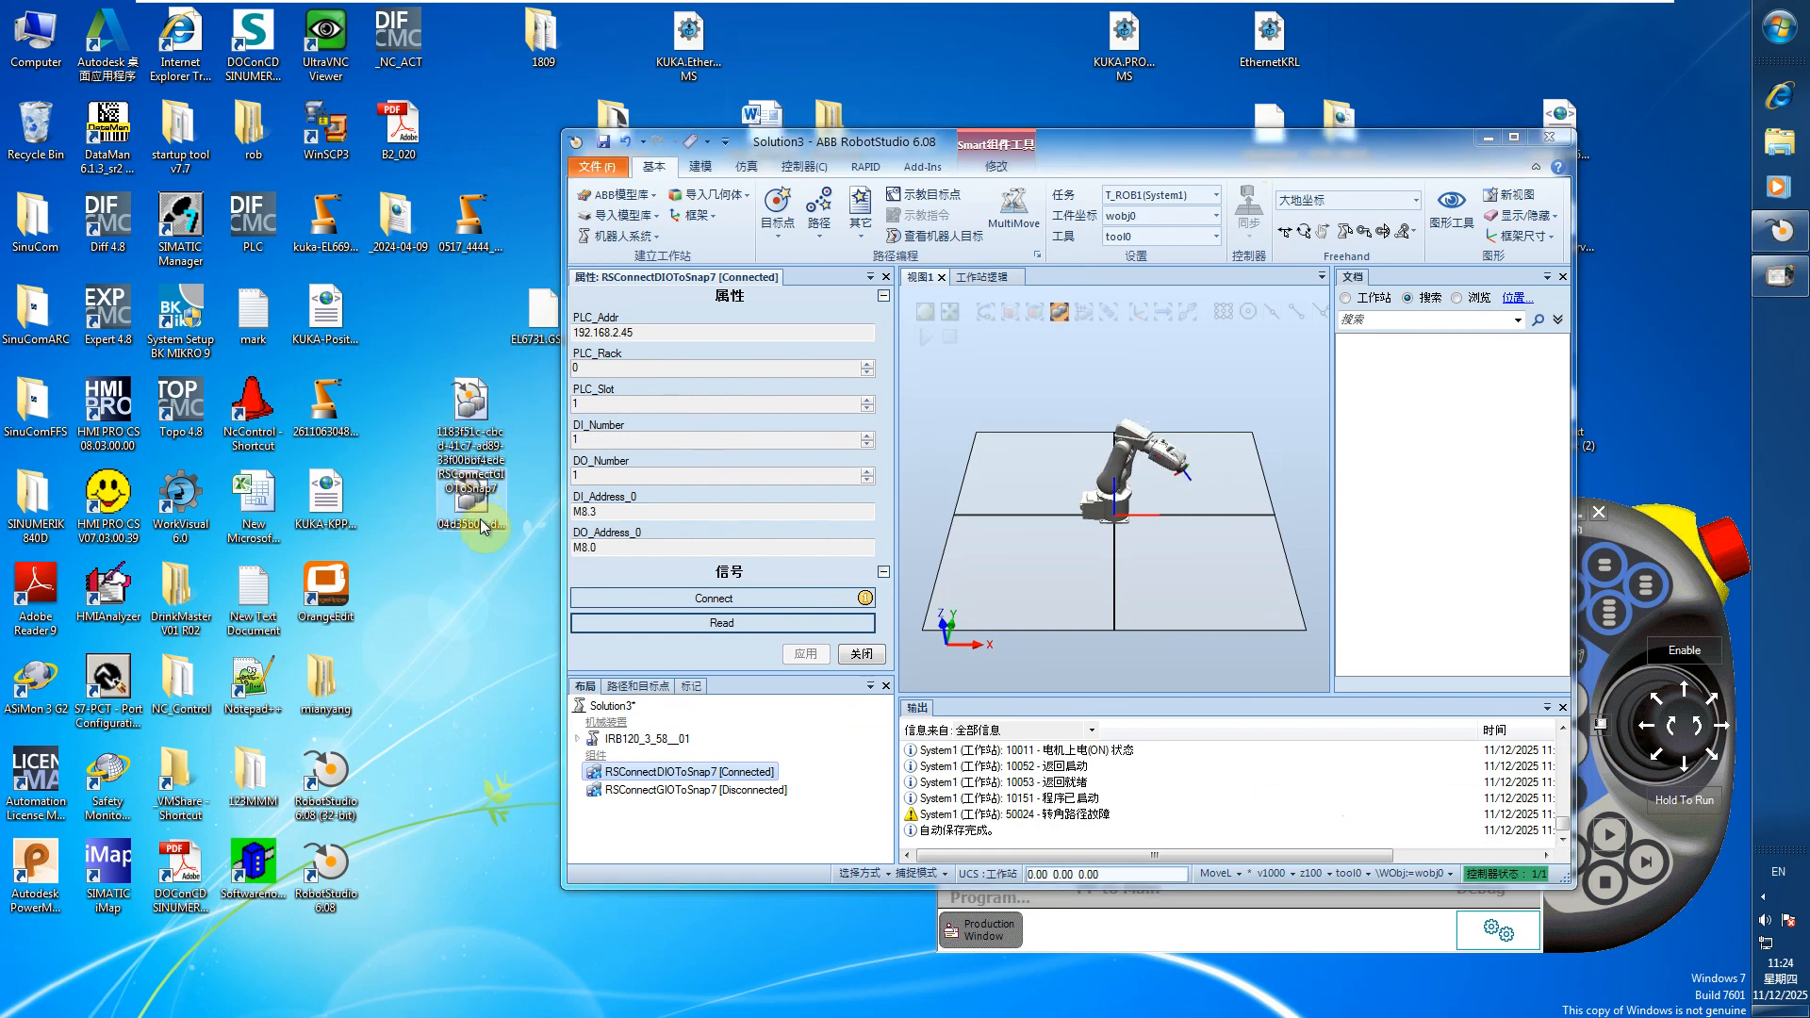
click(464, 396)
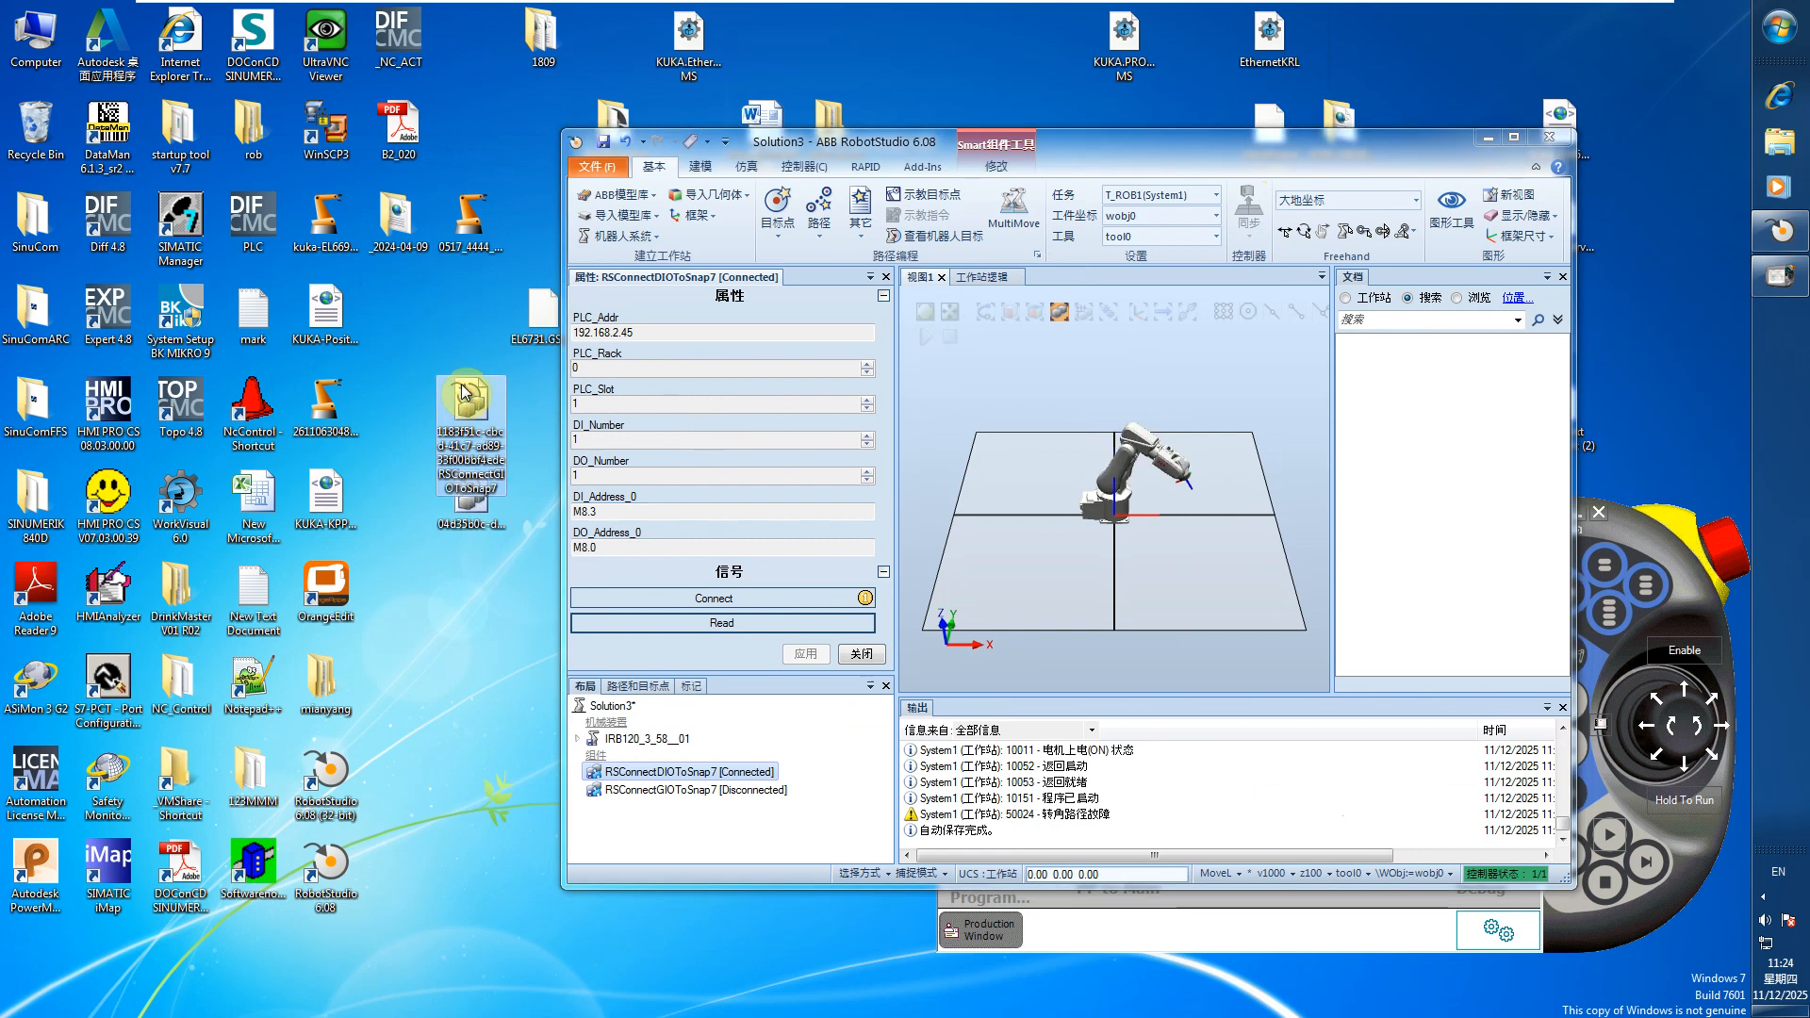
click(476, 509)
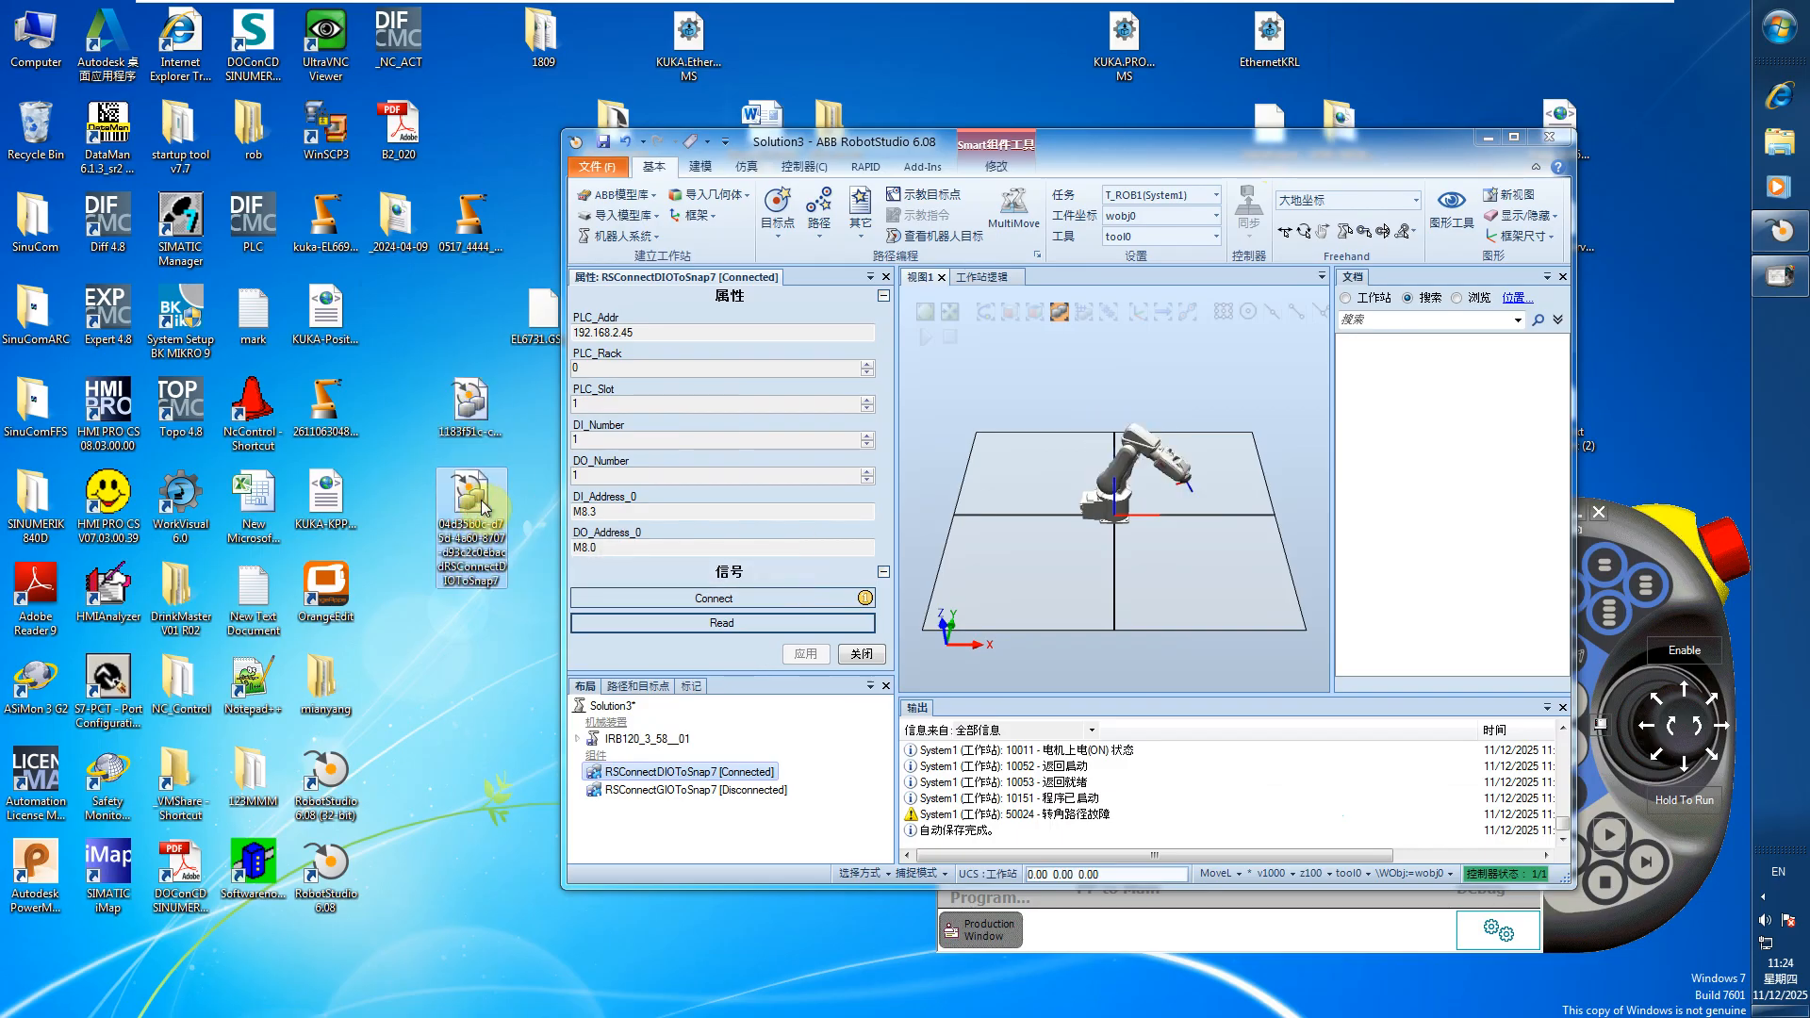
click(478, 408)
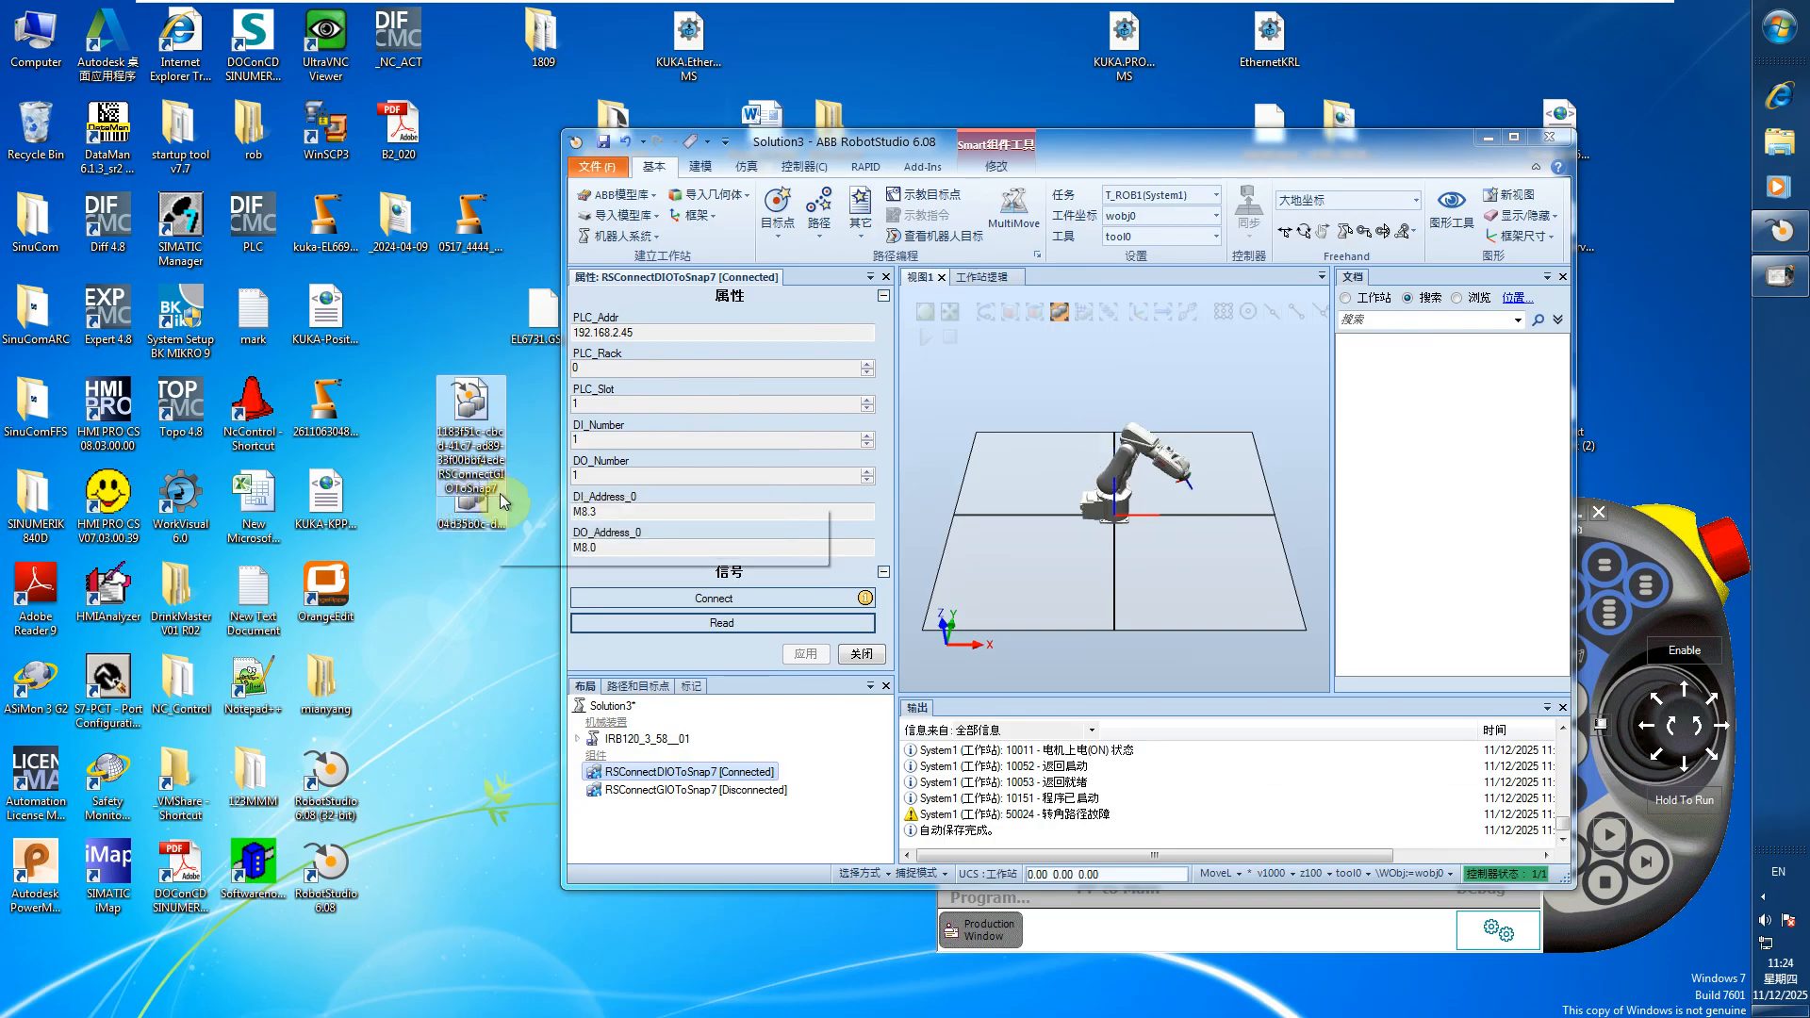
click(473, 514)
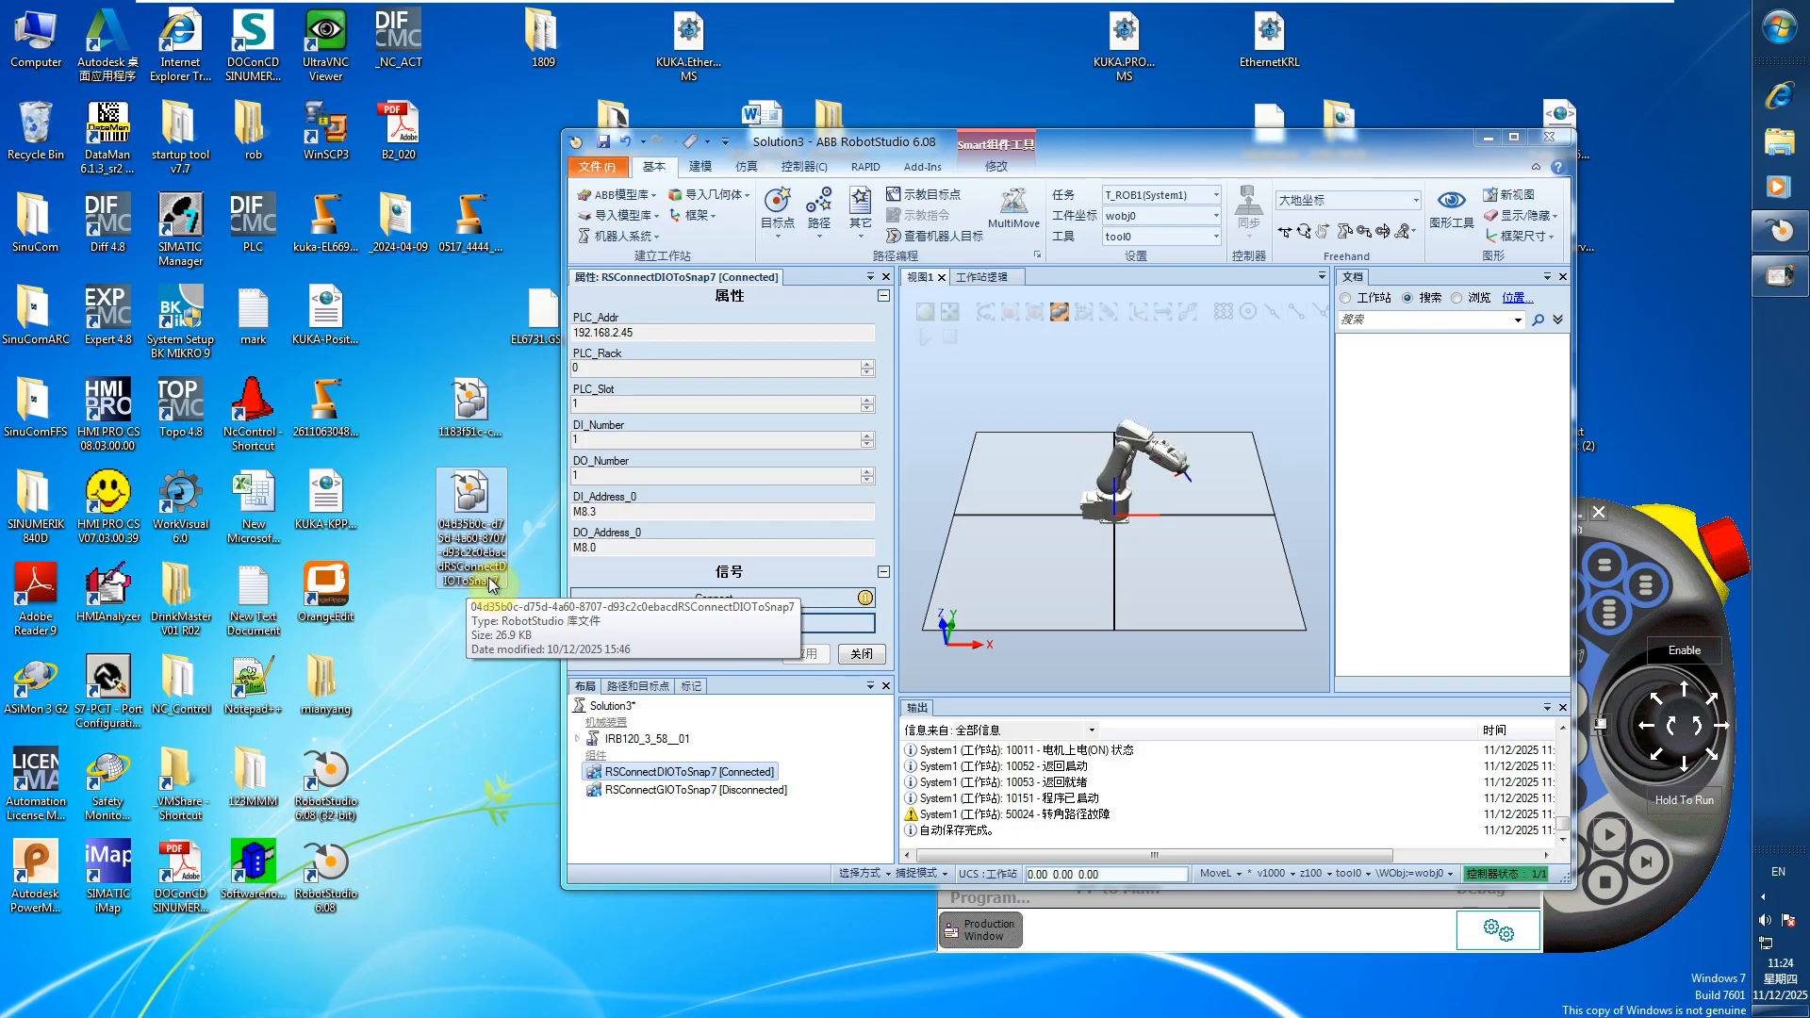
Search the RobotApps add-in gallery in RobotStudio for snap7
click(922, 167)
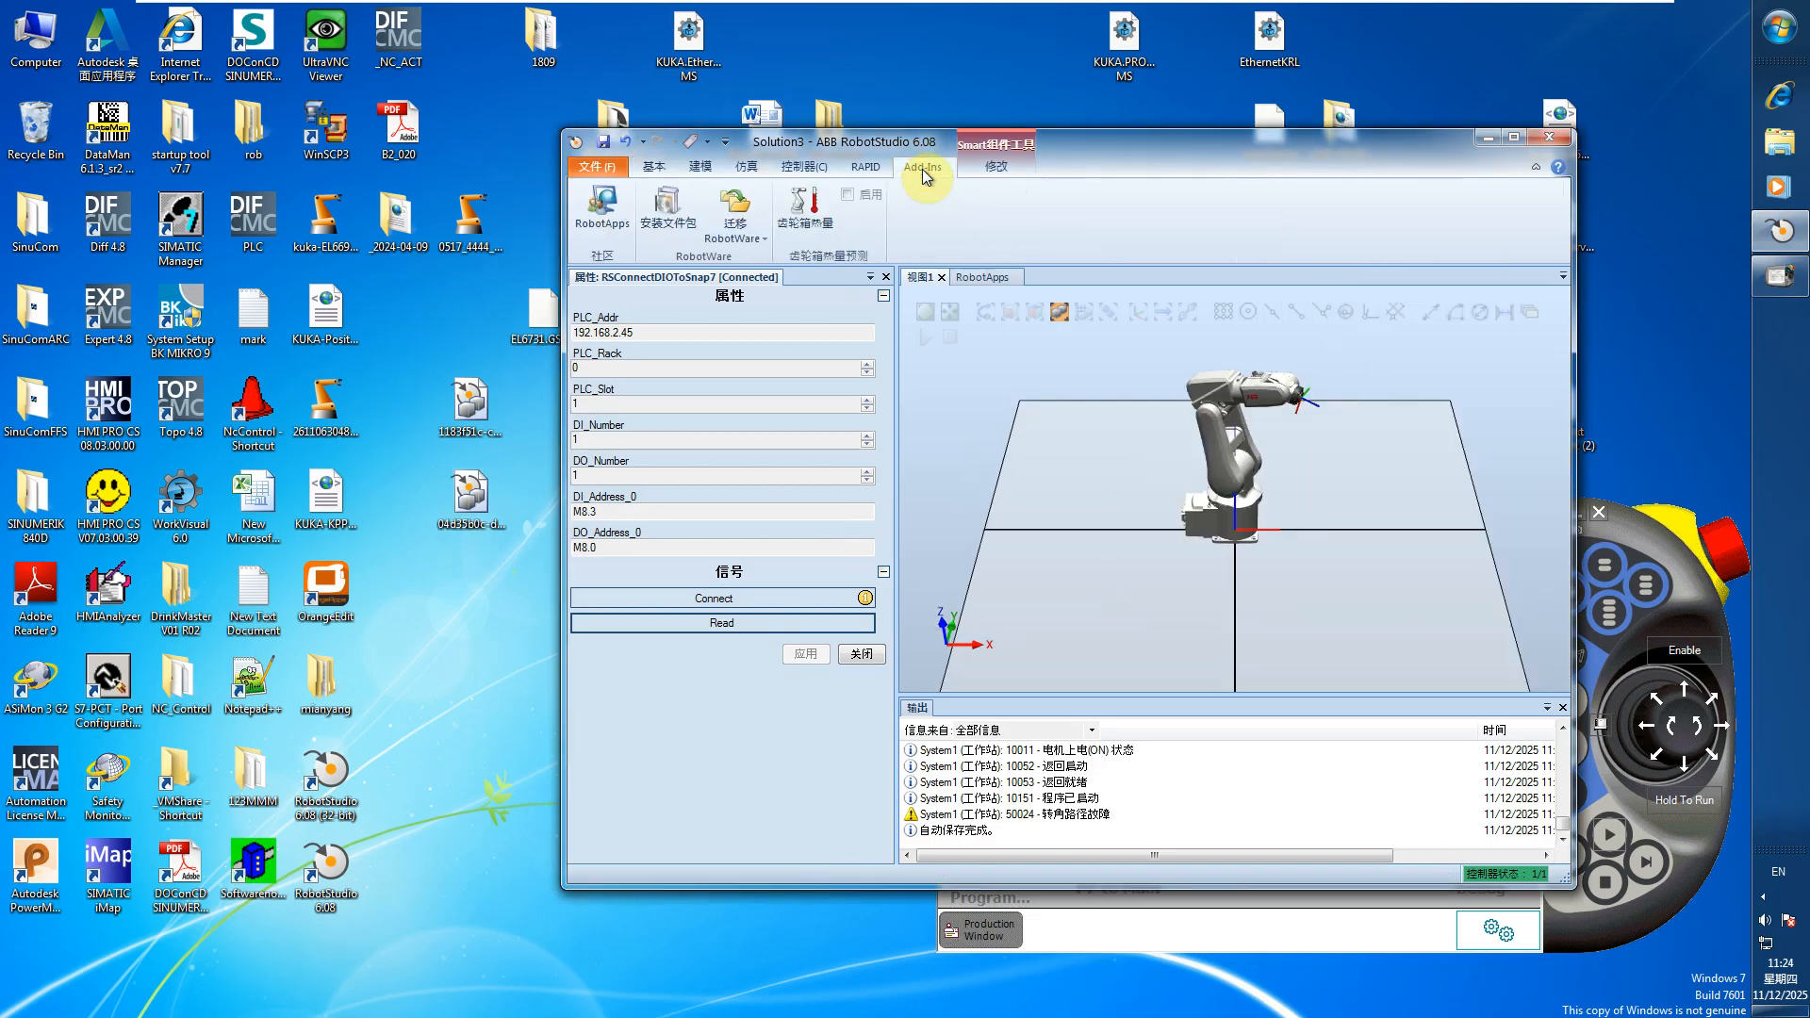
click(601, 222)
click(981, 342)
text(snap7)
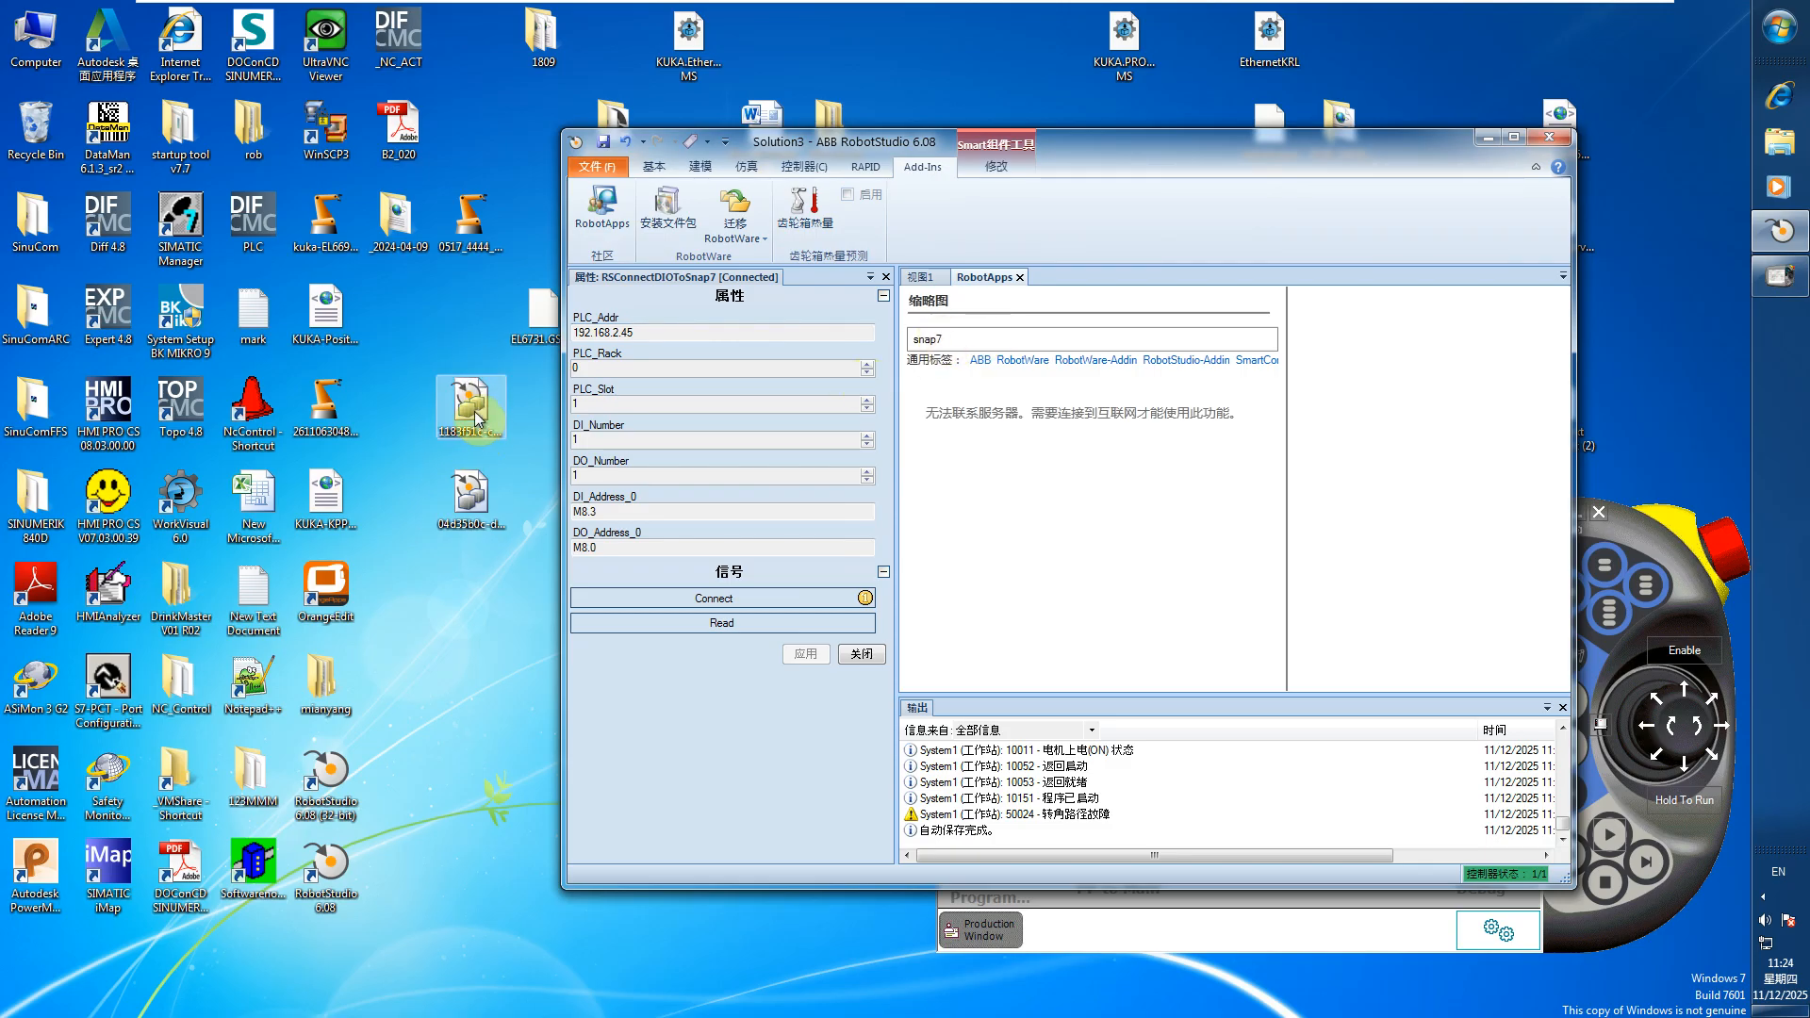
Move the RobotStudio window aside, review the Solution3 station's system and library file information, and return to the station view
drag(1145, 158, 880, 184)
drag(1099, 173, 1031, 179)
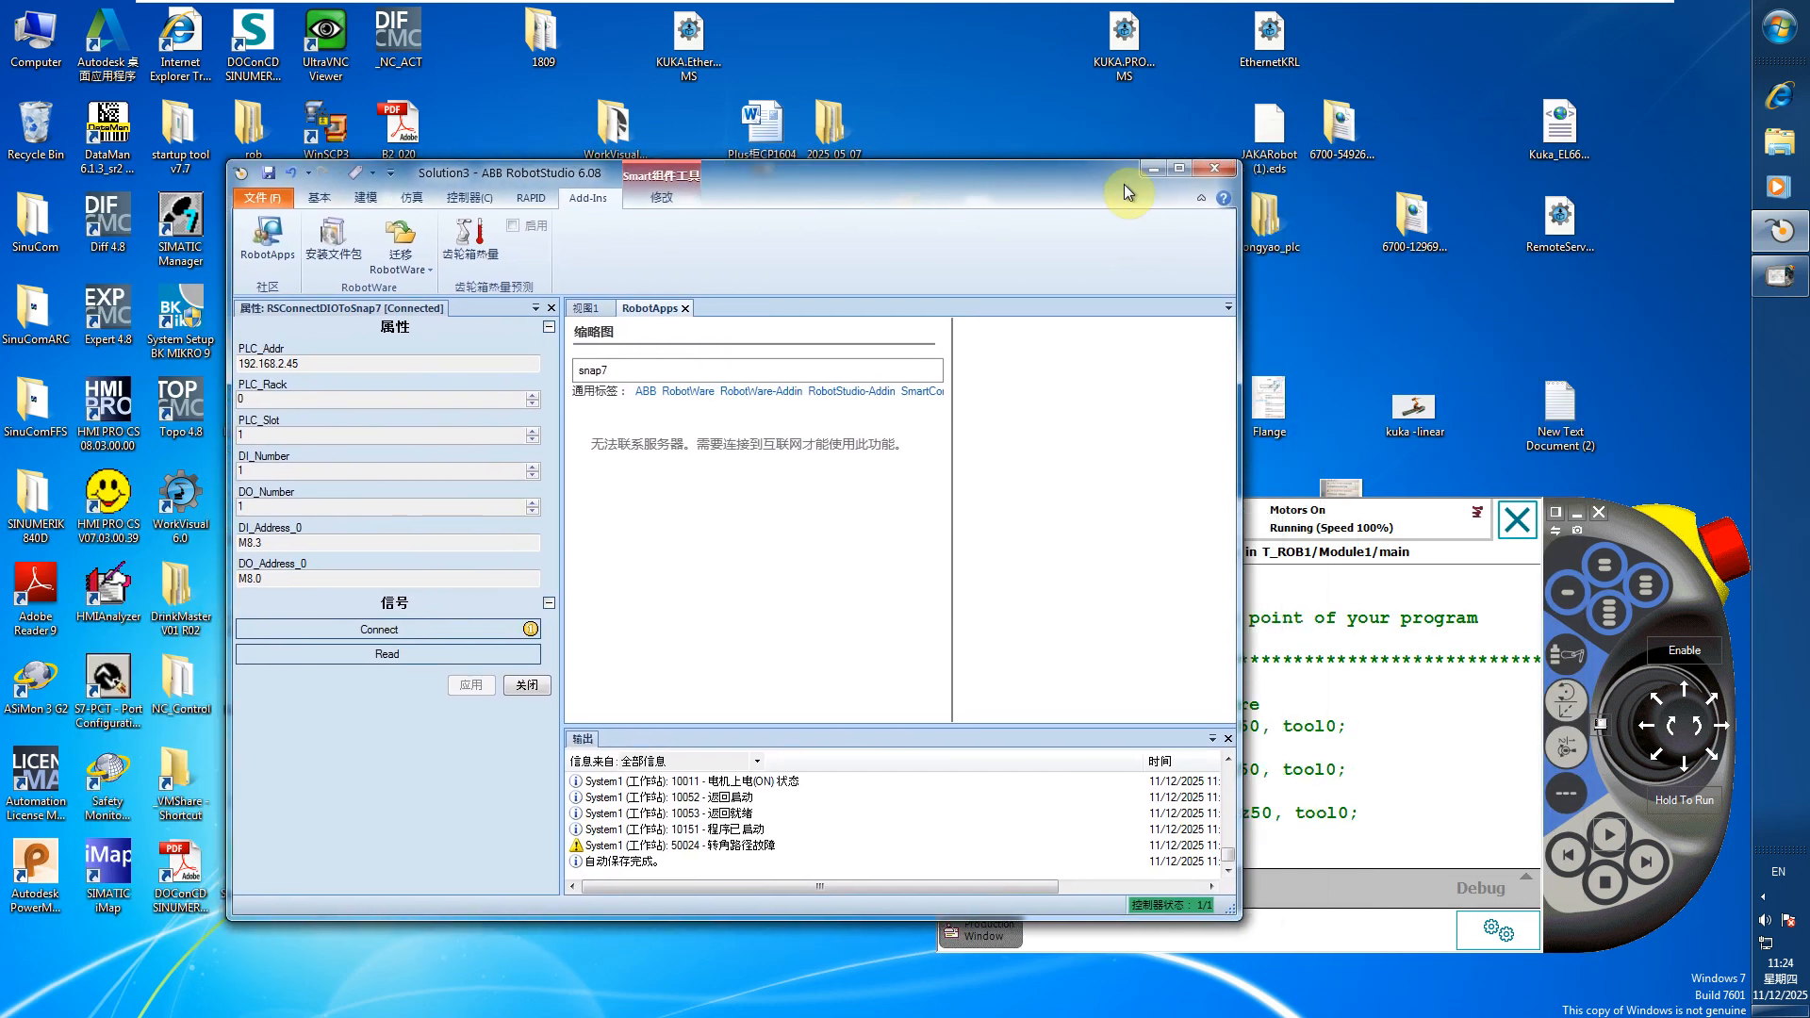
click(262, 198)
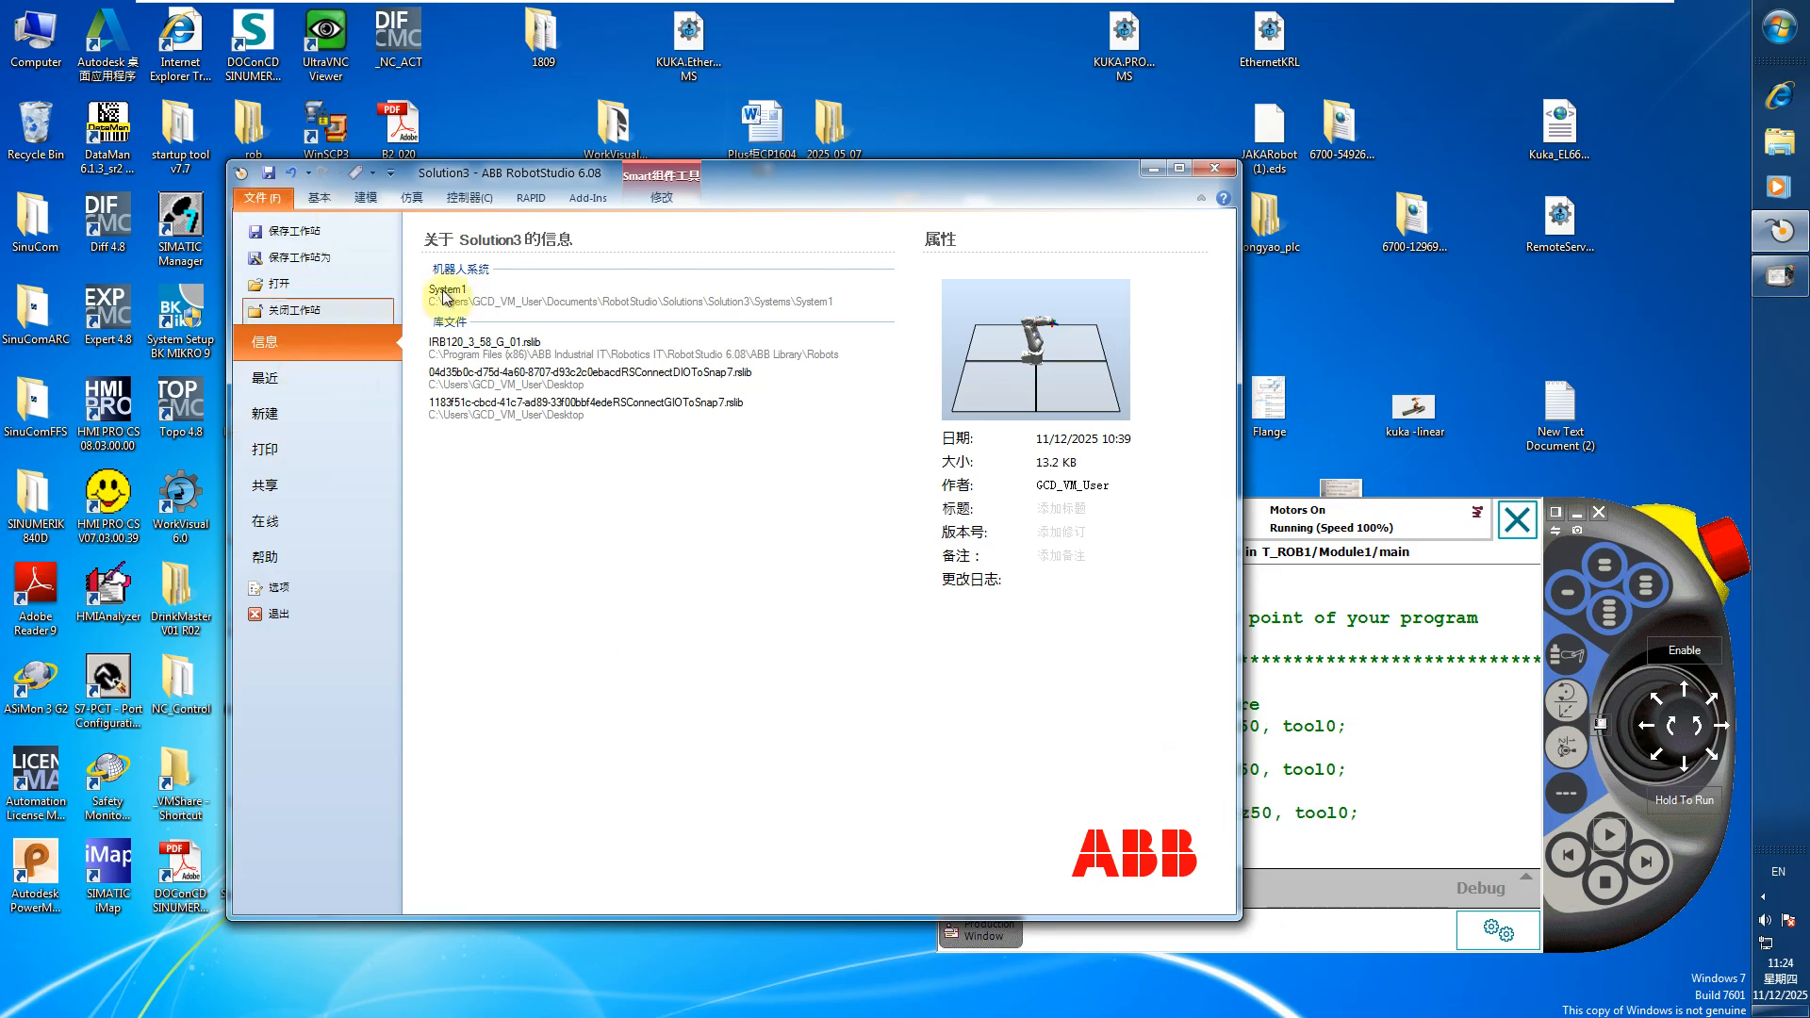
click(321, 199)
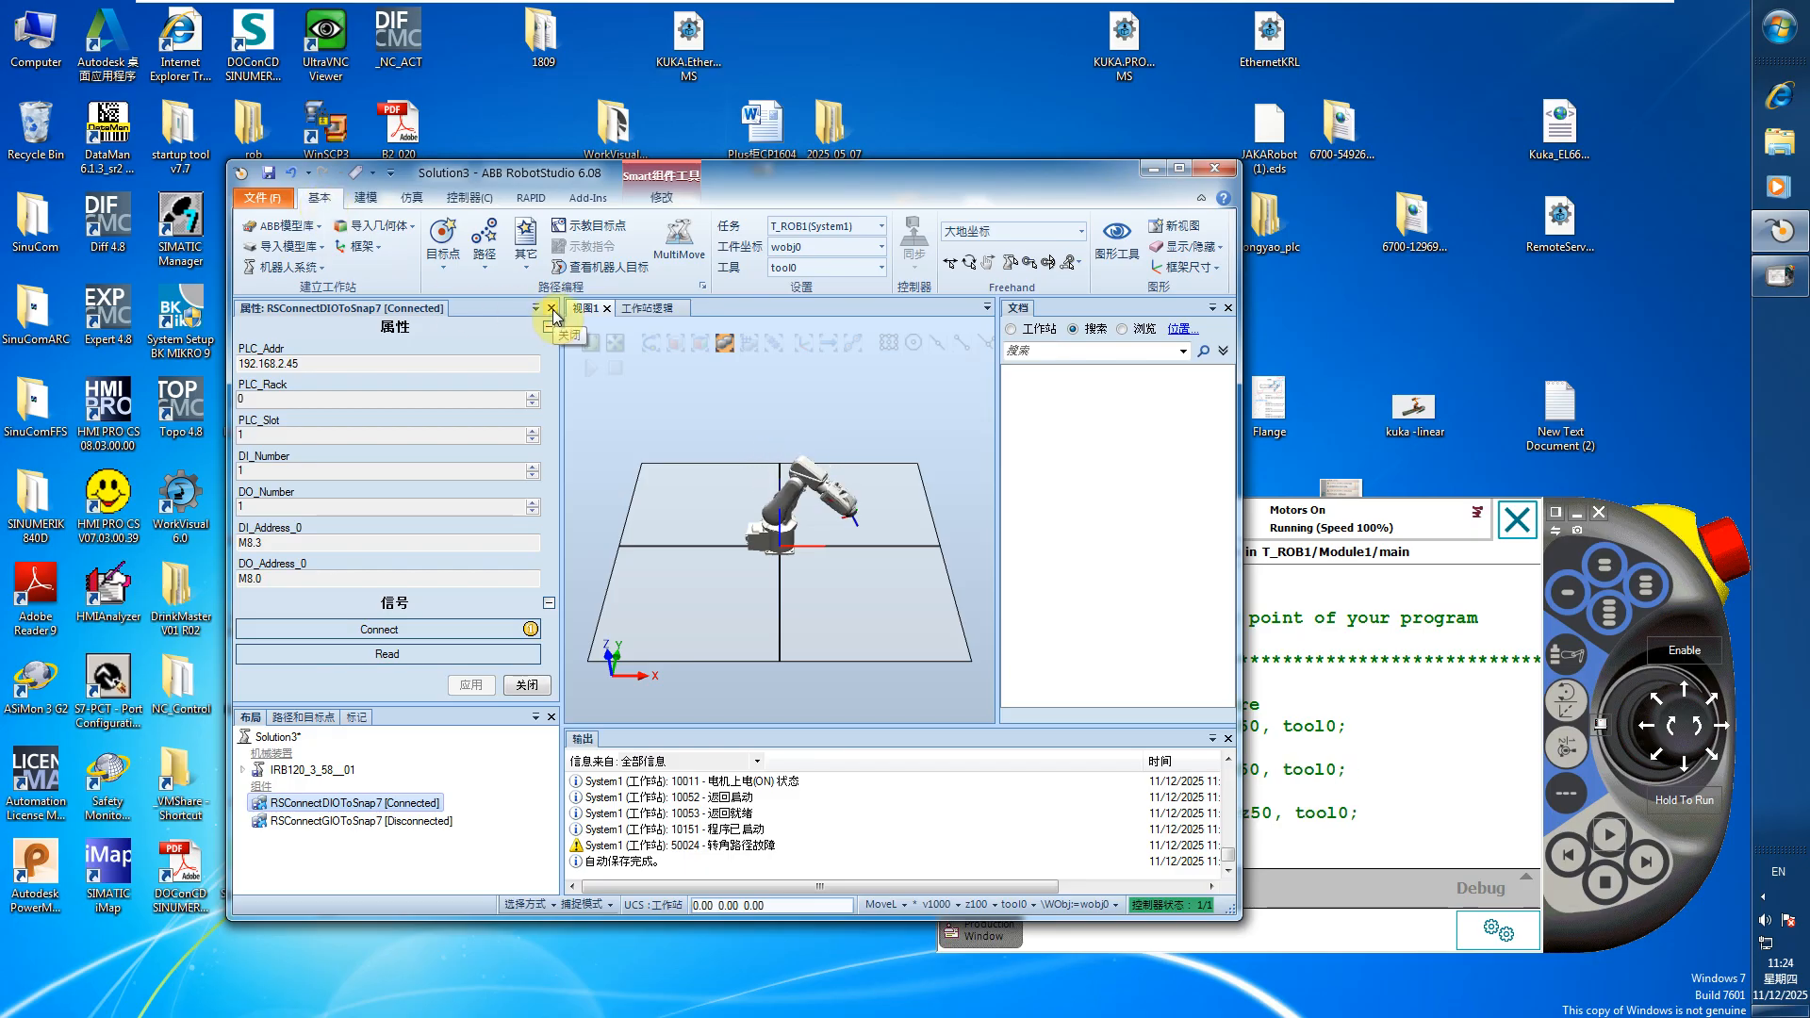
Close the properties of the RSConnectDIOToSnap7 component
click(364, 199)
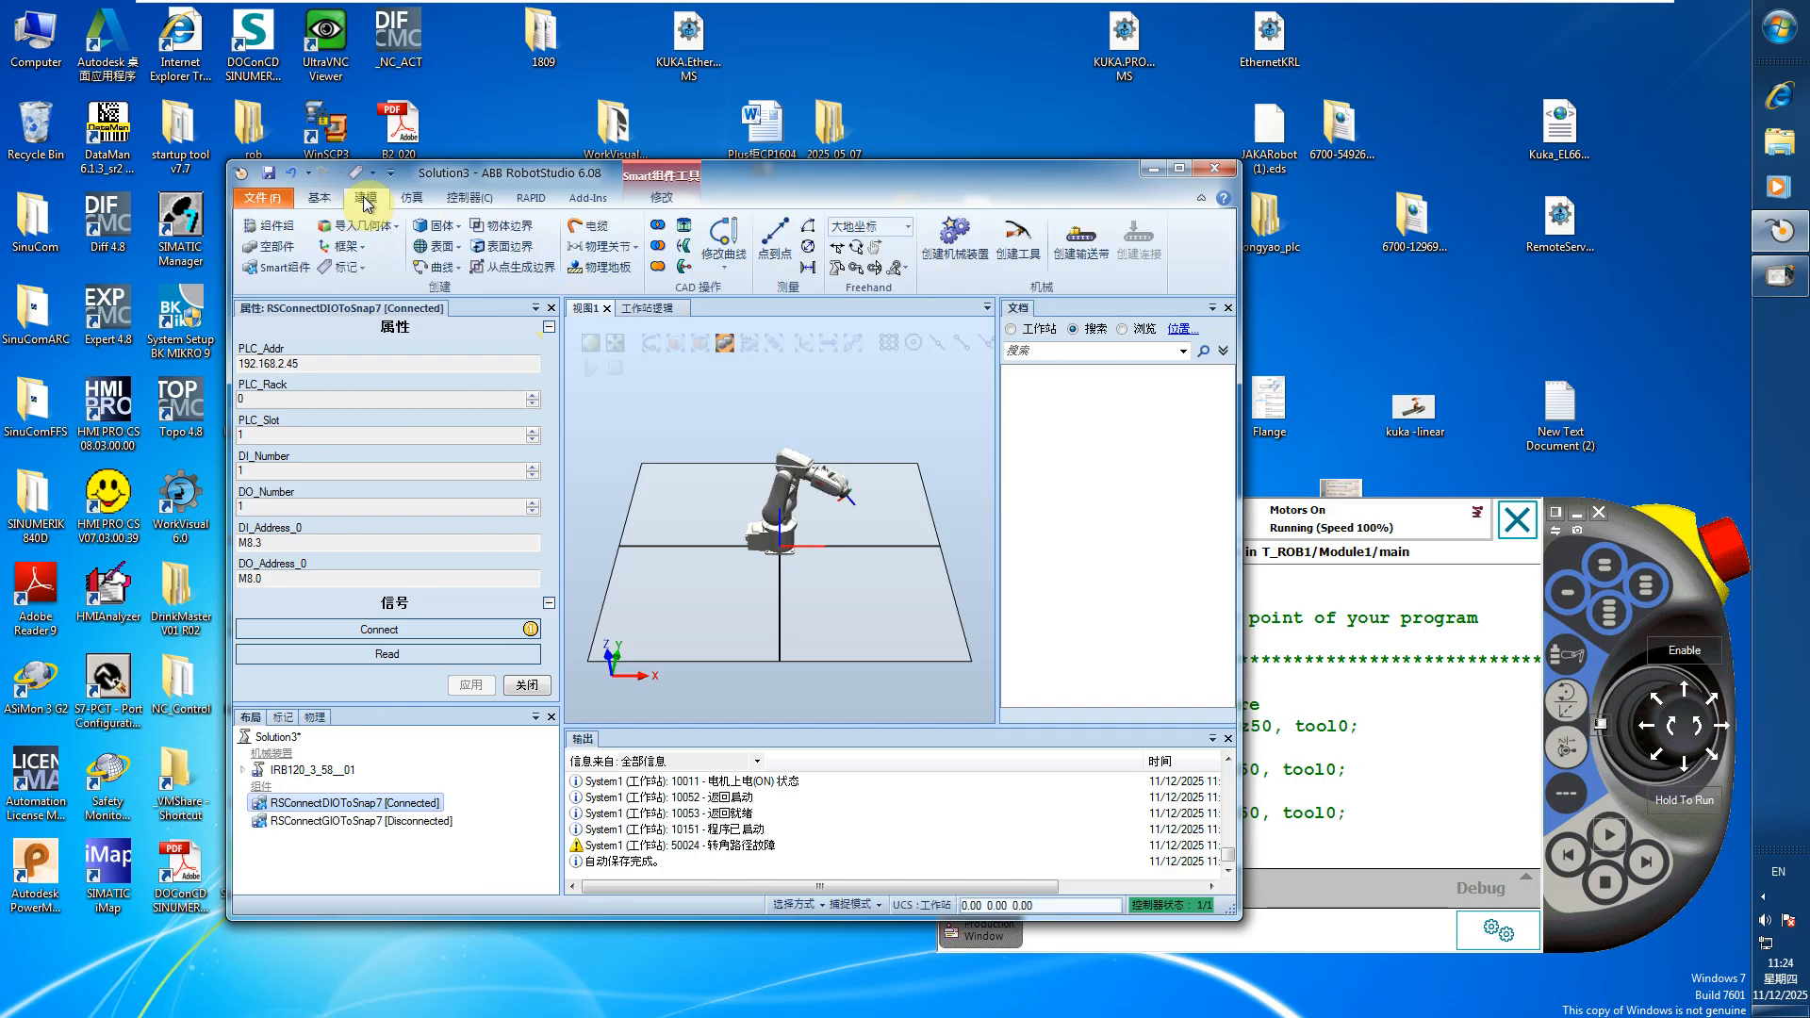
click(314, 196)
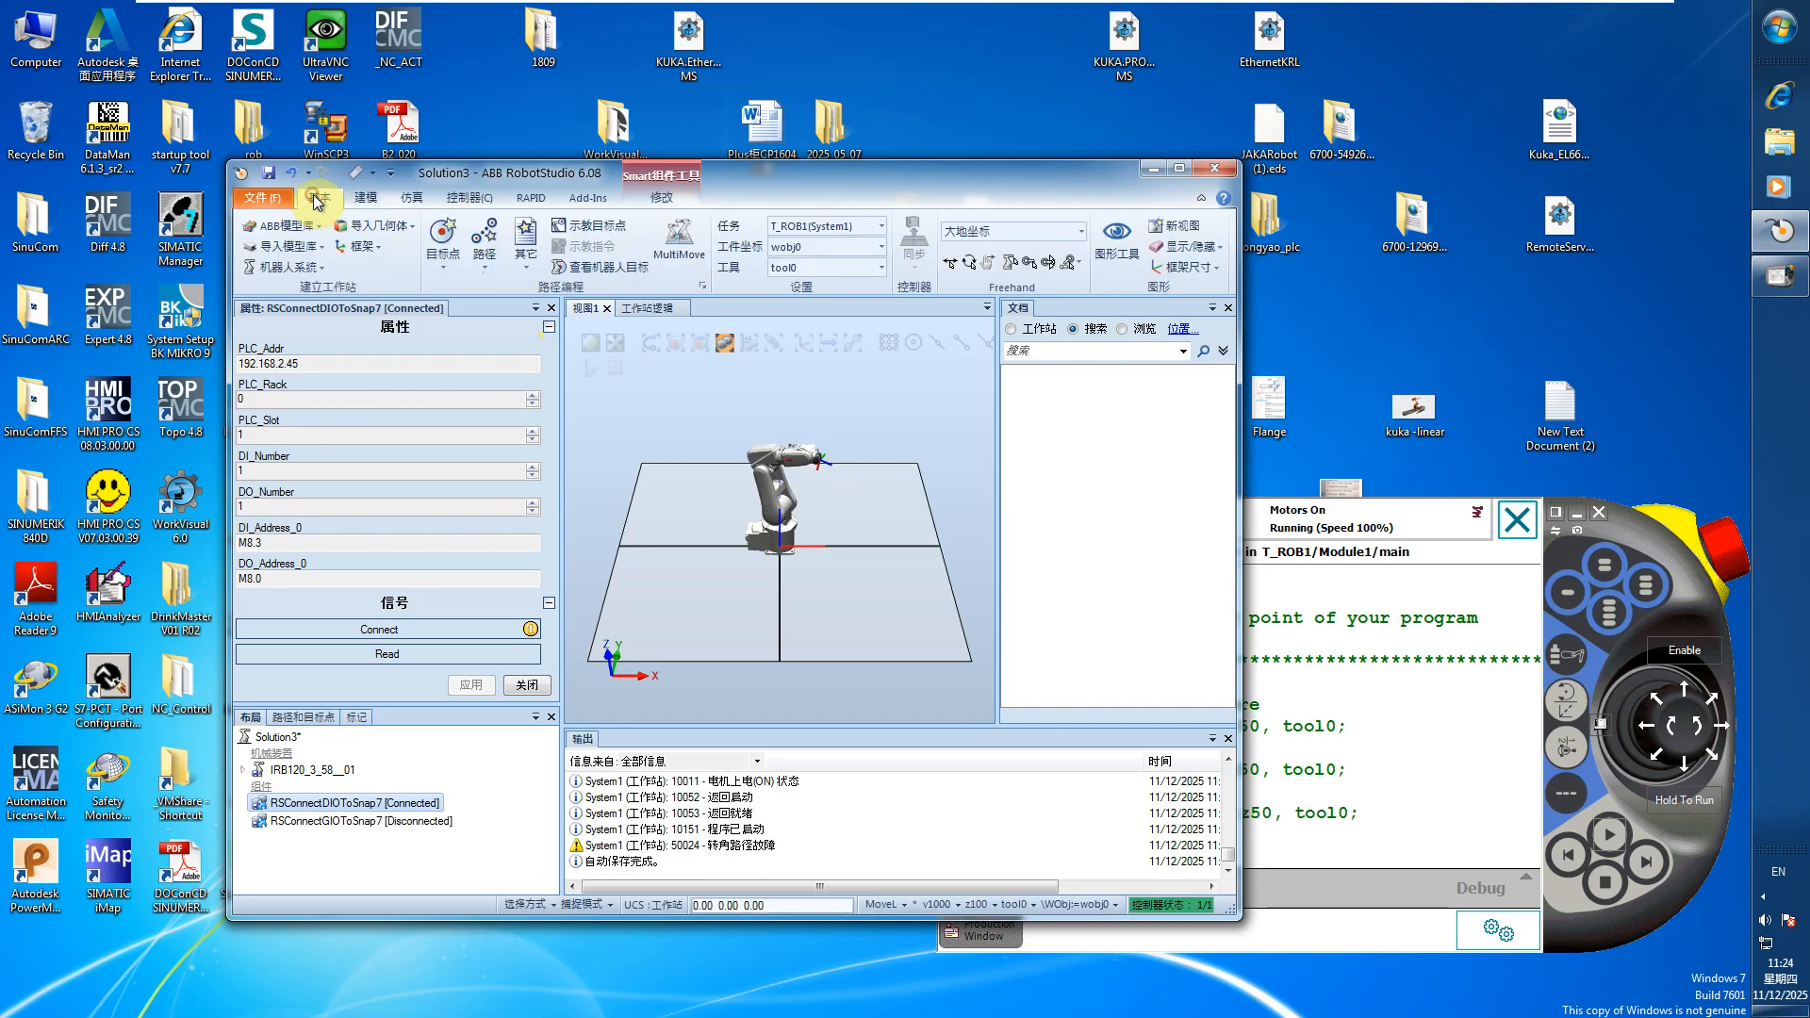
click(553, 309)
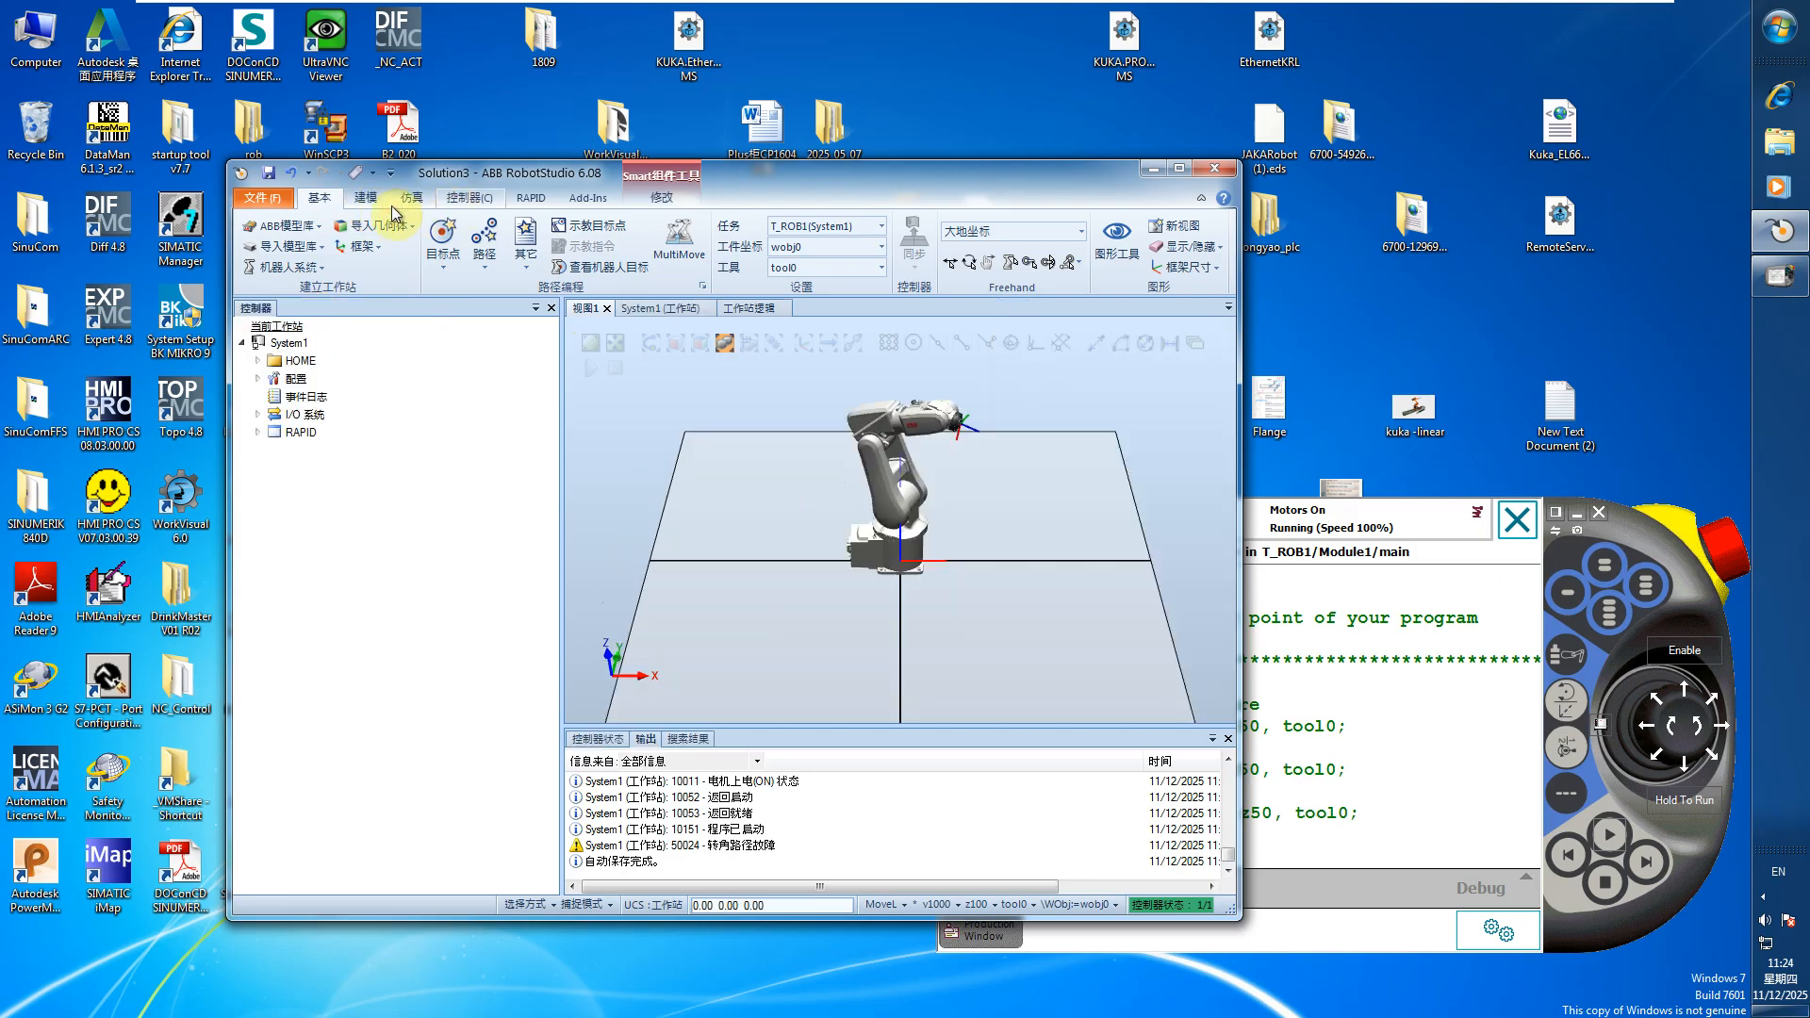
Show the Solution3 station layout and look through the sources for importing a library, including the user library
click(263, 198)
click(320, 198)
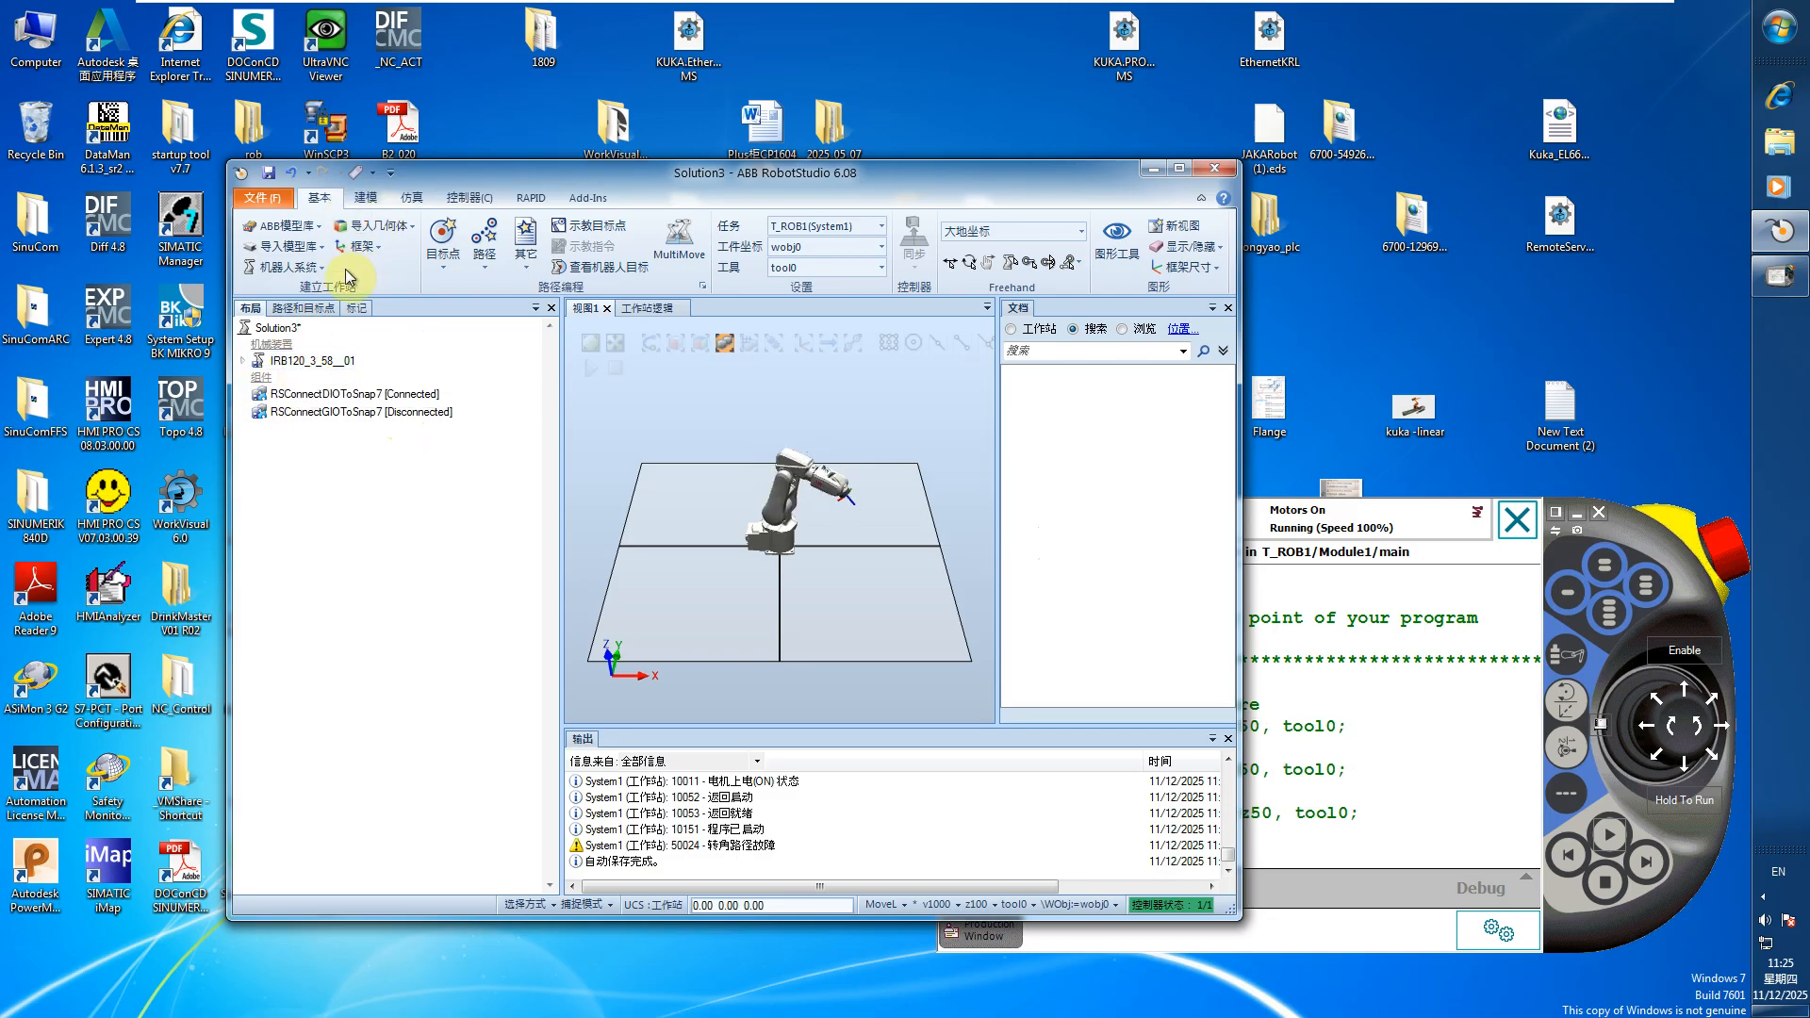
click(320, 249)
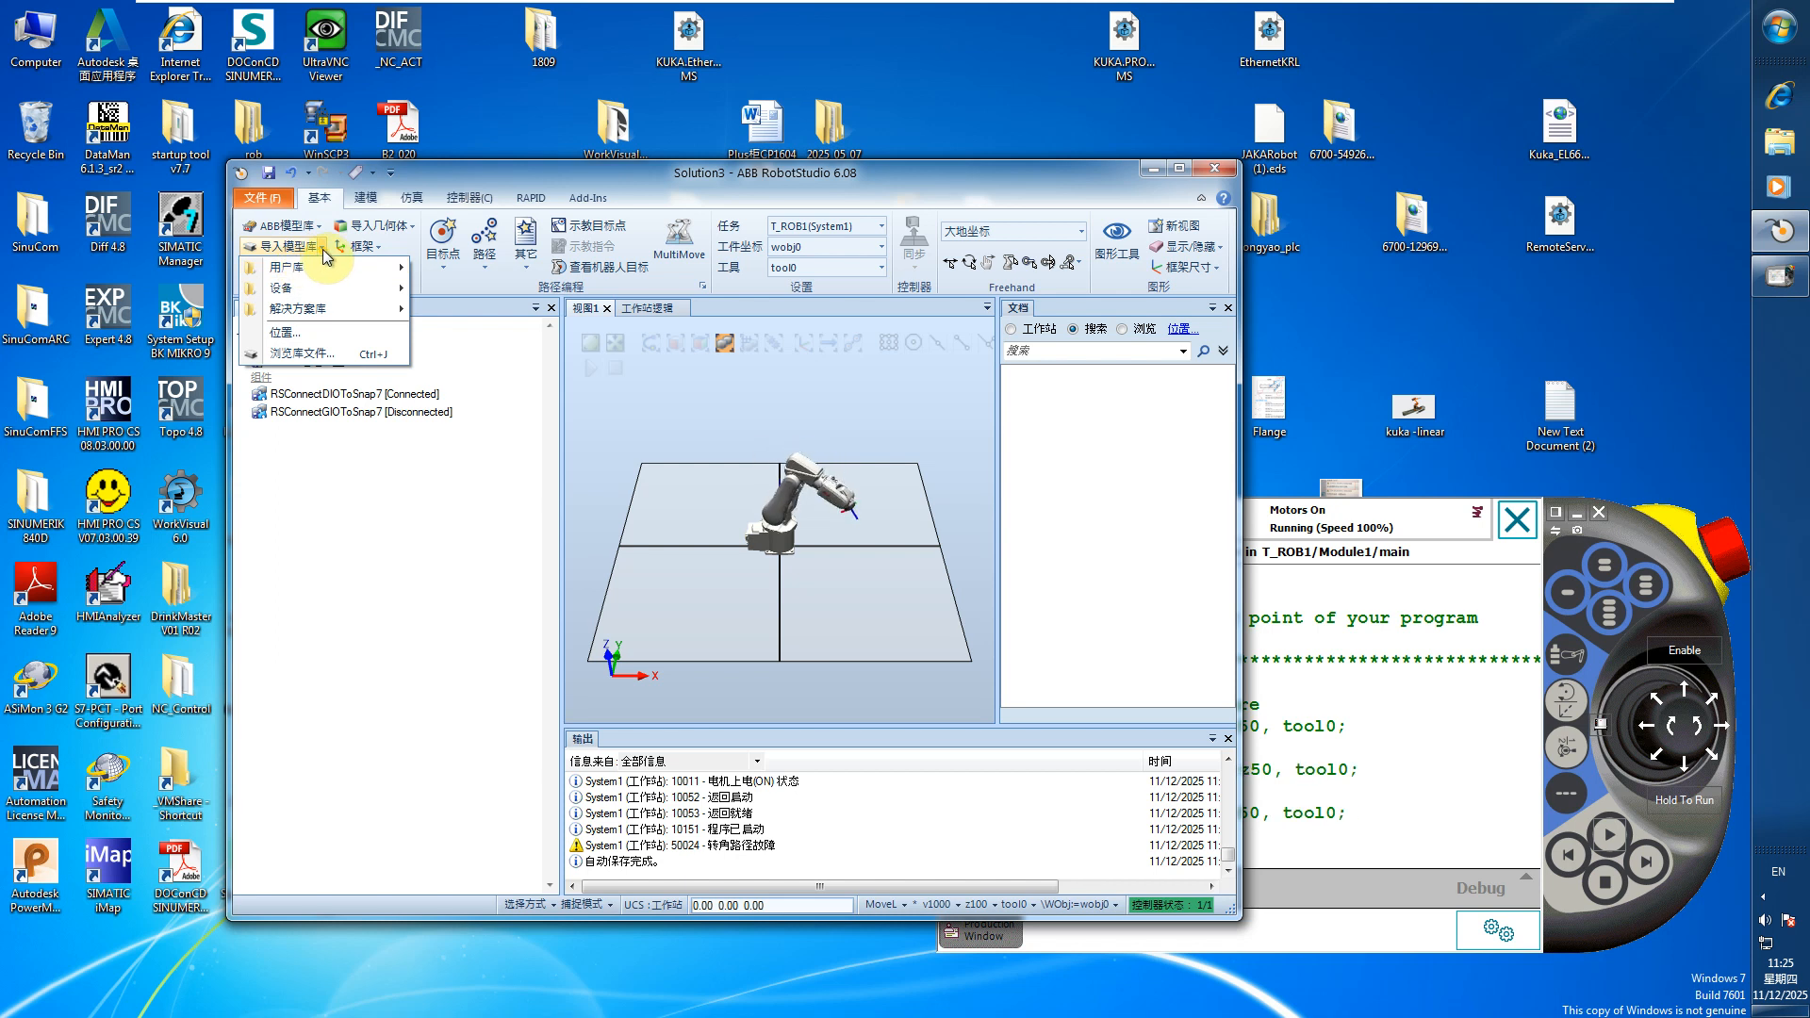
mouse_move(325, 271)
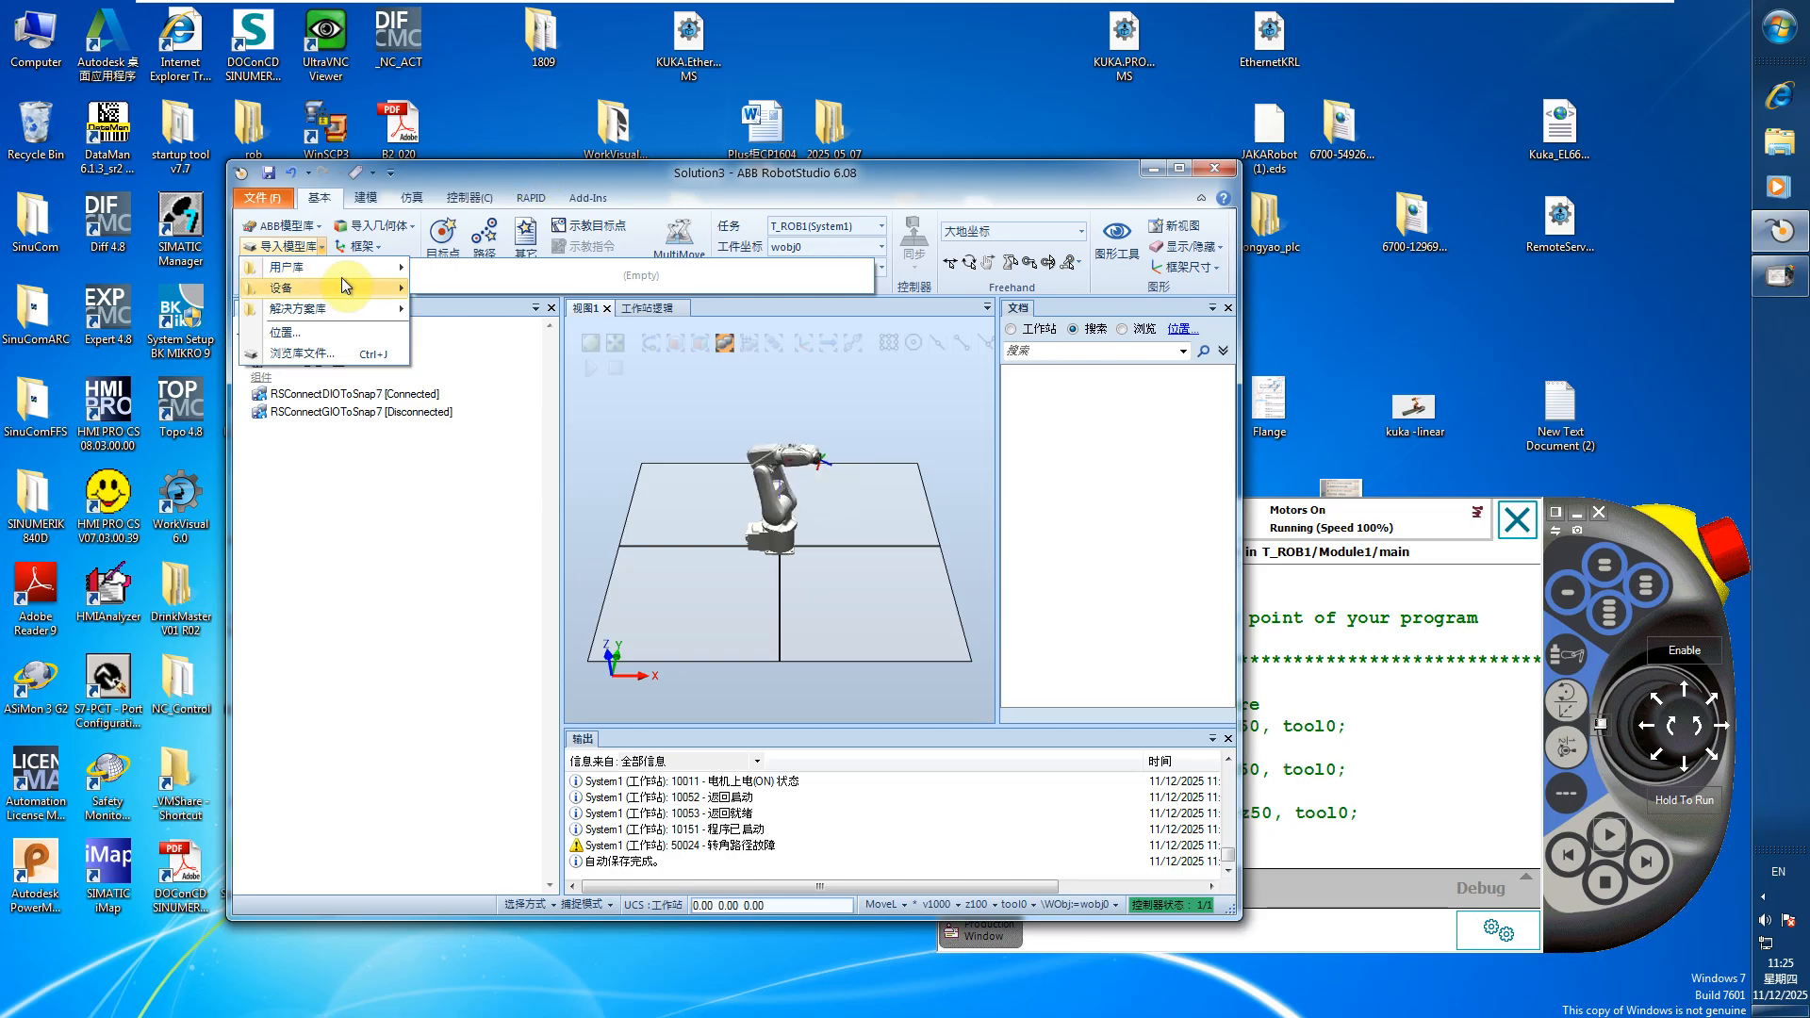
click(352, 267)
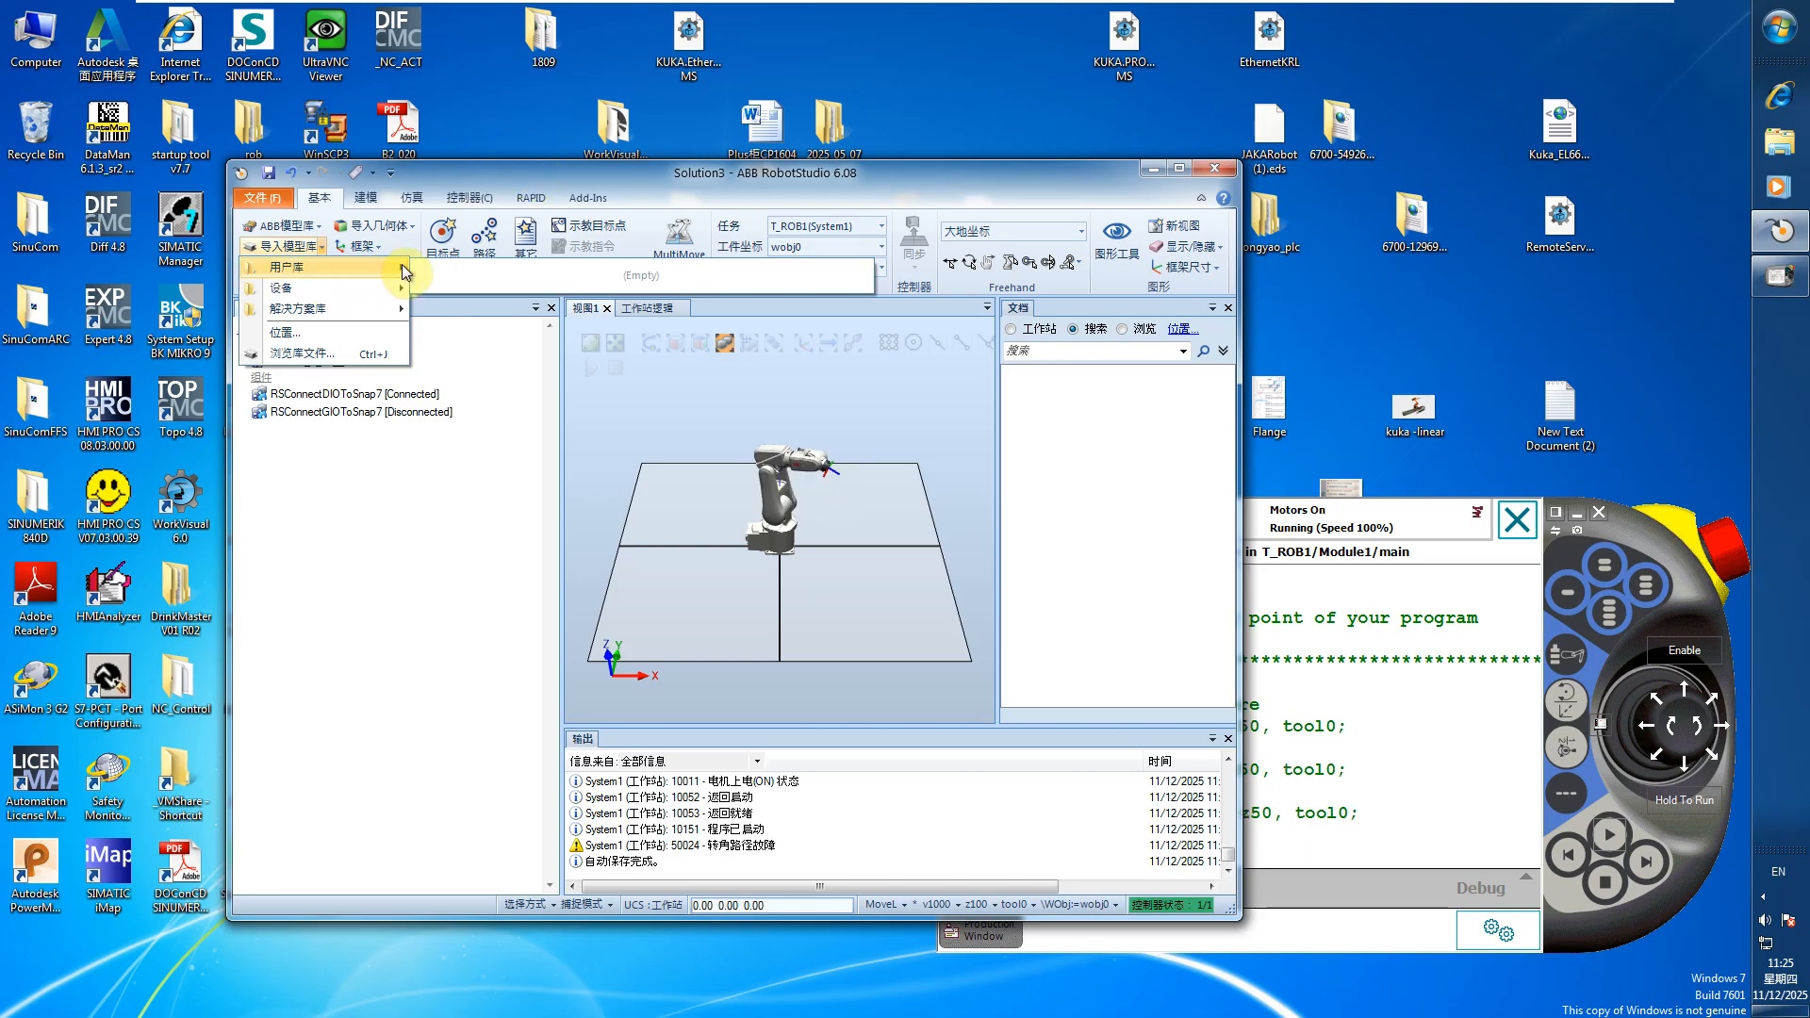
mouse_move(303, 290)
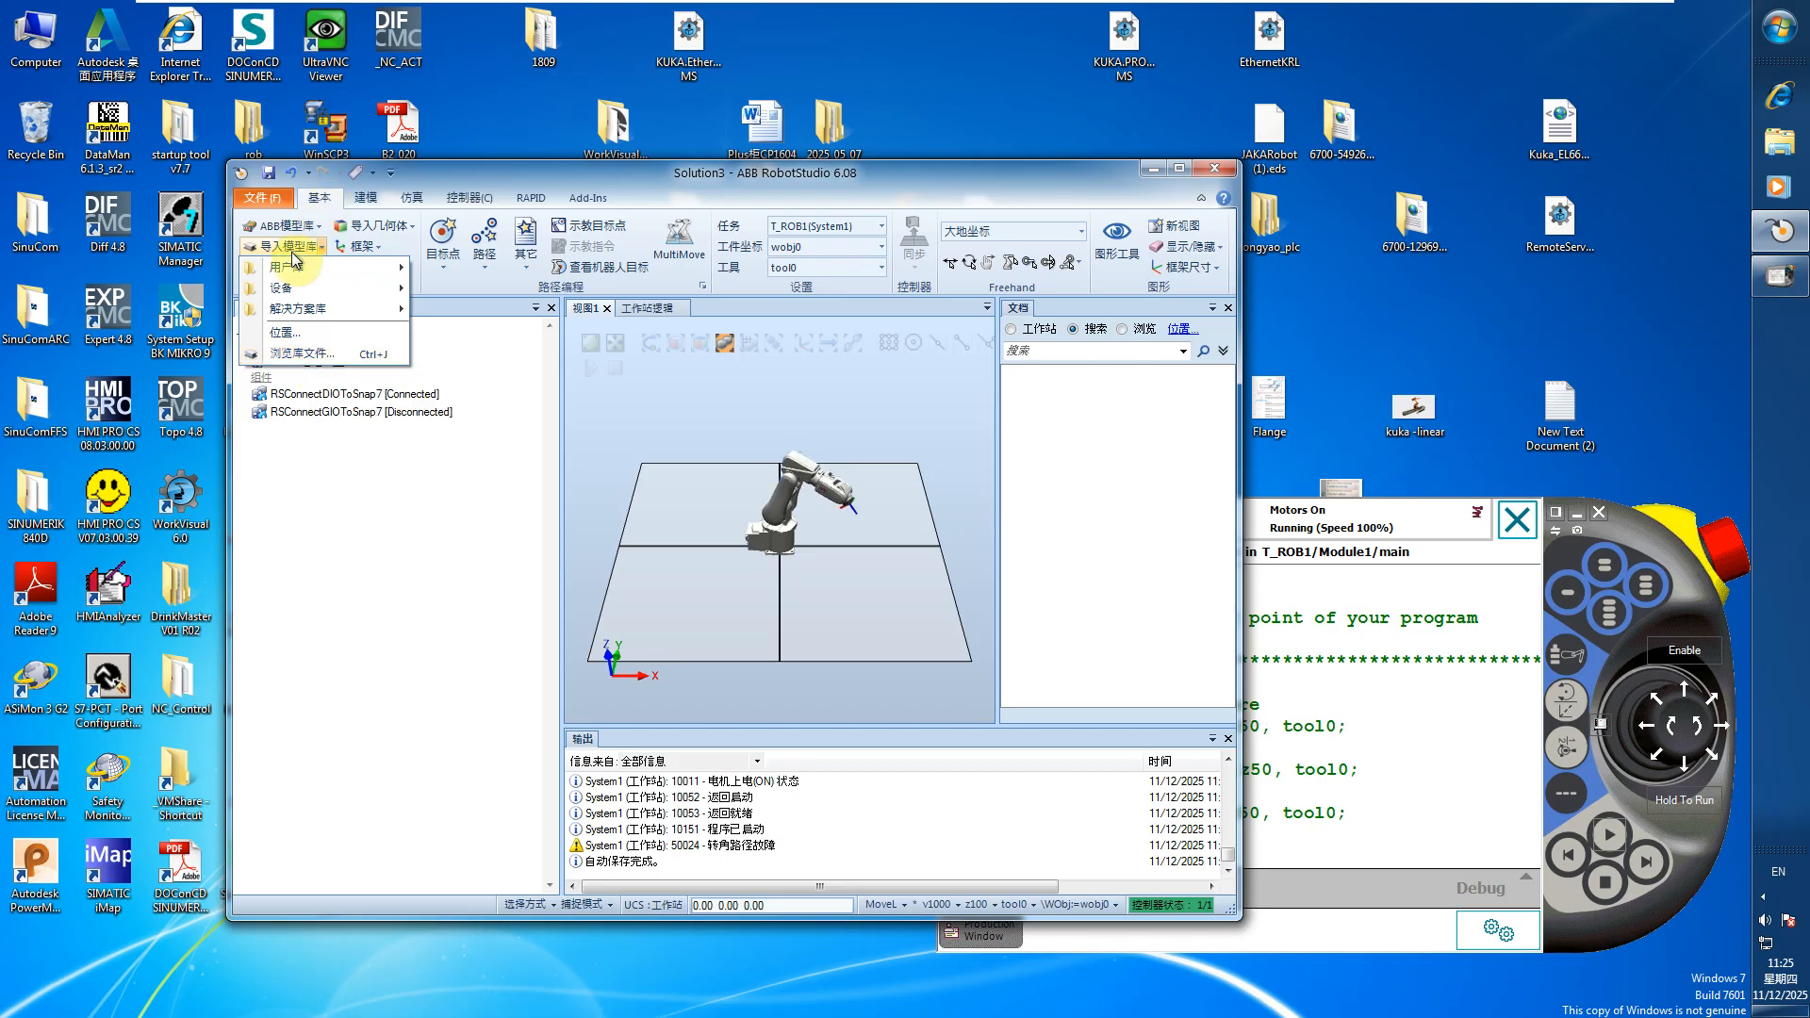
Browse the desktop for library files, preview the RSConnectDIOToSnap7 file, and leave without importing it
click(313, 354)
drag(550, 180, 769, 262)
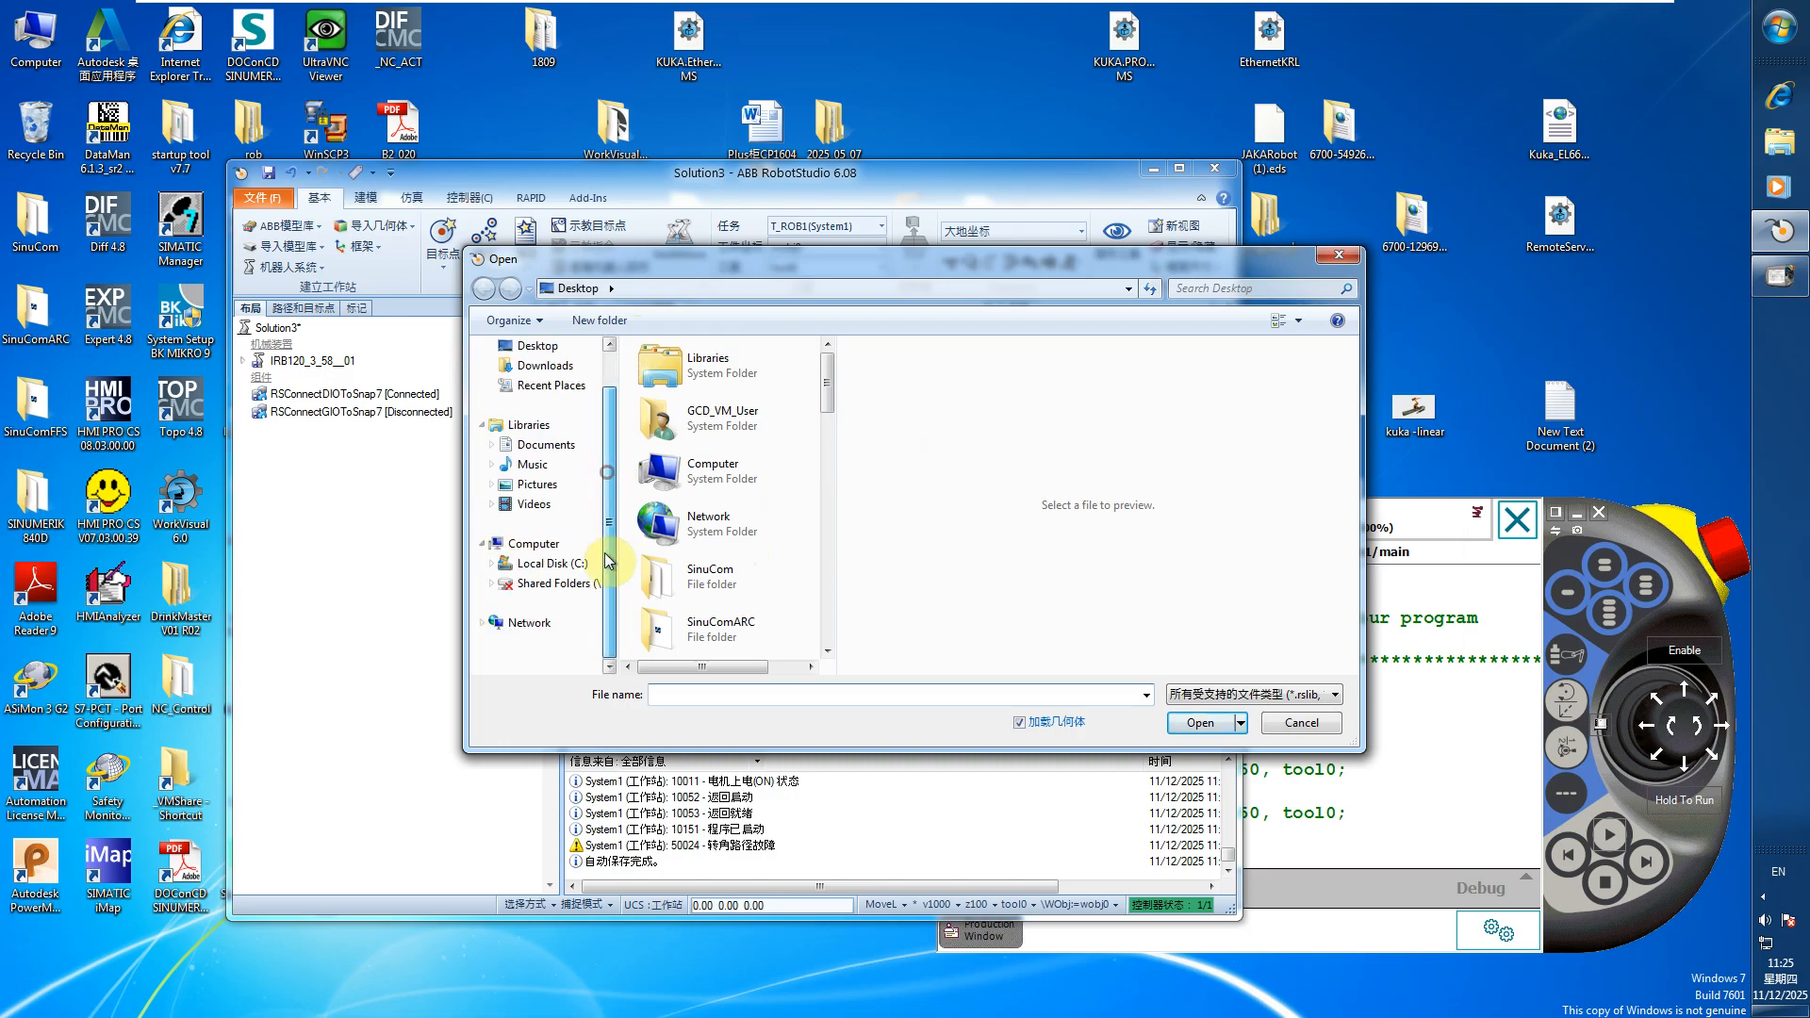
click(531, 415)
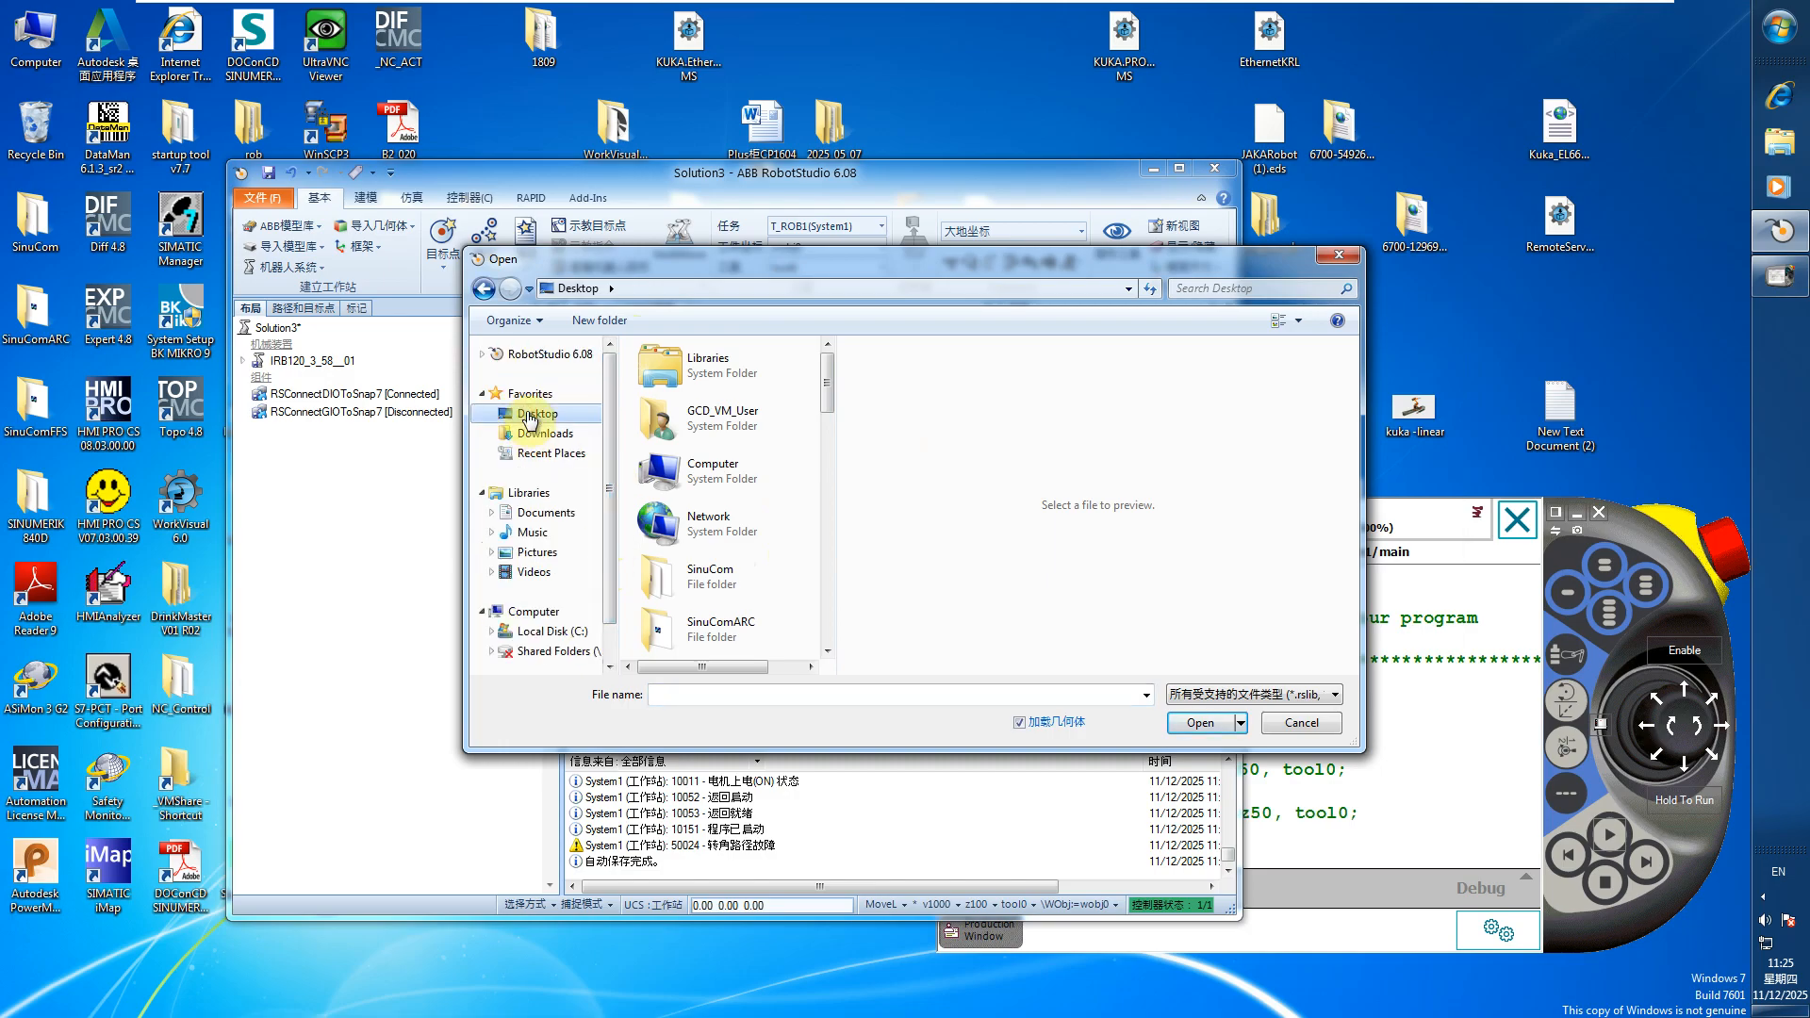
drag(830, 388, 827, 632)
click(702, 491)
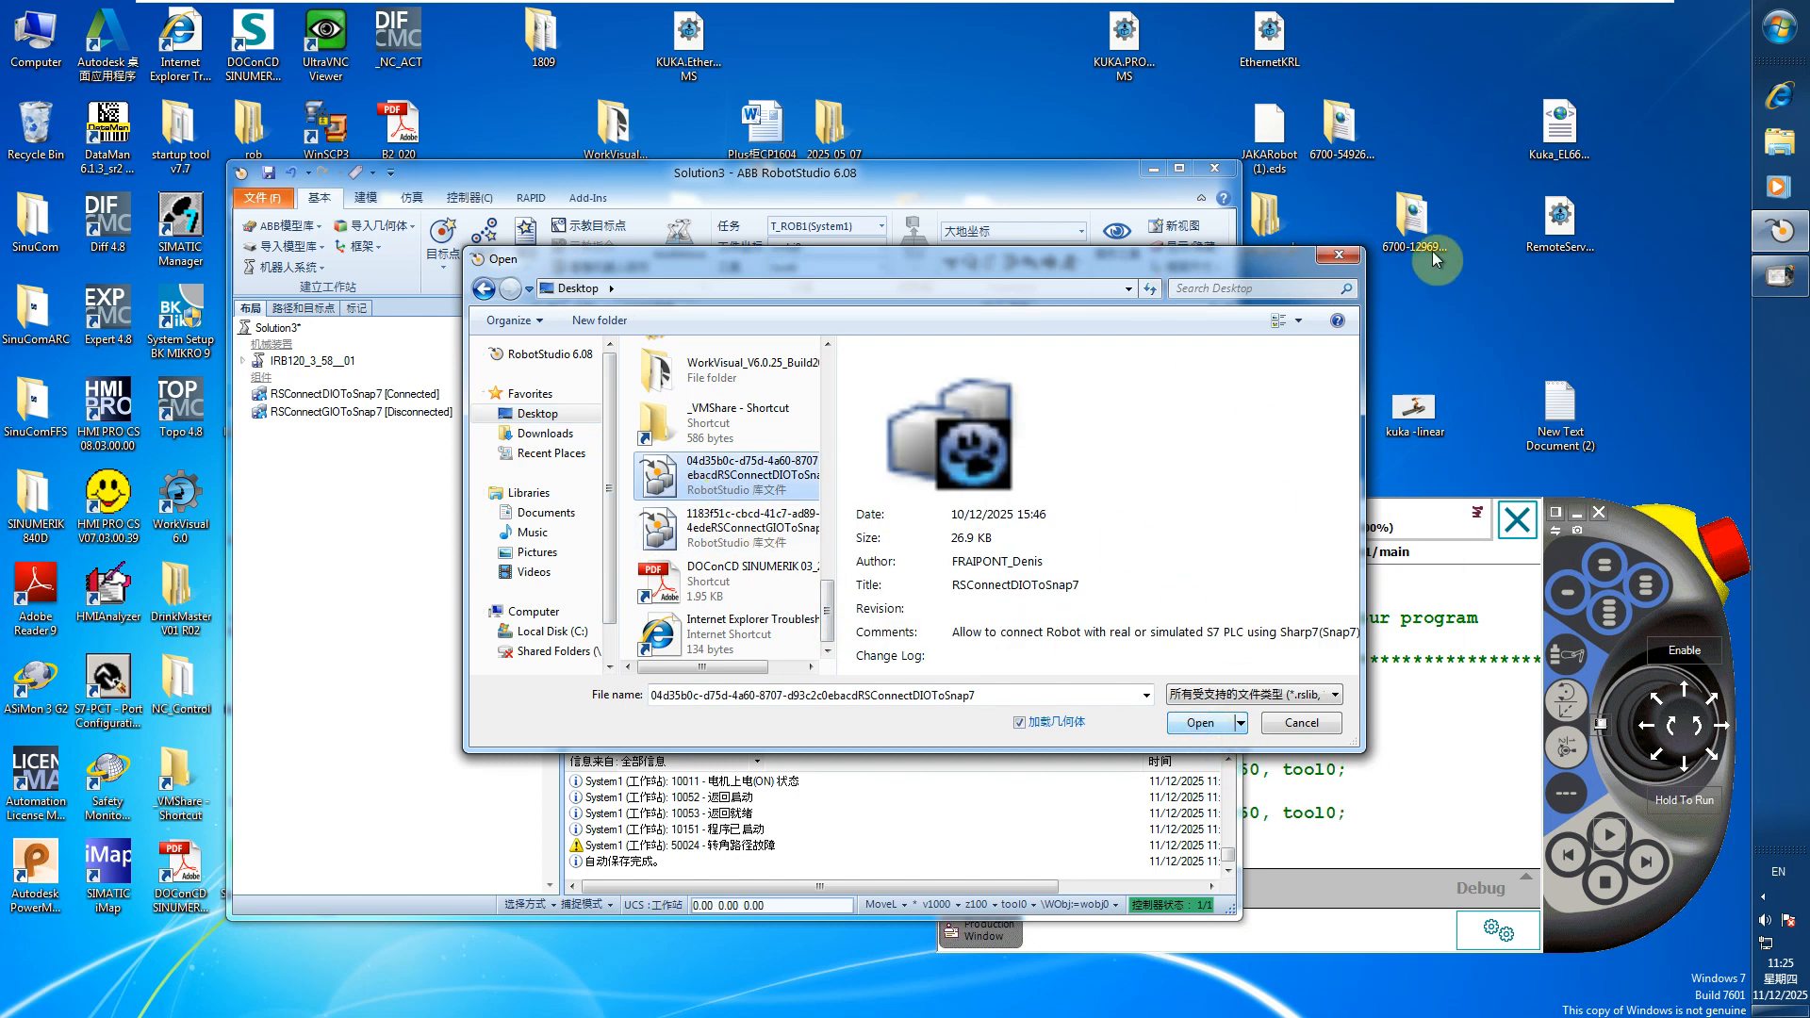
click(1349, 259)
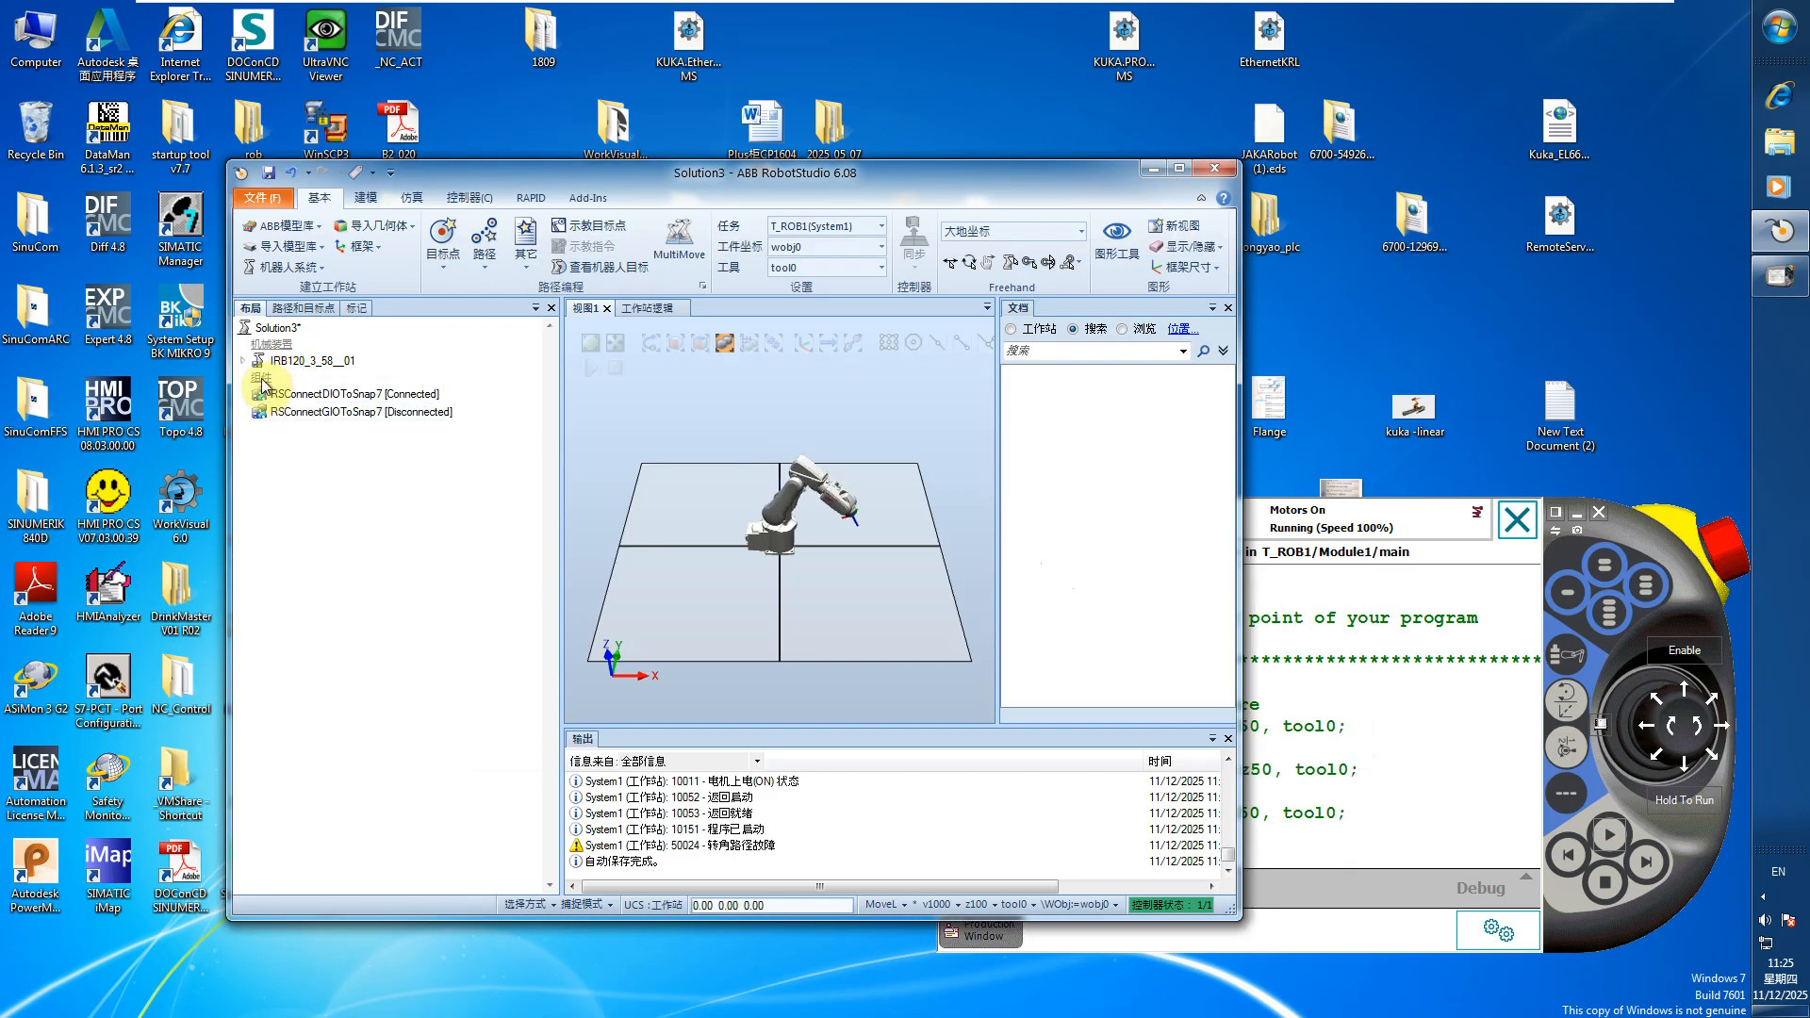
Open the RSConnectDIOToSnap7 component's properties and examine its PLC address, rack, slot and DO number
click(350, 396)
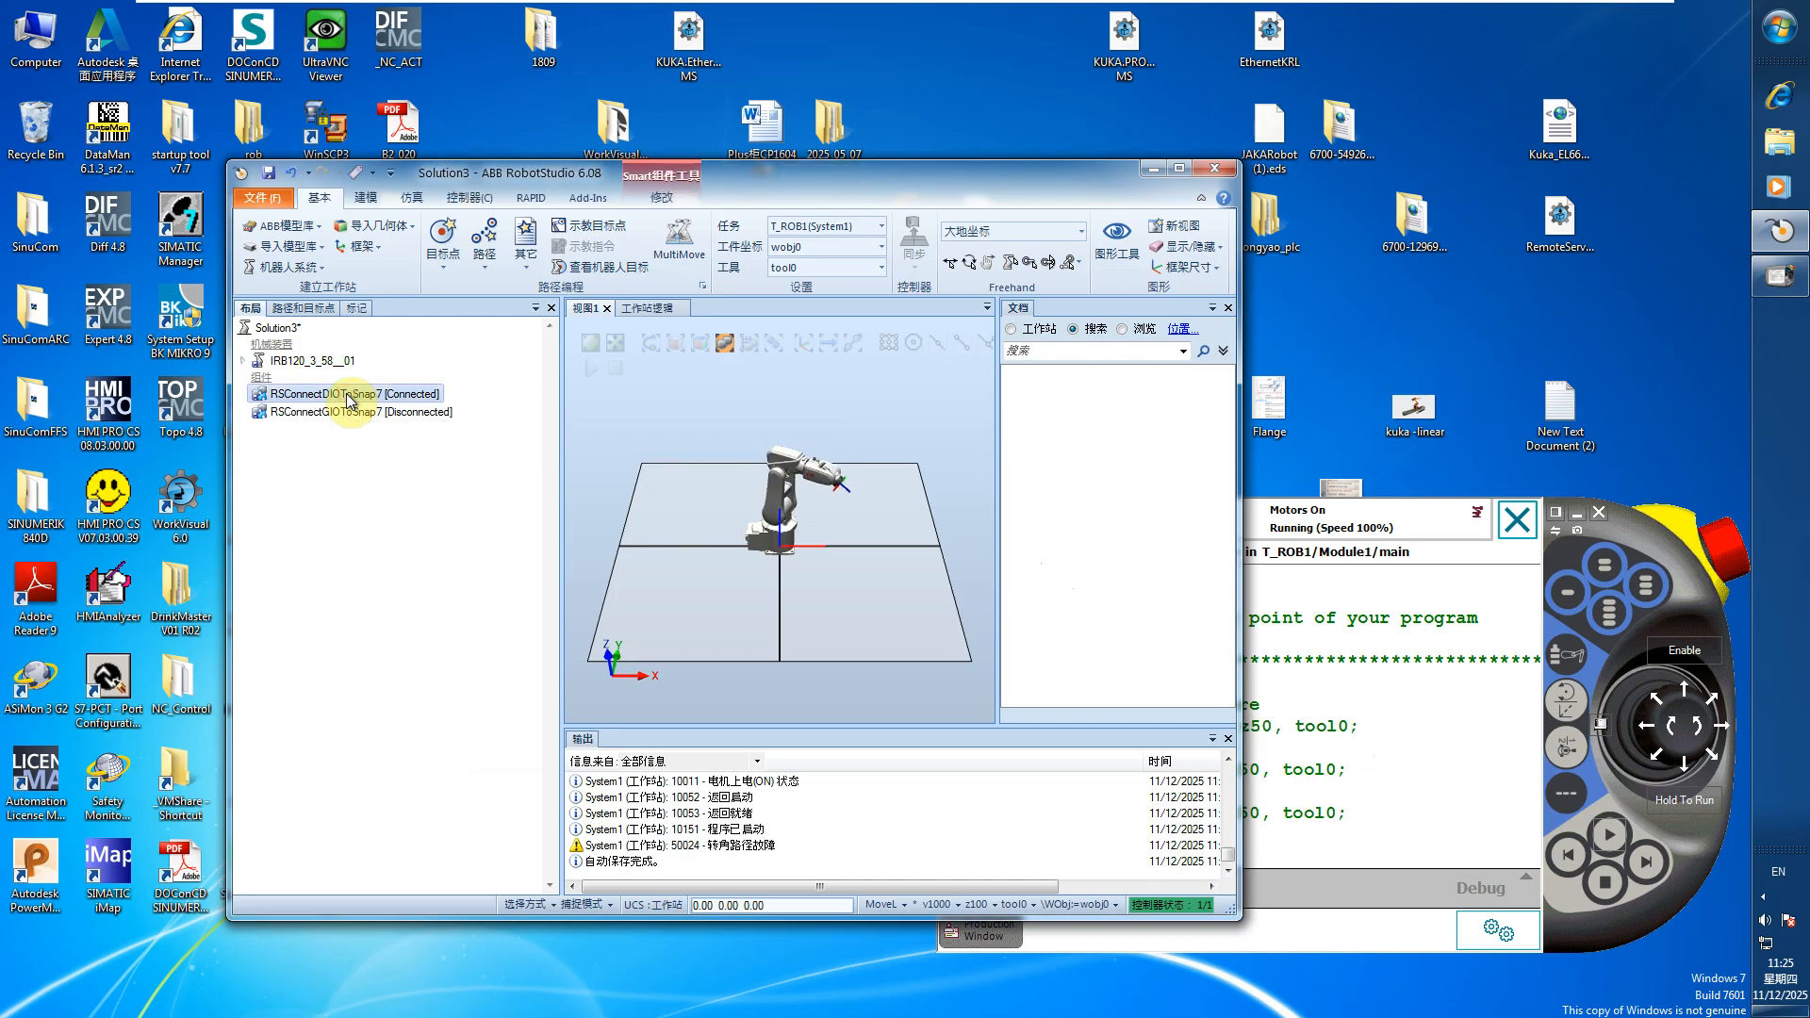
double_click(350, 397)
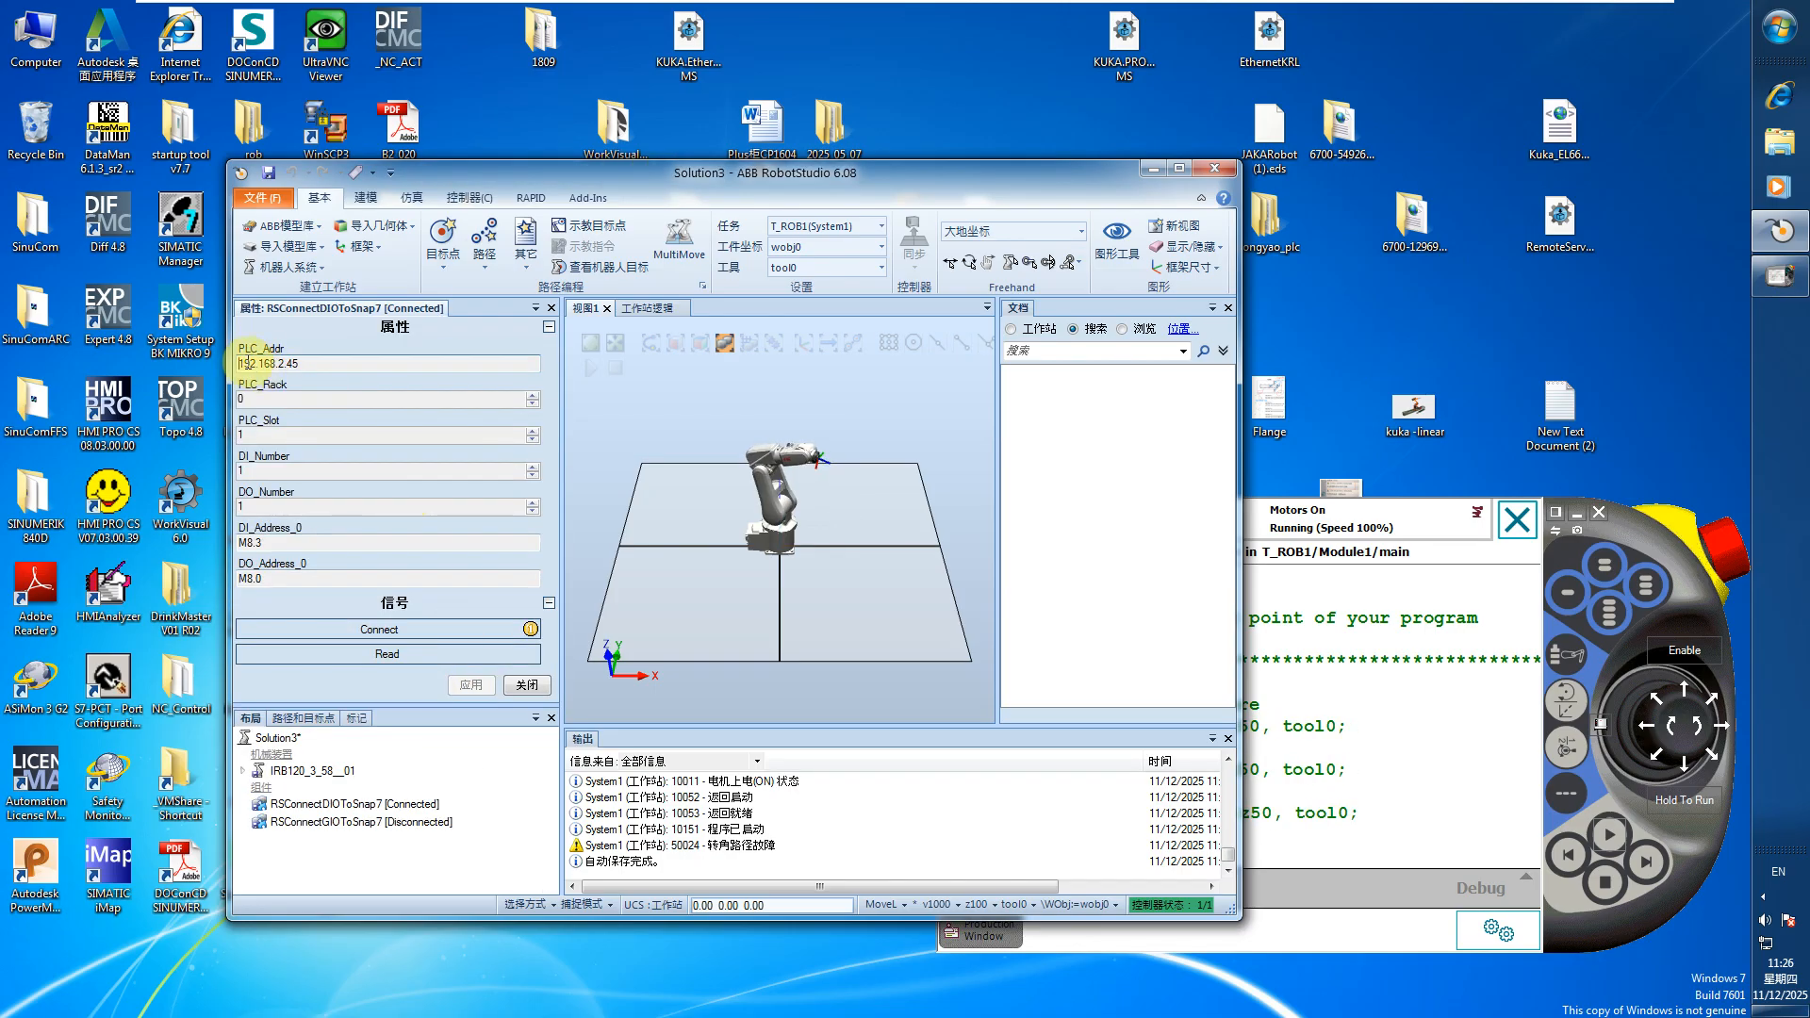
drag(241, 362, 310, 365)
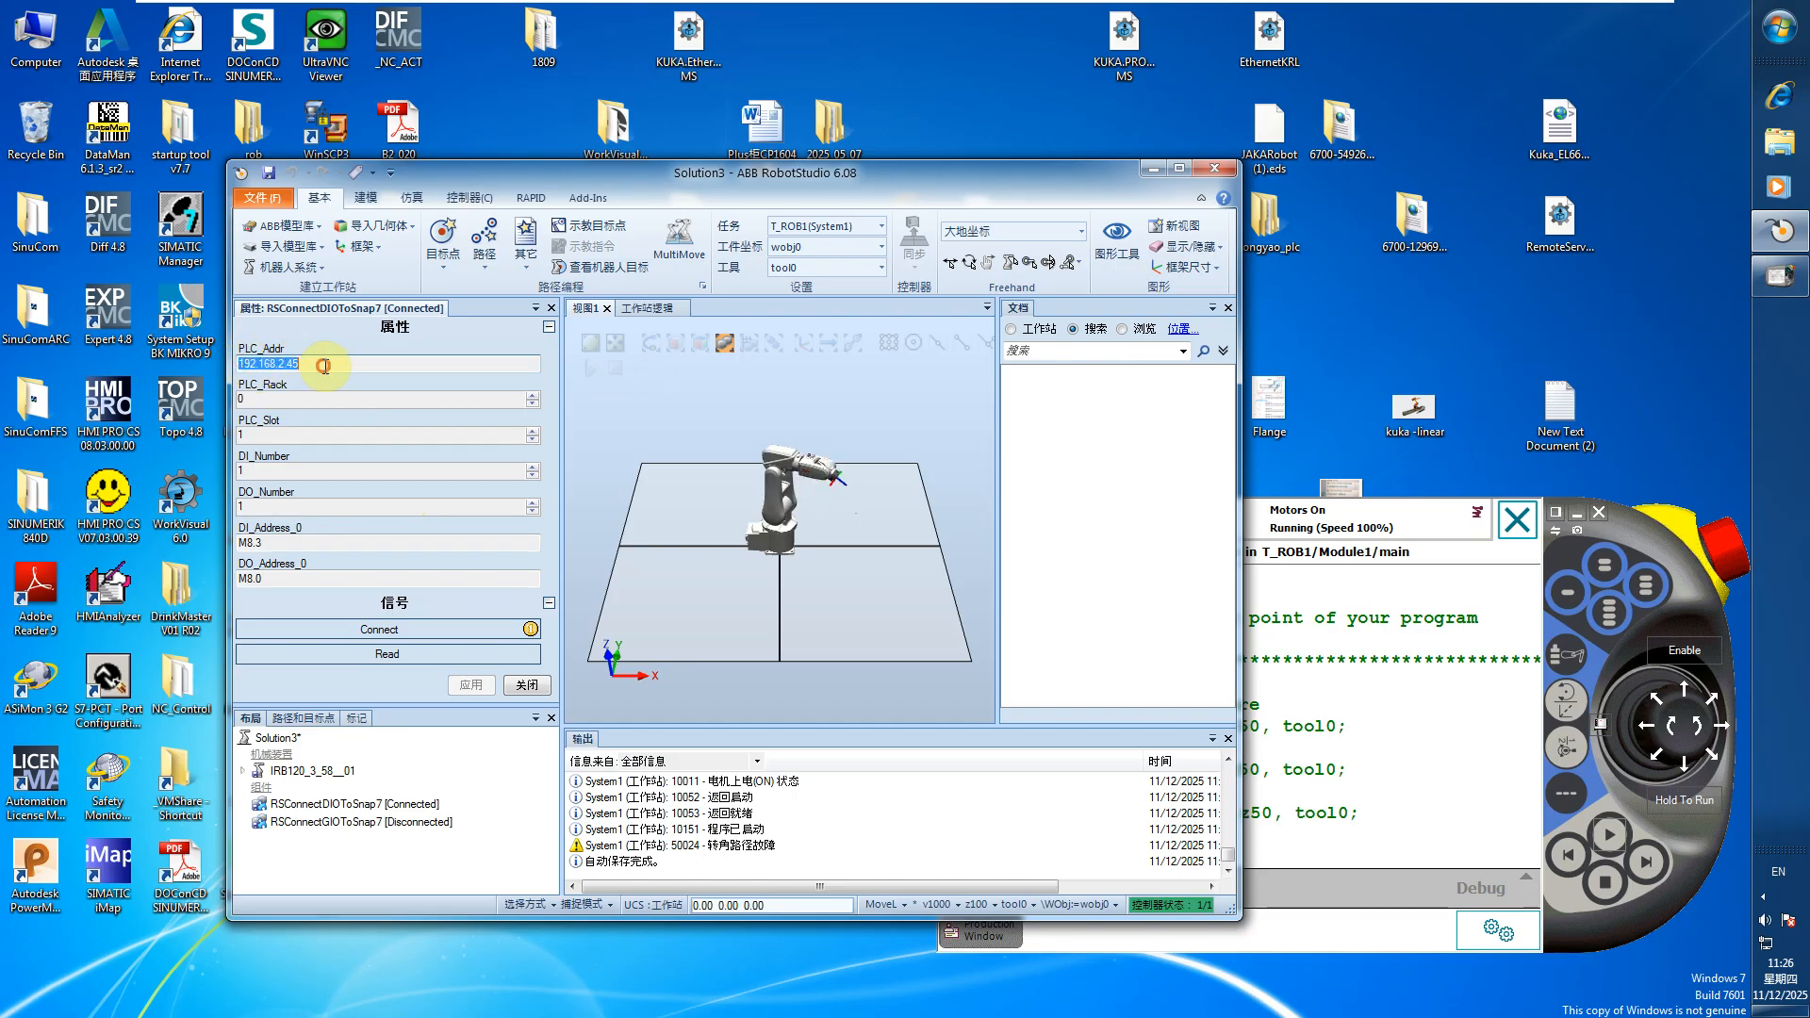
click(254, 400)
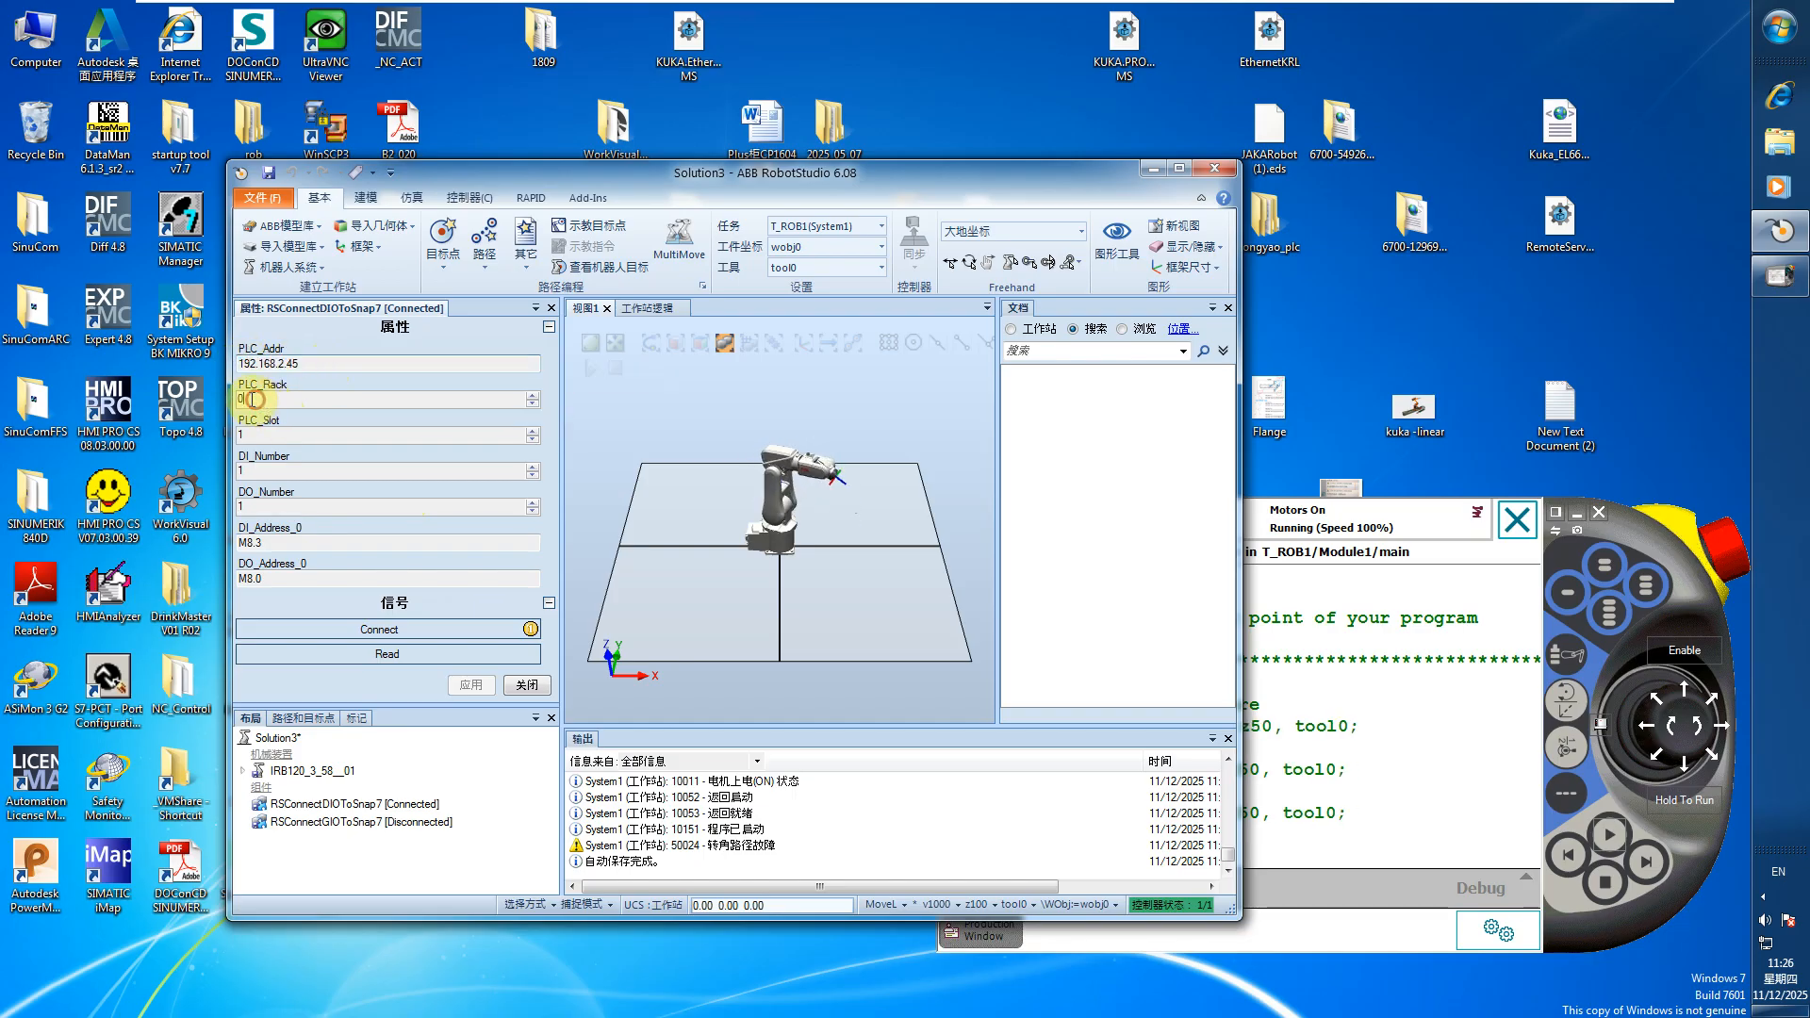
click(244, 435)
double_click(247, 435)
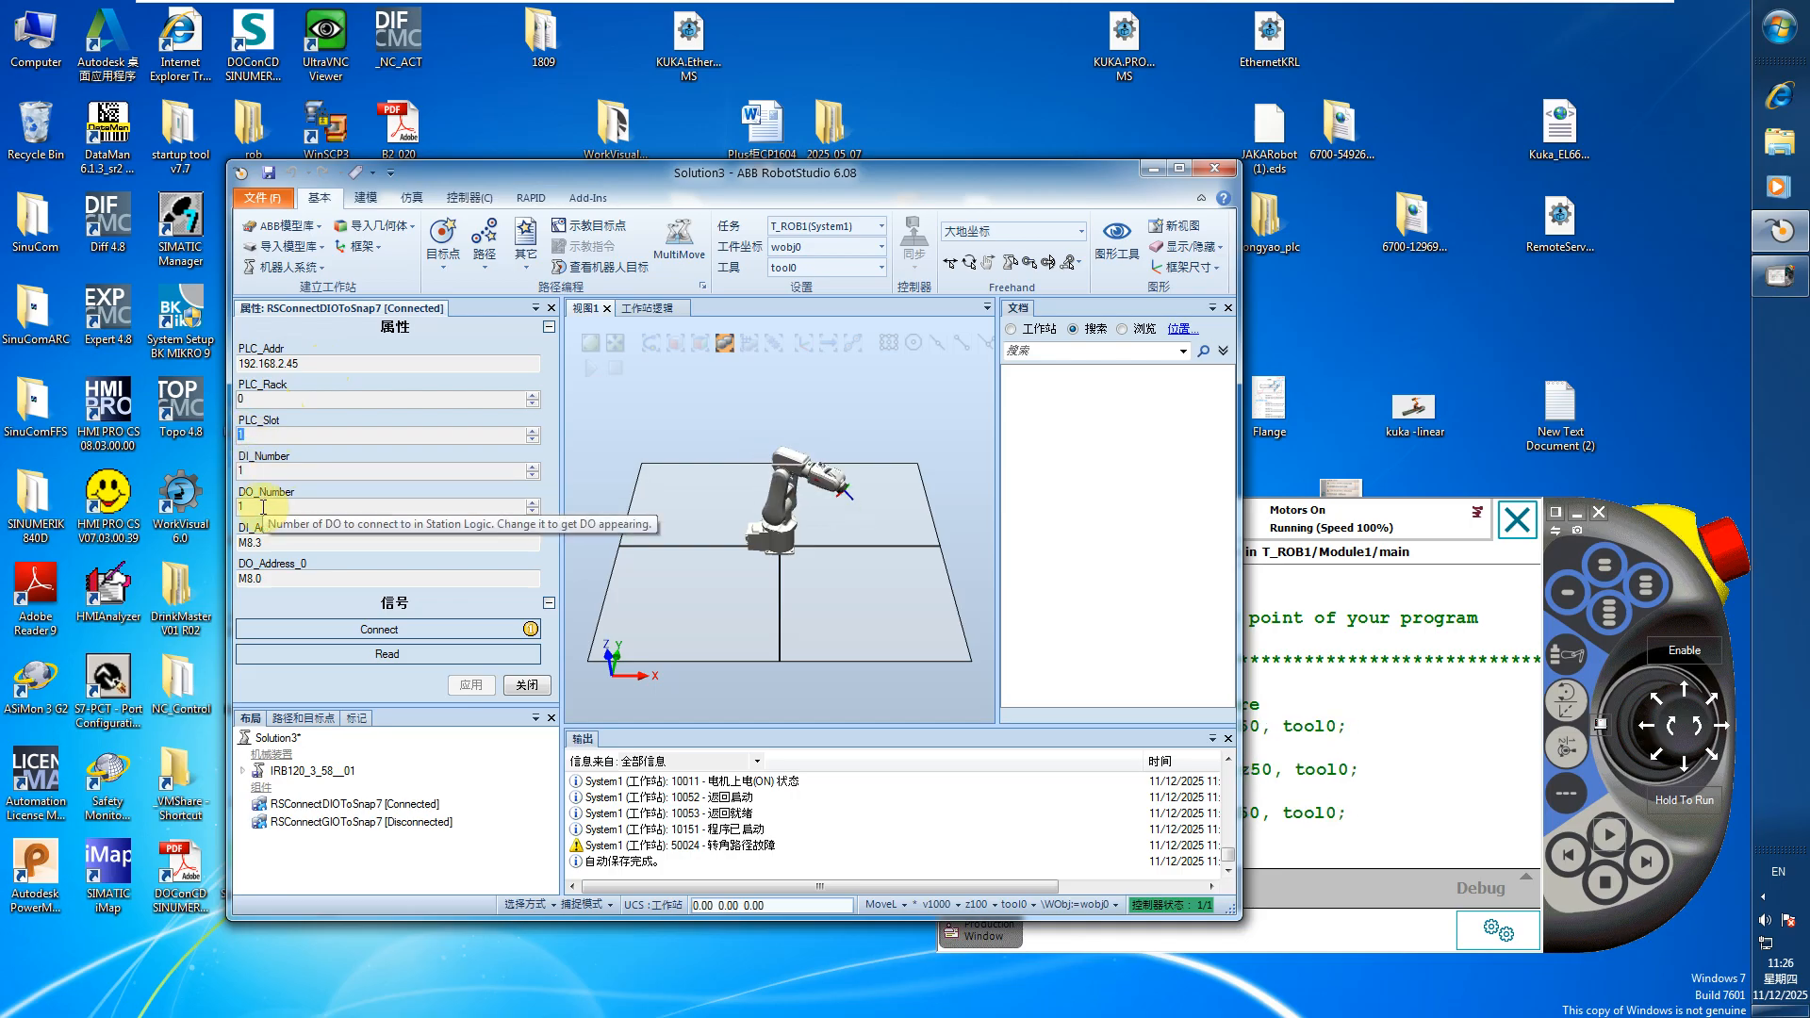
click(253, 505)
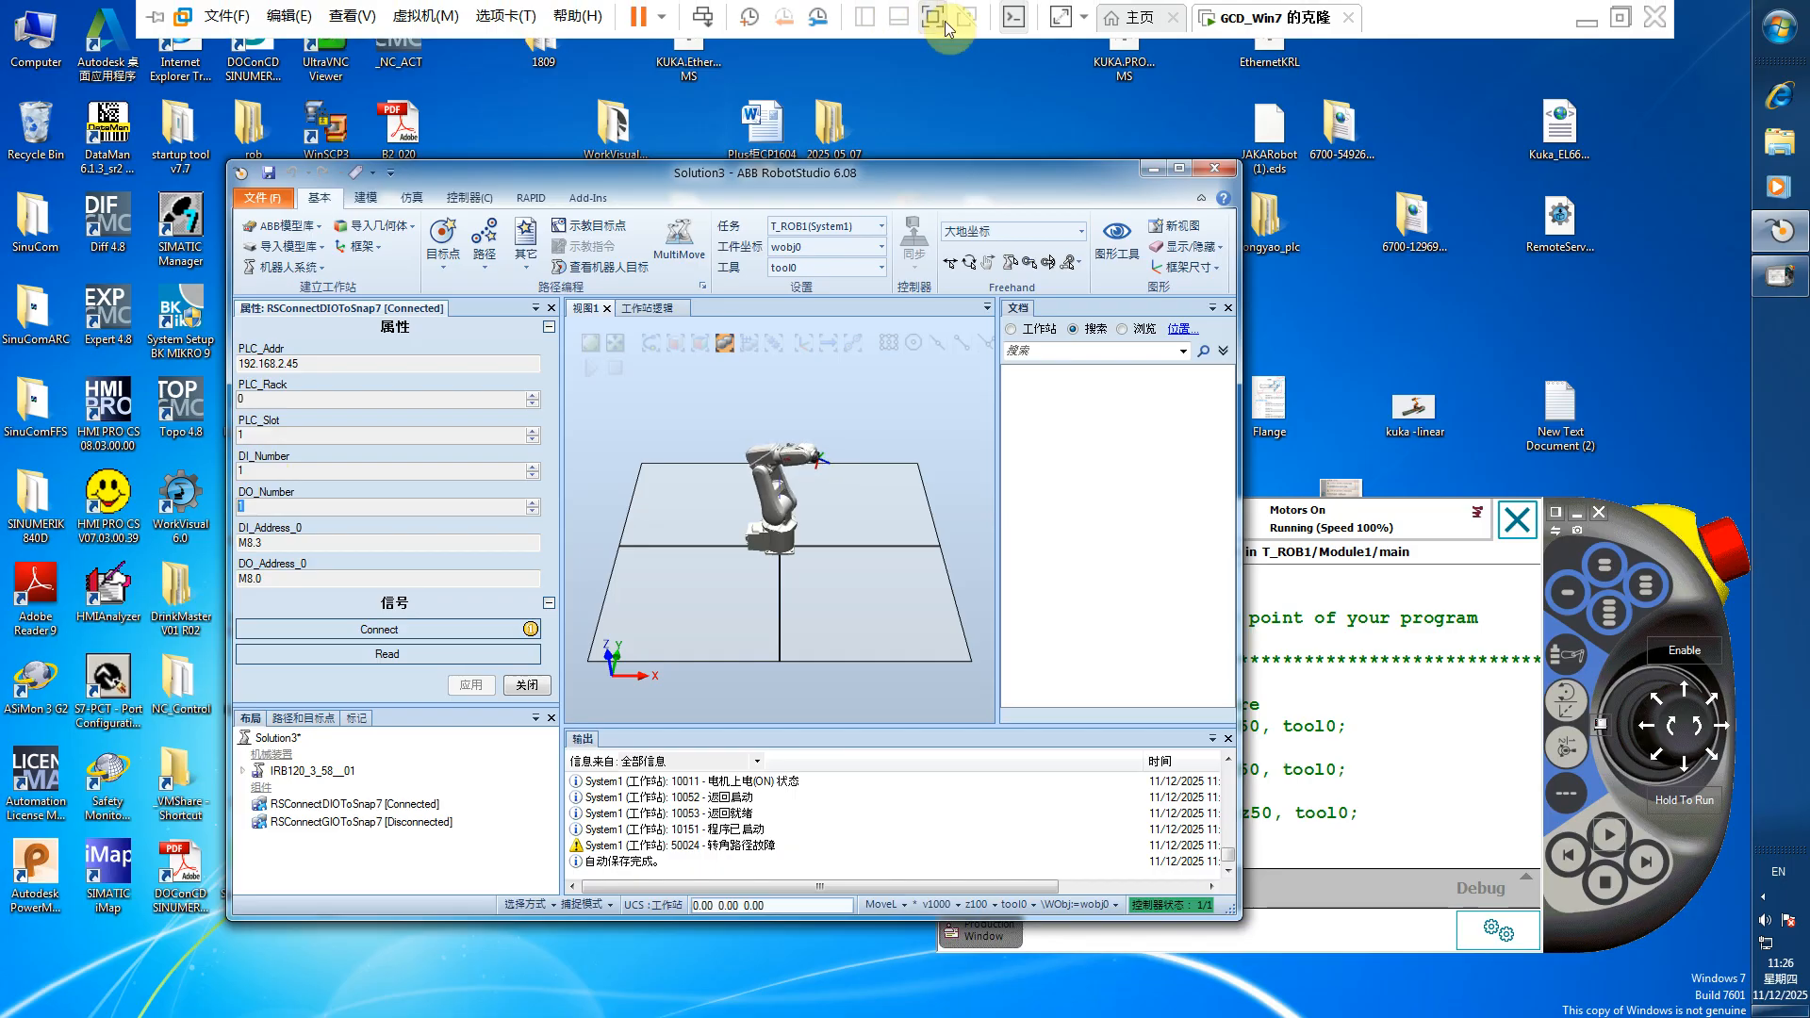
Compare the "from ABB" and "TO ABB" tags in TIA Portal's Main block with the component's DI_Address_0 on the virtual machine
click(945, 20)
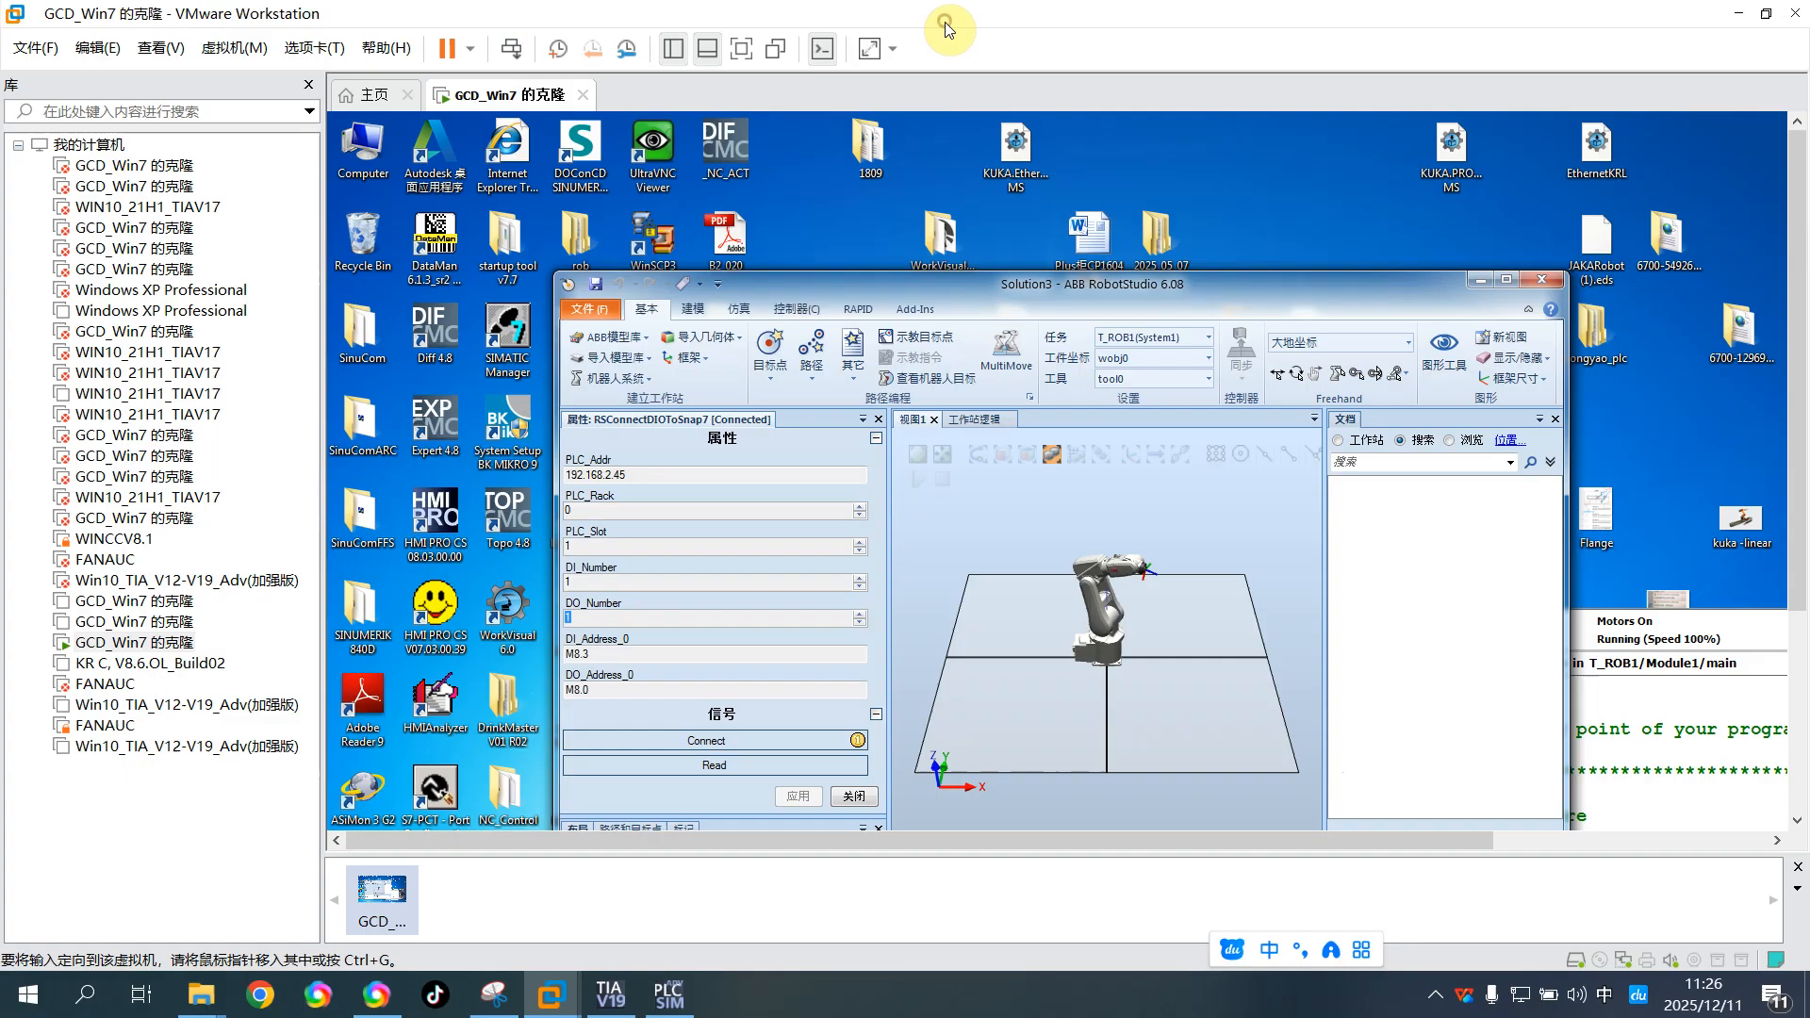
click(611, 997)
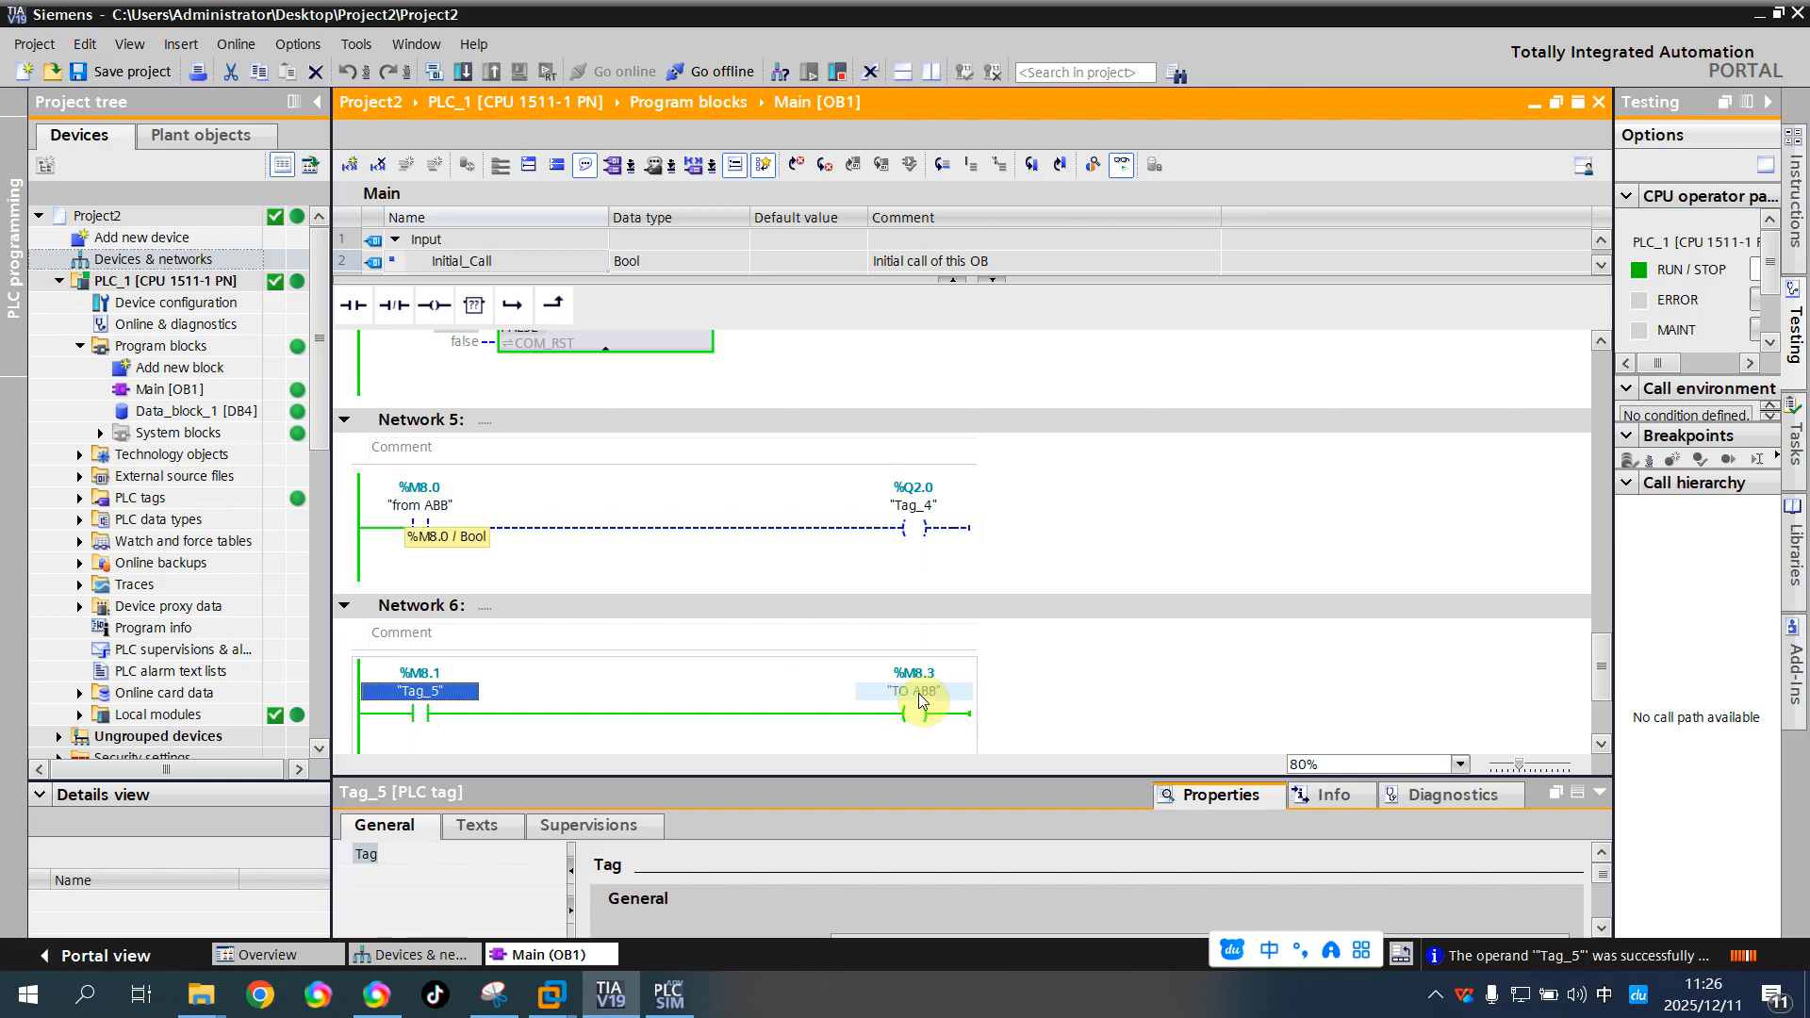
click(552, 994)
click(622, 897)
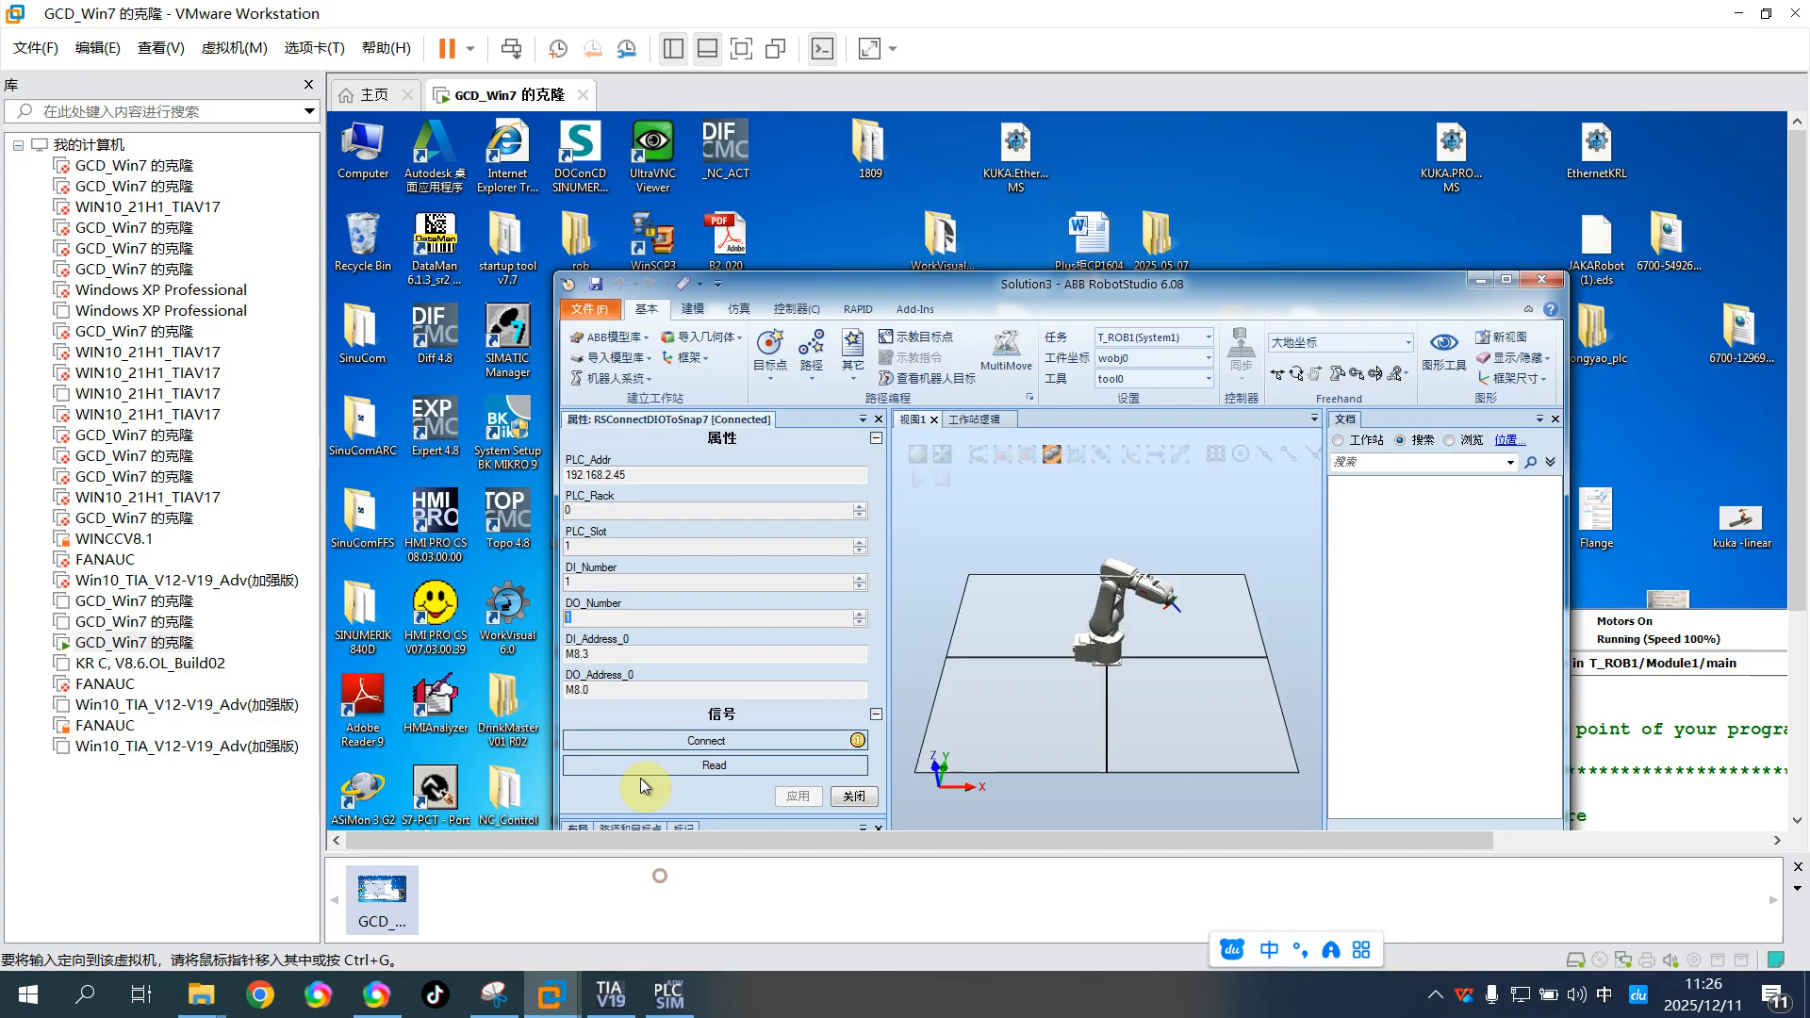
click(604, 657)
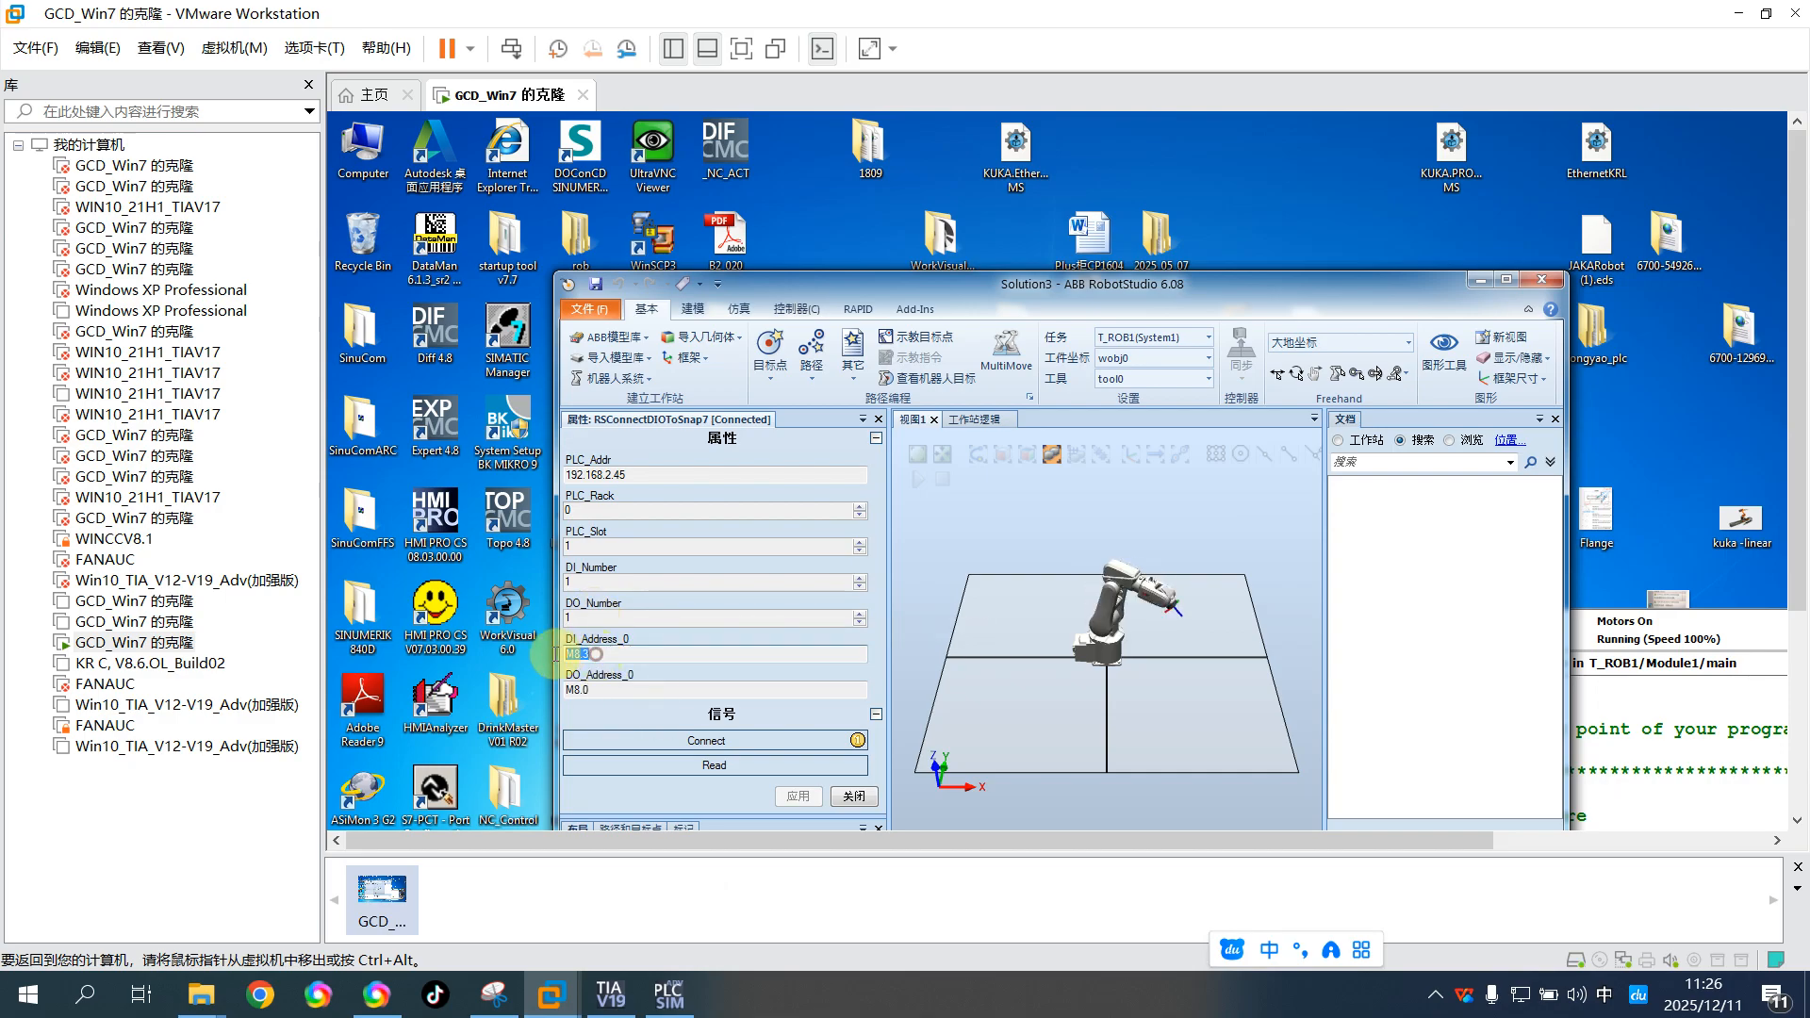
Recheck Networks 5 and 6 of Main in TIA Portal and switch back to the GCD_Win7 virtual machine
click(610, 995)
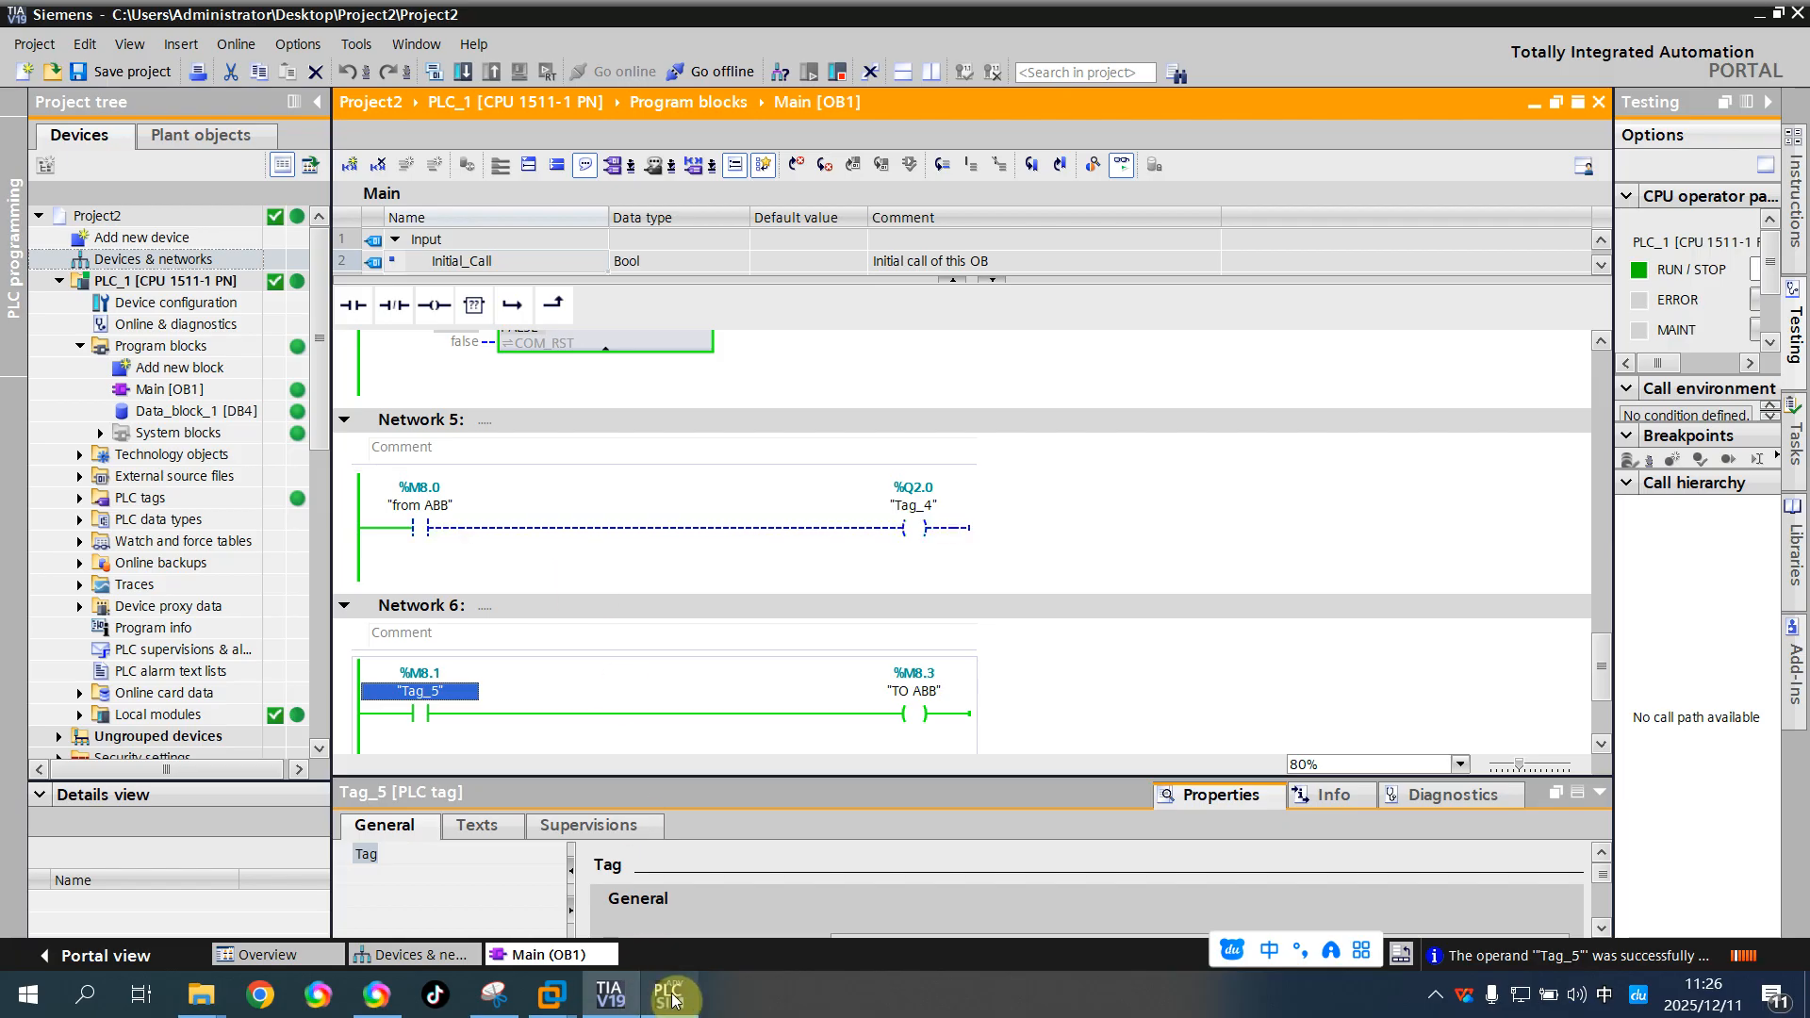
click(551, 994)
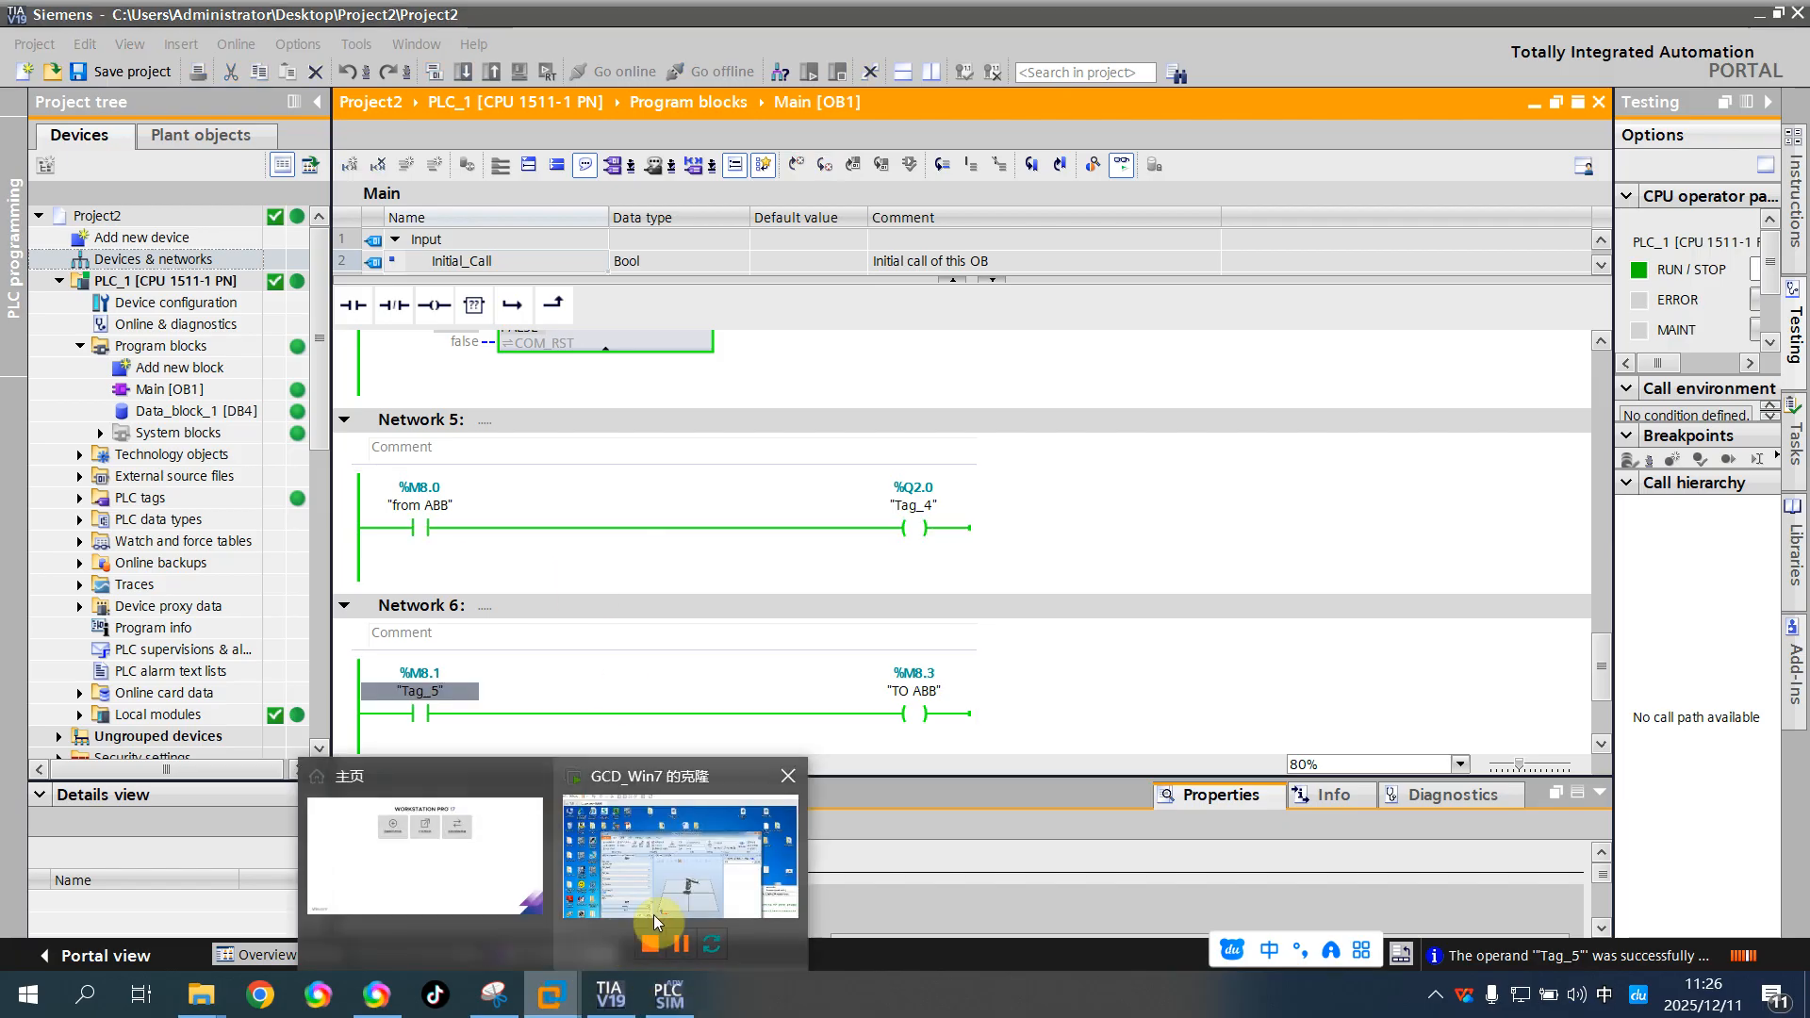
click(683, 902)
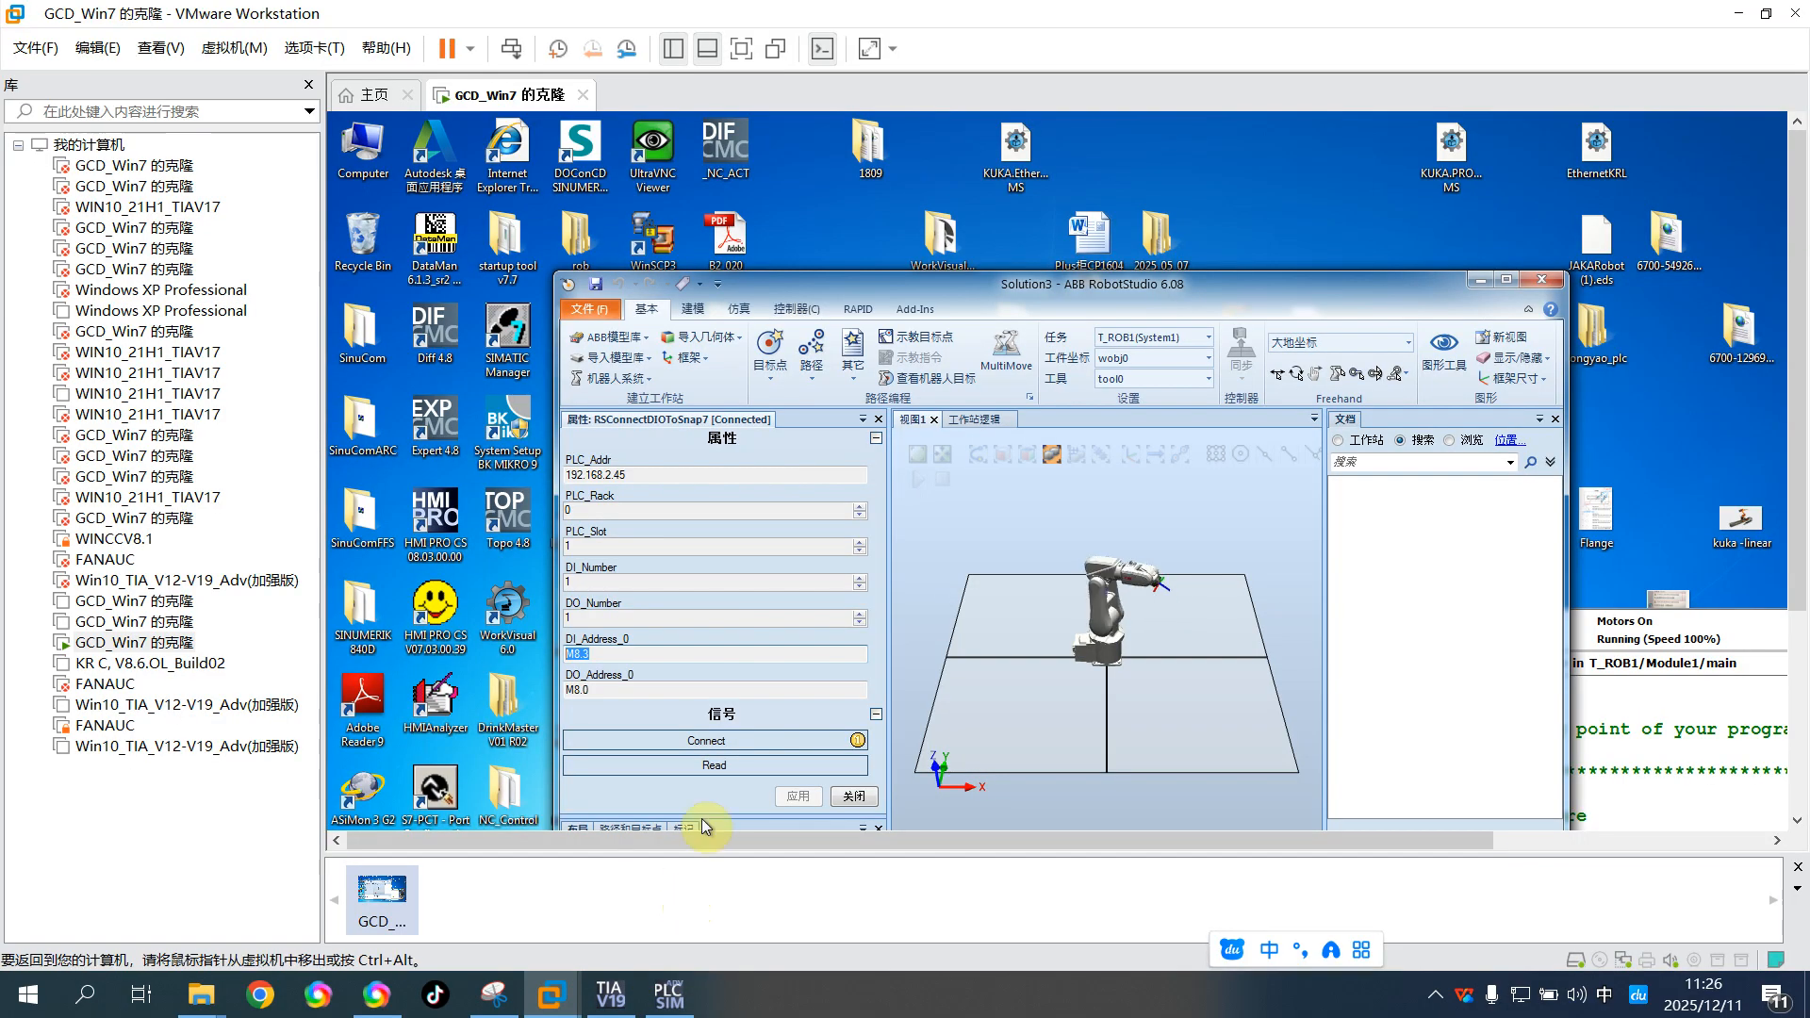
Show the virtual machine in full screen and arrange the RobotStudio and FlexPendant windows to expose the RAPID main procedure
click(743, 49)
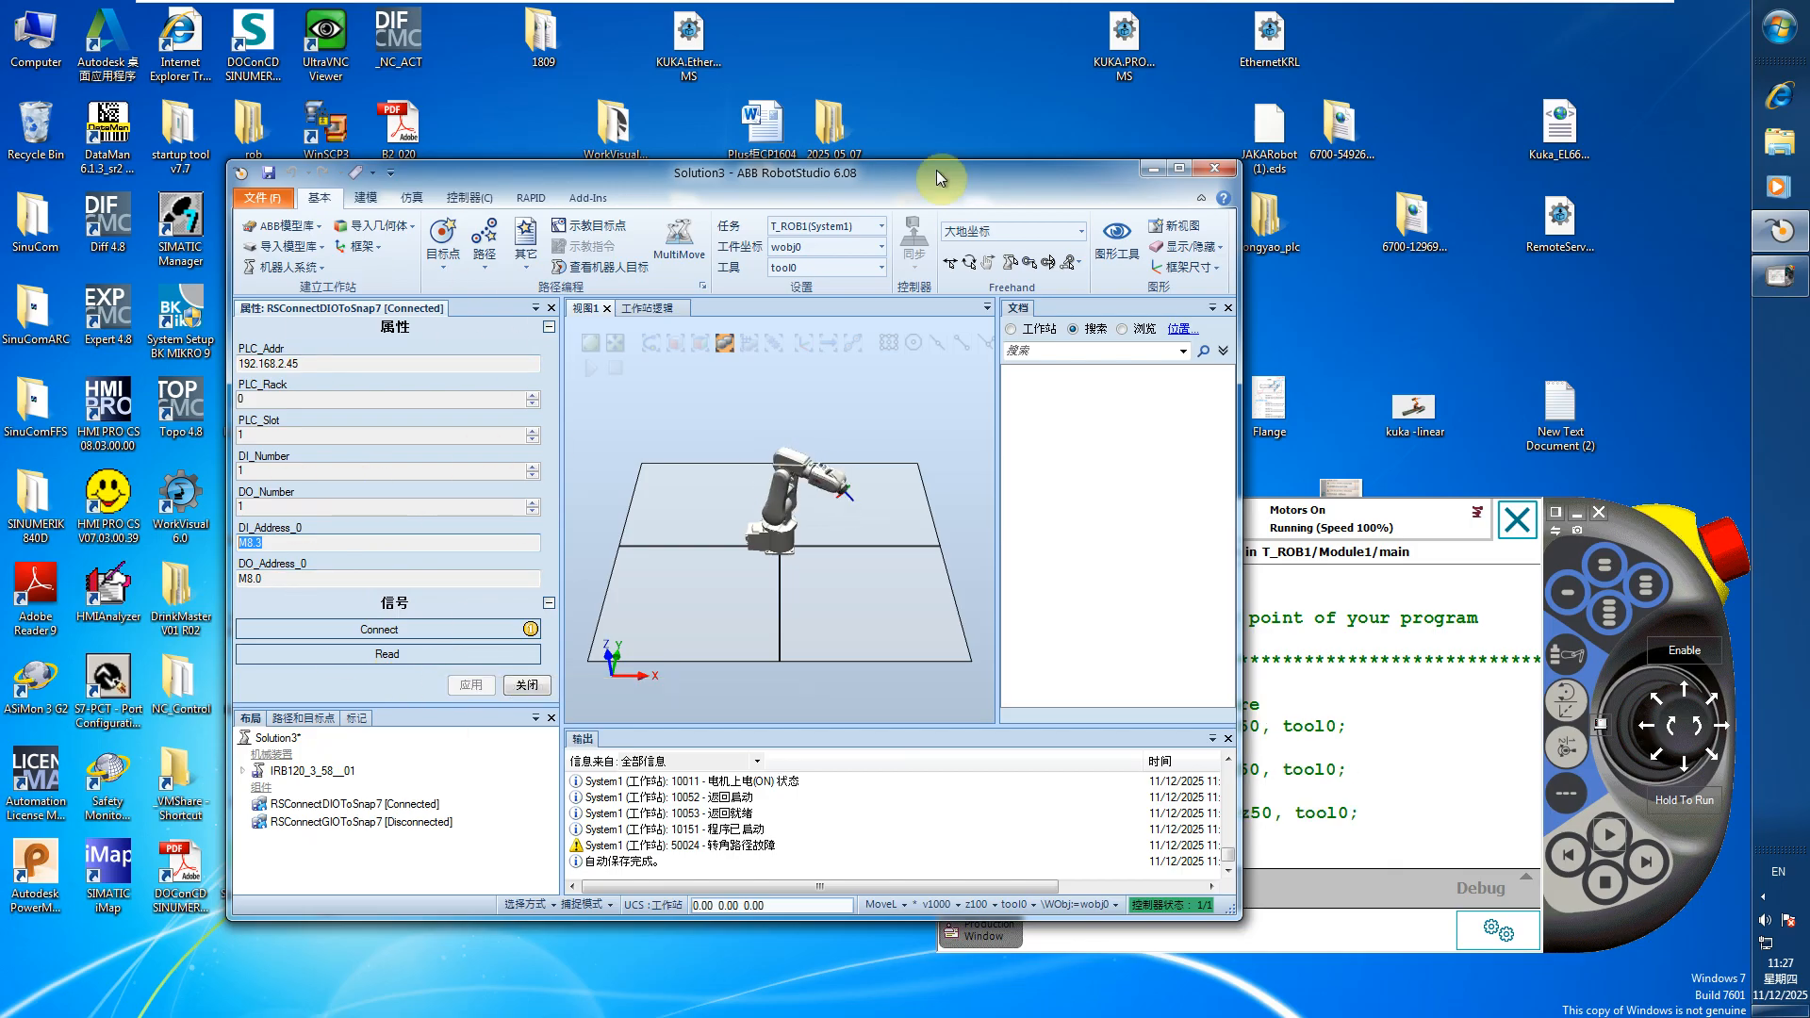
drag(953, 178, 846, 184)
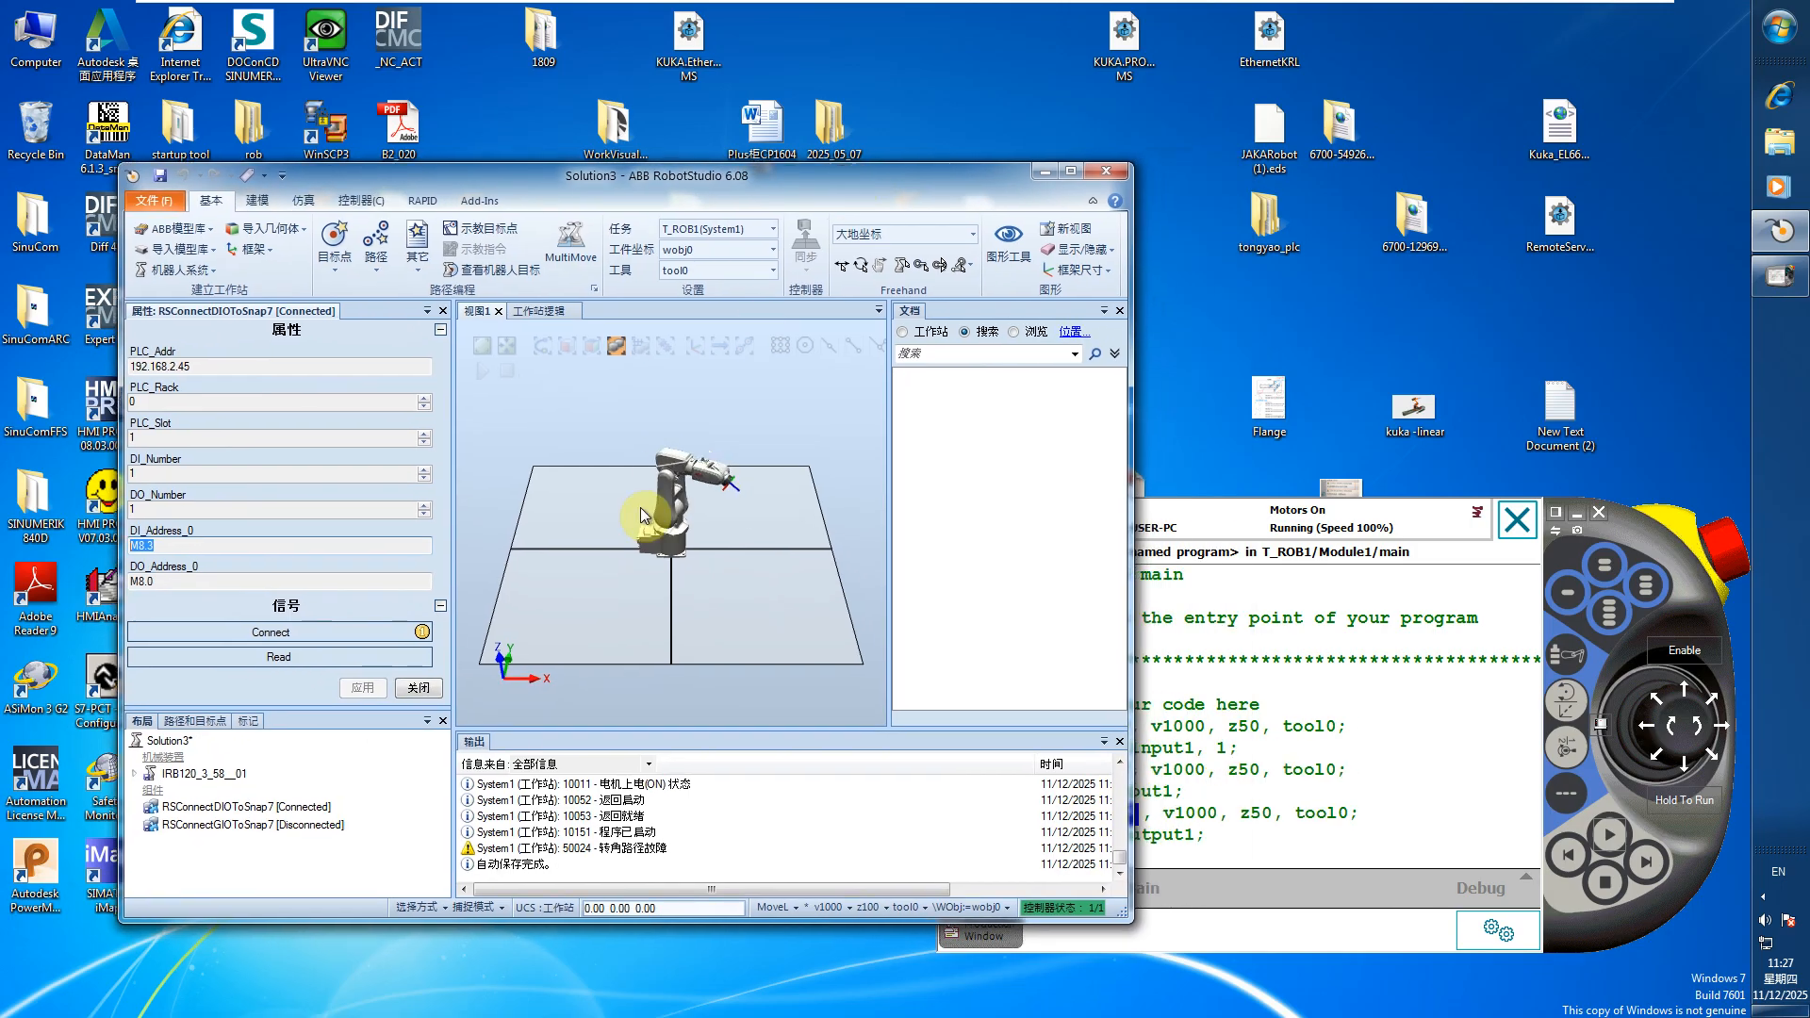
drag(1645, 545, 1599, 359)
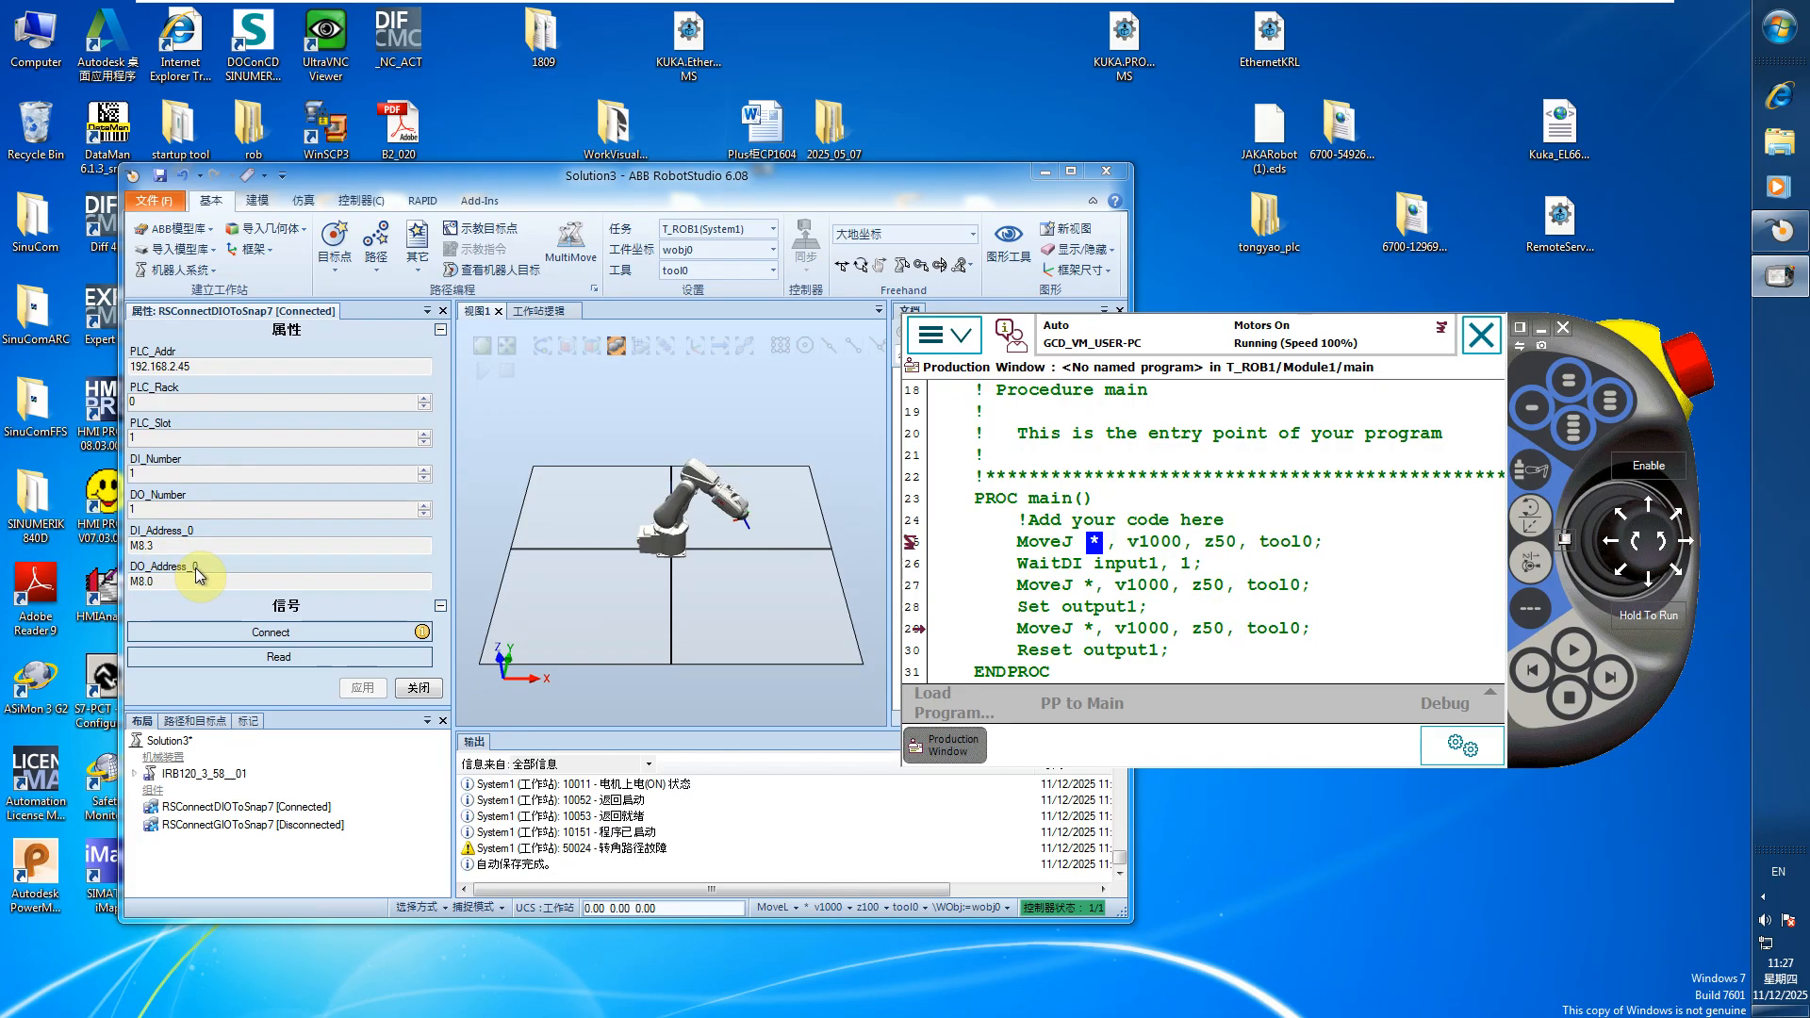
Close the component properties and examine the input1 and output1 signals in System1's I/O System configuration
click(361, 200)
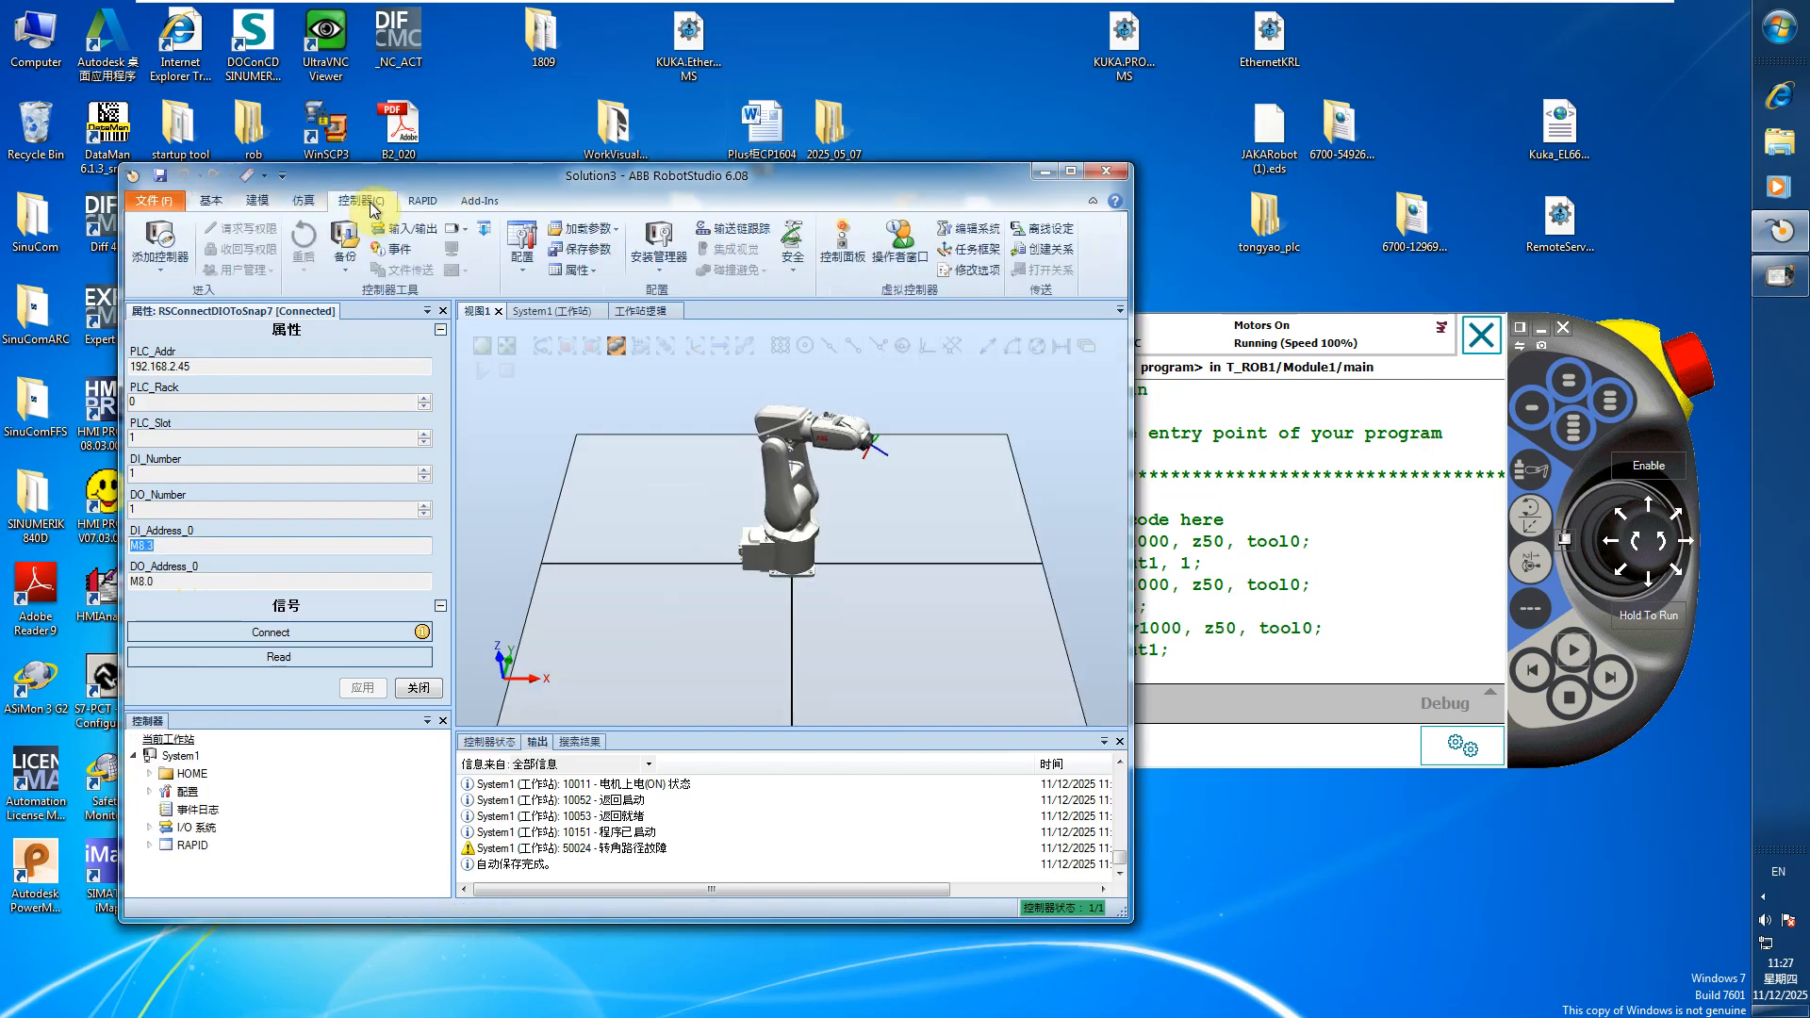
click(442, 311)
click(149, 418)
click(149, 381)
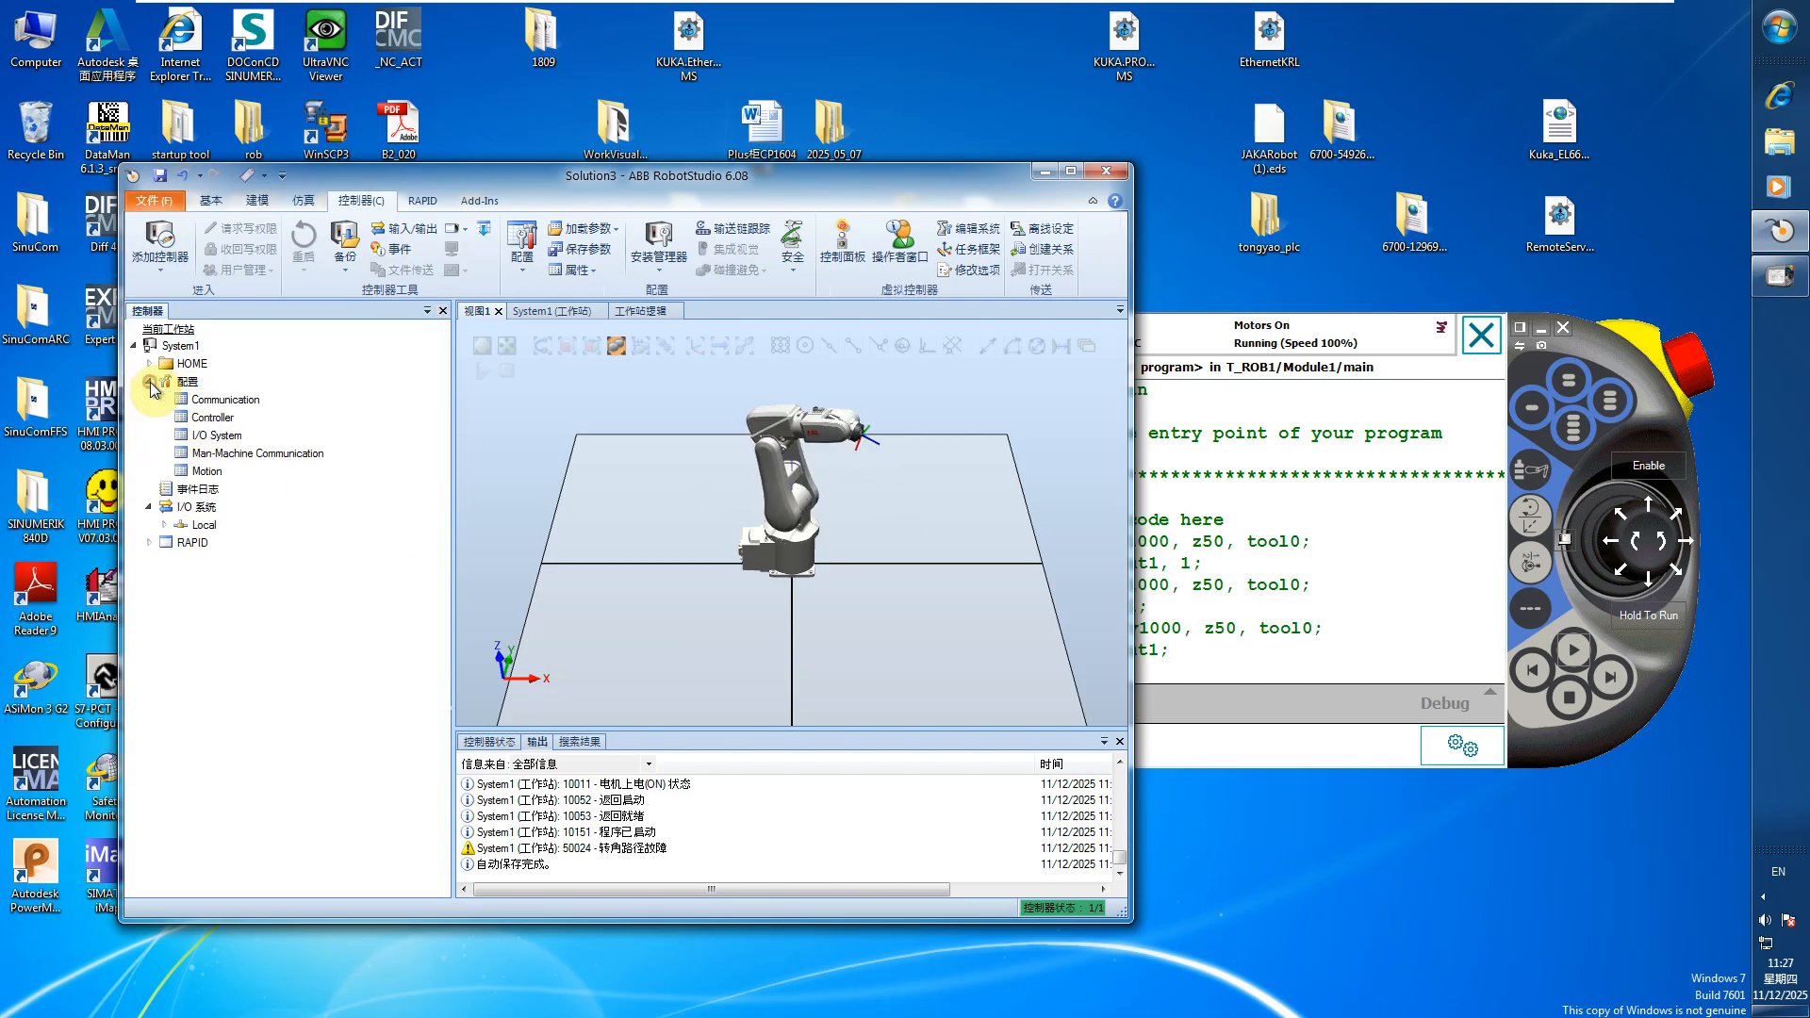
double_click(213, 434)
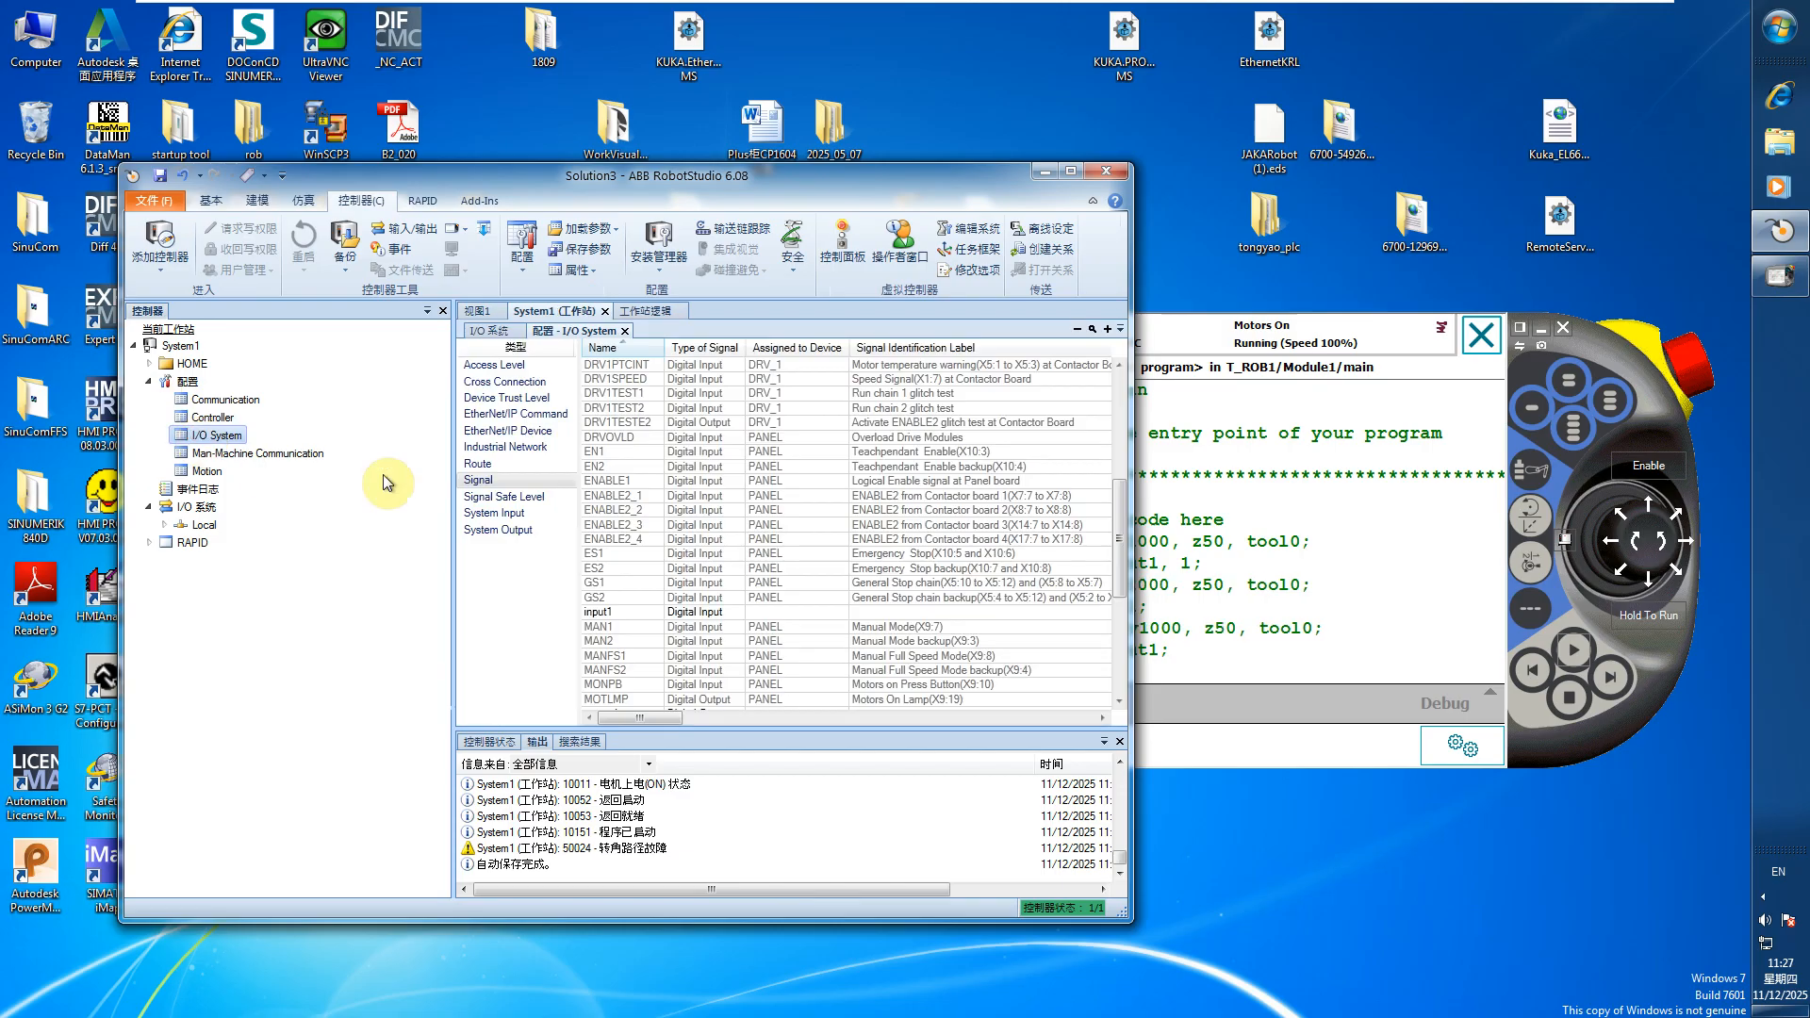
right_click(484, 484)
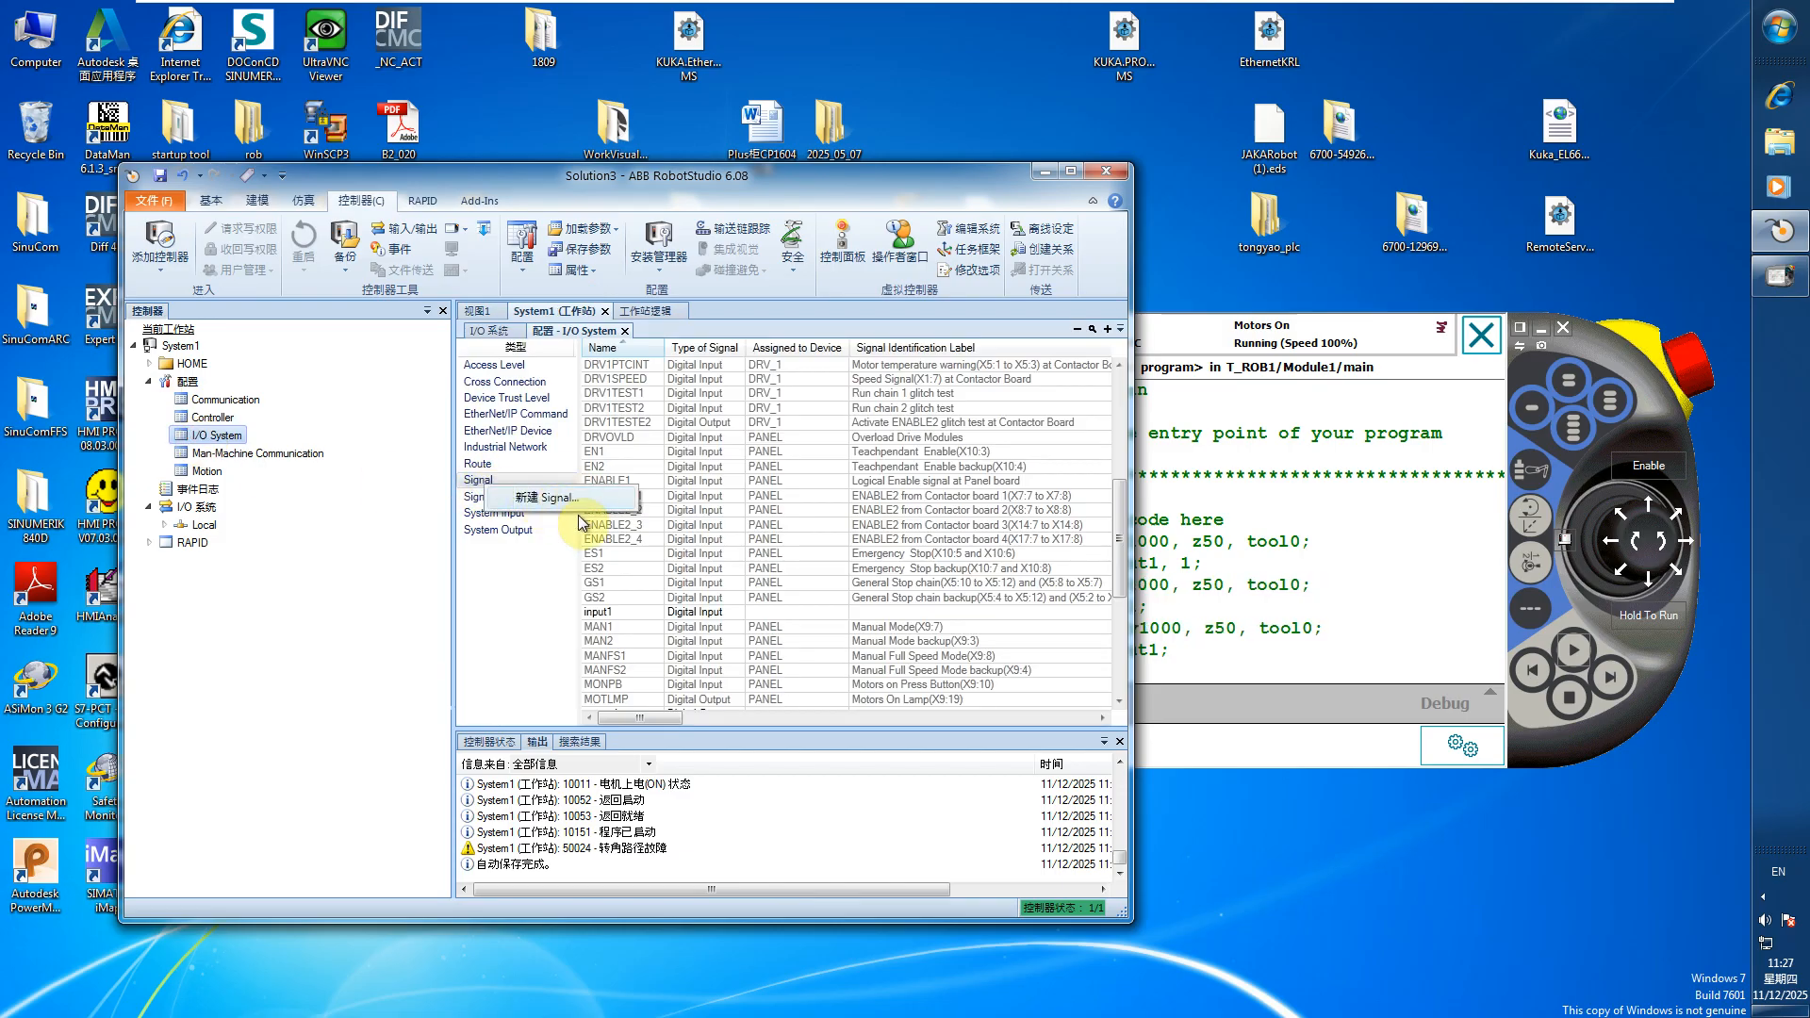
click(633, 613)
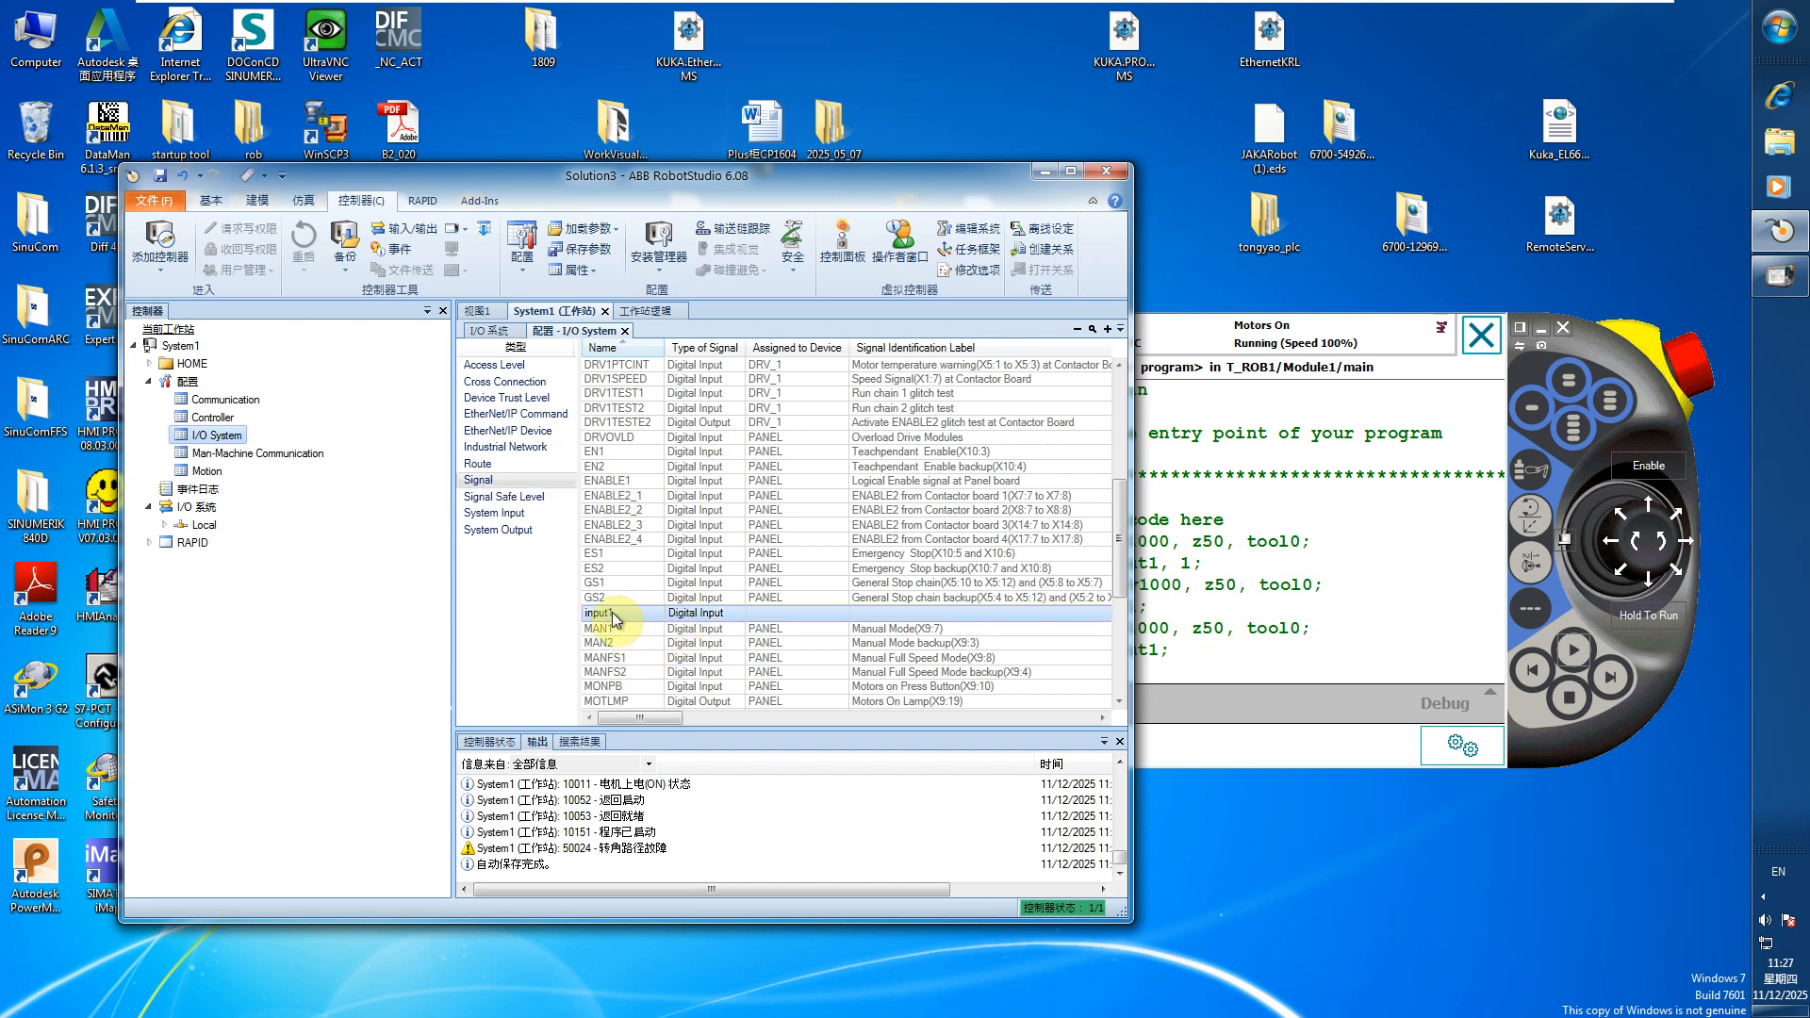
scroll(736, 620, down, 2)
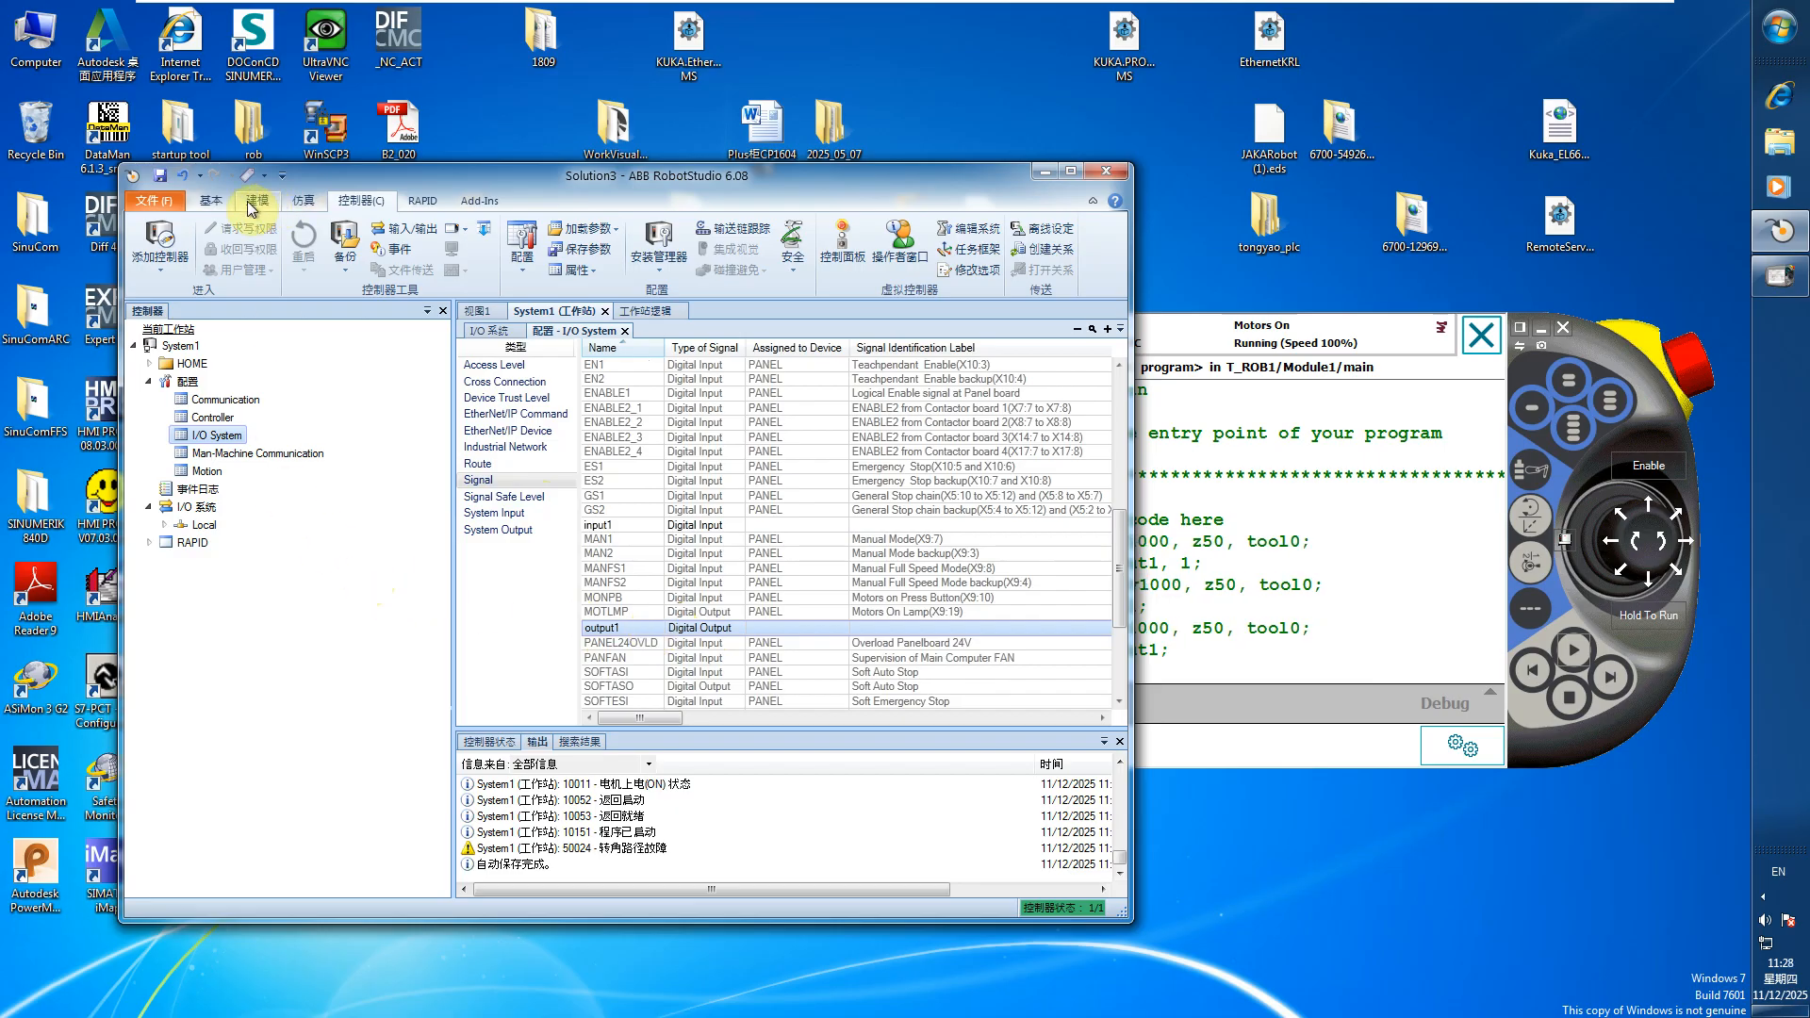
Recheck the RSConnectDIOToSnap7 component's DI and DO addresses, close its properties, and return to System1's controller configuration
click(211, 202)
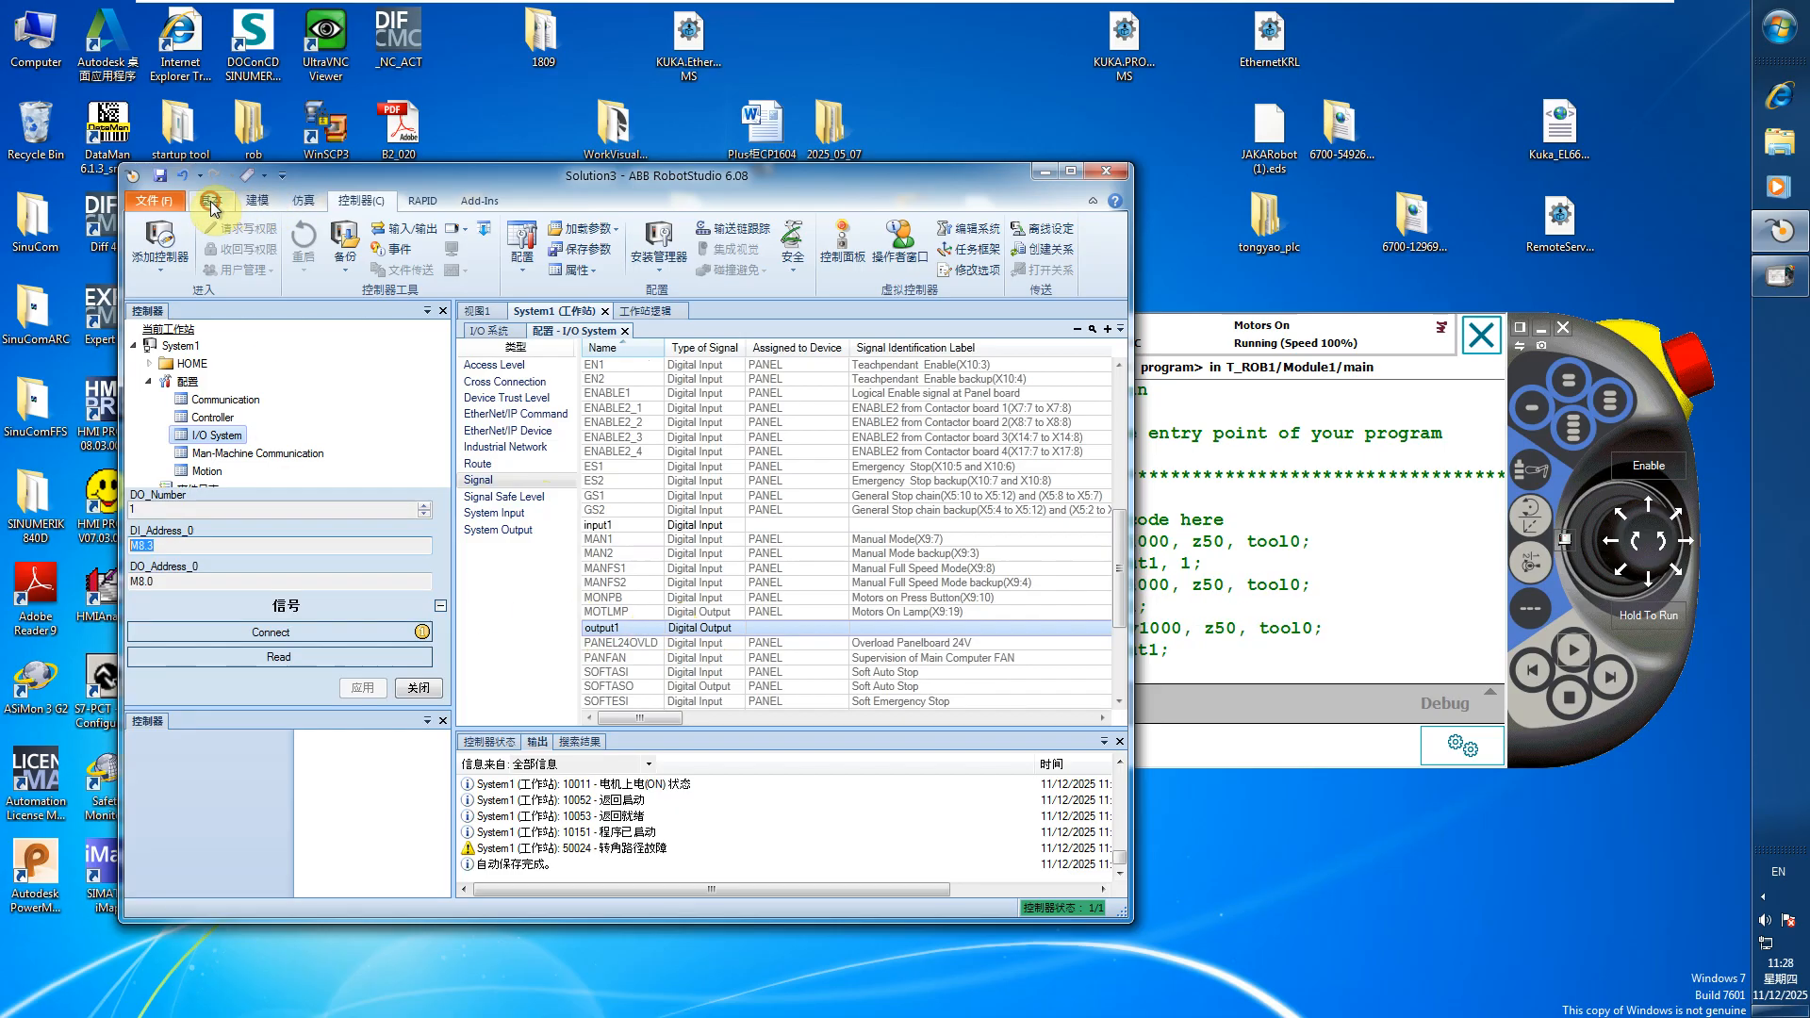
double_click(194, 397)
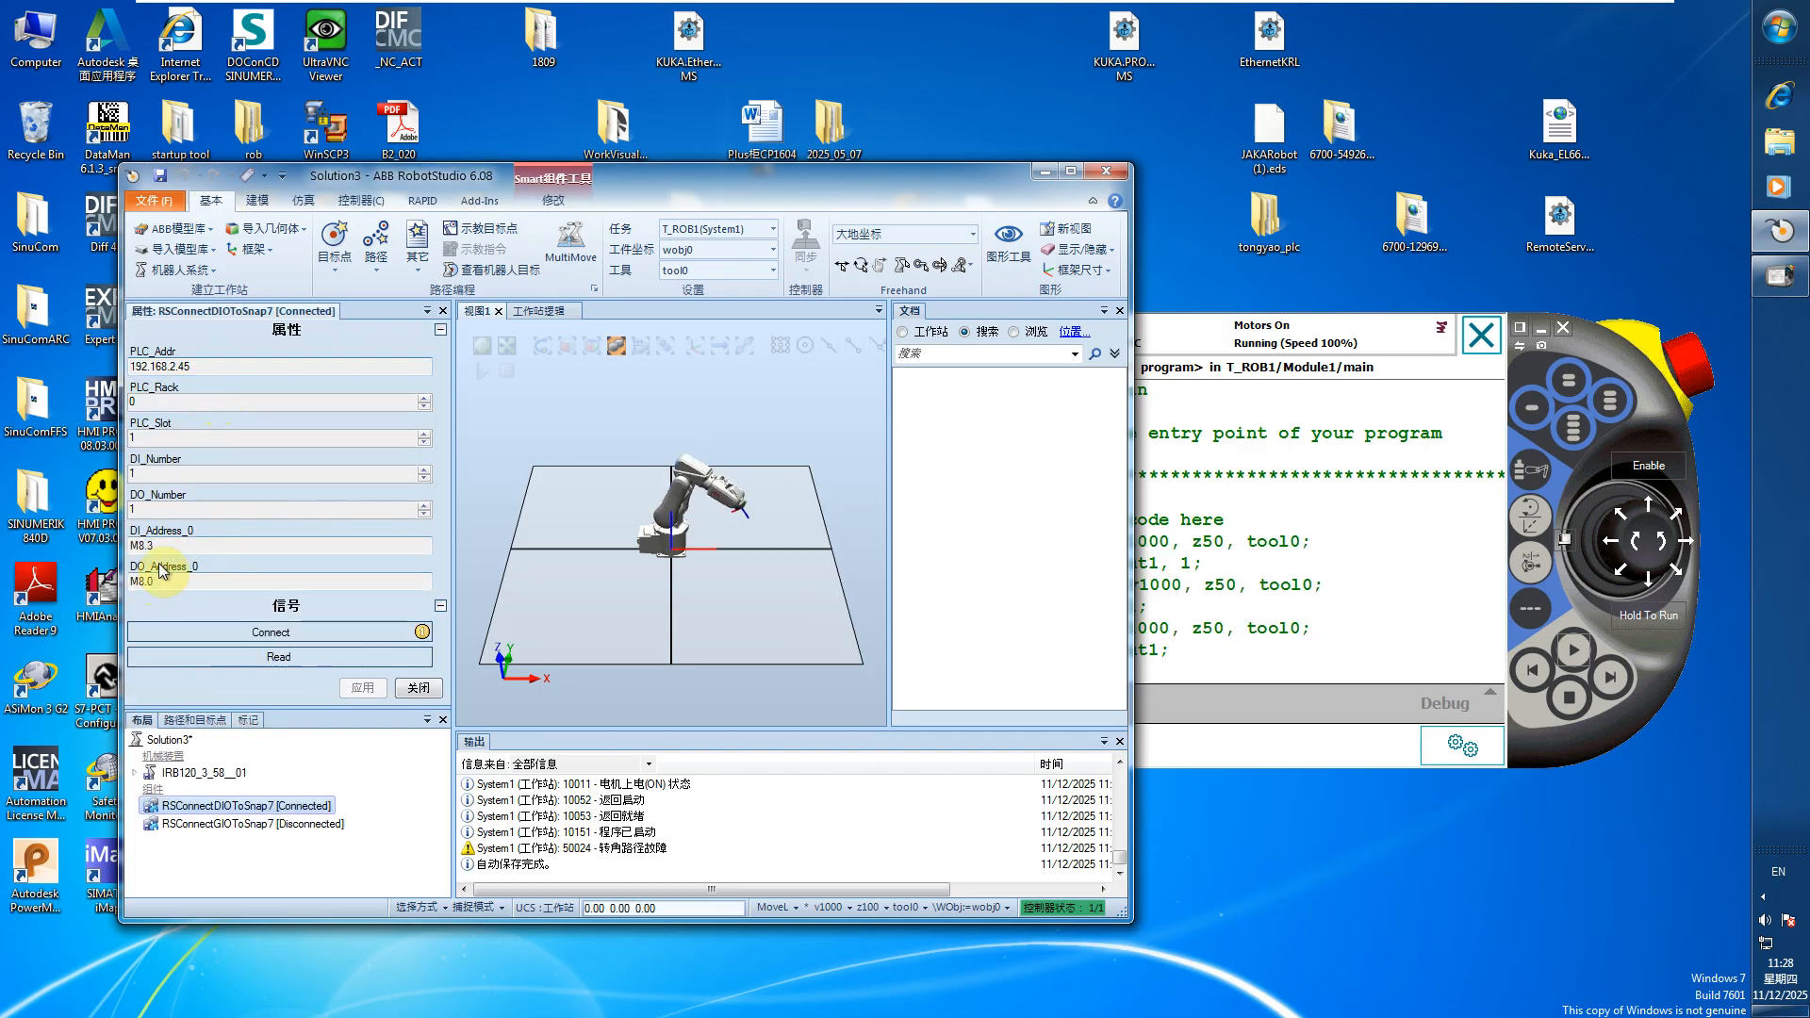
click(361, 203)
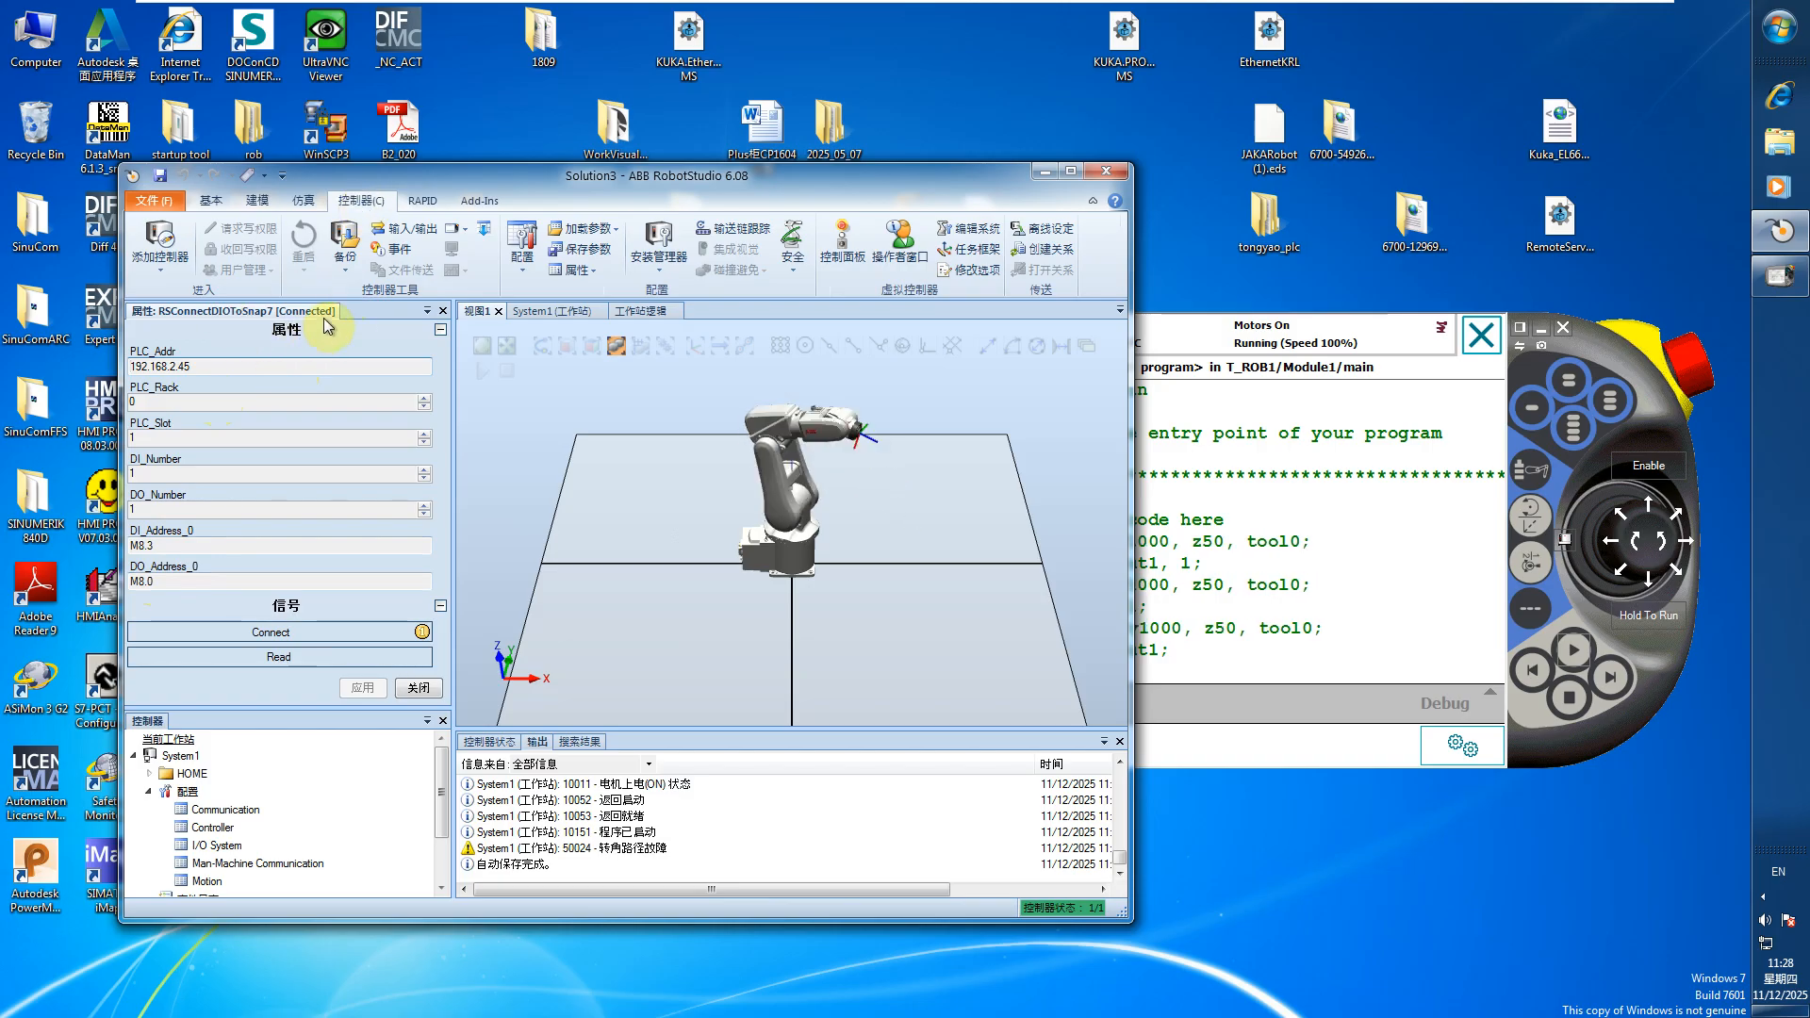
click(442, 311)
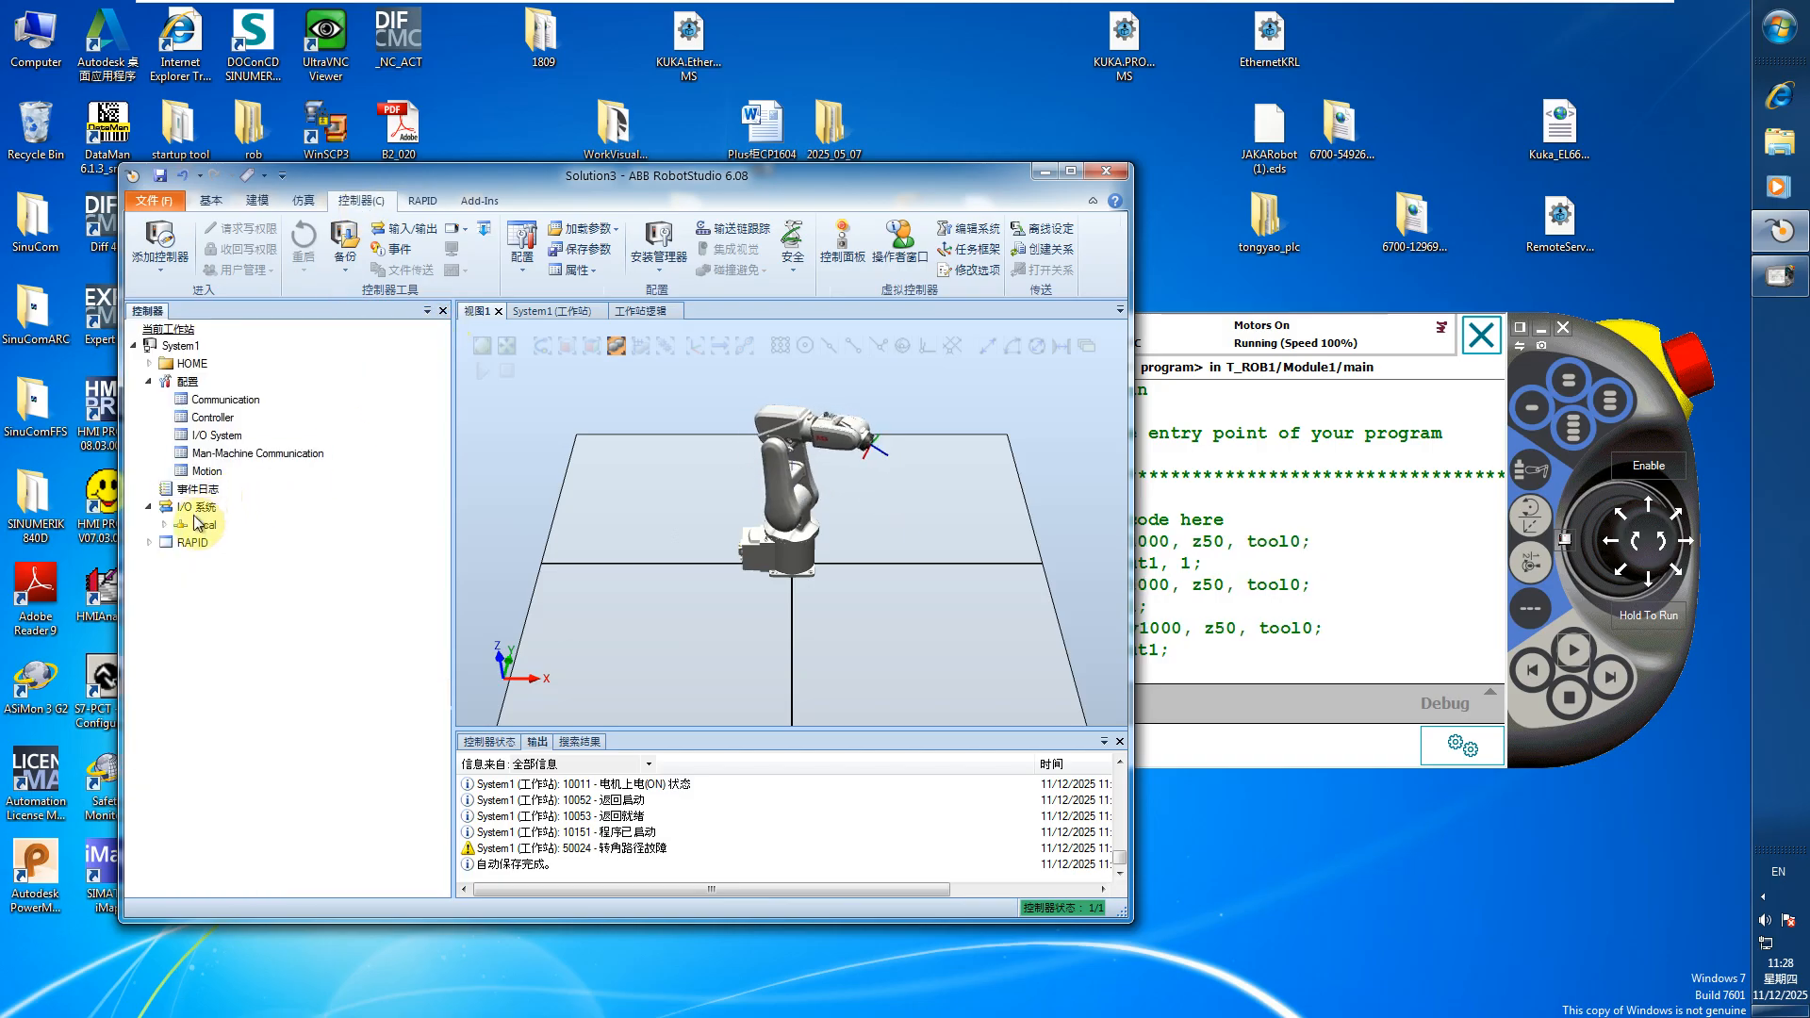
Open System1's I/O System configuration, examine the input1 and output1 signals, and shift the RobotStudio window to expose the FlexPendant code
double_click(211, 436)
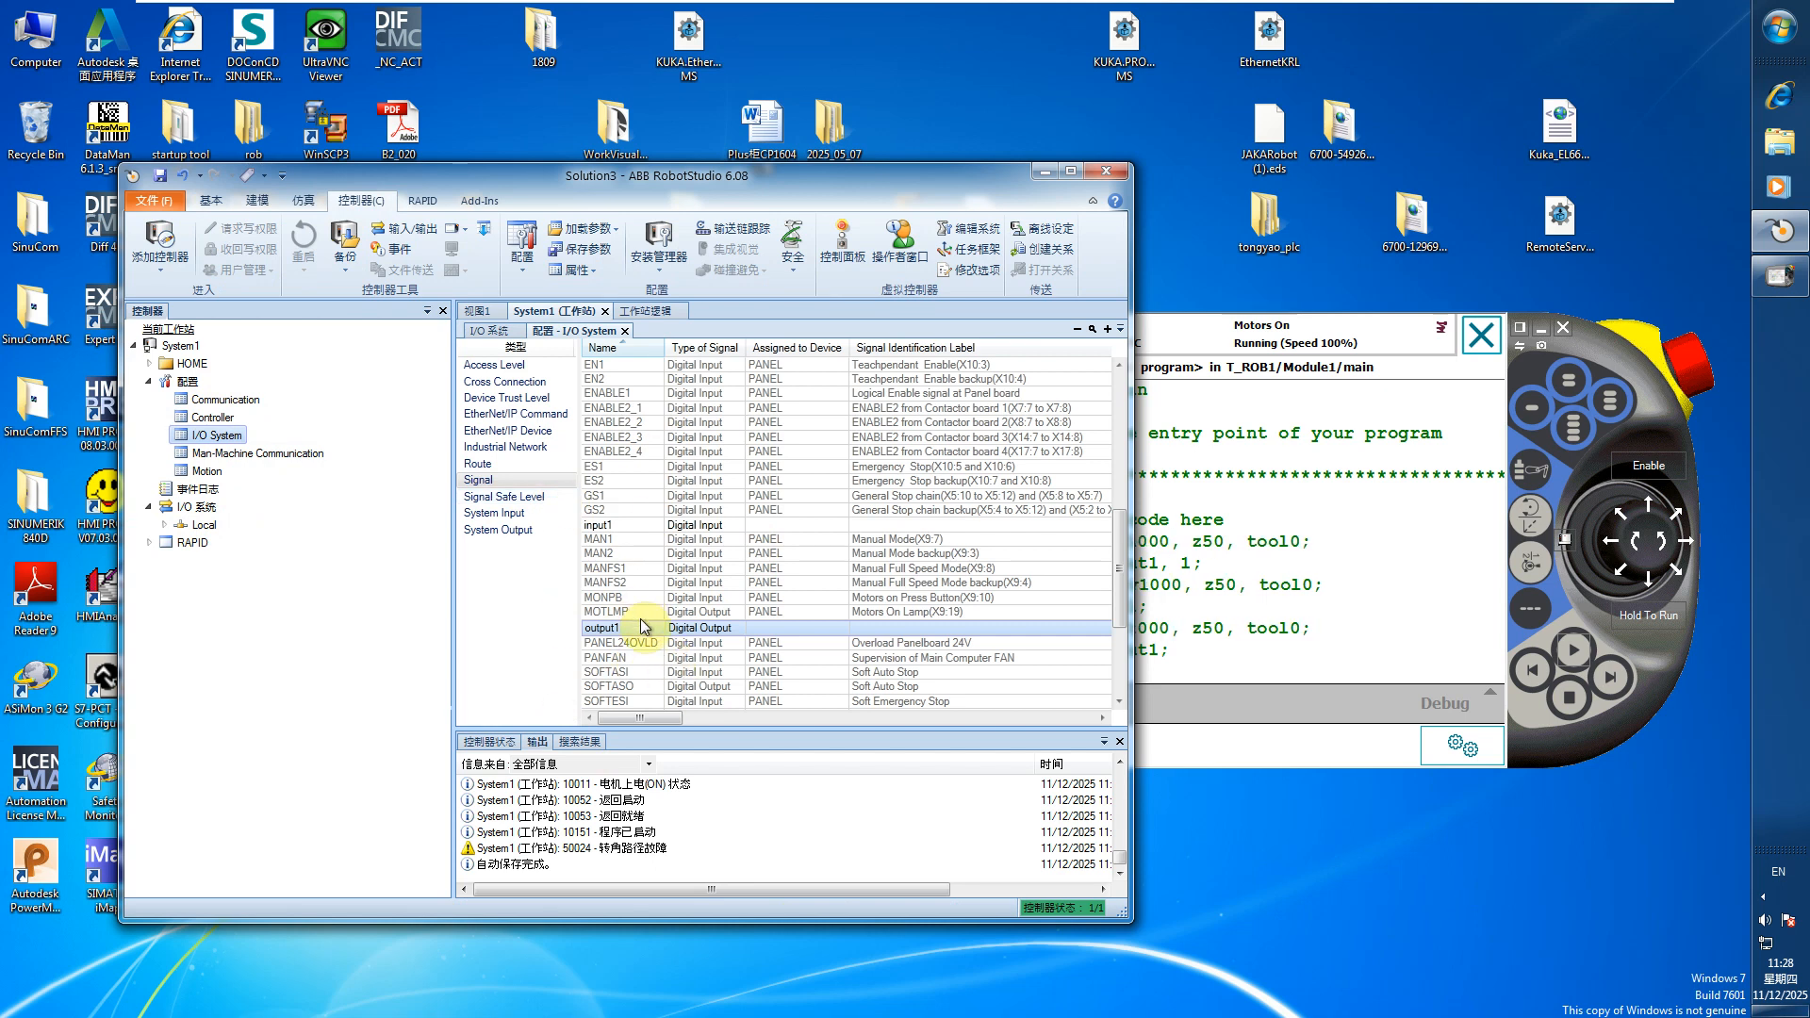
drag(836, 174, 791, 217)
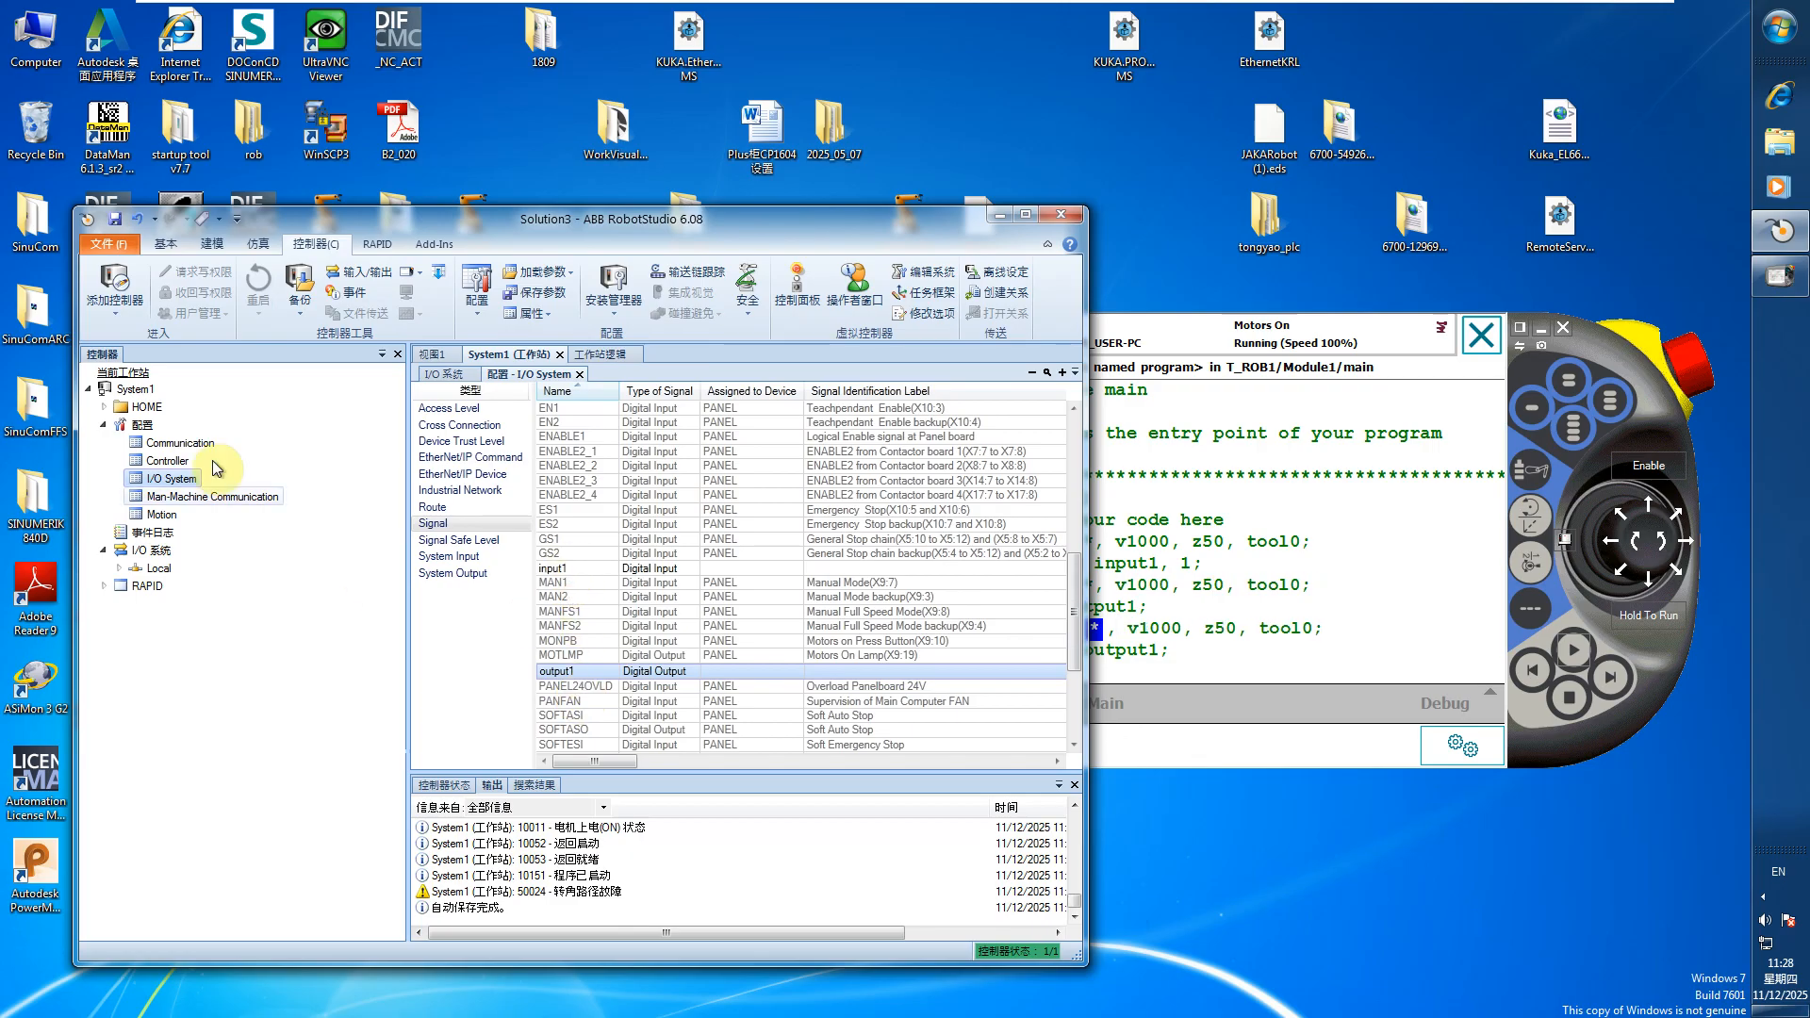
mouse_move(781, 232)
mouse_down()
mouse_move(816, 209)
mouse_move(848, 222)
mouse_move(693, 207)
mouse_move(806, 210)
mouse_up()
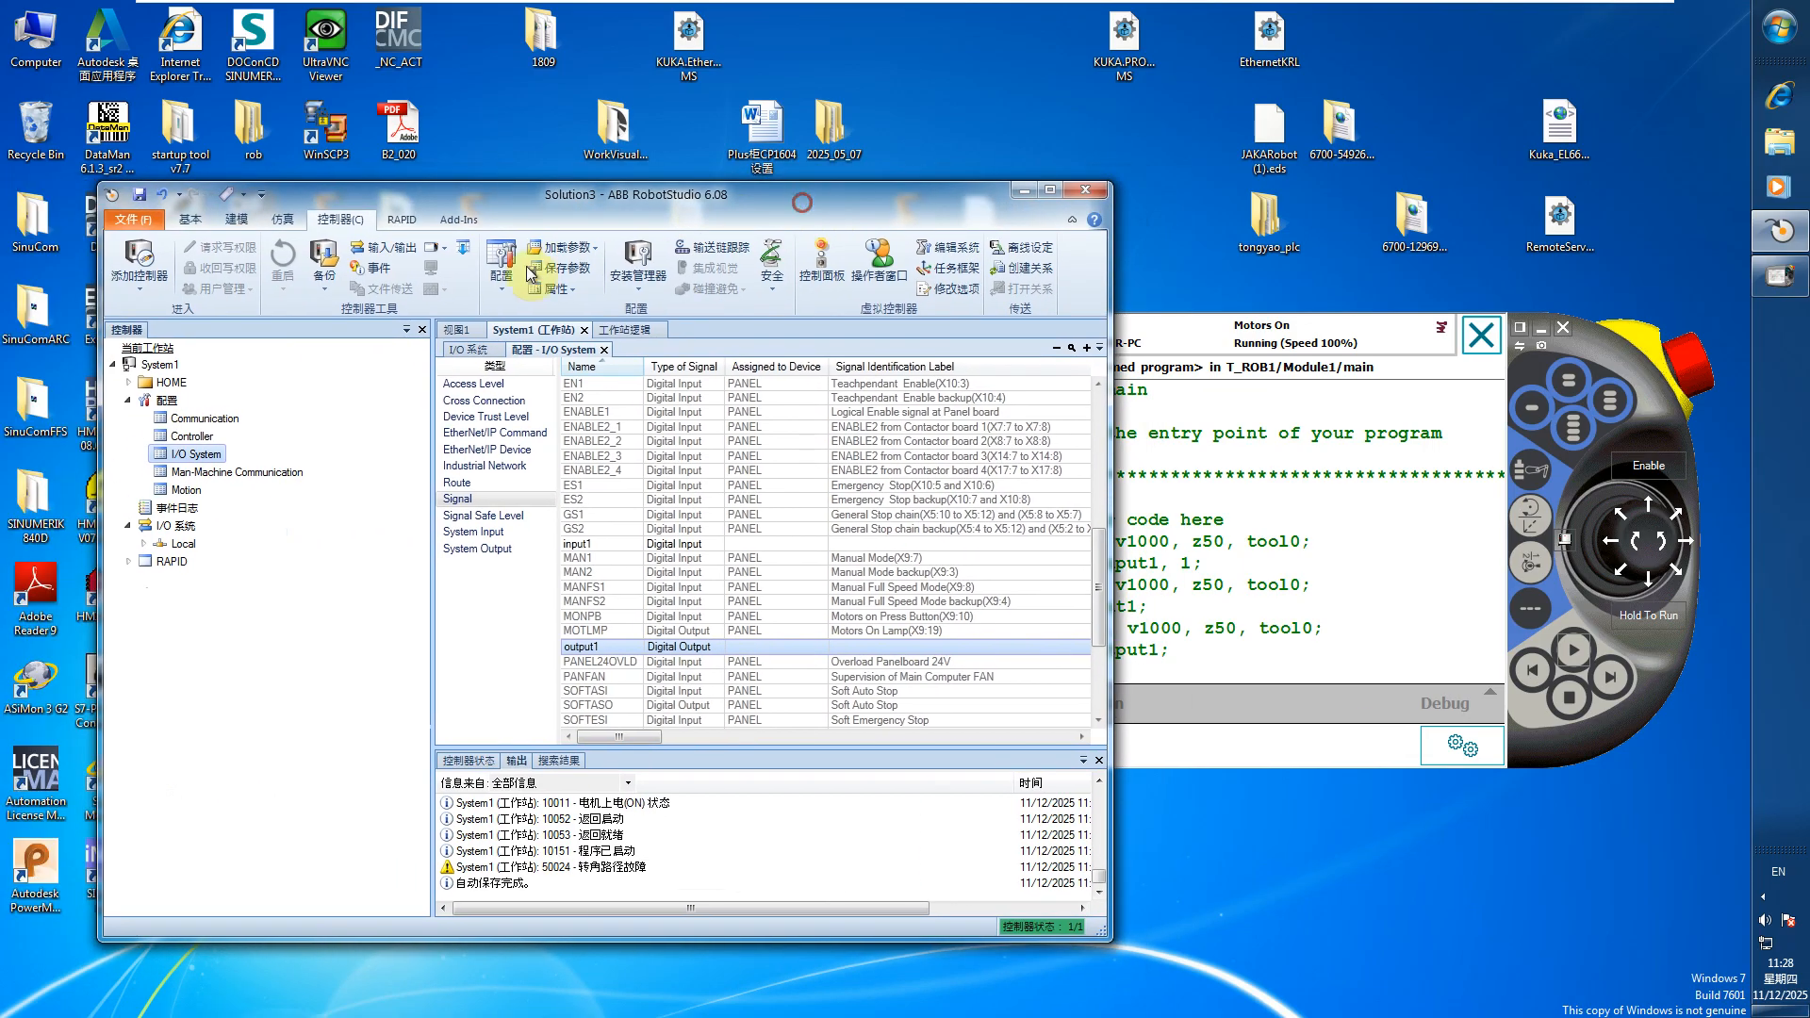
Open Solution3's station logic in a maximized window and examine the connections between RSConnectDIOToSnap7 and System1's input1 and output1
click(283, 221)
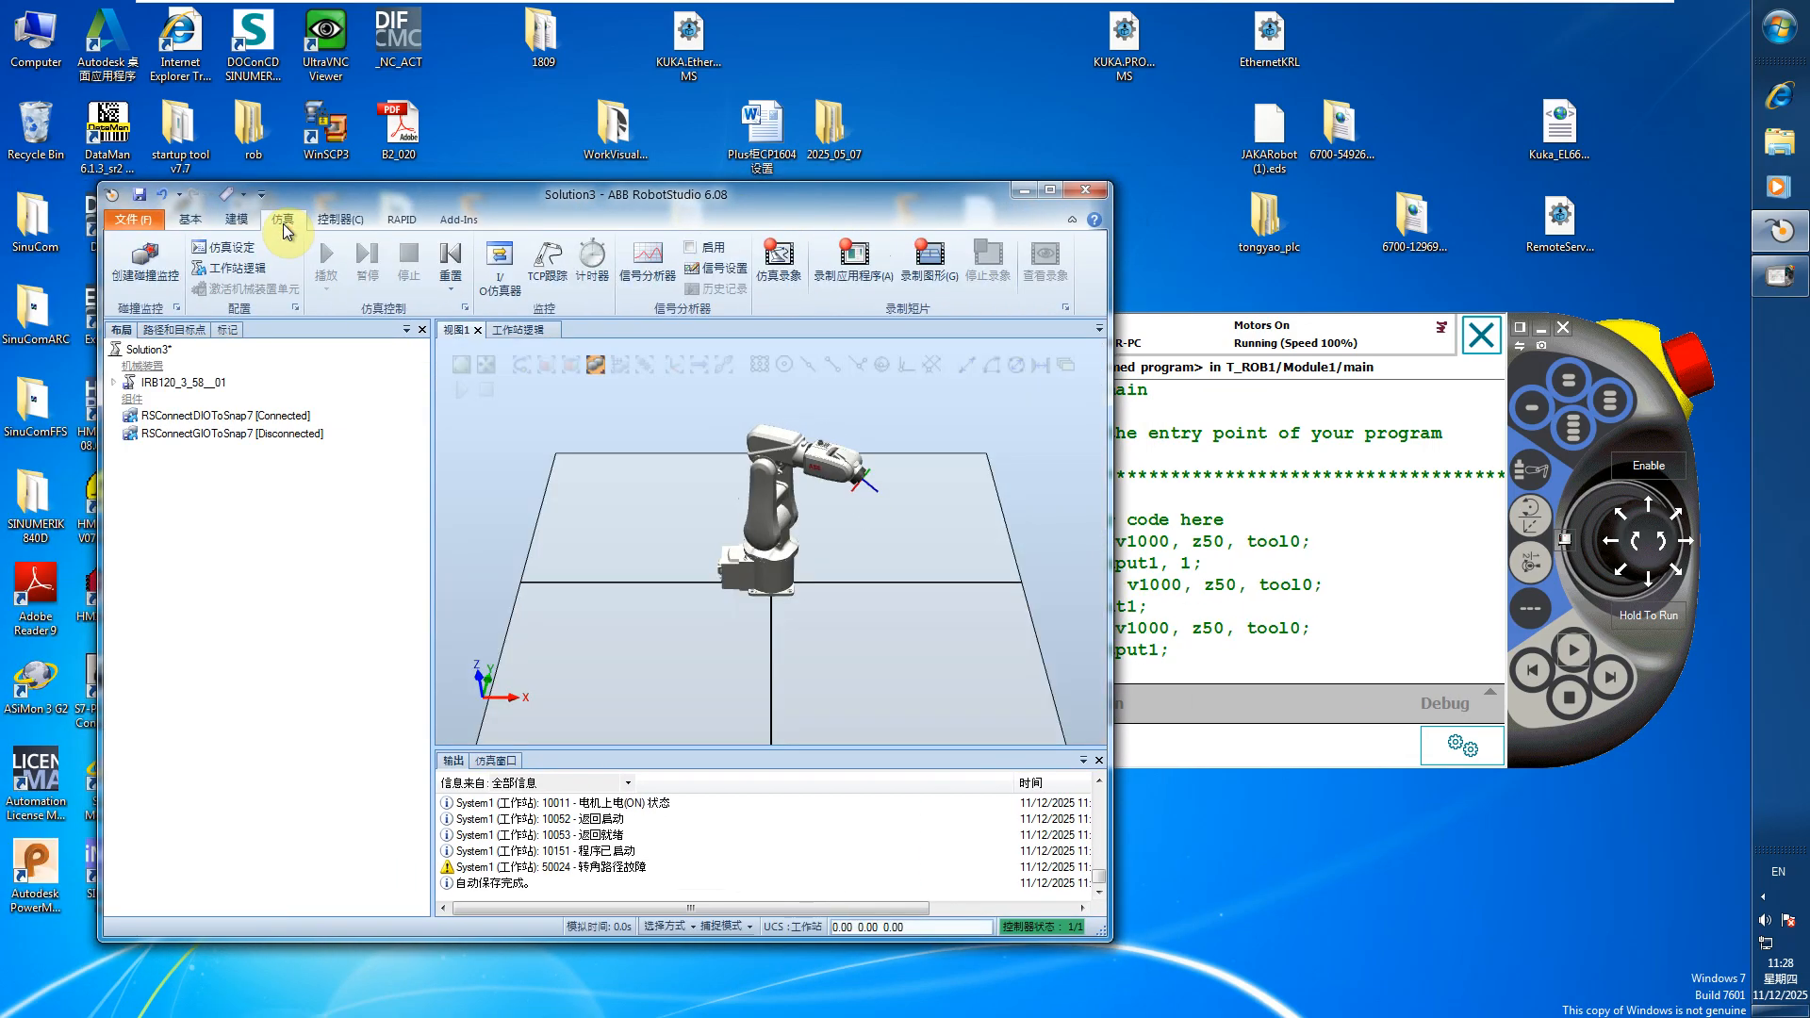
click(234, 272)
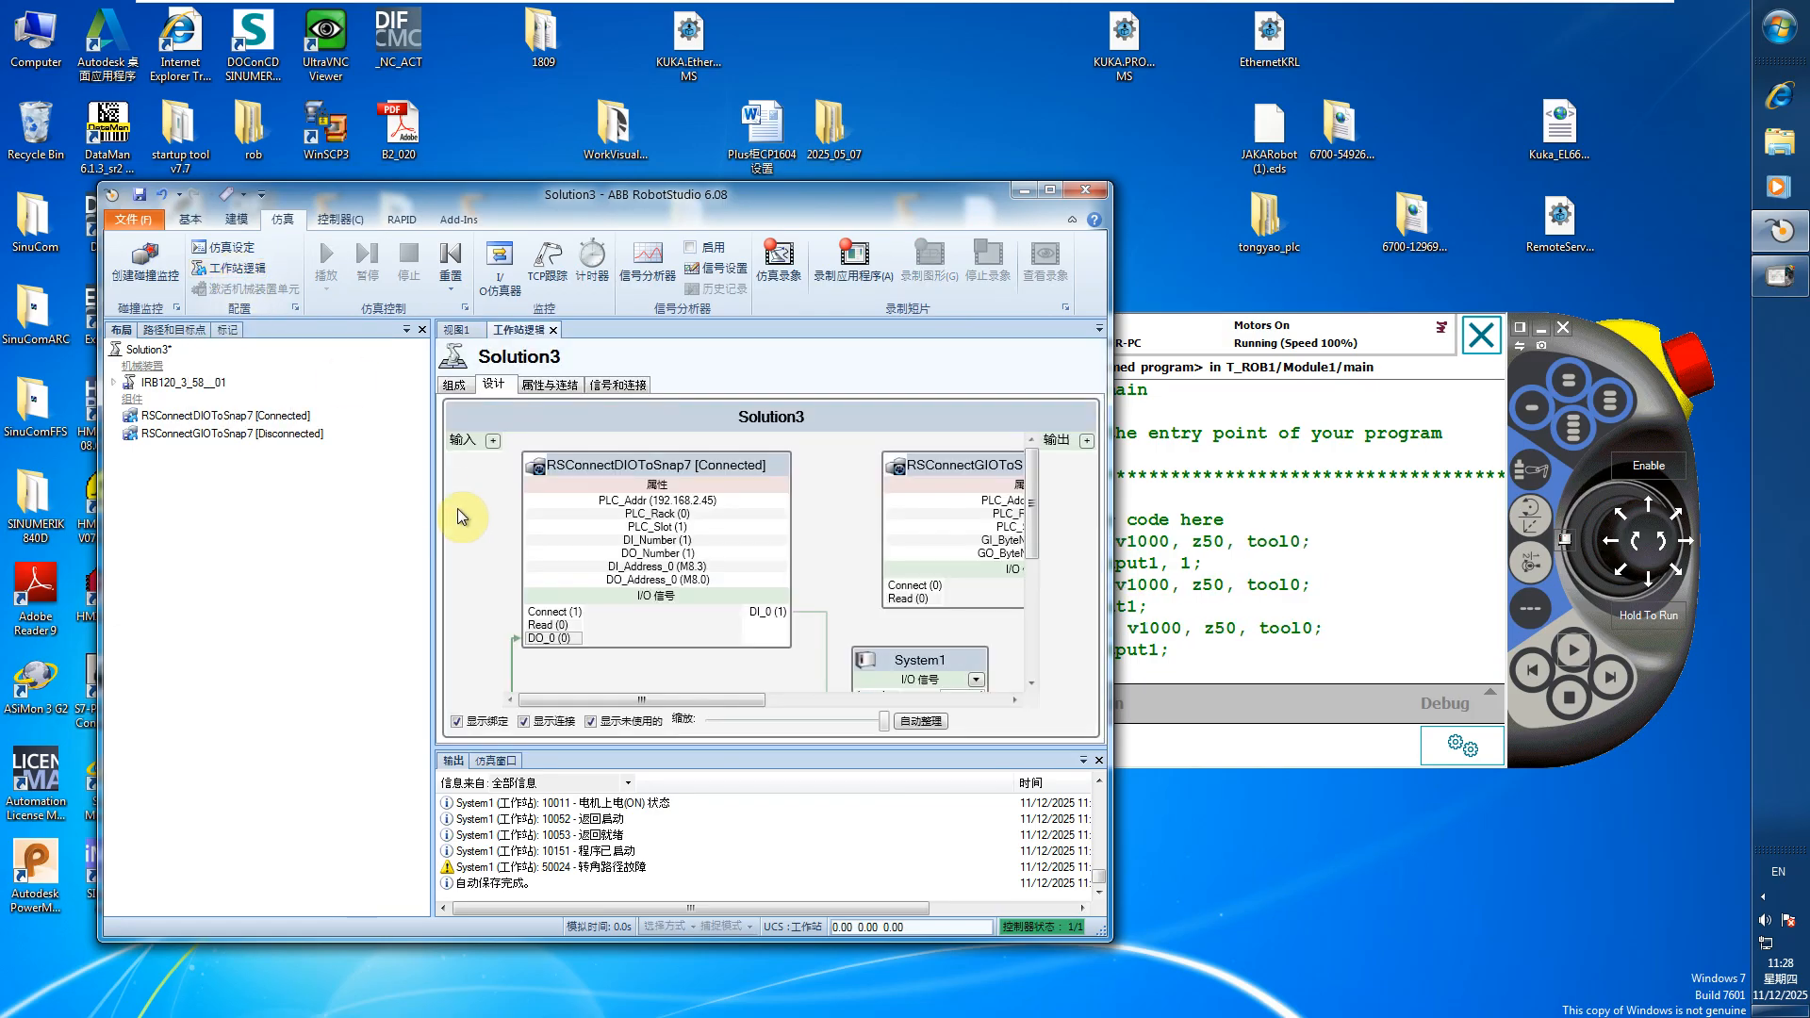
click(1050, 192)
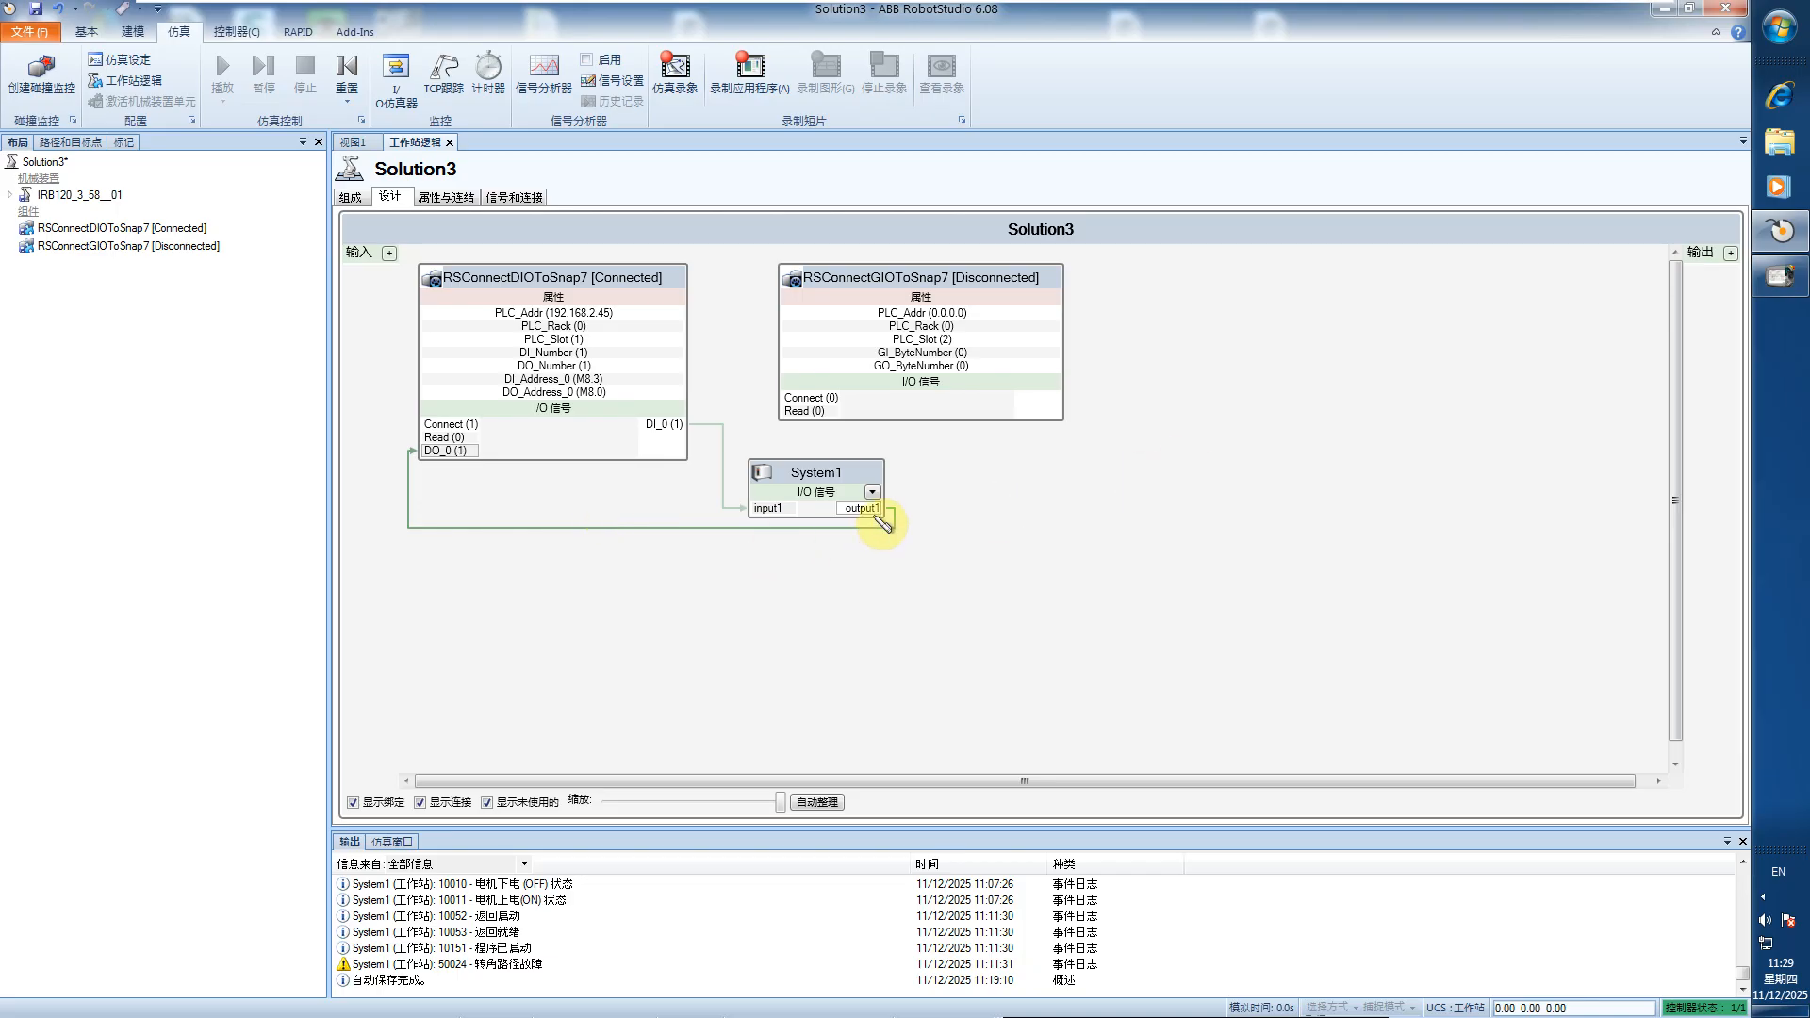
Bring up the FlexPendant over the 3D station view and place it beside the robot to watch the main procedure run
click(1781, 275)
drag(1623, 365, 1437, 362)
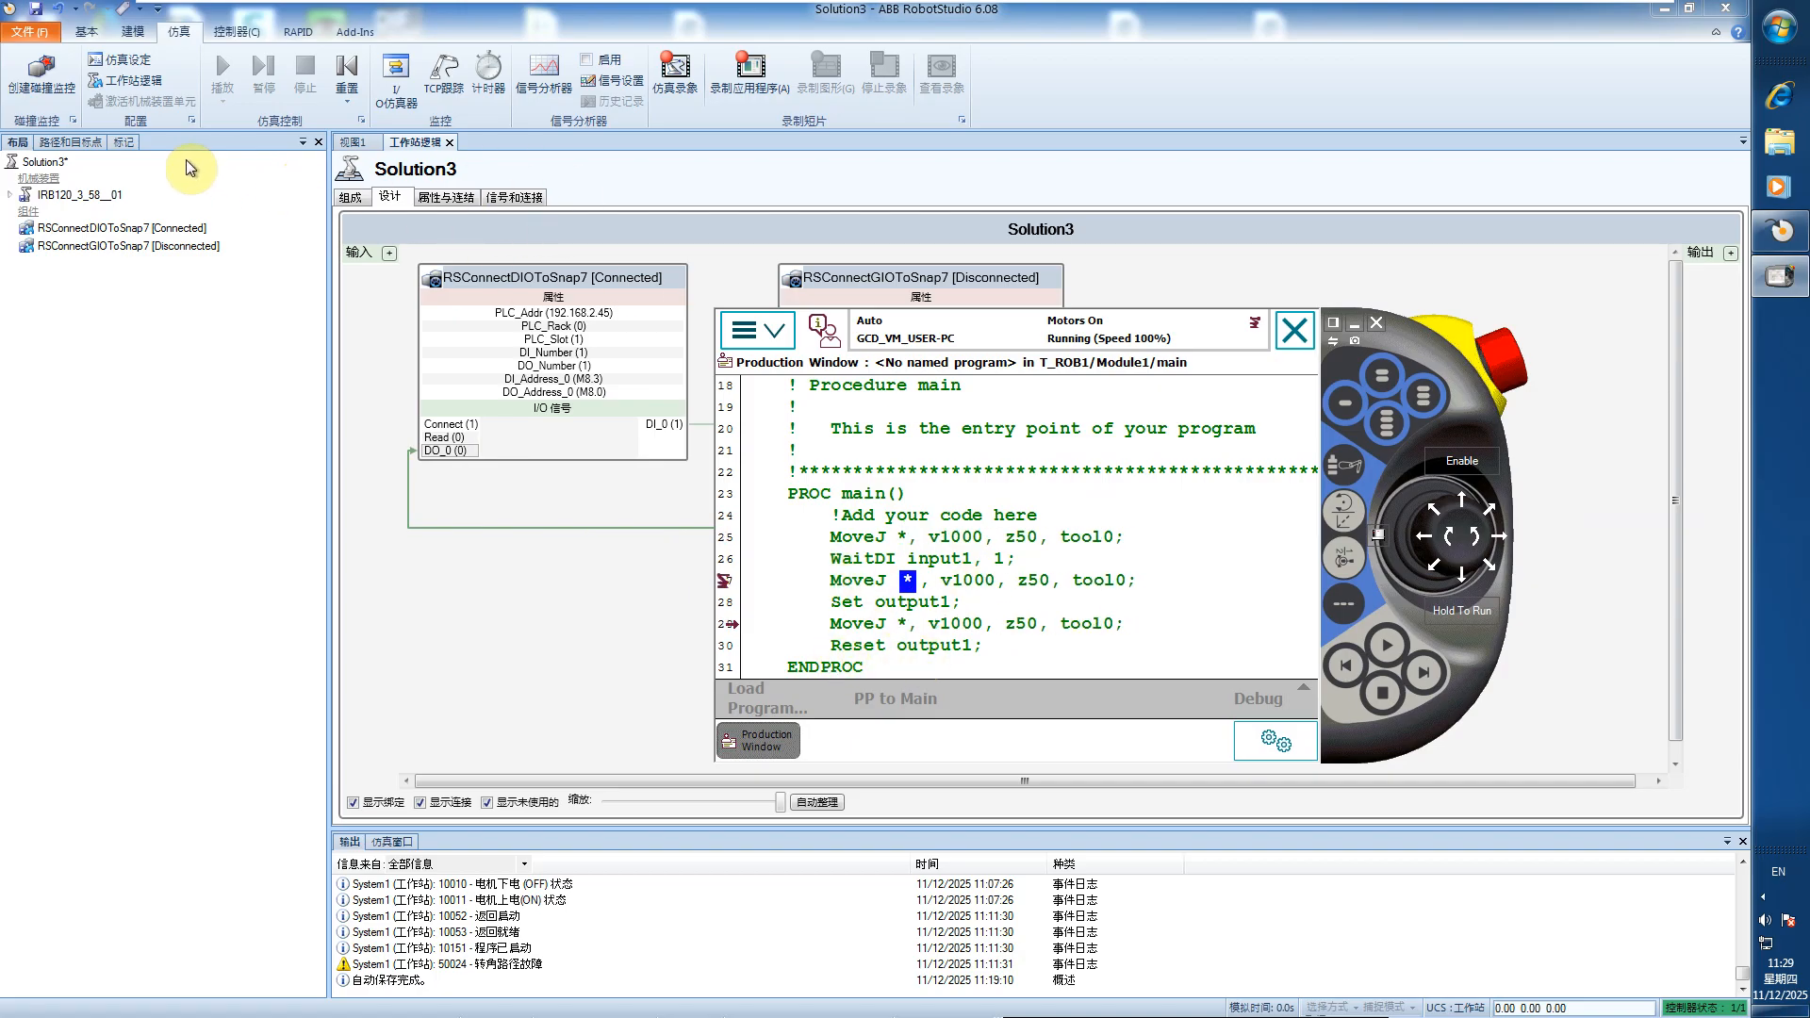
click(354, 143)
click(1780, 275)
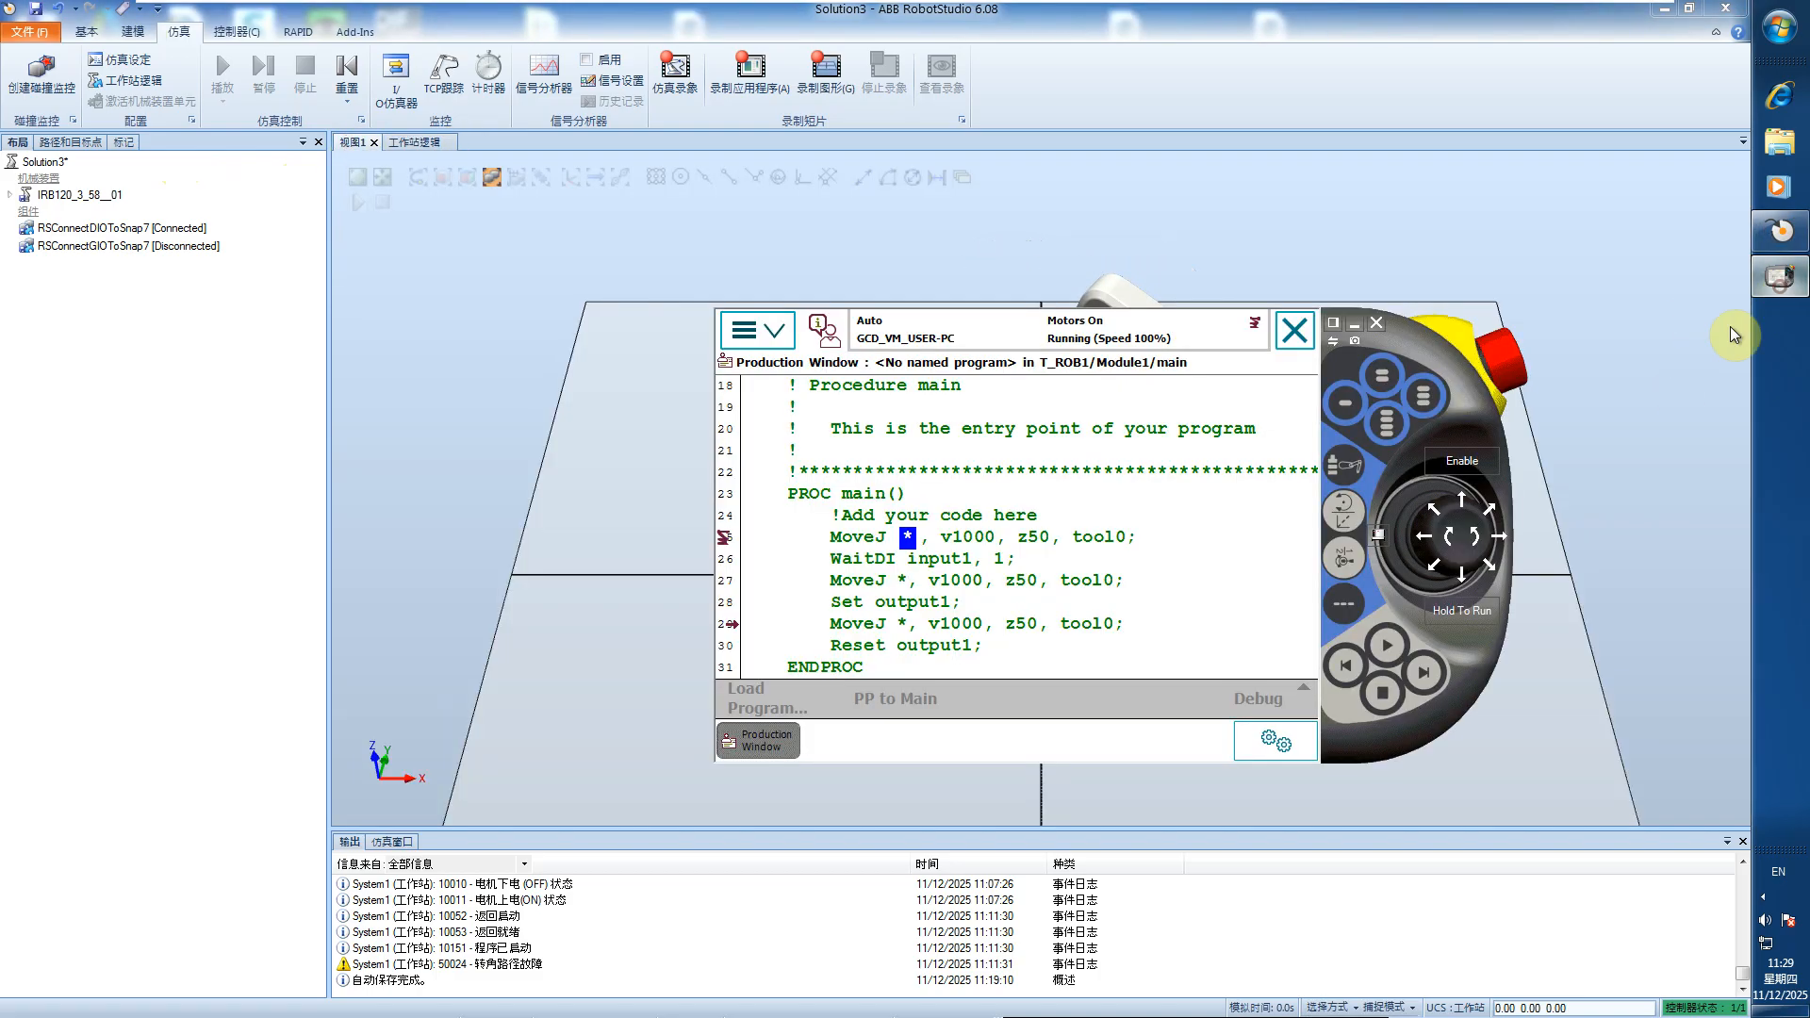
drag(905, 391, 498, 265)
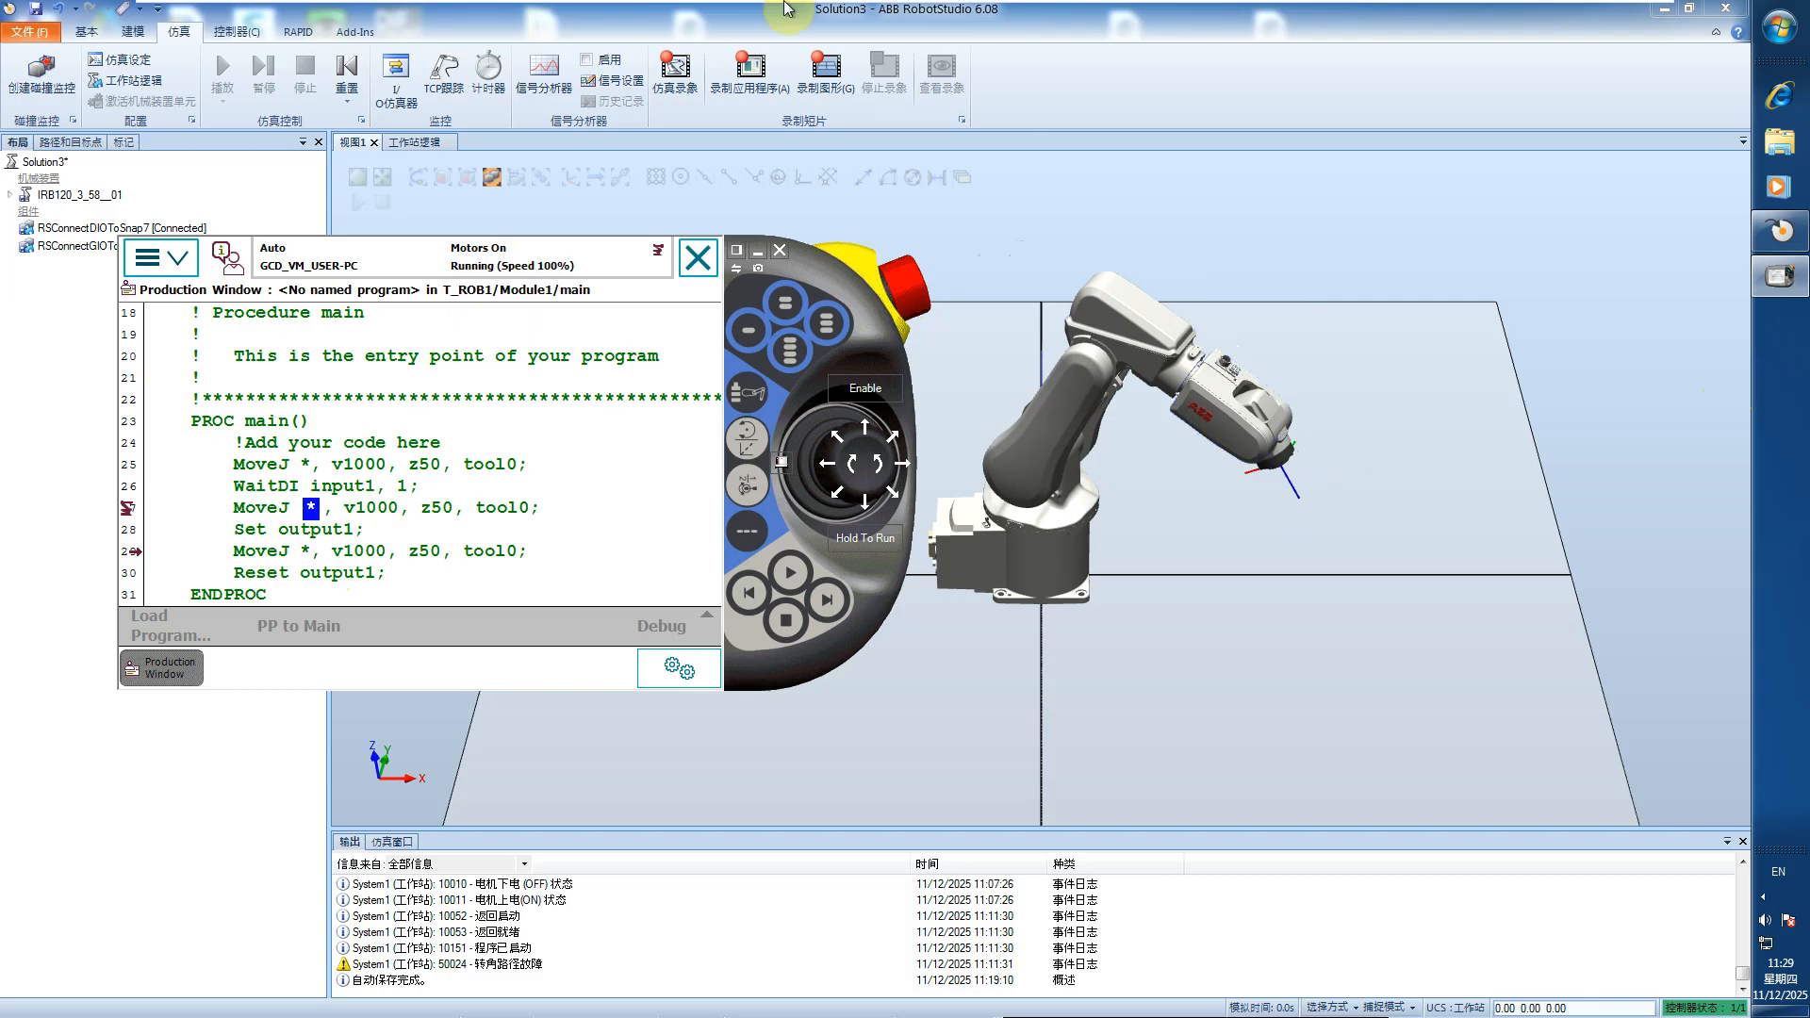
Leave the virtual machine's full screen, check Networks 5 and 6 of Main in TIA Portal, and return to the running robot
click(936, 20)
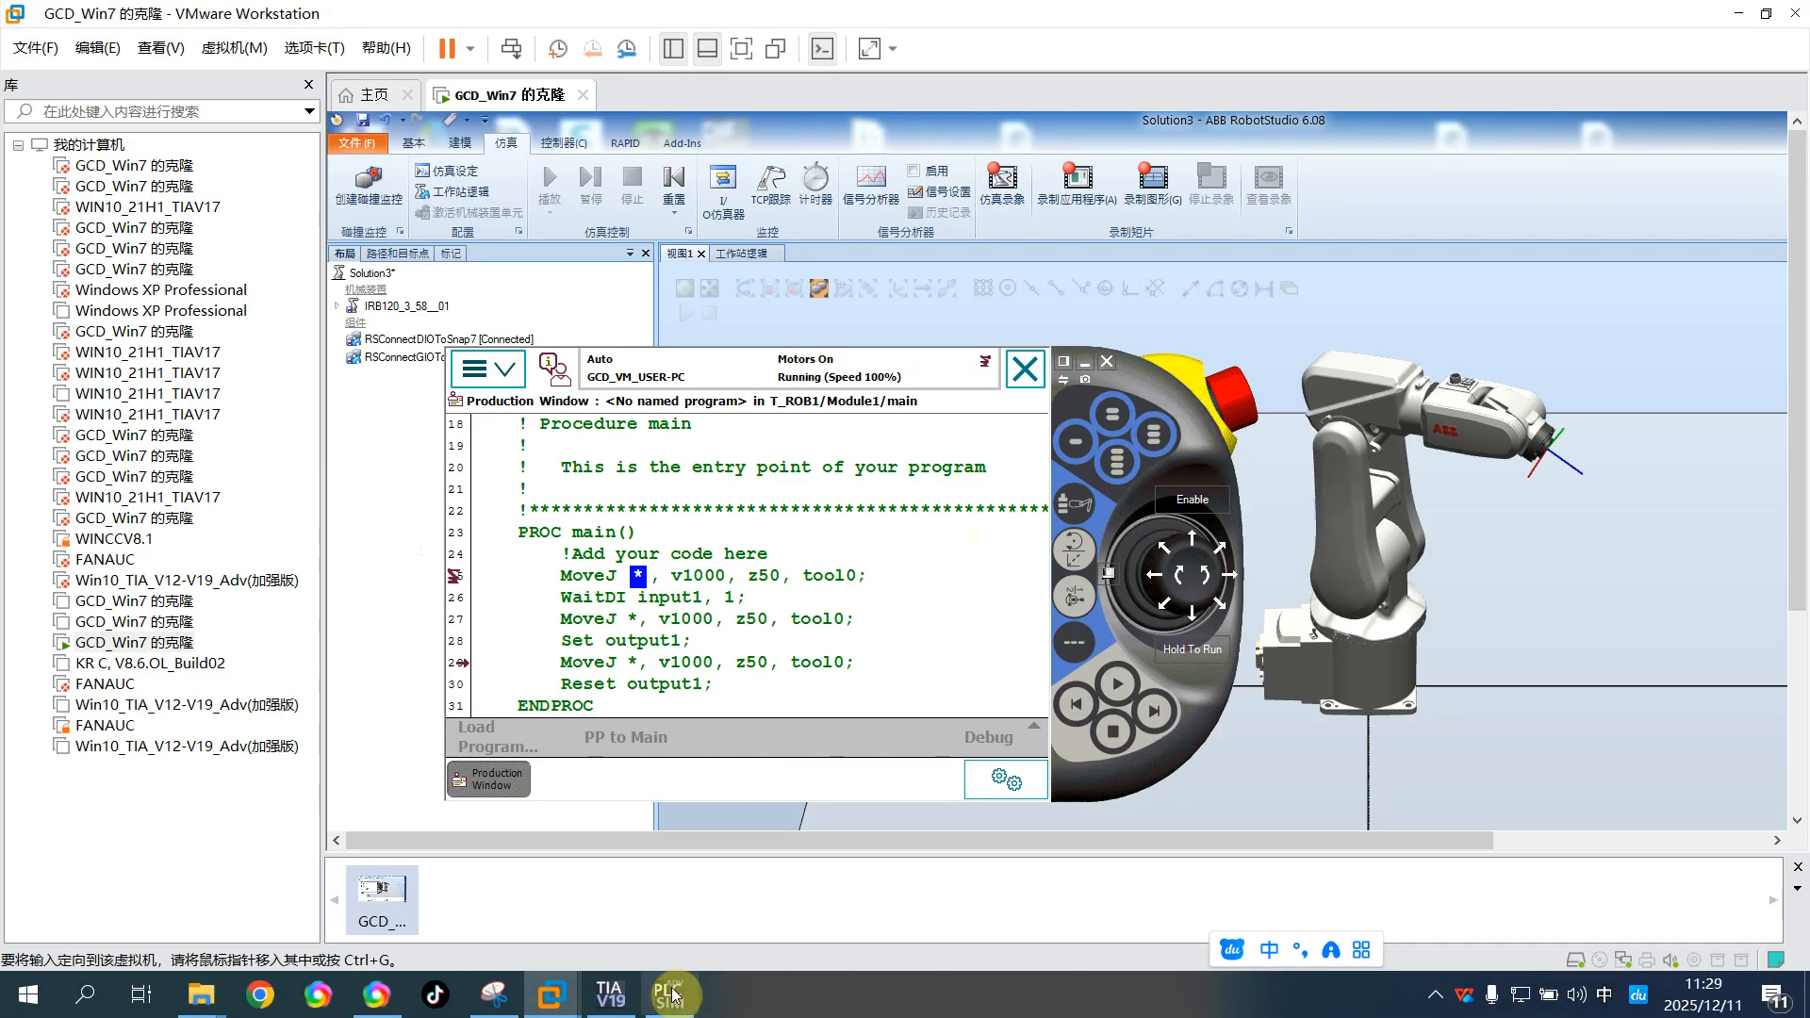
click(618, 1001)
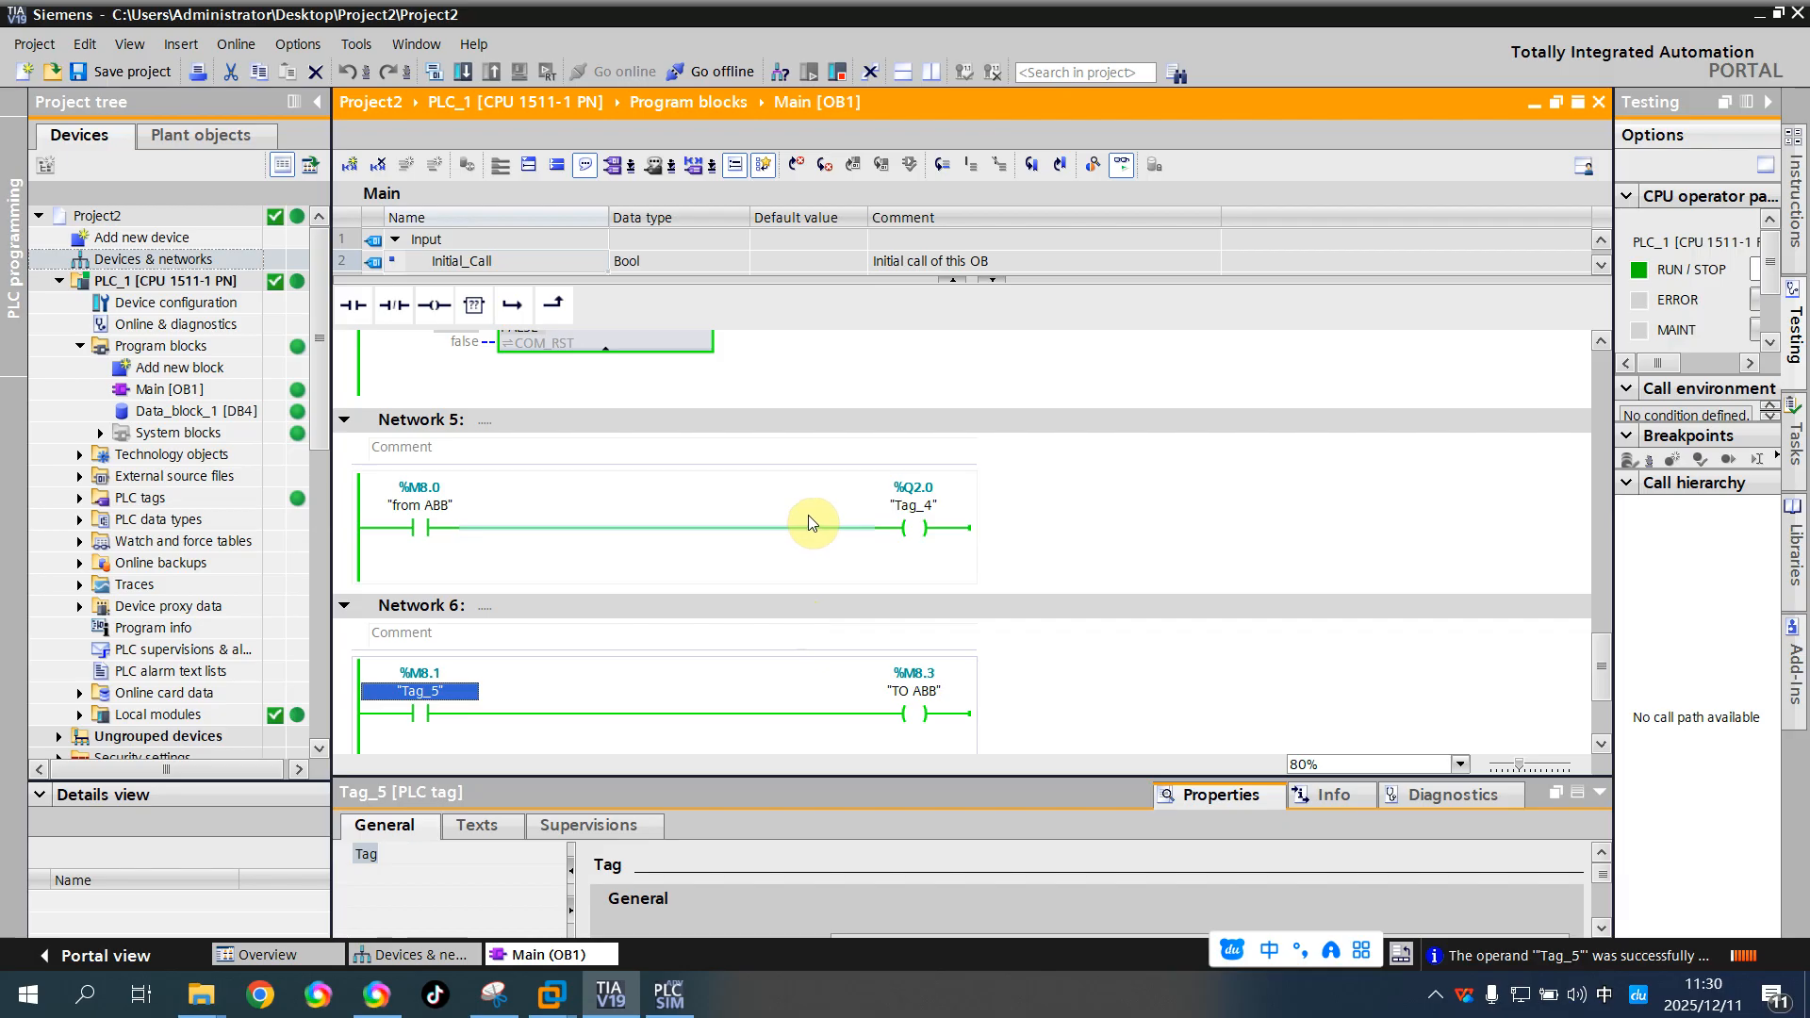
click(564, 1004)
click(688, 849)
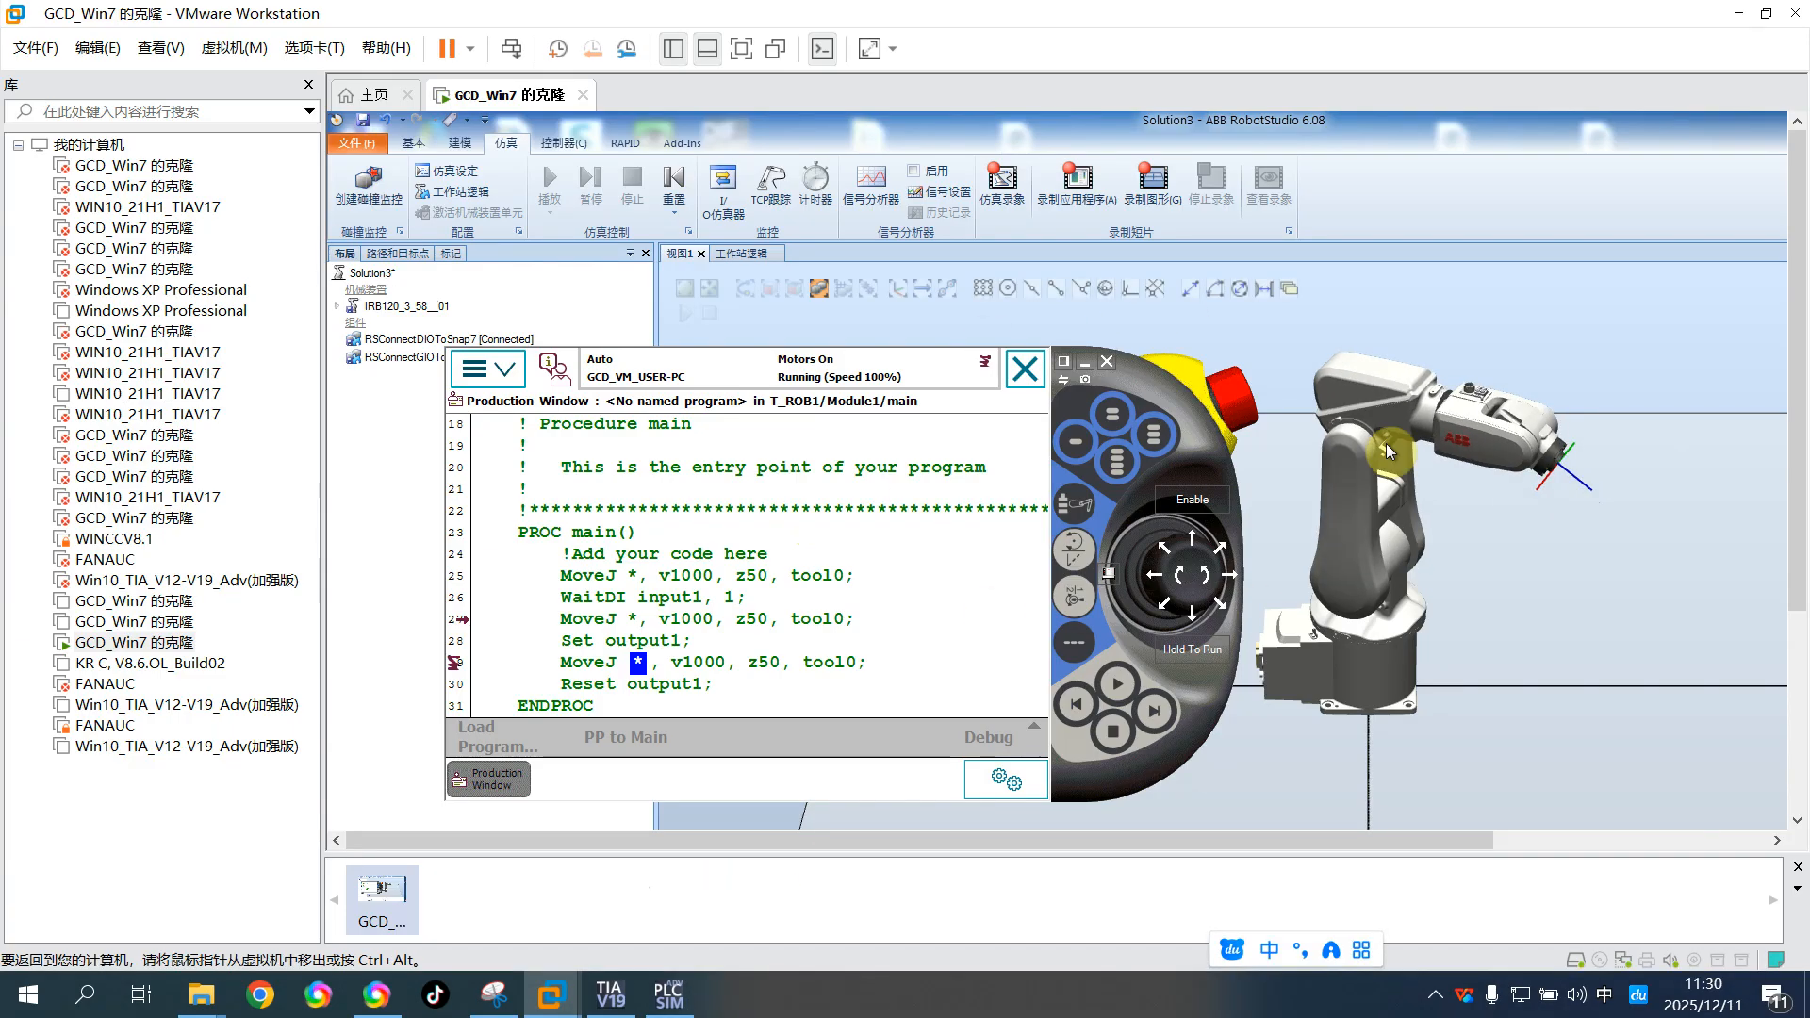